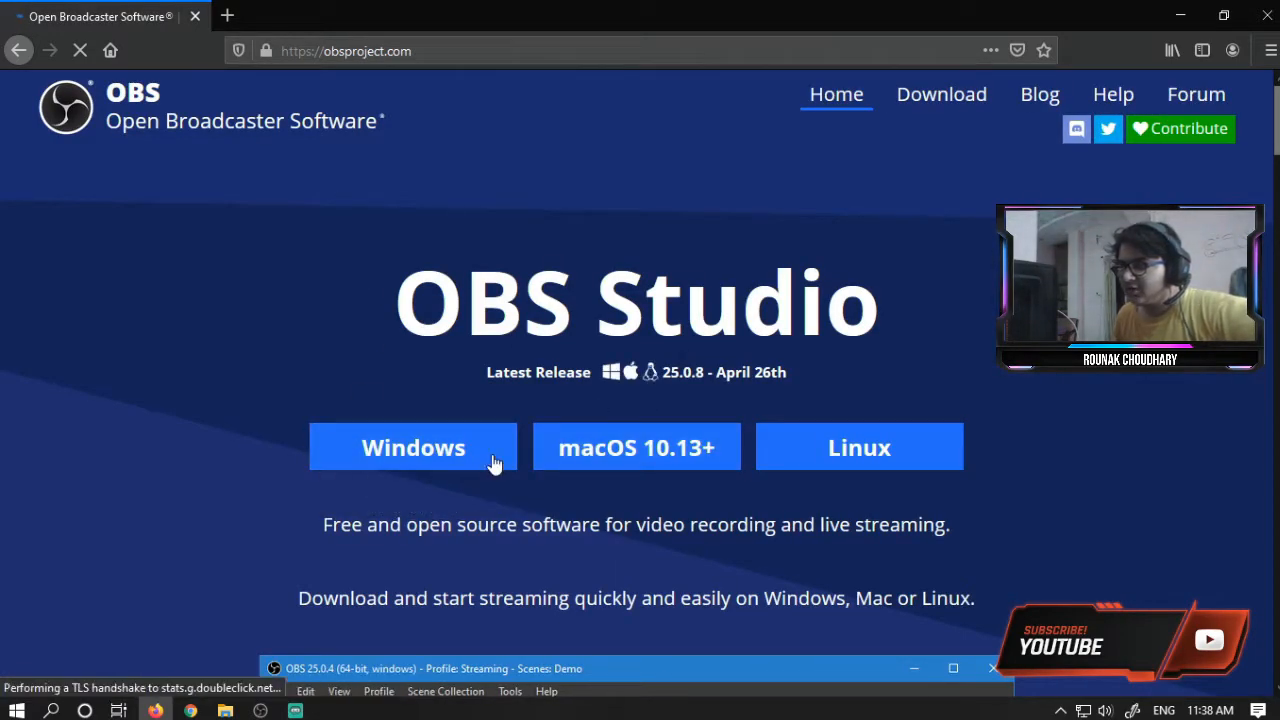
- Scroll through the OBS Studio home page, then close the browser
{"action": "scroll", "coordinate": [420, 420], "scroll_direction": "down", "scroll_amount": 5}
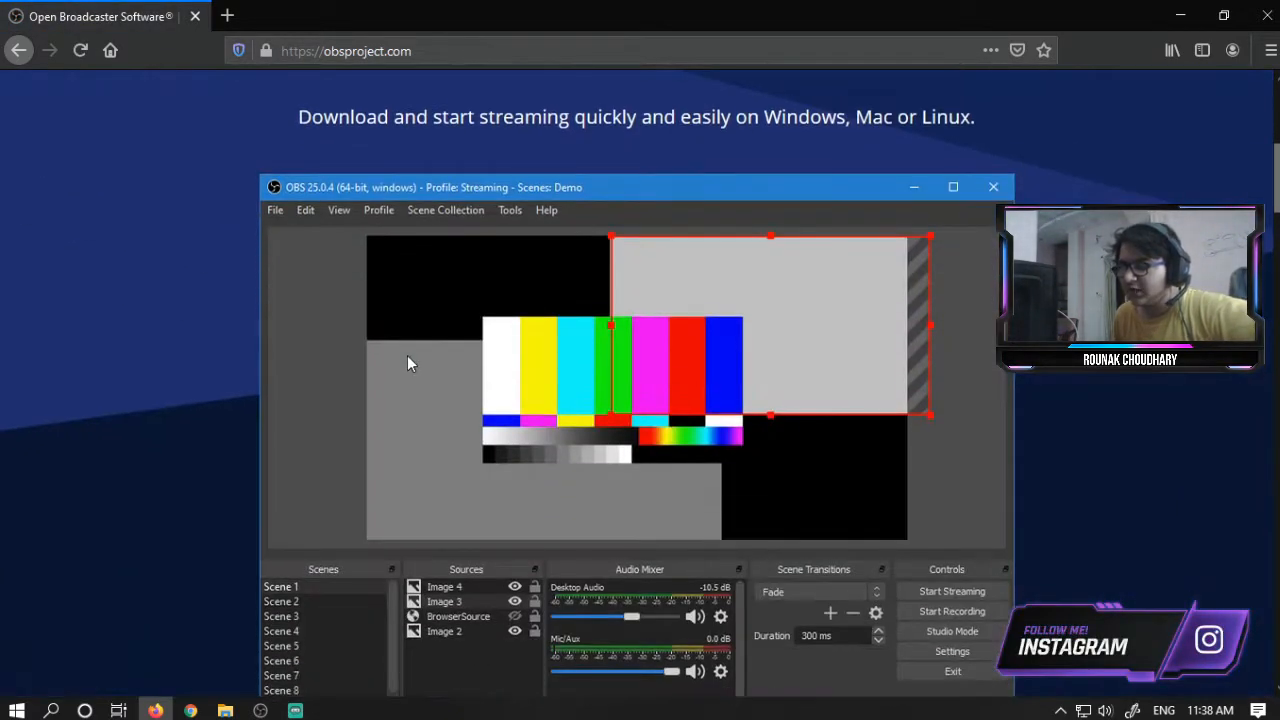
{"action": "scroll", "coordinate": [408, 363], "scroll_direction": "up", "scroll_amount": 3}
{"action": "scroll", "coordinate": [470, 335], "scroll_direction": "down", "scroll_amount": 5}
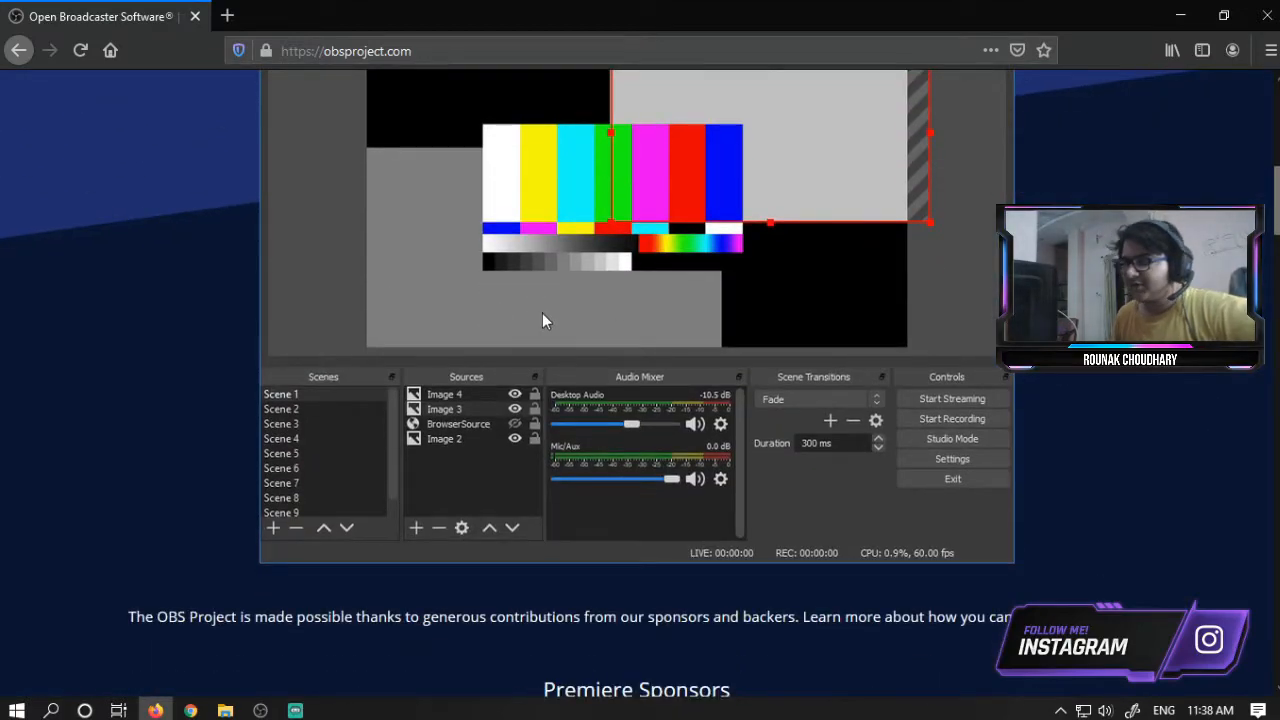
{"action": "scroll", "coordinate": [542, 320], "scroll_direction": "up", "scroll_amount": 7}
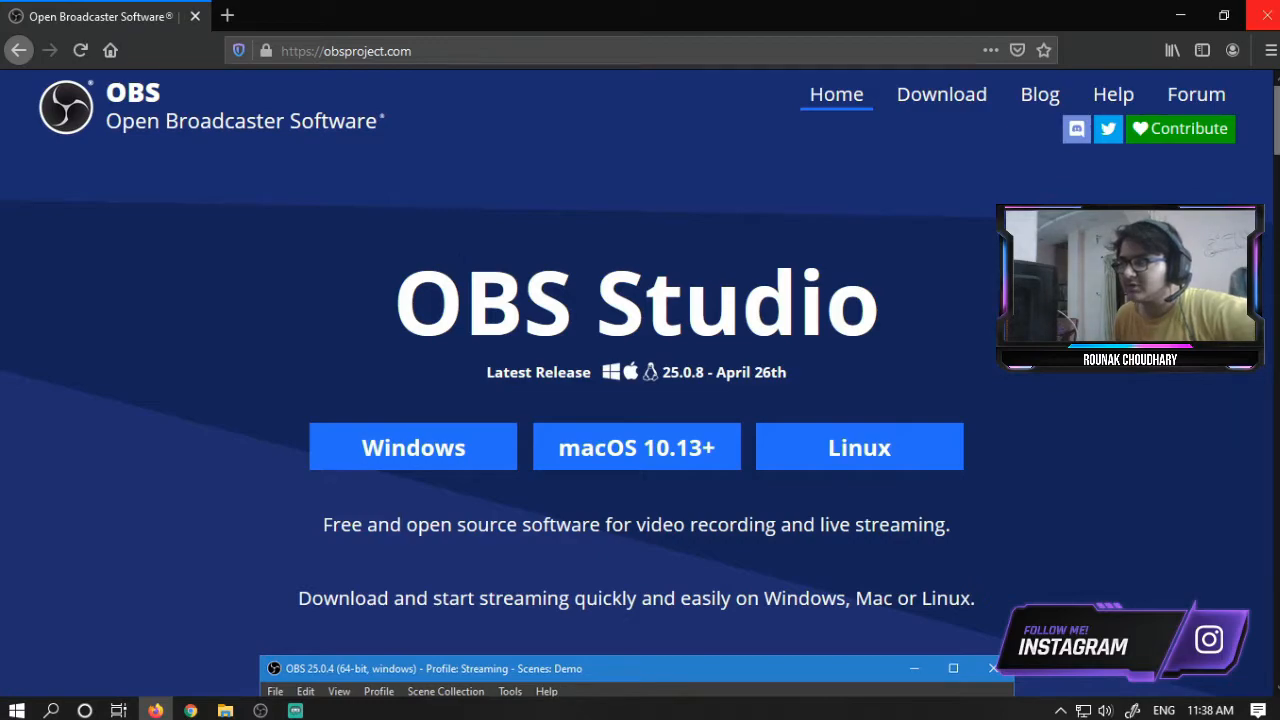
{"action": "left_click", "coordinate": [1267, 15]}
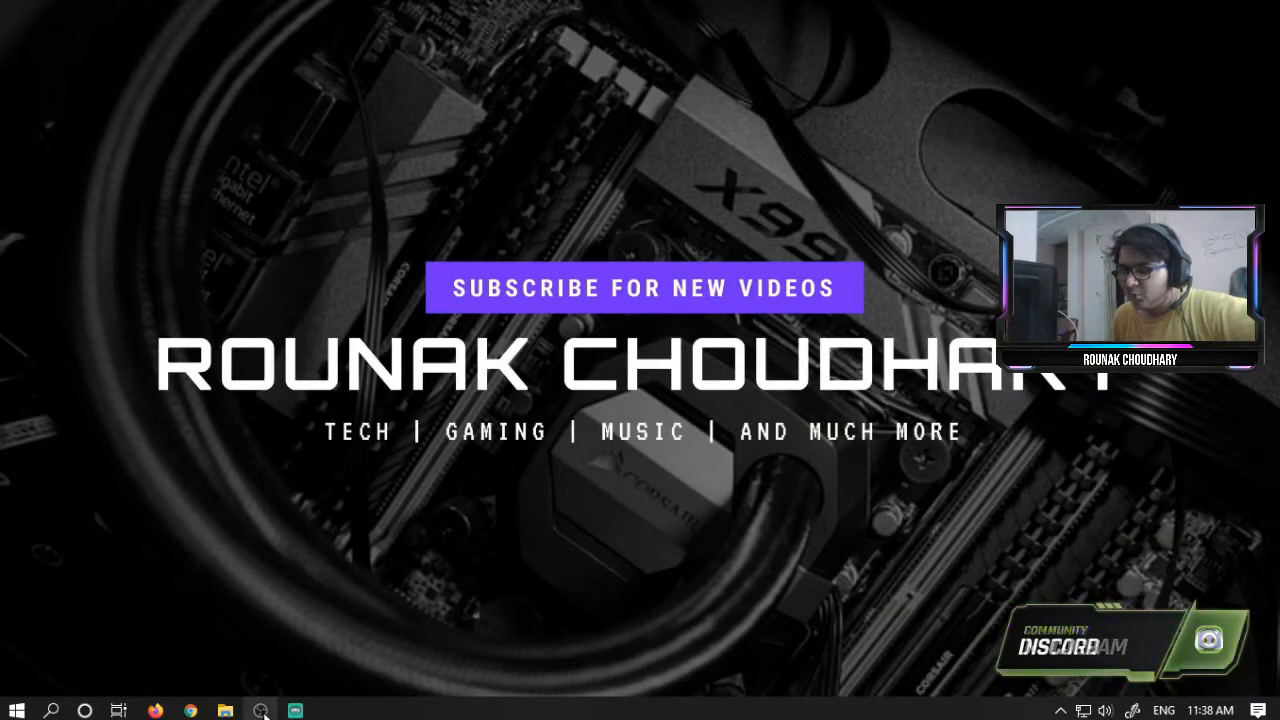
- Launch OBS Studio from the taskbar
{"action": "left_click", "coordinate": [260, 710]}
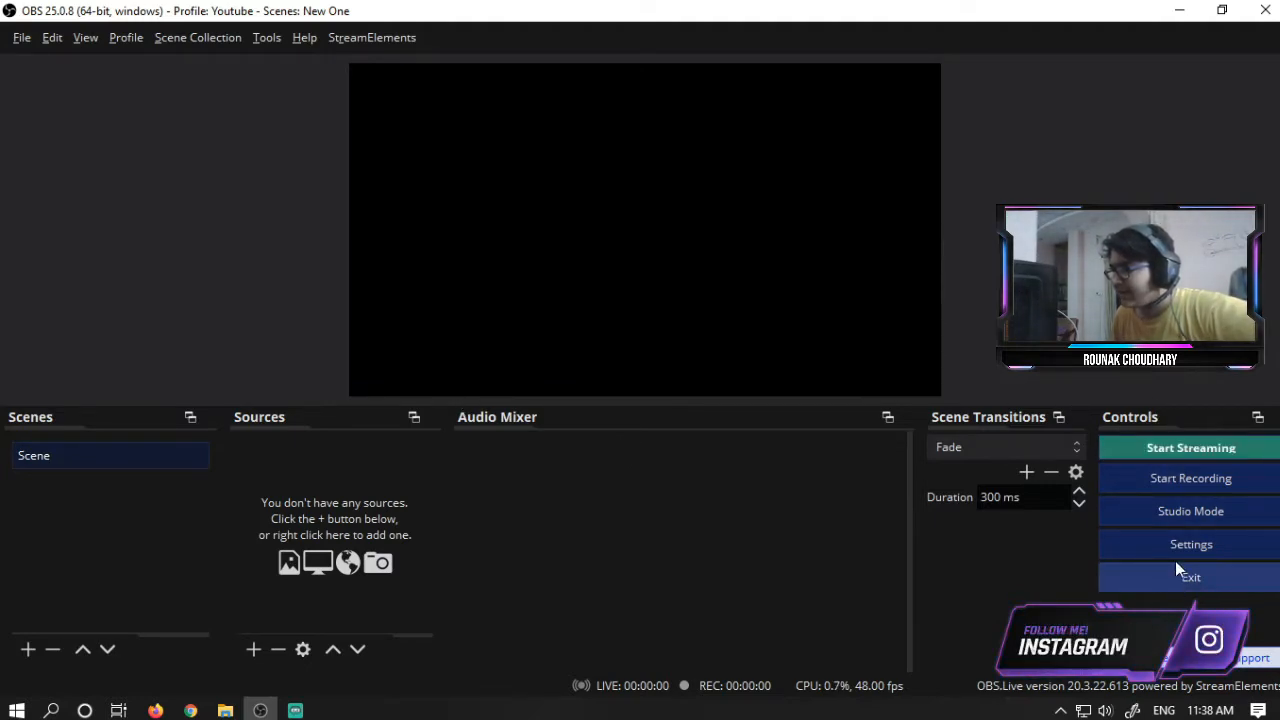
{"action": "left_click", "coordinate": [1180, 508]}
{"action": "left_click", "coordinate": [1183, 518]}
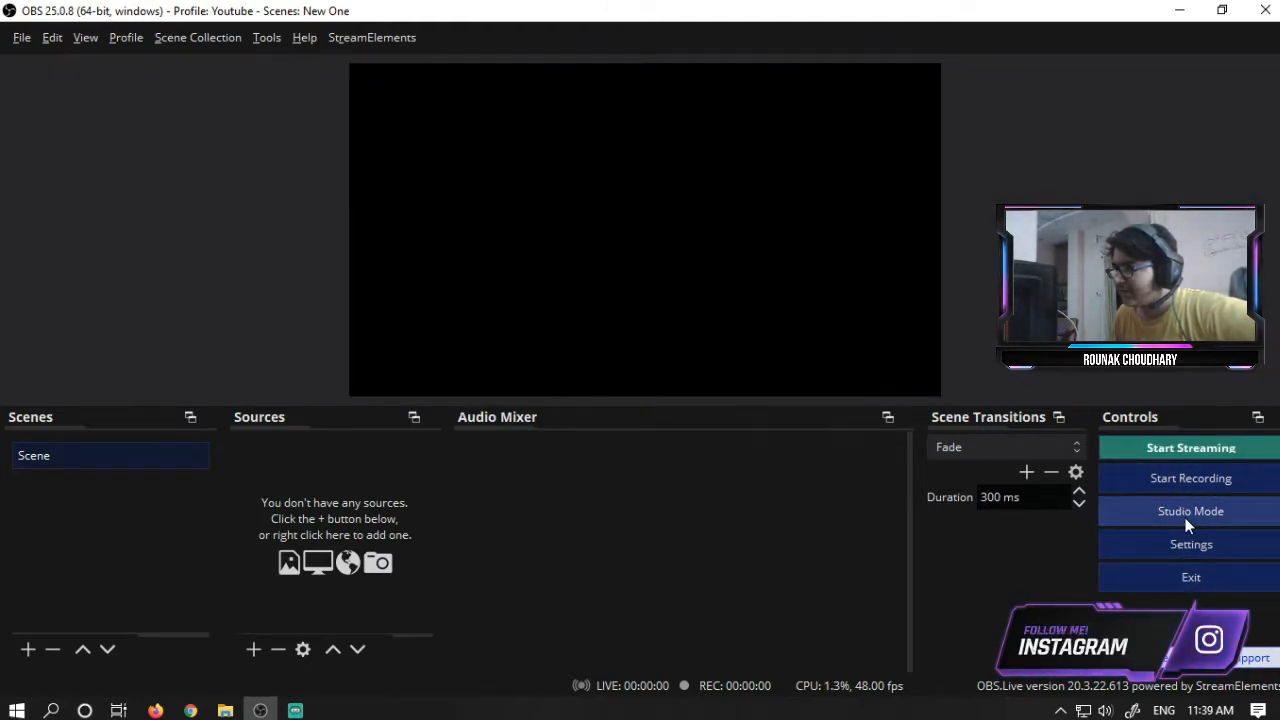
{"action": "left_click", "coordinate": [1186, 519]}
{"action": "left_click", "coordinate": [1186, 519]}
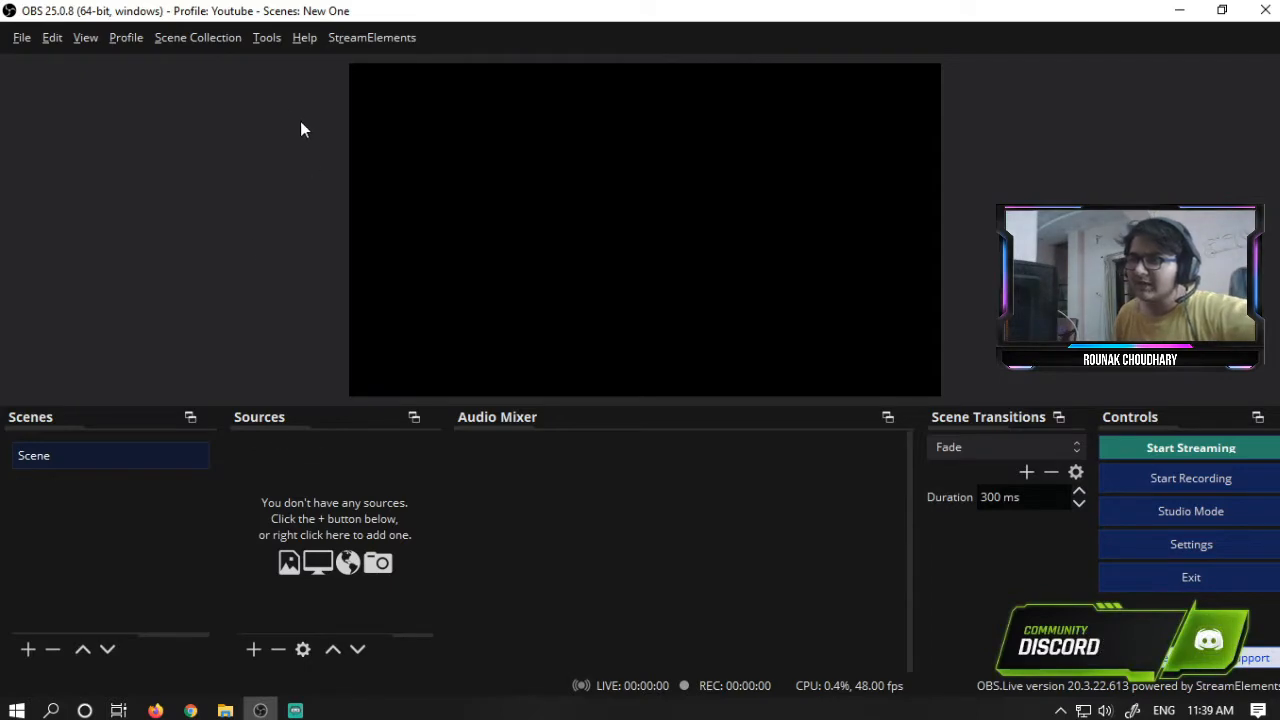
- Switch the scene collection to "the new era"
{"action": "left_click", "coordinate": [264, 40]}
{"action": "mouse_move", "coordinate": [220, 38]}
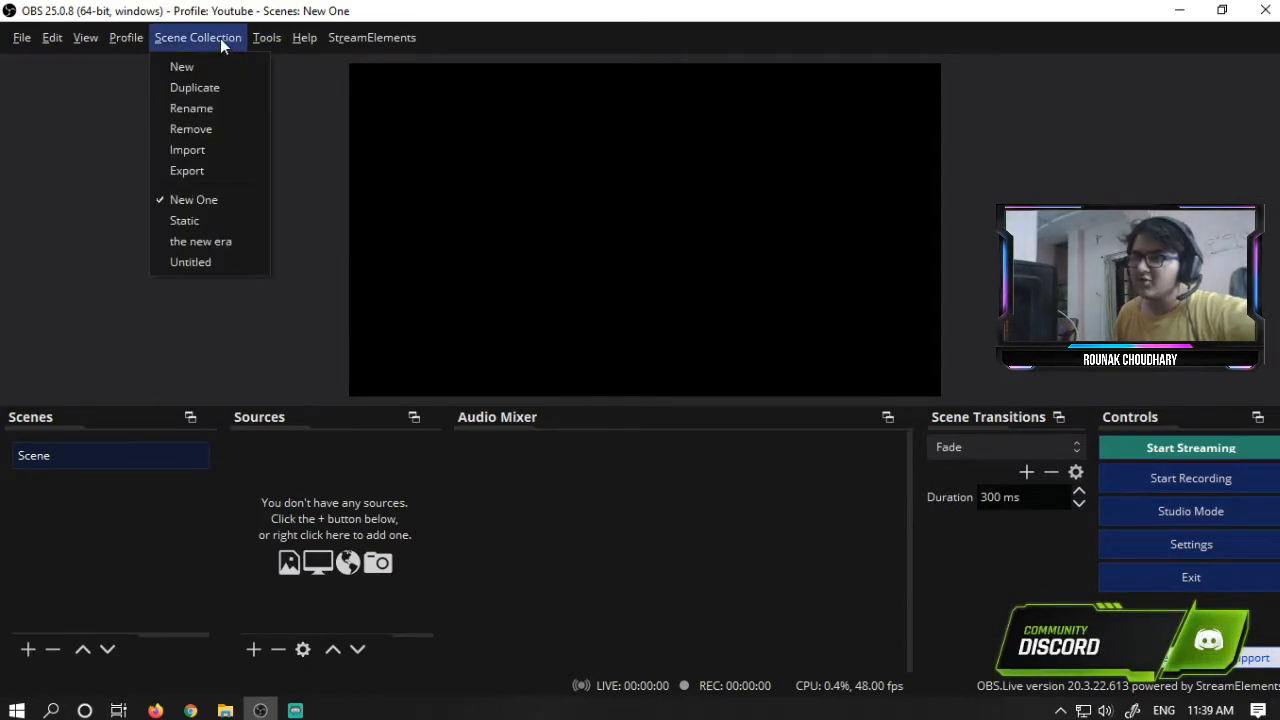
{"action": "left_click", "coordinate": [210, 242]}
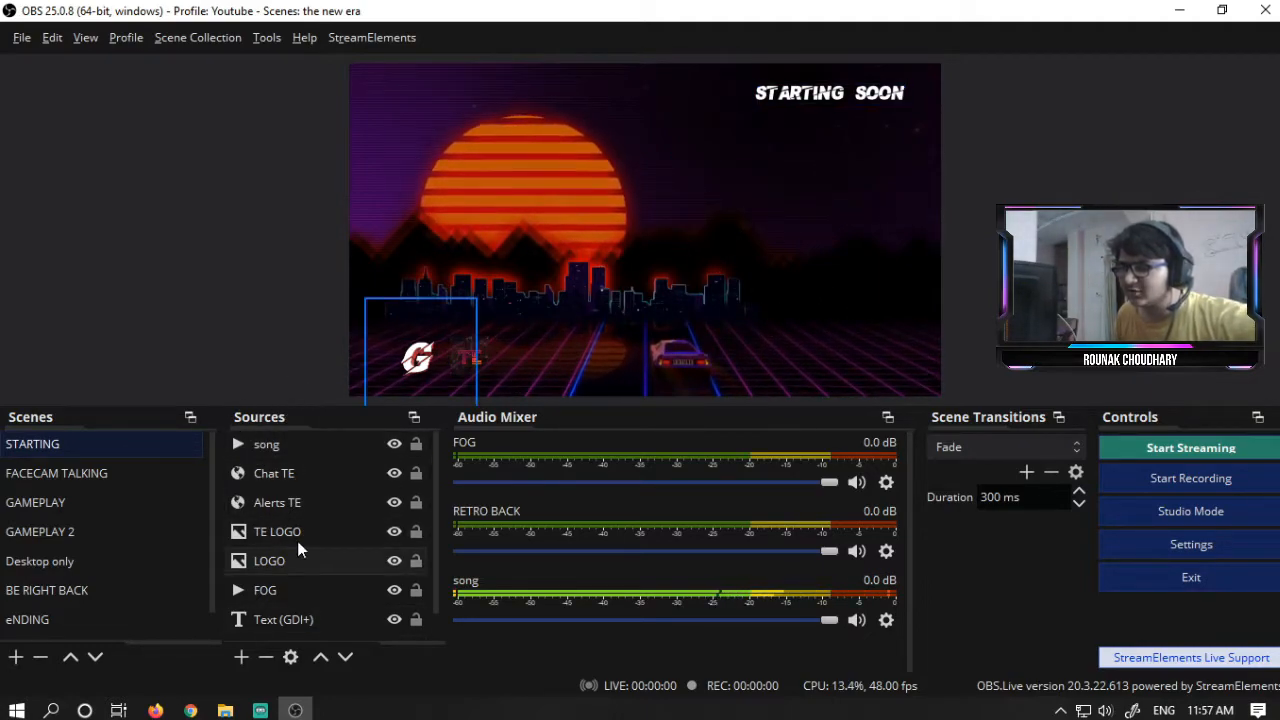
- Select each source of the STARTING scene in turn to see where it sits in the preview
{"action": "left_click", "coordinate": [287, 477]}
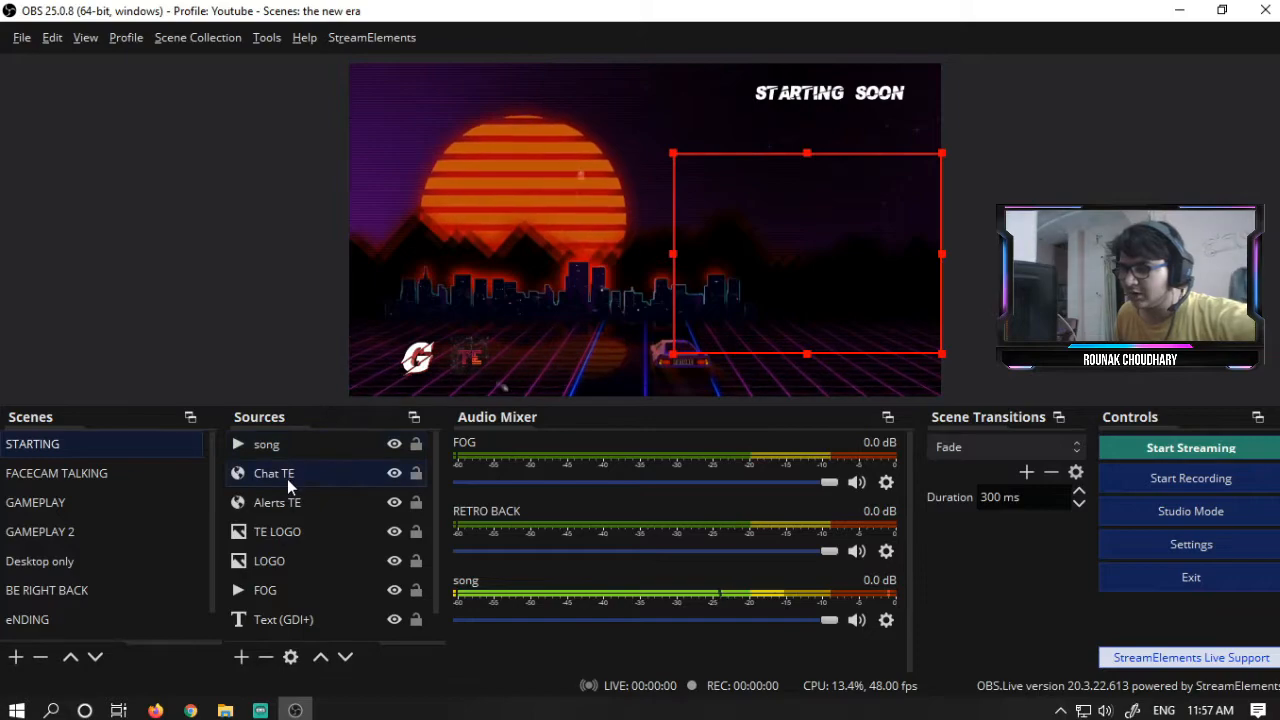
{"action": "left_click", "coordinate": [285, 507]}
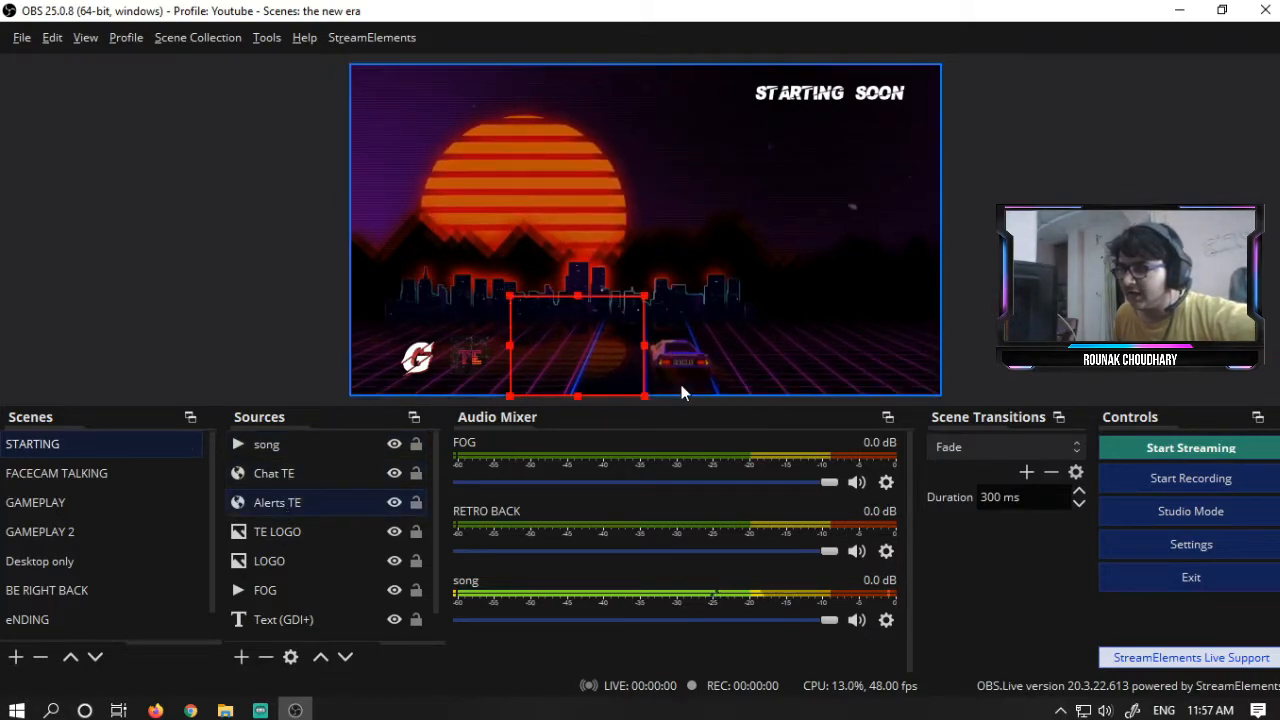
{"action": "left_click", "coordinate": [260, 540]}
{"action": "left_click", "coordinate": [268, 561]}
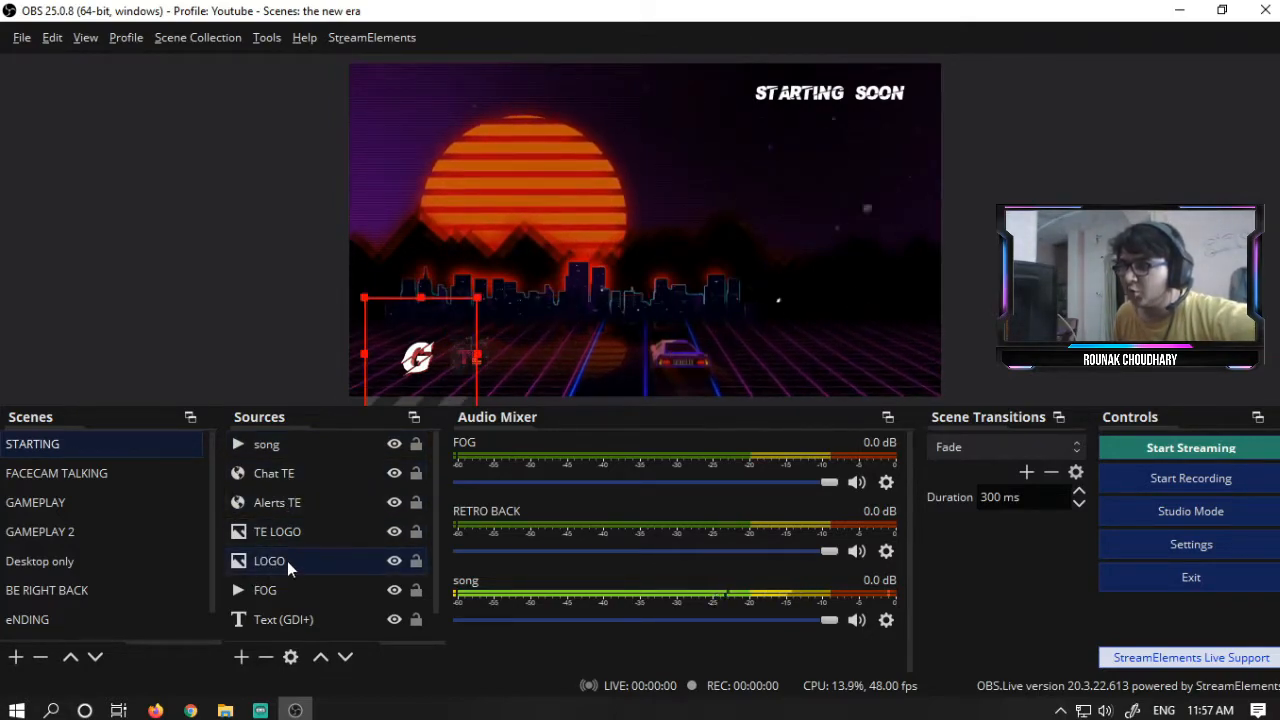
{"action": "left_click", "coordinate": [823, 120]}
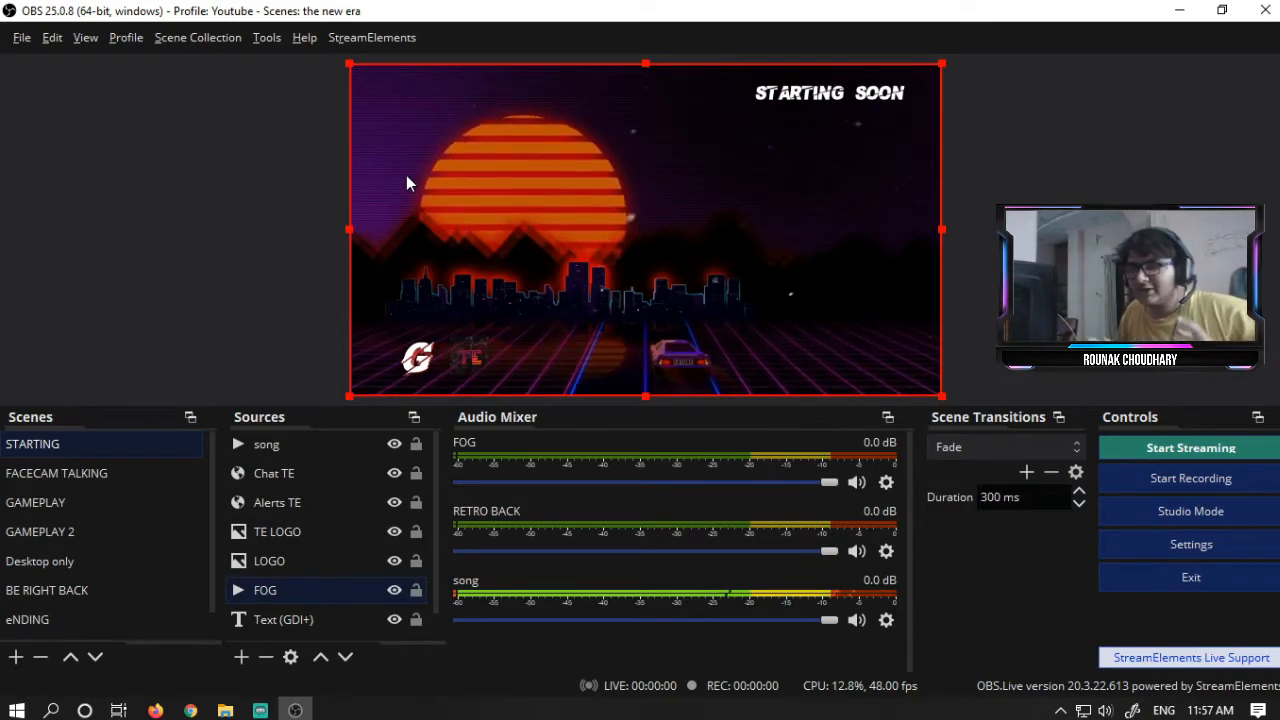
- Switch through each scene in the collection to preview its layout, ending on STARTING
{"action": "left_click", "coordinate": [113, 470]}
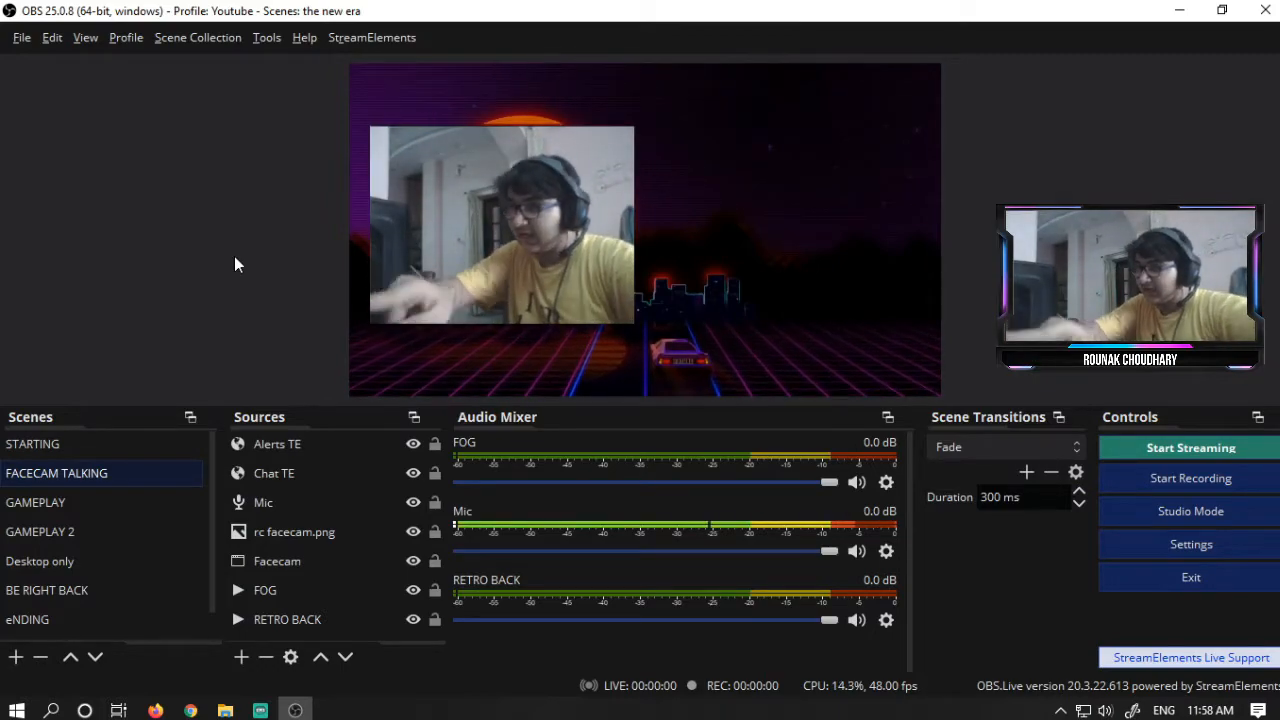
{"action": "left_click", "coordinate": [57, 518]}
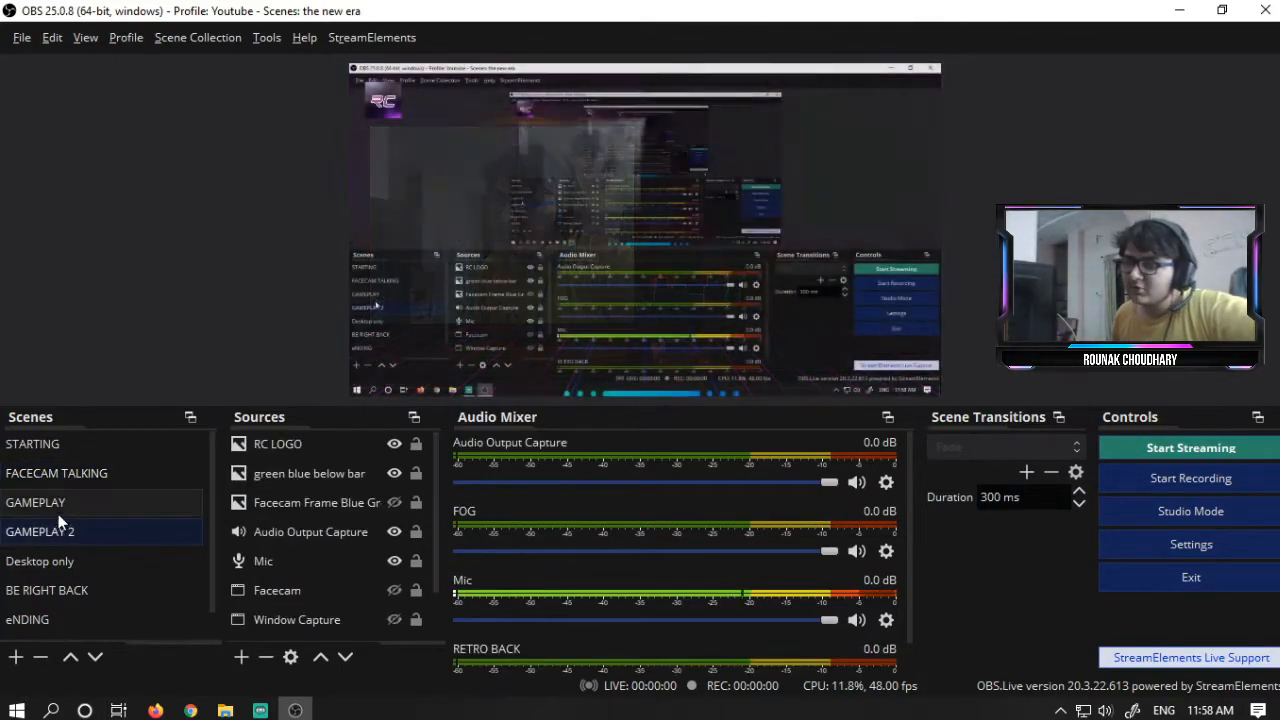
{"action": "left_click", "coordinate": [61, 504]}
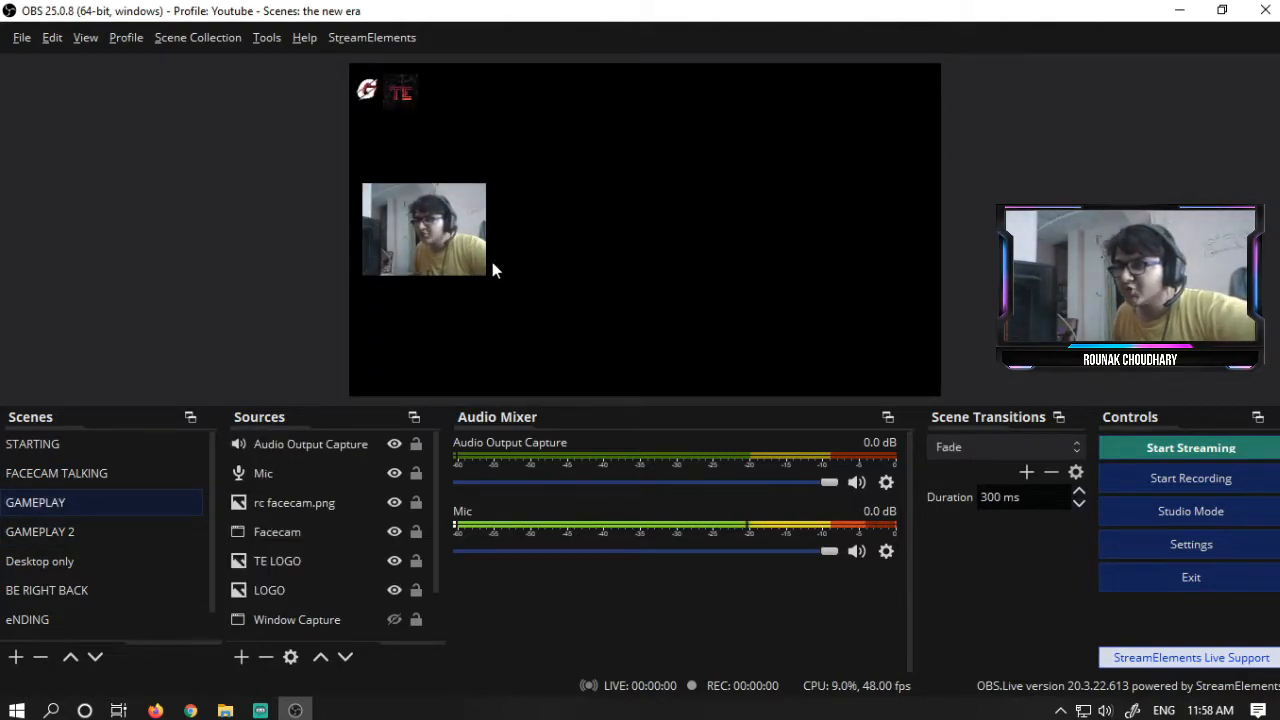
{"action": "left_click", "coordinate": [123, 590]}
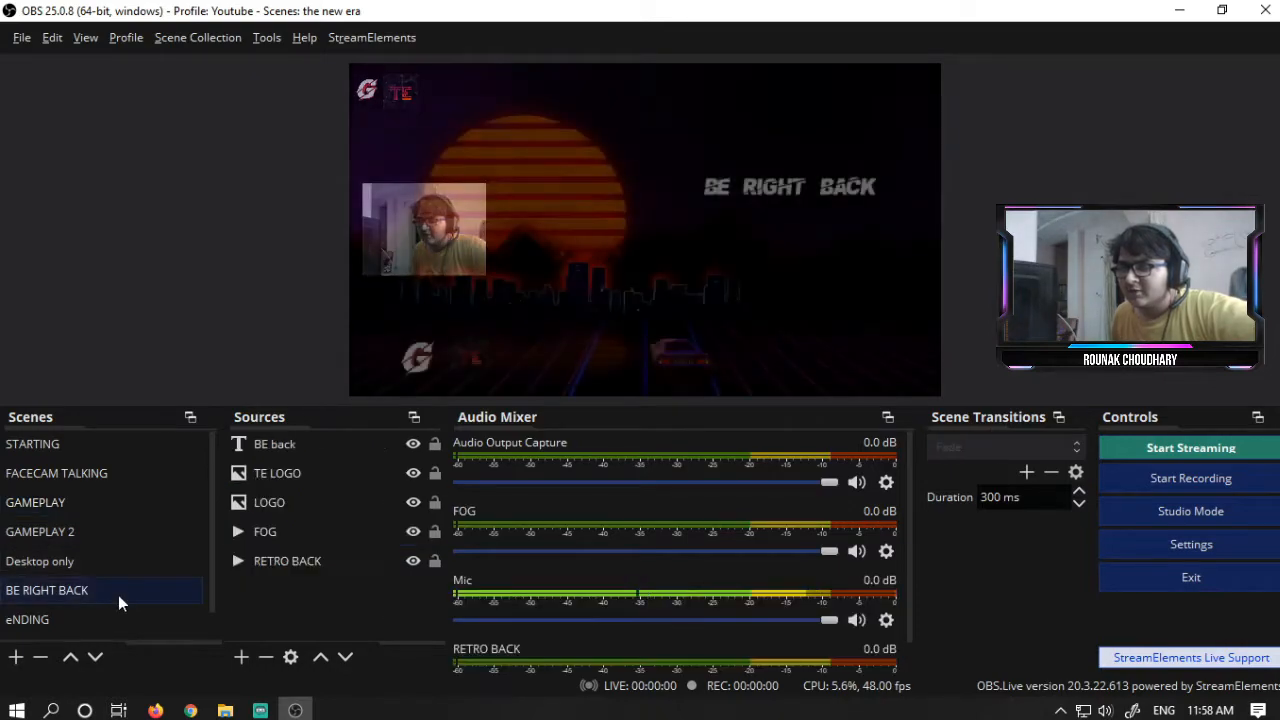
{"action": "left_click", "coordinate": [90, 620]}
{"action": "left_click", "coordinate": [104, 556]}
{"action": "left_click", "coordinate": [107, 534]}
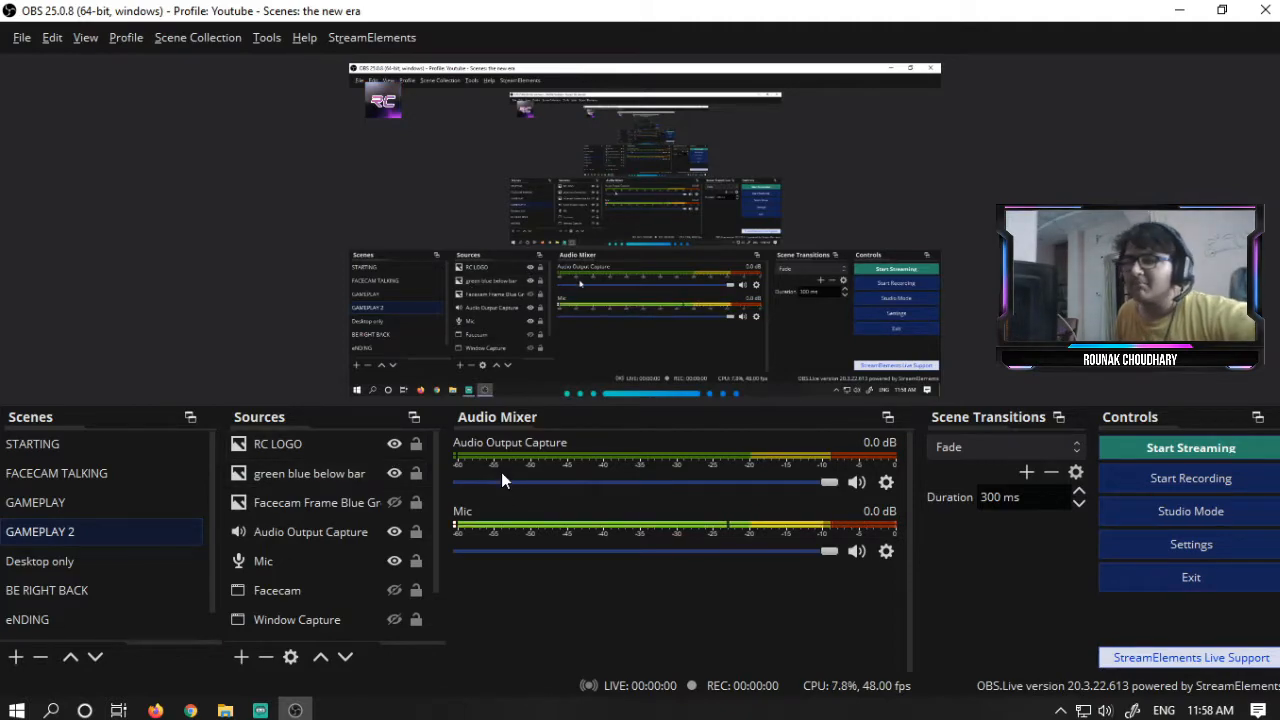
{"action": "left_click", "coordinate": [124, 452]}
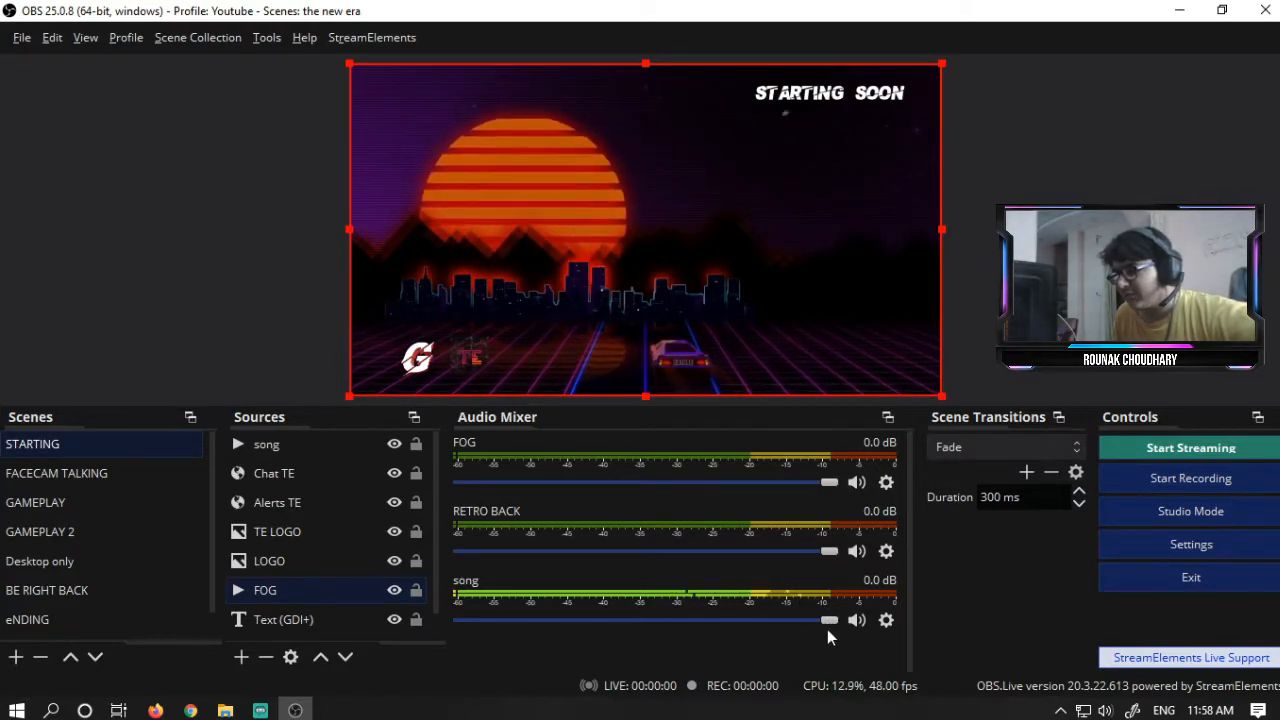
- Nudge the song volume slider and toggle the FOG source's visibility off and back on
{"action": "mouse_move", "coordinate": [827, 627]}
{"action": "left_mouse_down"}
{"action": "mouse_move", "coordinate": [799, 627]}
{"action": "mouse_move", "coordinate": [828, 620]}
{"action": "left_mouse_up"}
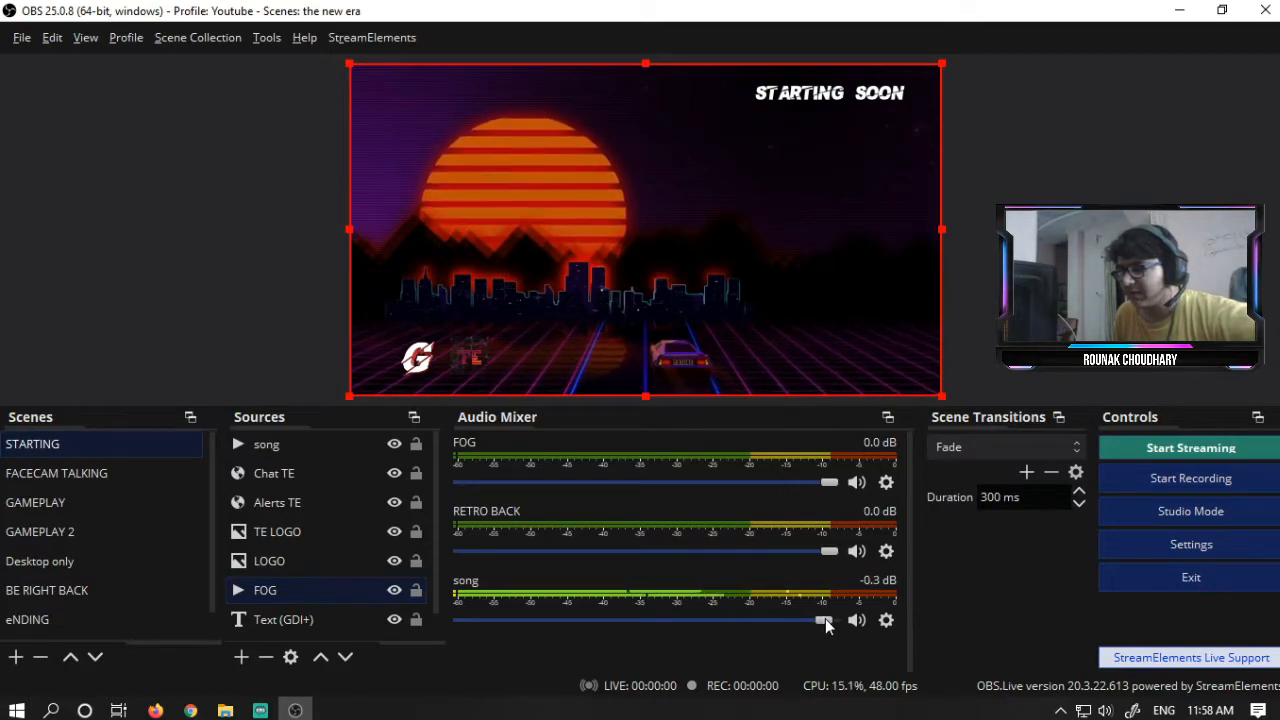
{"action": "left_click", "coordinate": [806, 243]}
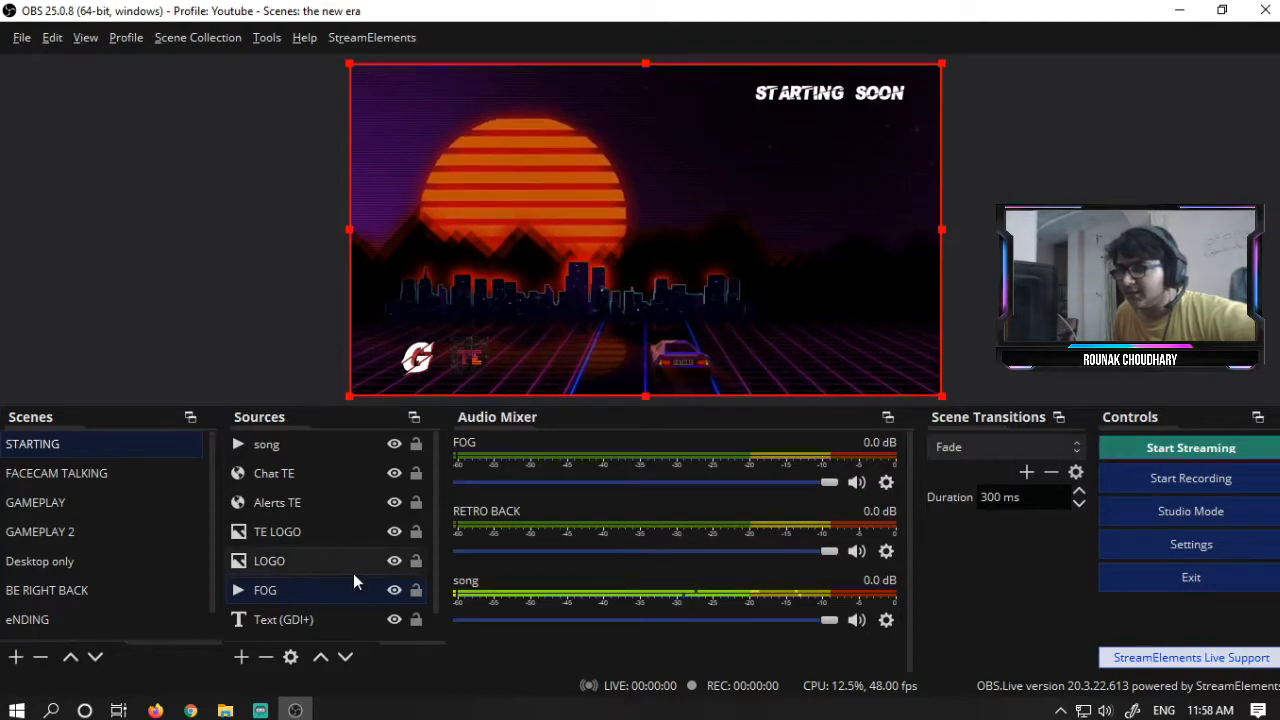
{"action": "left_click", "coordinate": [393, 592]}
{"action": "left_click", "coordinate": [393, 592]}
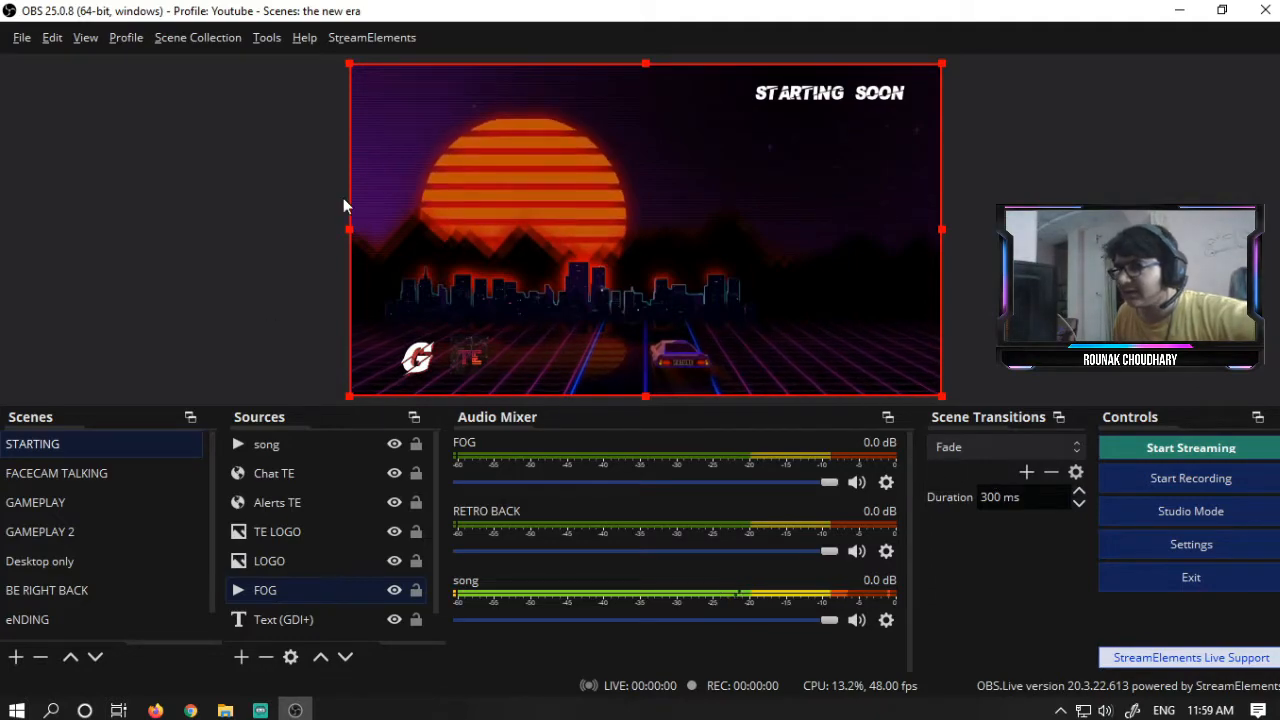
- Switch between the FACECAM TALKING and GAMEPLAY scenes and glance at Streamlabs OBS before returning
{"action": "left_click", "coordinate": [105, 477]}
{"action": "left_click", "coordinate": [110, 500]}
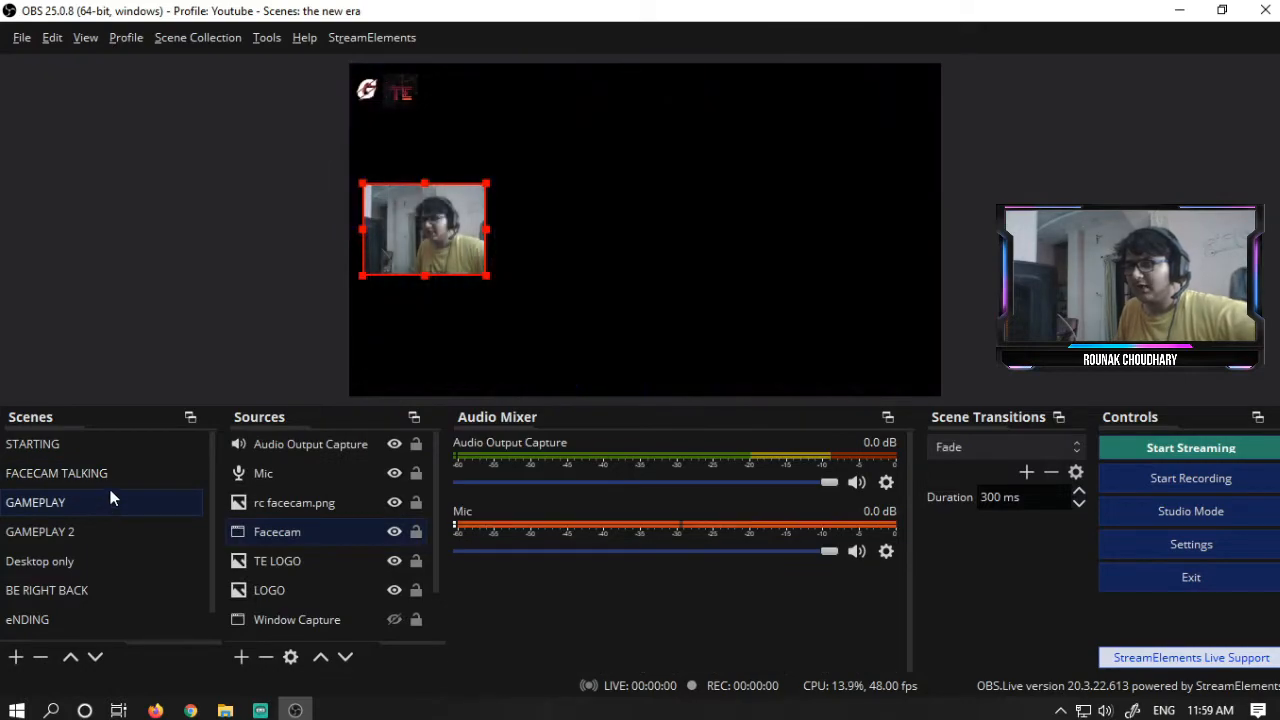
{"action": "key", "text": "Up"}
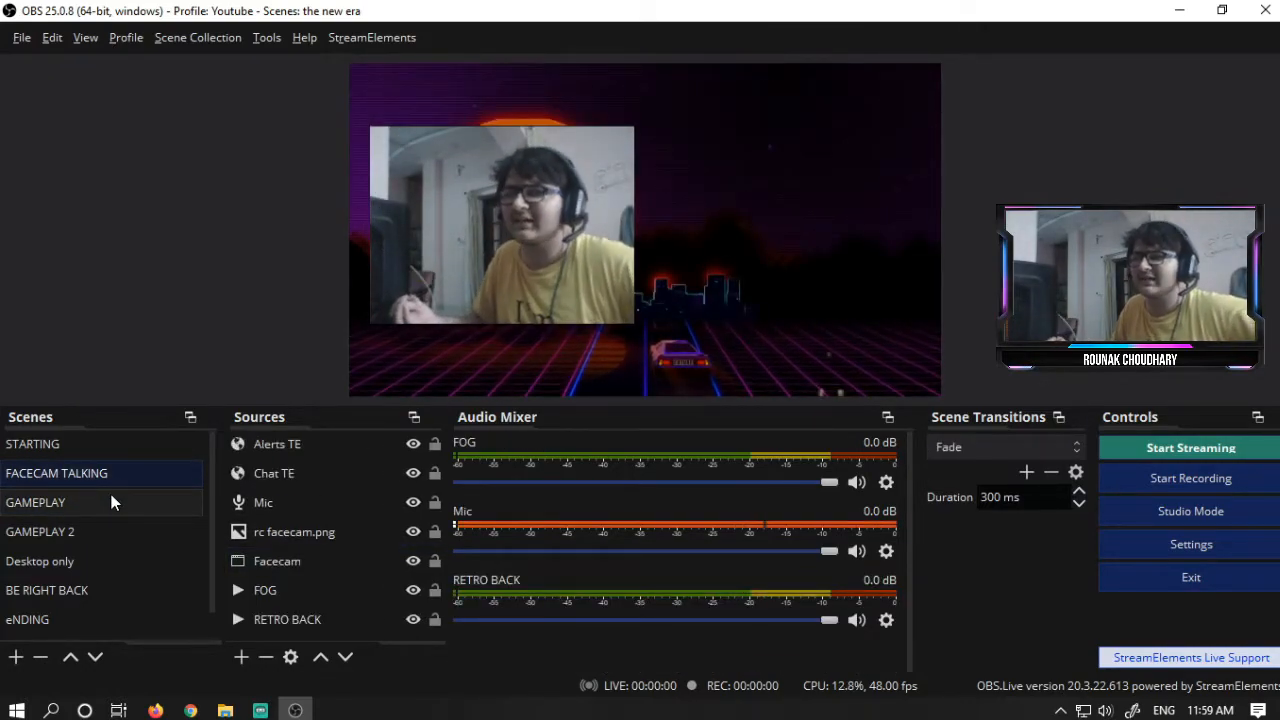
{"action": "key", "text": "alt+Tab"}
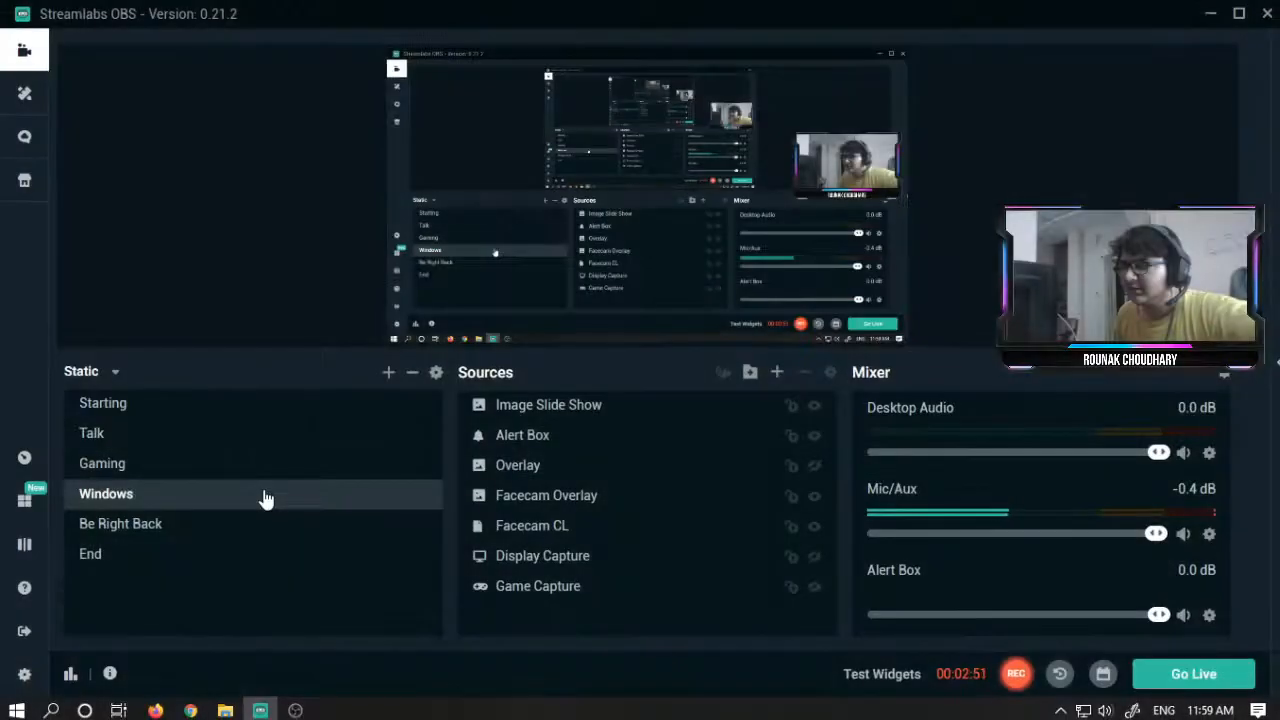
{"action": "key", "text": "alt+Tab"}
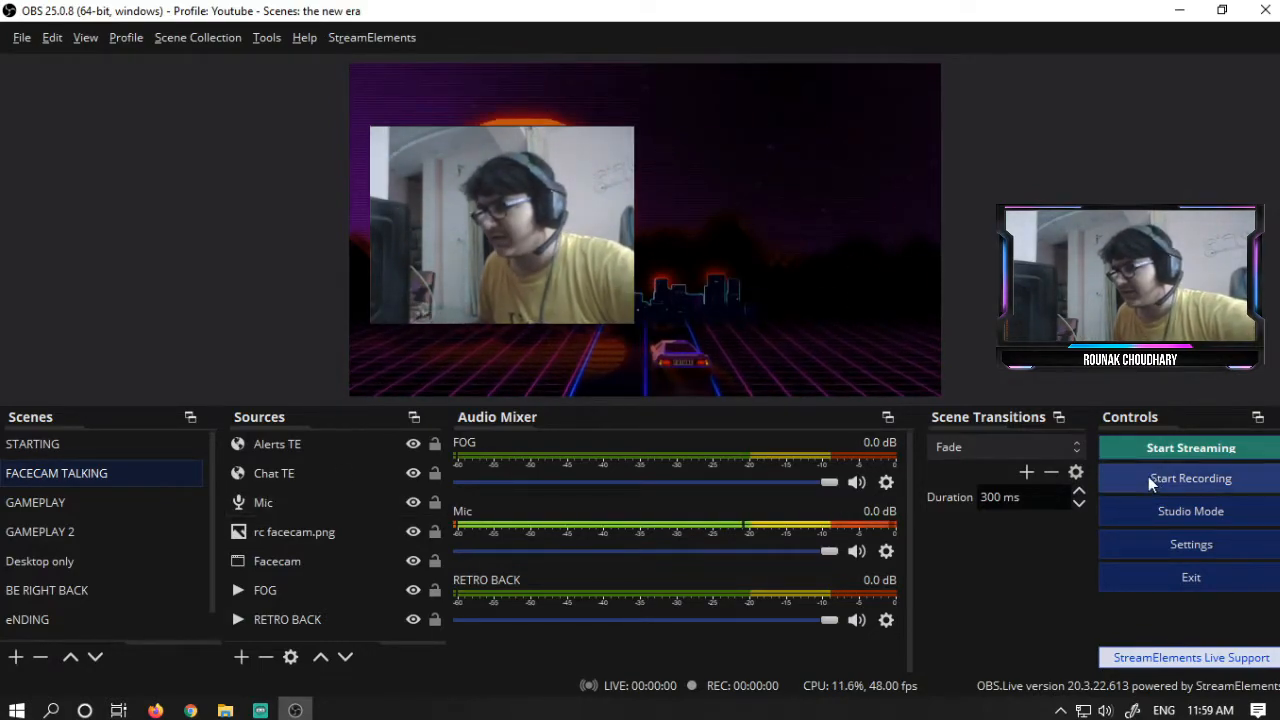
- Set the scene transition to Cut and switch between scenes to test it
{"action": "left_click", "coordinate": [1063, 452]}
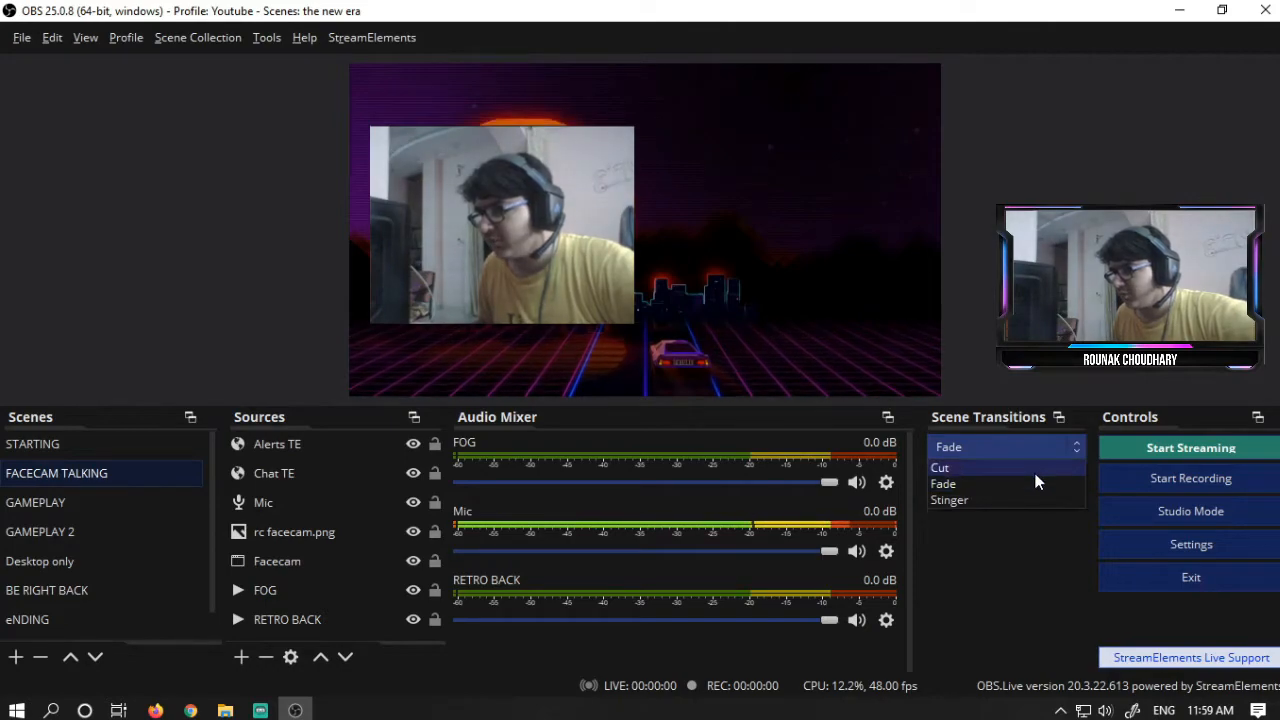
{"action": "left_click", "coordinate": [1033, 470]}
{"action": "left_click", "coordinate": [77, 443]}
{"action": "left_click", "coordinate": [87, 467]}
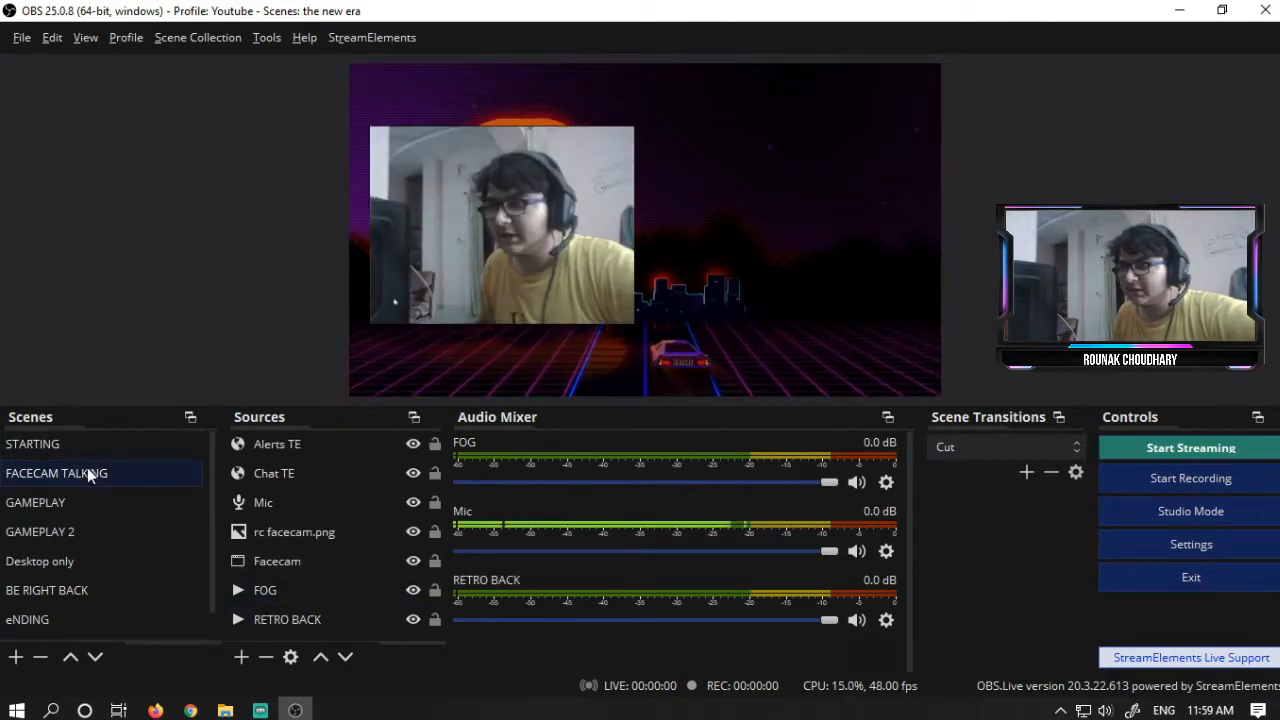
{"action": "left_click", "coordinate": [97, 505]}
{"action": "key", "text": "Up"}
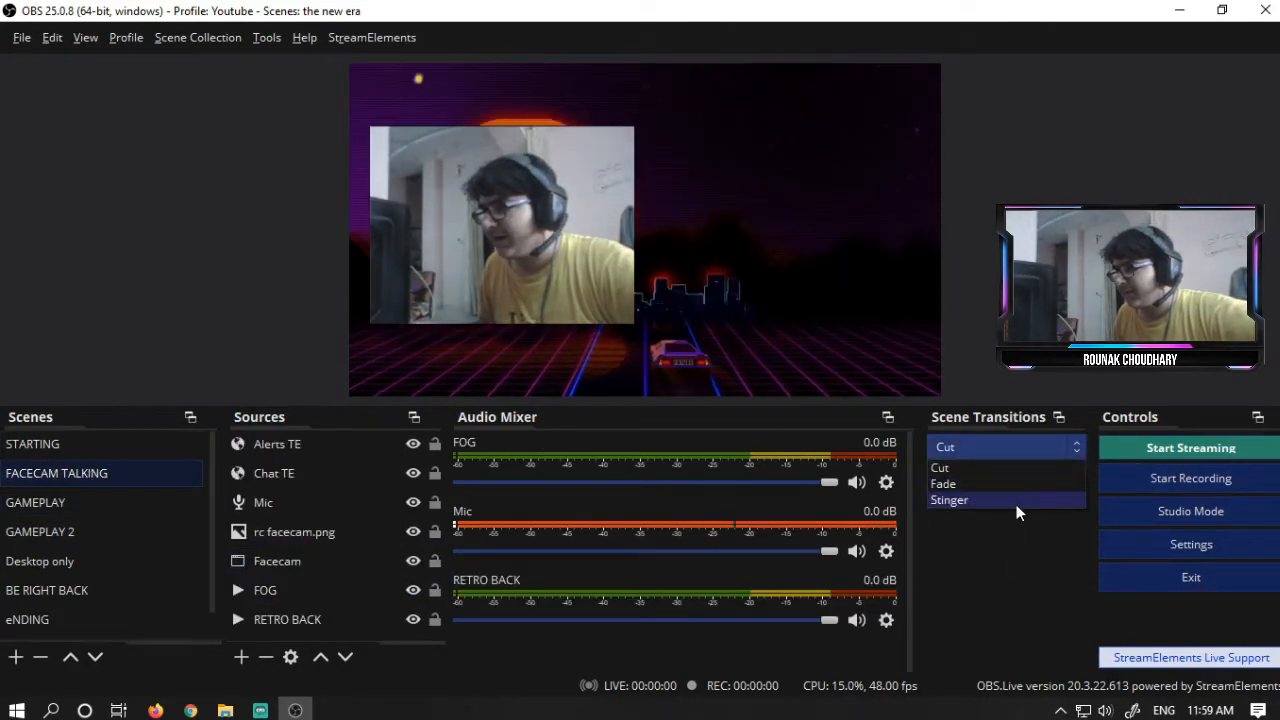
- Set the scene transition to Stinger and test it by switching between GAMEPLAY and FACECAM TALKING
{"action": "left_click", "coordinate": [1016, 504]}
{"action": "left_click", "coordinate": [106, 500]}
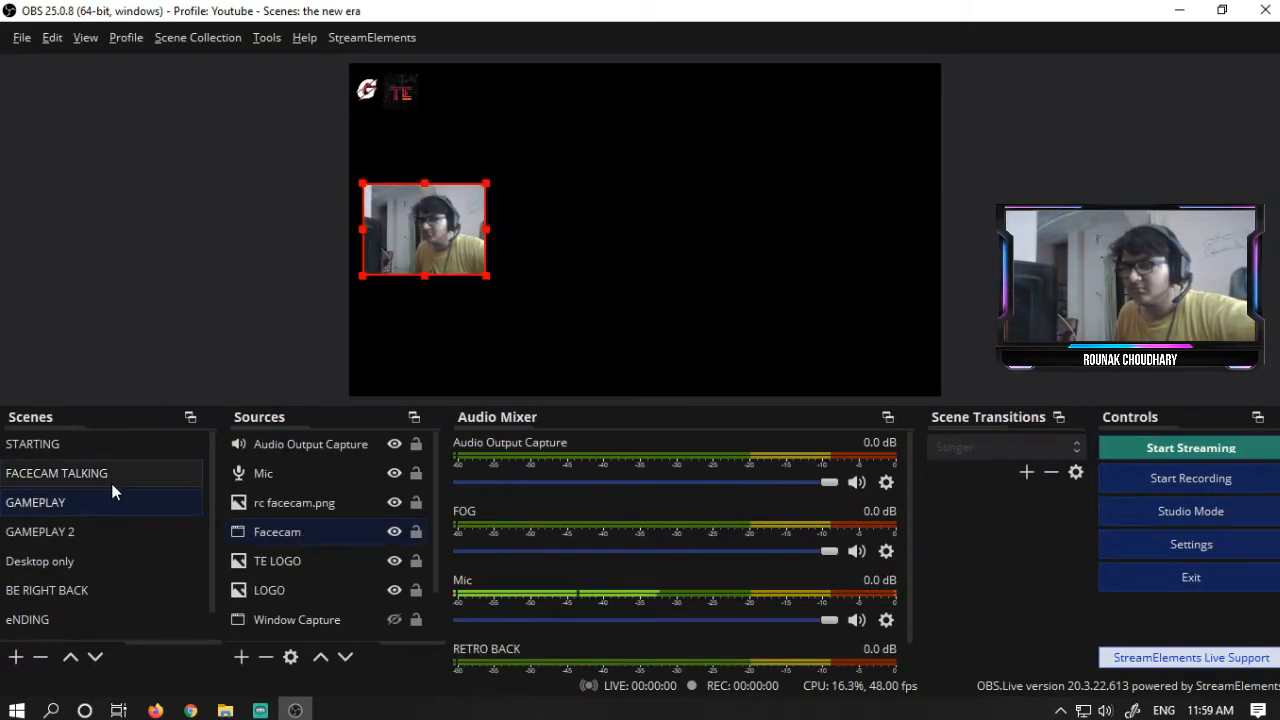
{"action": "left_click", "coordinate": [111, 481]}
{"action": "left_click", "coordinate": [126, 499]}
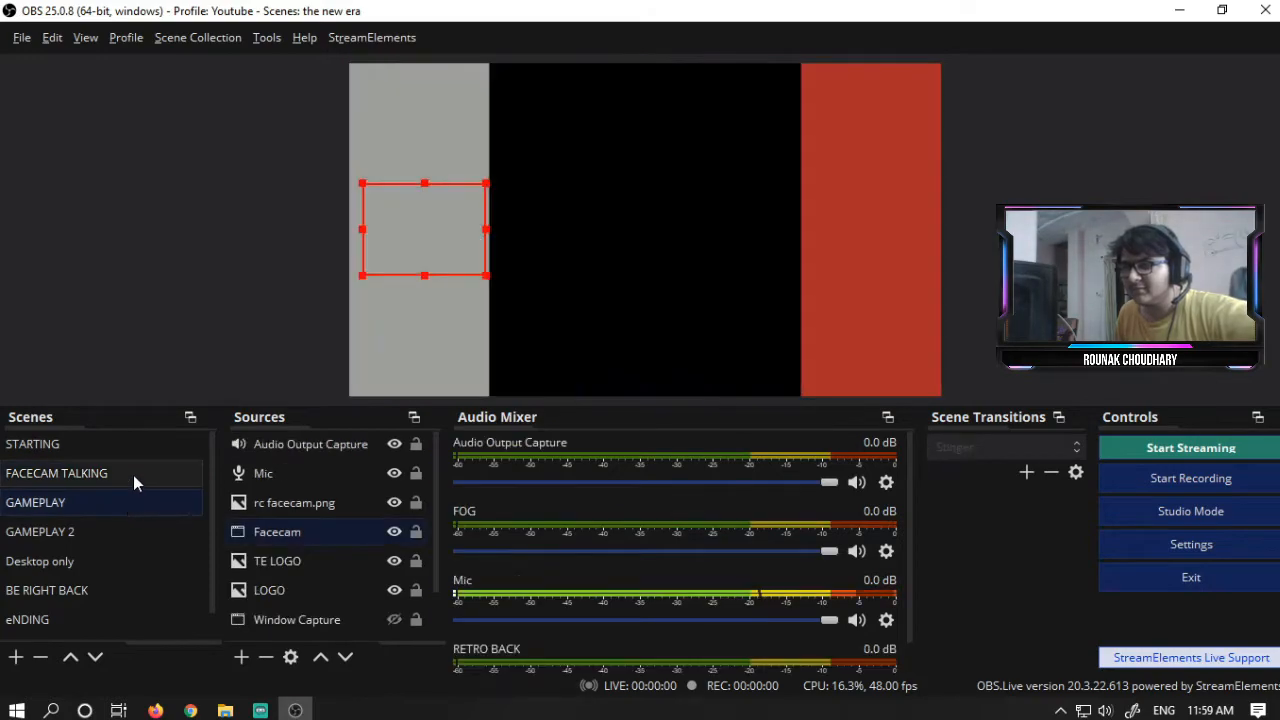
{"action": "left_click", "coordinate": [133, 475]}
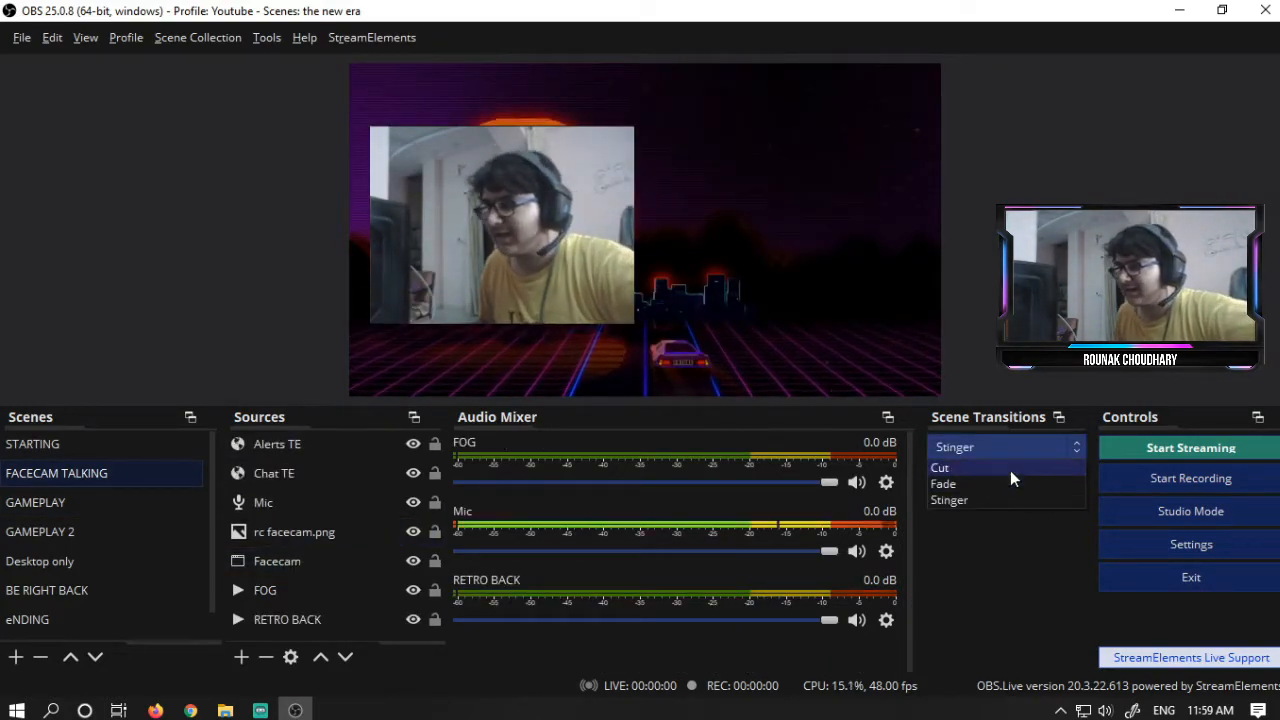
- Set the scene transition back to Fade and switch between scenes to preview it
{"action": "left_click", "coordinate": [1010, 483]}
{"action": "left_click", "coordinate": [109, 504]}
{"action": "left_click", "coordinate": [115, 476]}
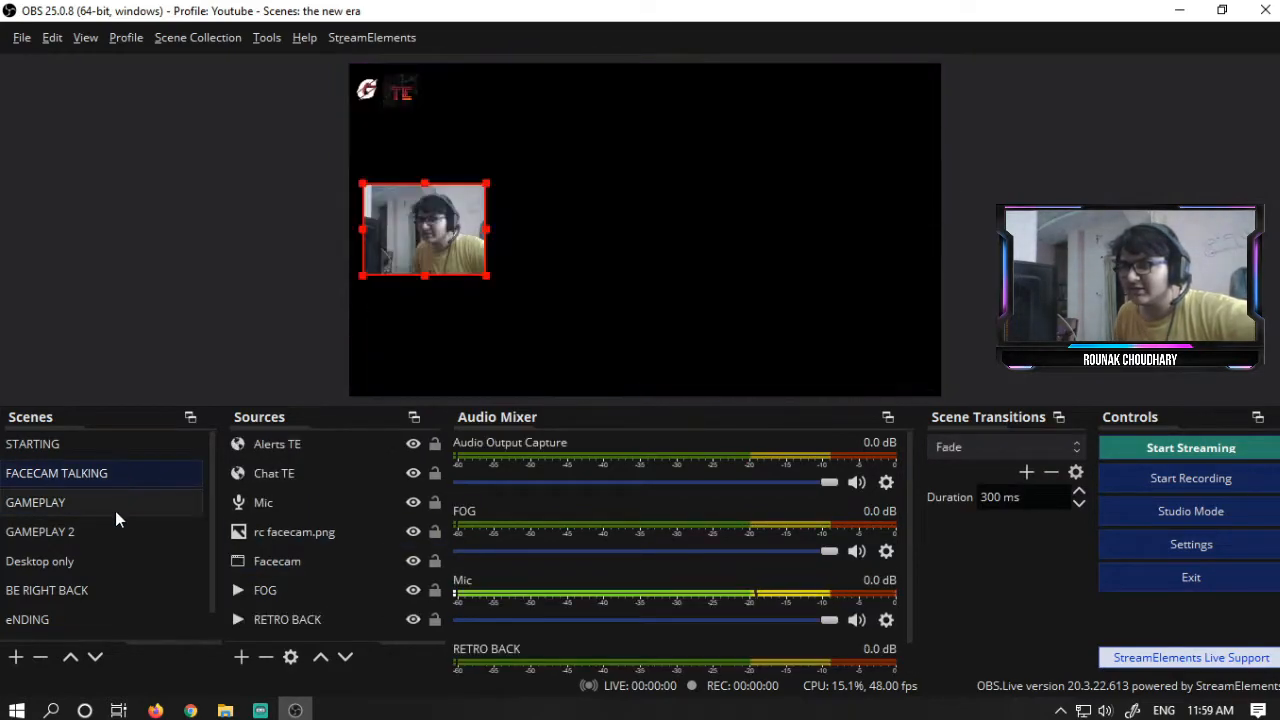
{"action": "left_click", "coordinate": [119, 503]}
{"action": "key", "text": "Up"}
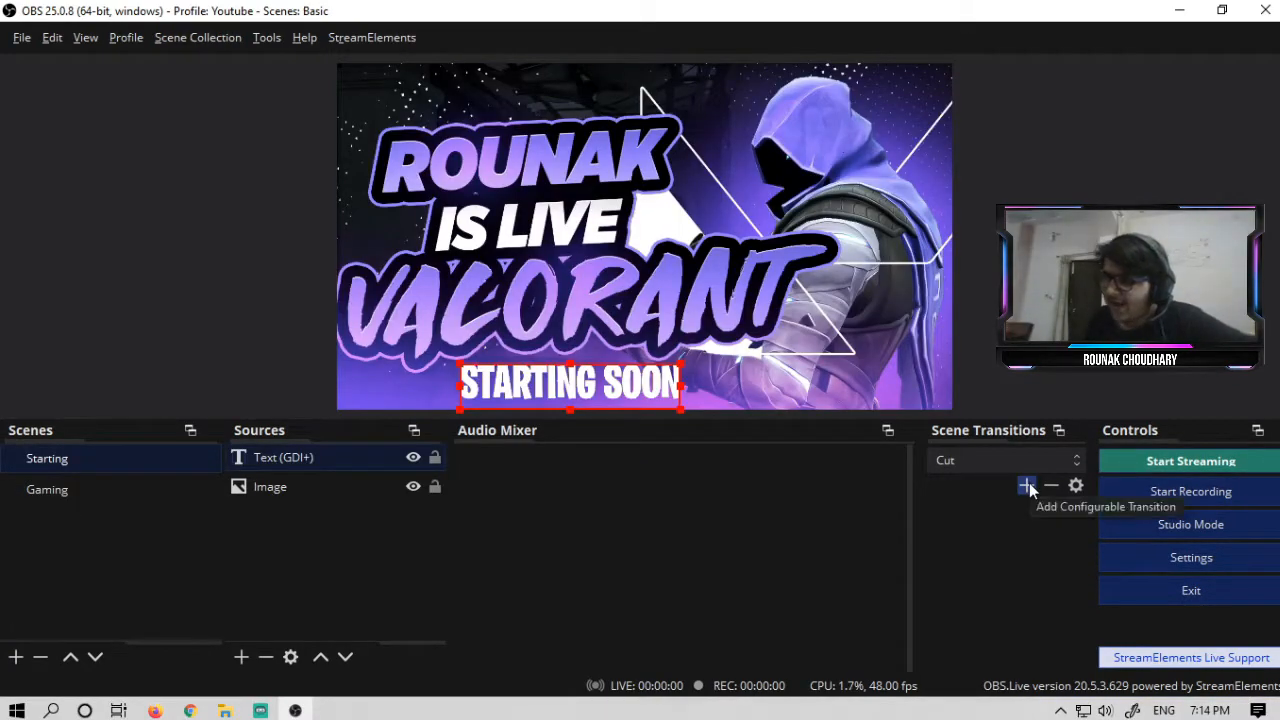
- Add a new Luma Wipe scene transition, keeping its default name
{"action": "left_click", "coordinate": [1027, 487]}
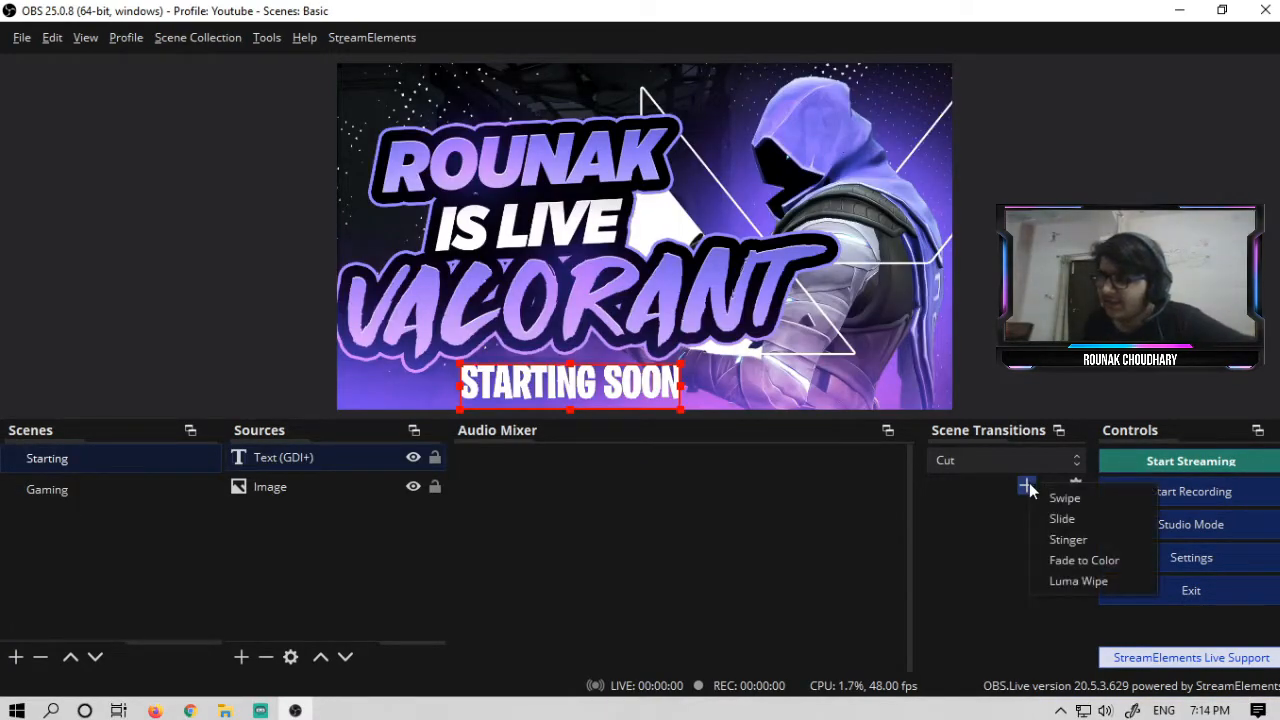
{"action": "left_click", "coordinate": [1088, 581]}
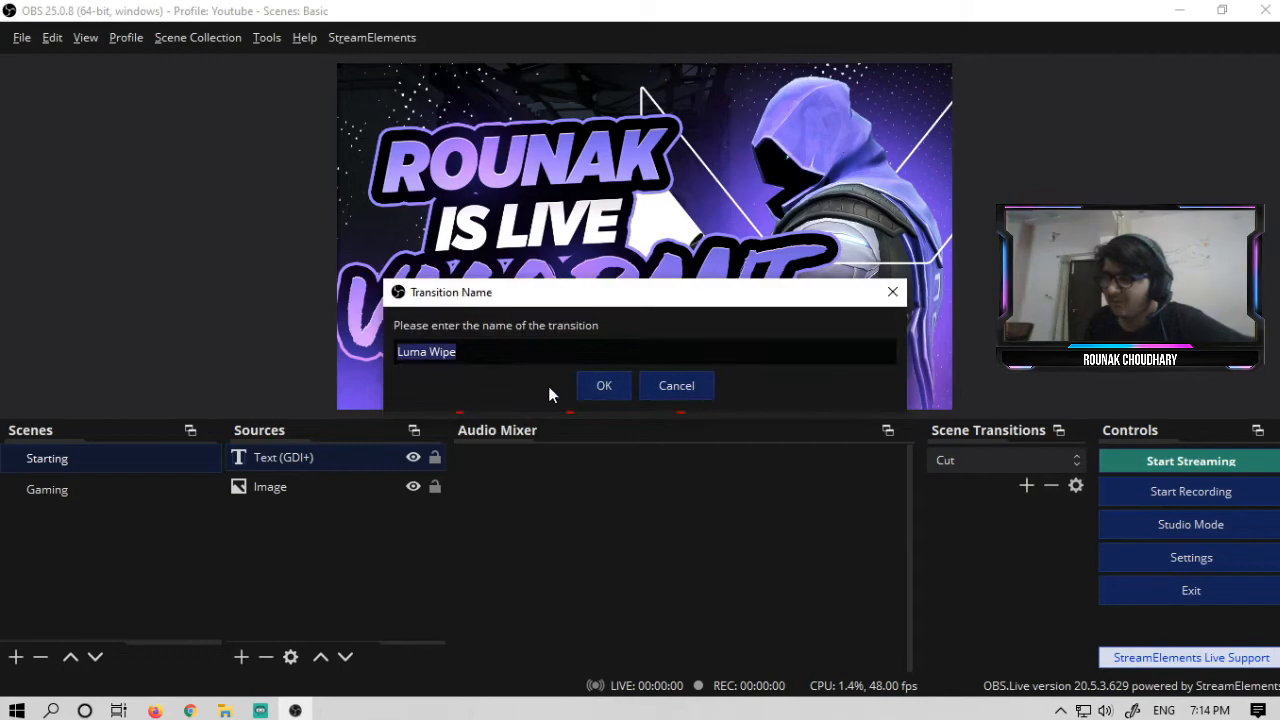
{"action": "left_click", "coordinate": [604, 386]}
{"action": "left_click", "coordinate": [844, 606]}
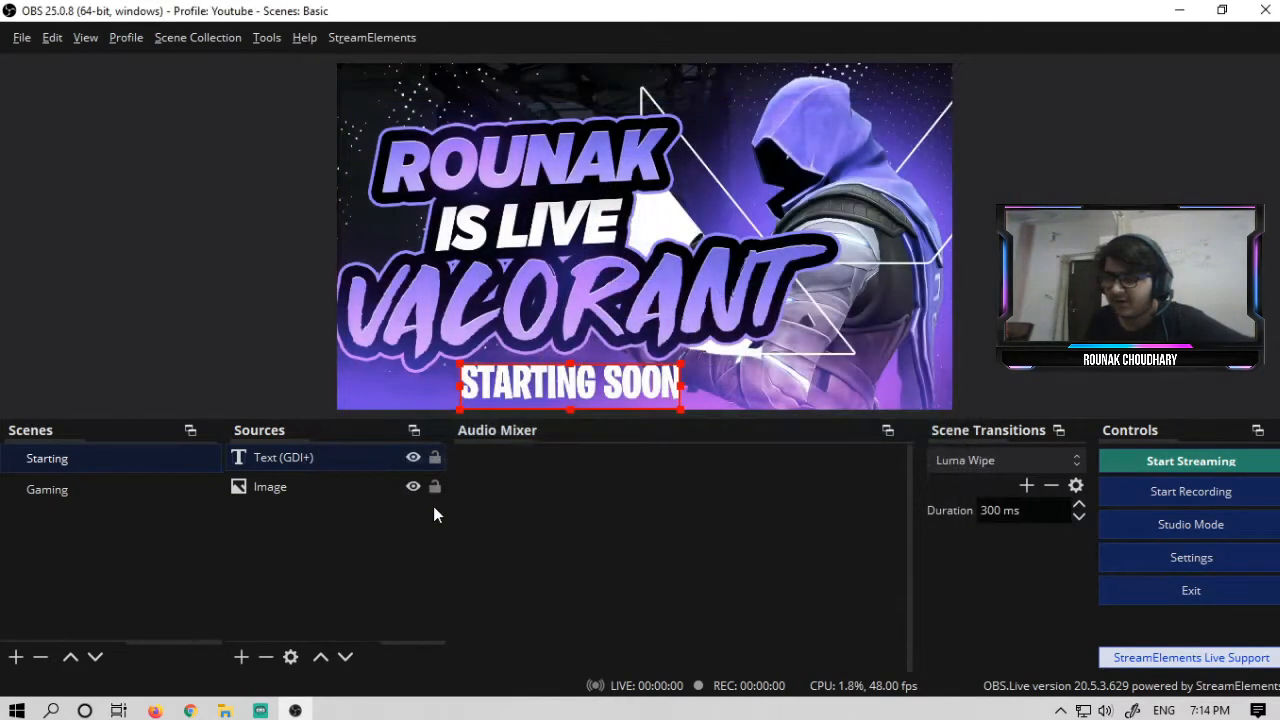
- Switch between the Gaming and Starting scenes to preview the Luma Wipe transition, then open the transition list
{"action": "left_click", "coordinate": [97, 490]}
{"action": "left_click", "coordinate": [117, 461]}
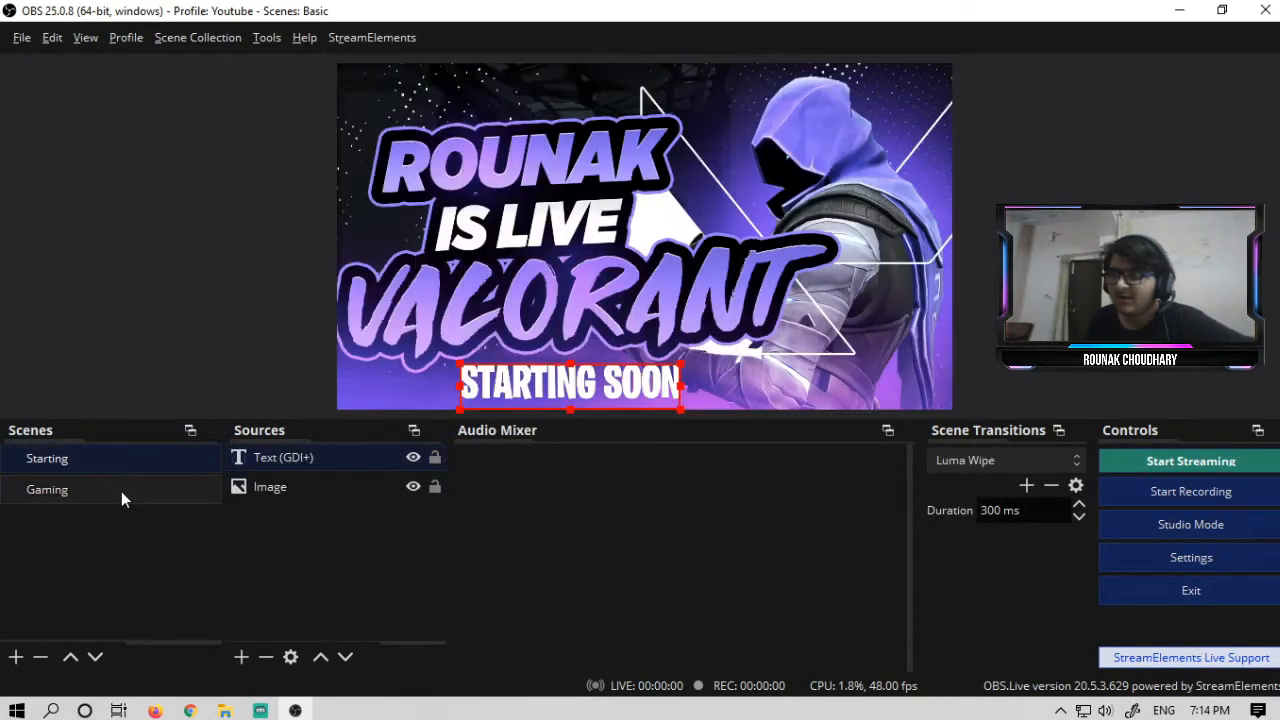
{"action": "left_click", "coordinate": [121, 490]}
{"action": "left_click", "coordinate": [130, 461]}
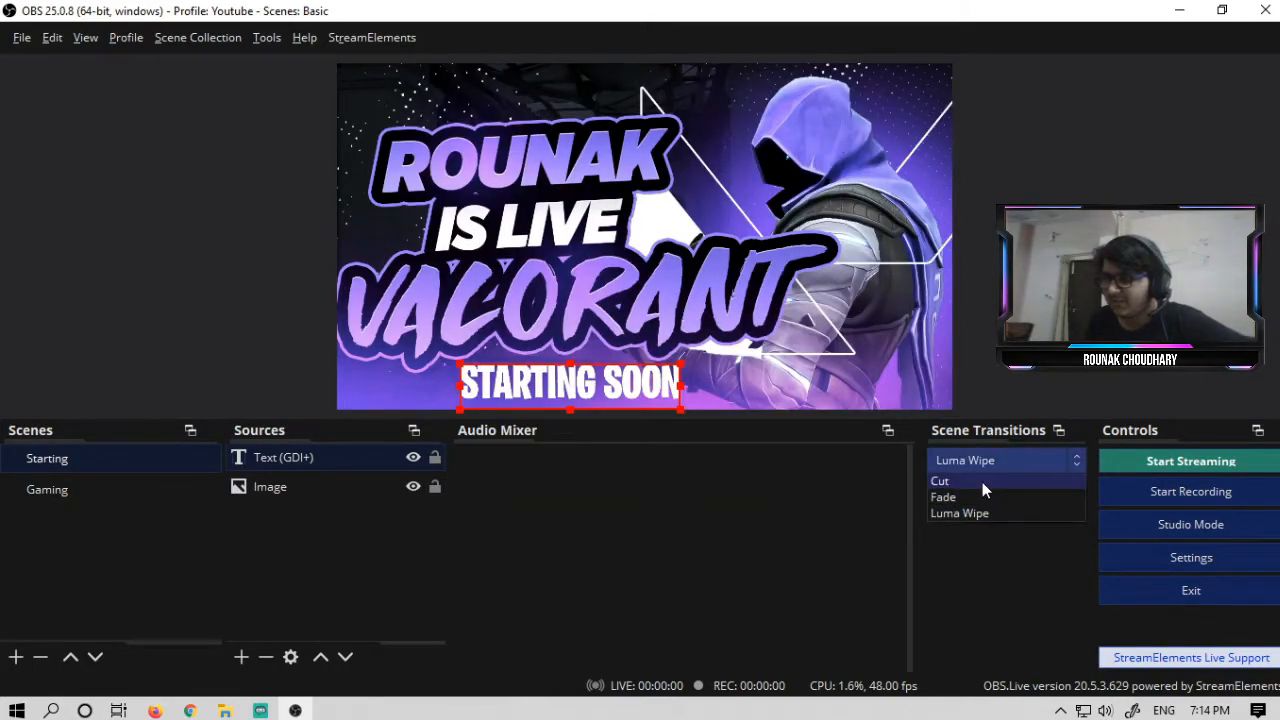
{"action": "left_click", "coordinate": [1022, 464]}
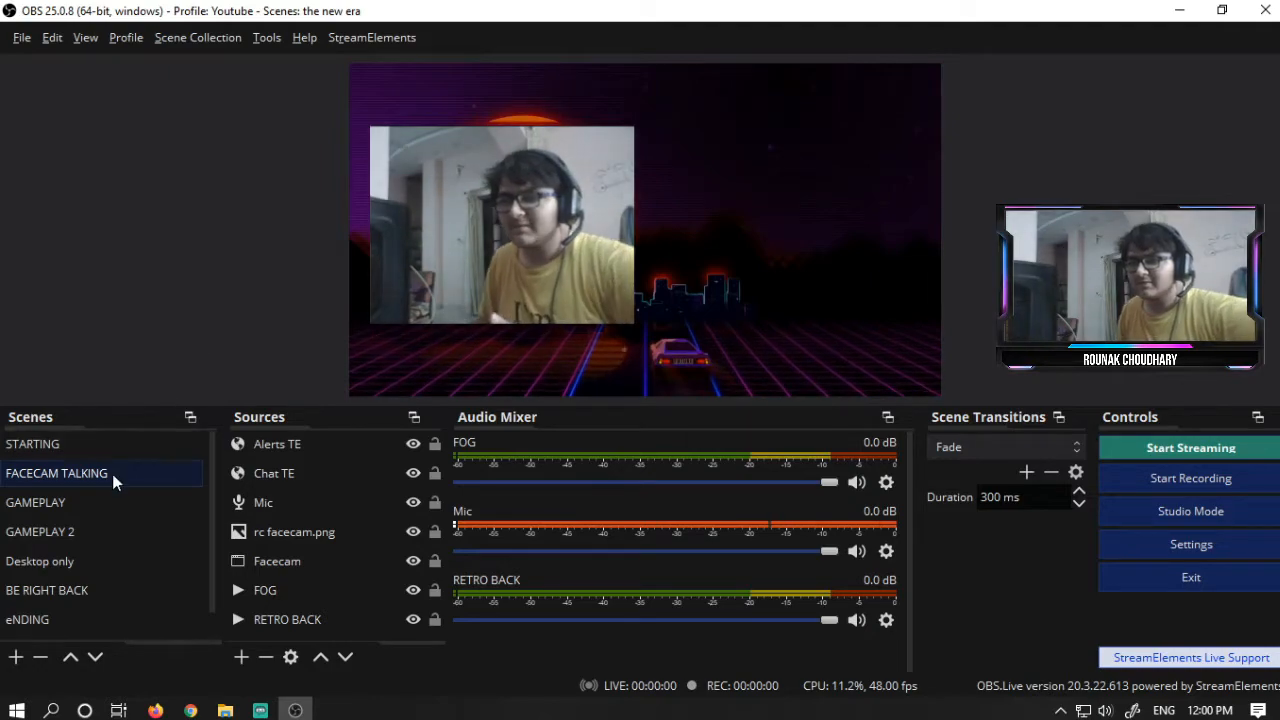
- Switch through the GAMEPLAY, GAMEPLAY 2, Desktop only and BE RIGHT BACK scenes, returning to GAMEPLAY
{"action": "left_click", "coordinate": [110, 506]}
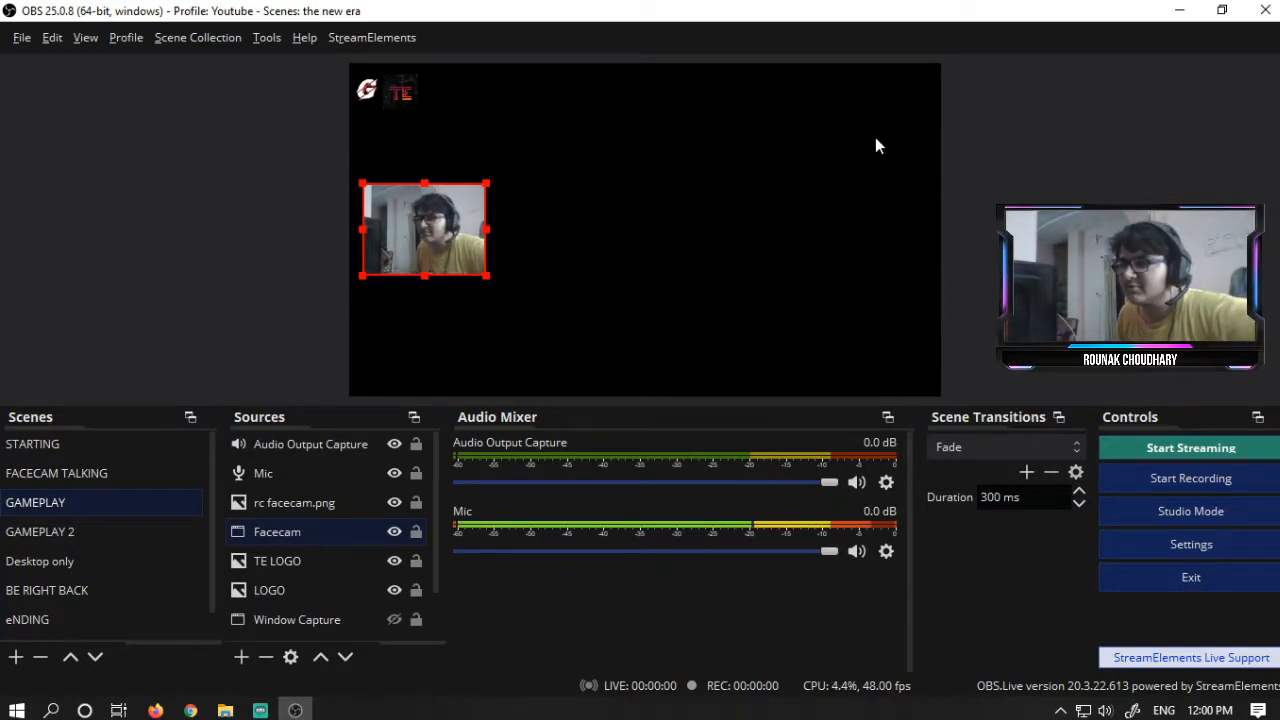
{"action": "left_click", "coordinate": [135, 544]}
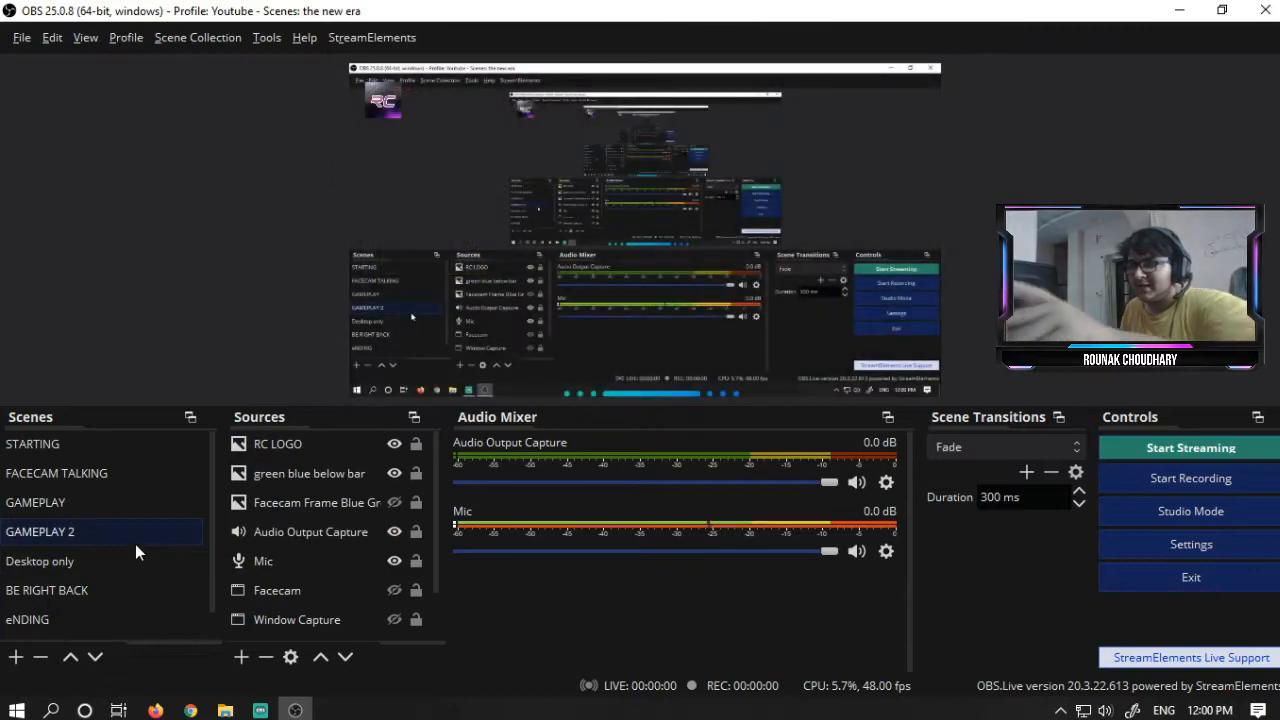
{"action": "left_click", "coordinate": [133, 558]}
{"action": "left_click", "coordinate": [143, 588]}
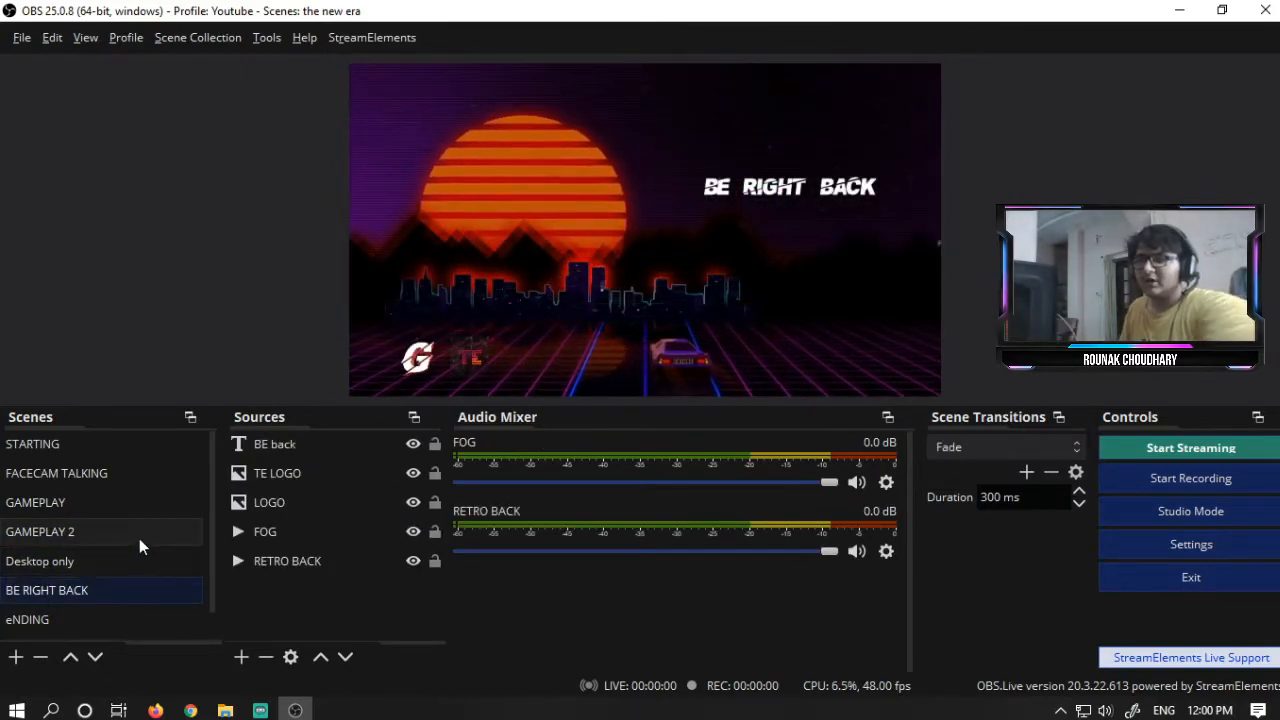
{"action": "left_click", "coordinate": [146, 501]}
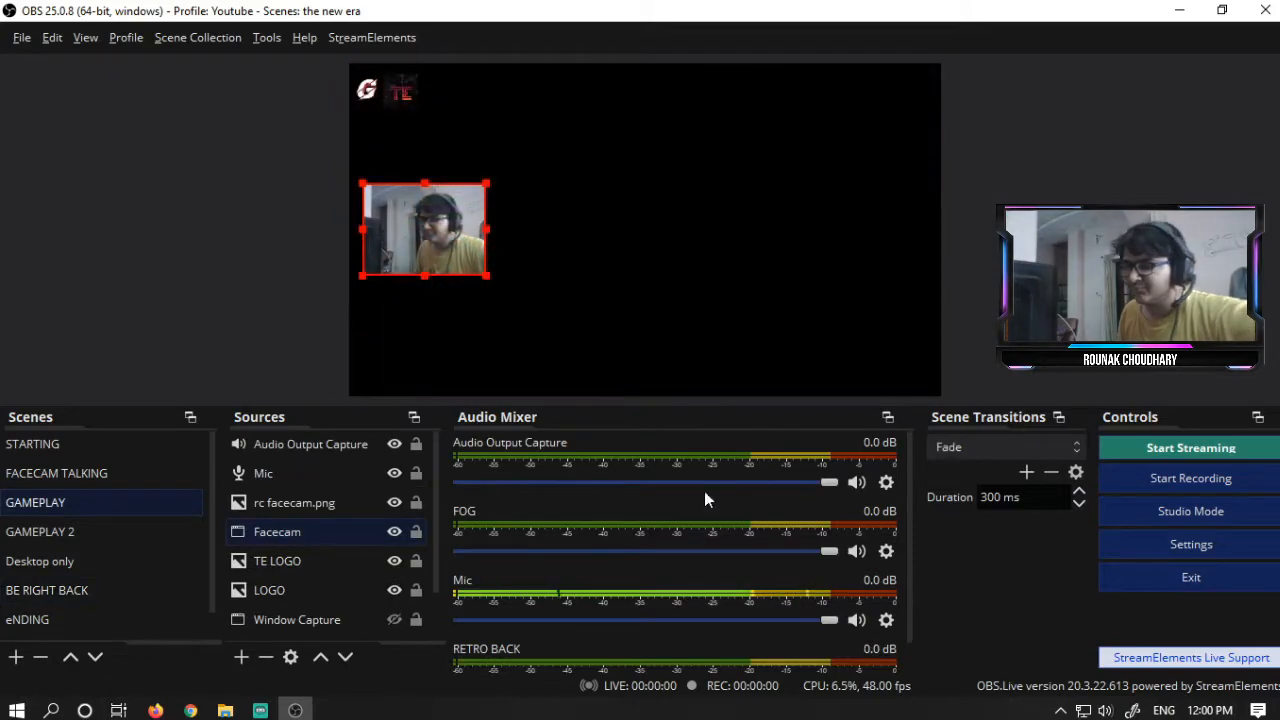
- Start streaming and stop the stream again
{"action": "left_click", "coordinate": [1174, 446]}
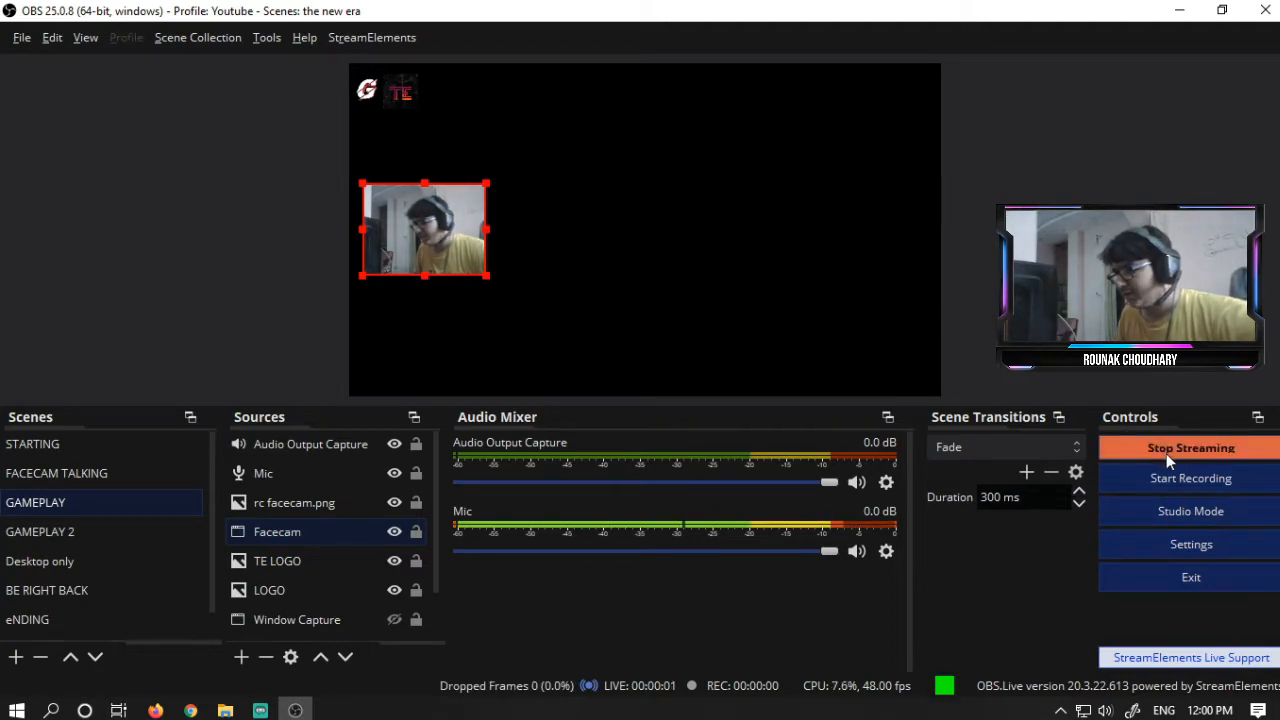
{"action": "left_click", "coordinate": [1166, 449]}
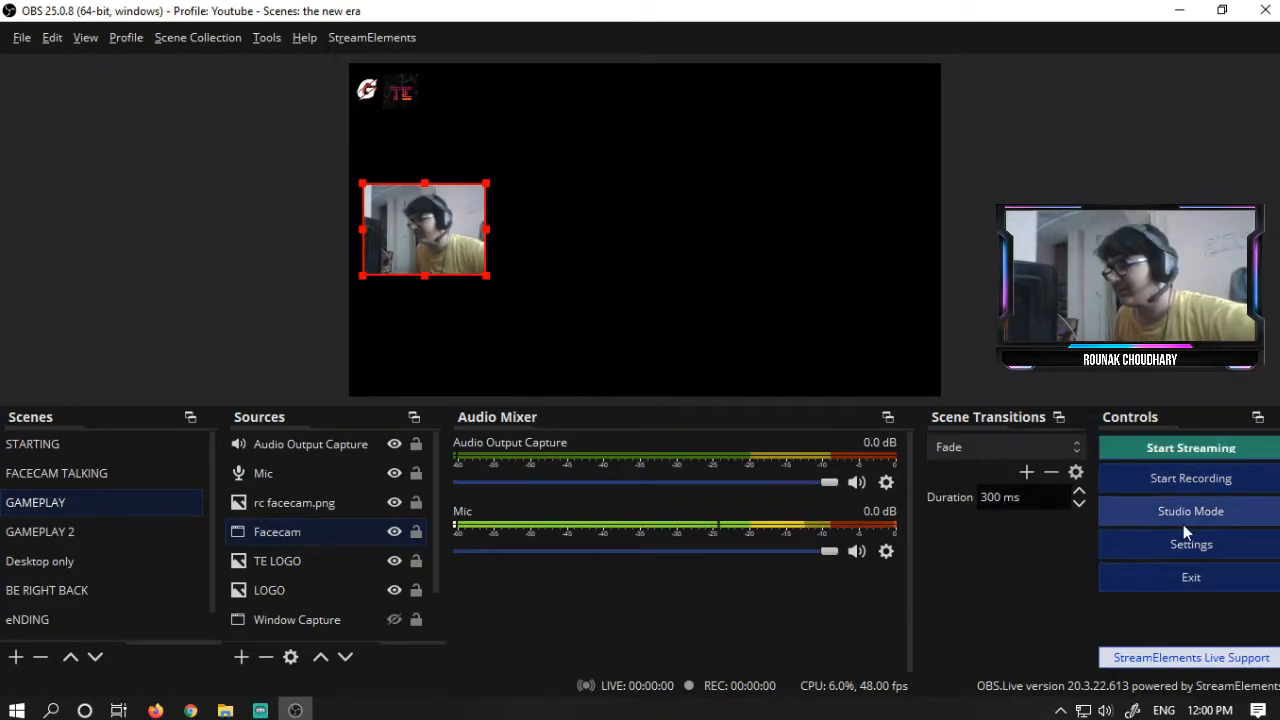
- Switch to the New One scene collection and close the script log window
{"action": "left_click", "coordinate": [200, 38]}
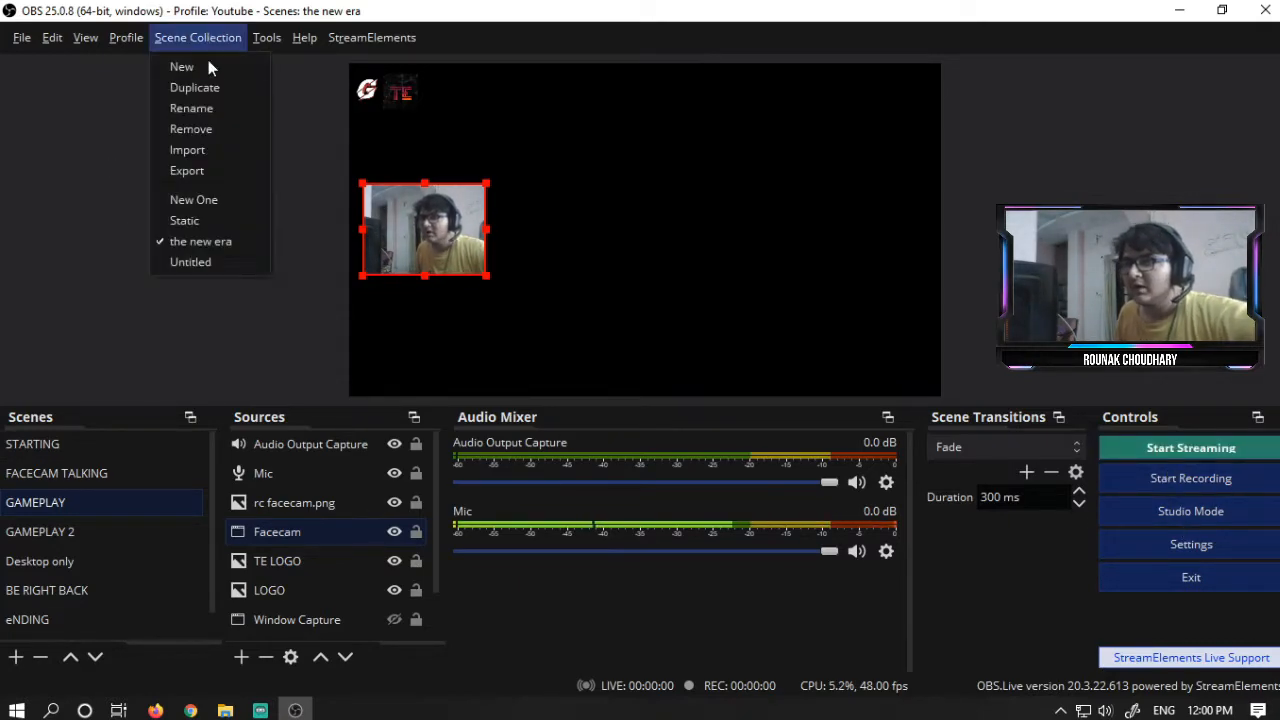
{"action": "left_click", "coordinate": [195, 203]}
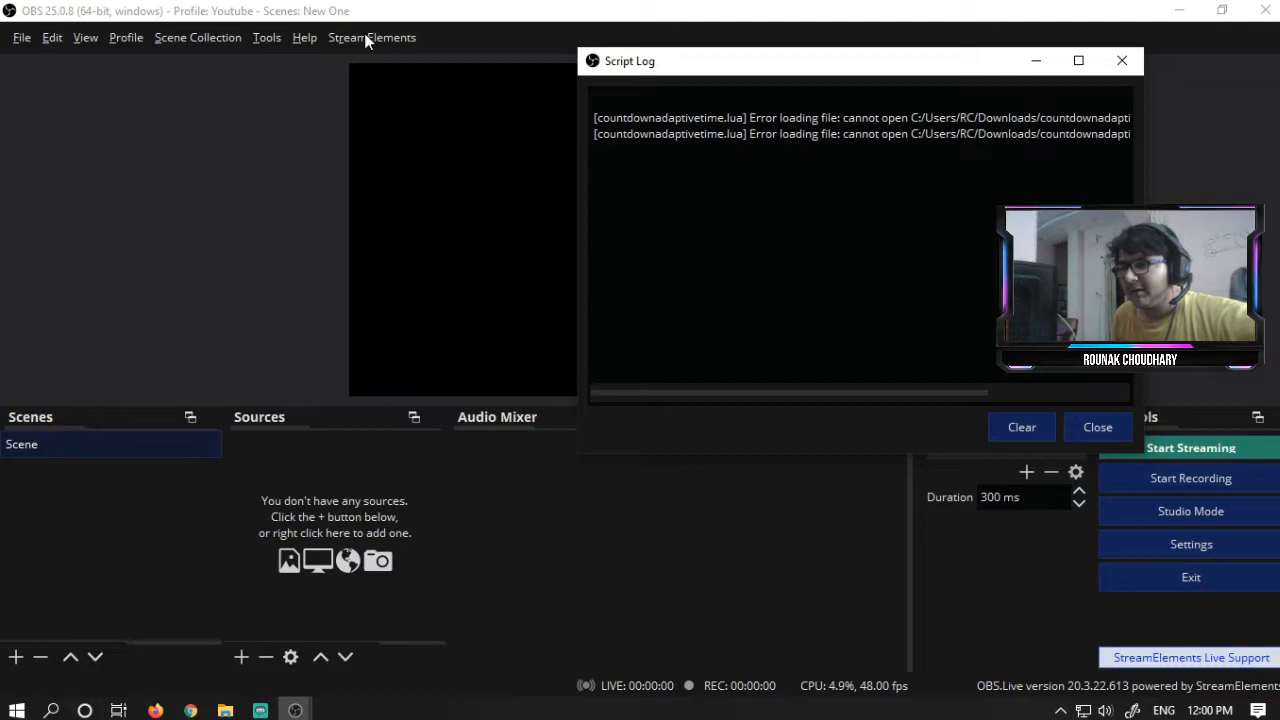
{"action": "left_click", "coordinate": [1100, 427]}
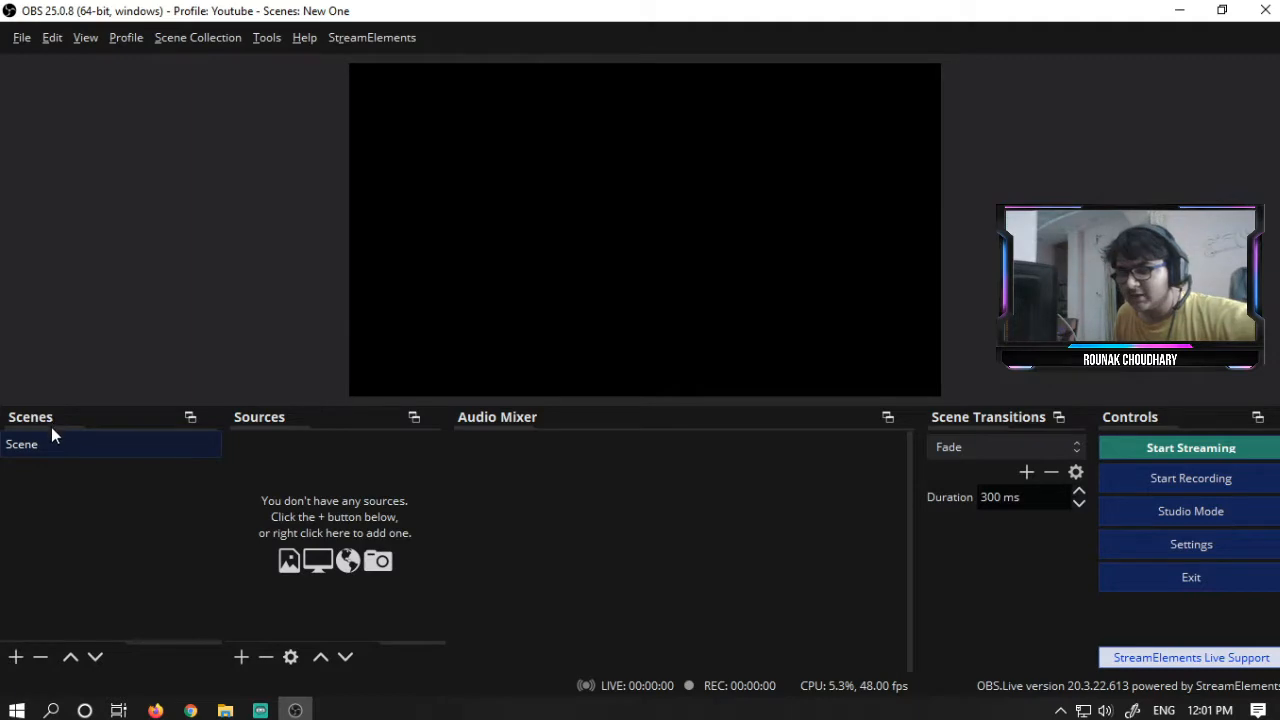
- Add an Audio Input Capture source using the Microphone (Realtek High Definition Audio) device
{"action": "left_click", "coordinate": [243, 658]}
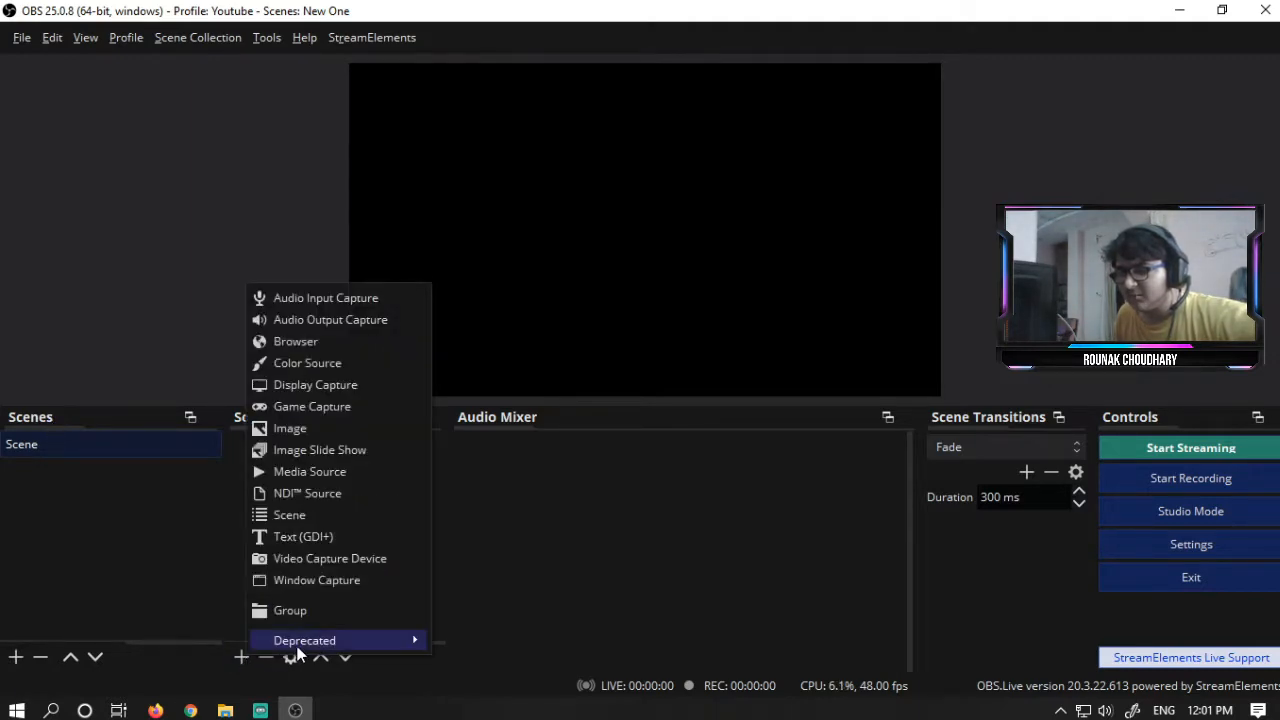
{"action": "left_click", "coordinate": [376, 300]}
{"action": "left_click", "coordinate": [686, 481]}
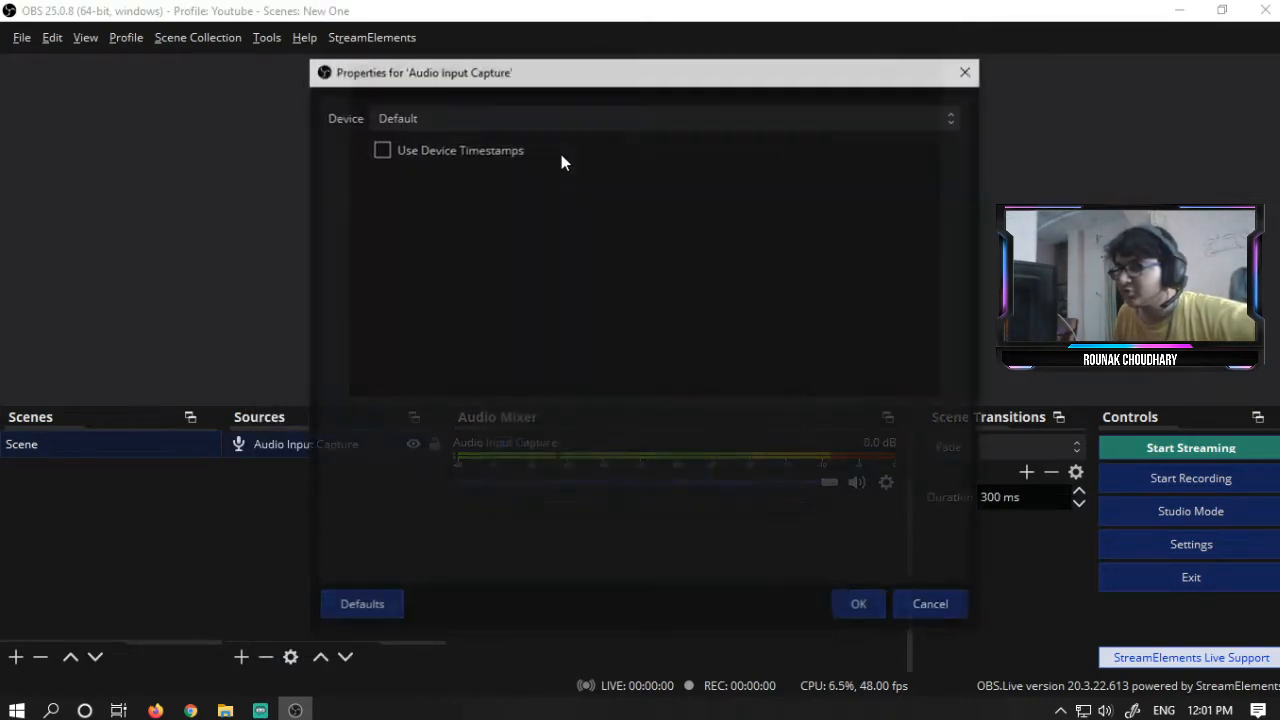
{"action": "left_click", "coordinate": [562, 121]}
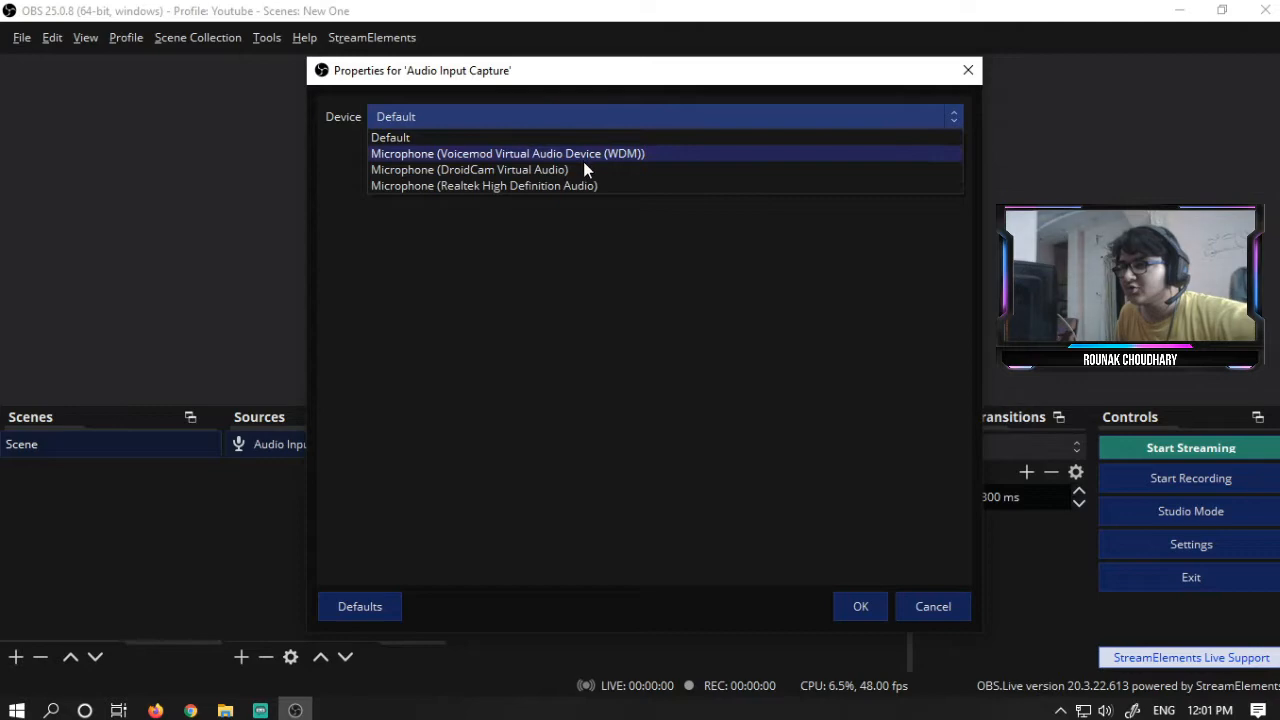
{"action": "left_click", "coordinate": [592, 187]}
{"action": "left_click", "coordinate": [848, 605]}
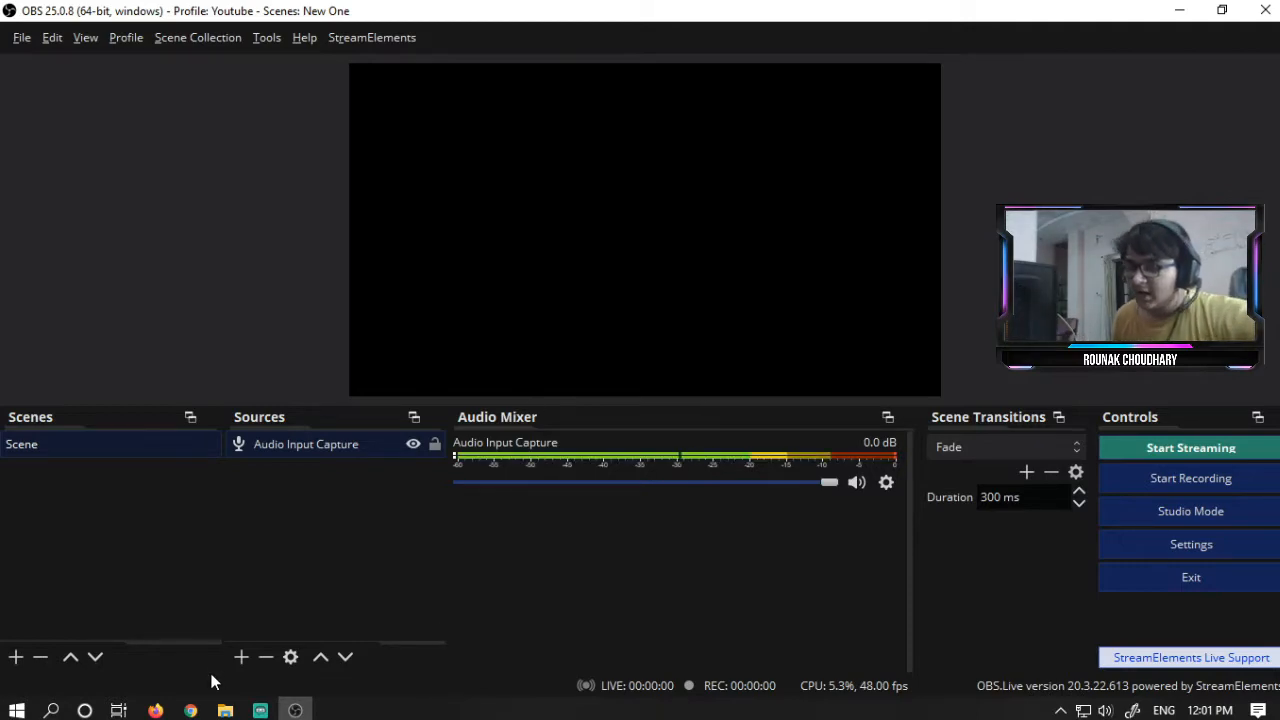
- Add a Display Capture source of Display 1 with default settings
{"action": "left_click", "coordinate": [241, 657]}
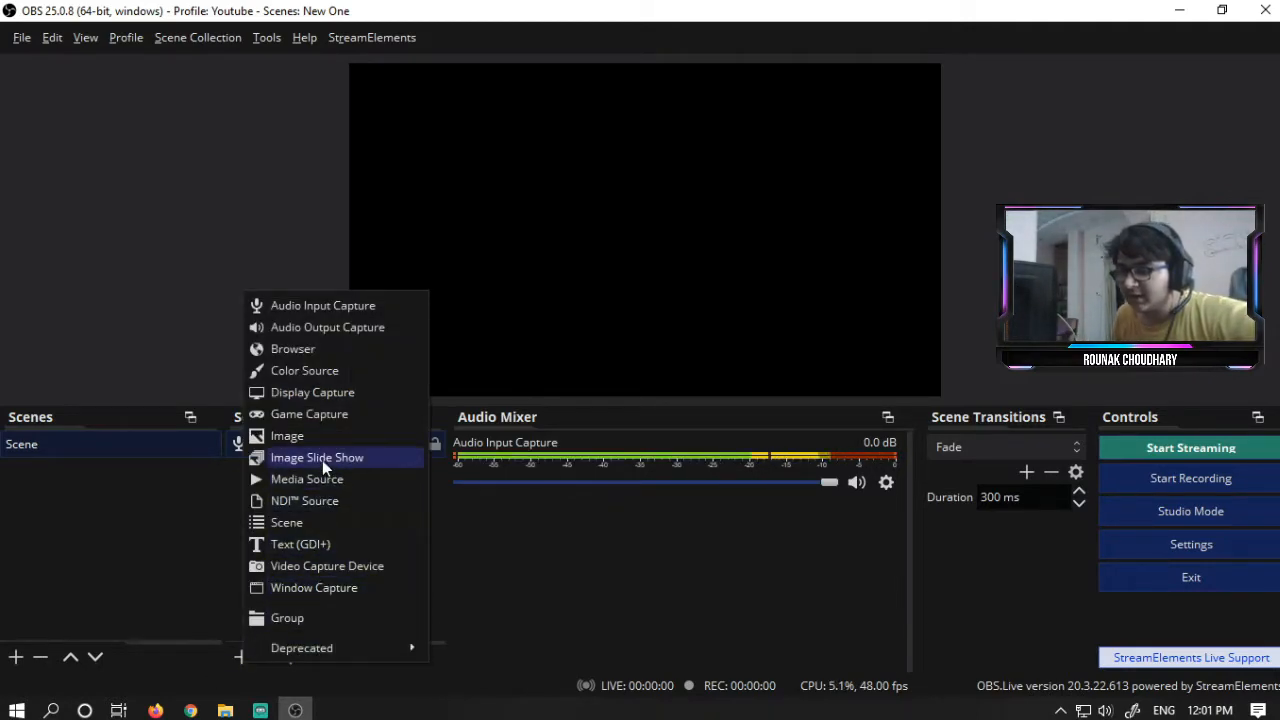
{"action": "left_click", "coordinate": [333, 389]}
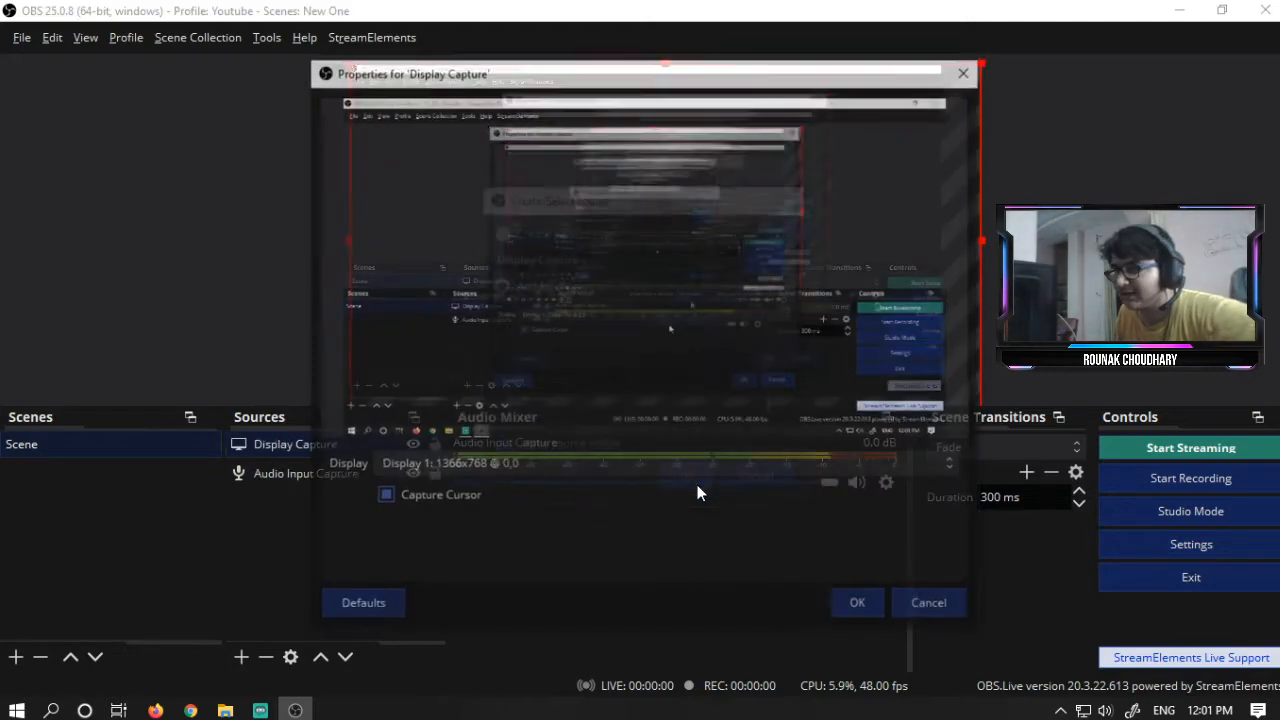
{"action": "left_click", "coordinate": [697, 485]}
{"action": "left_click", "coordinate": [840, 610]}
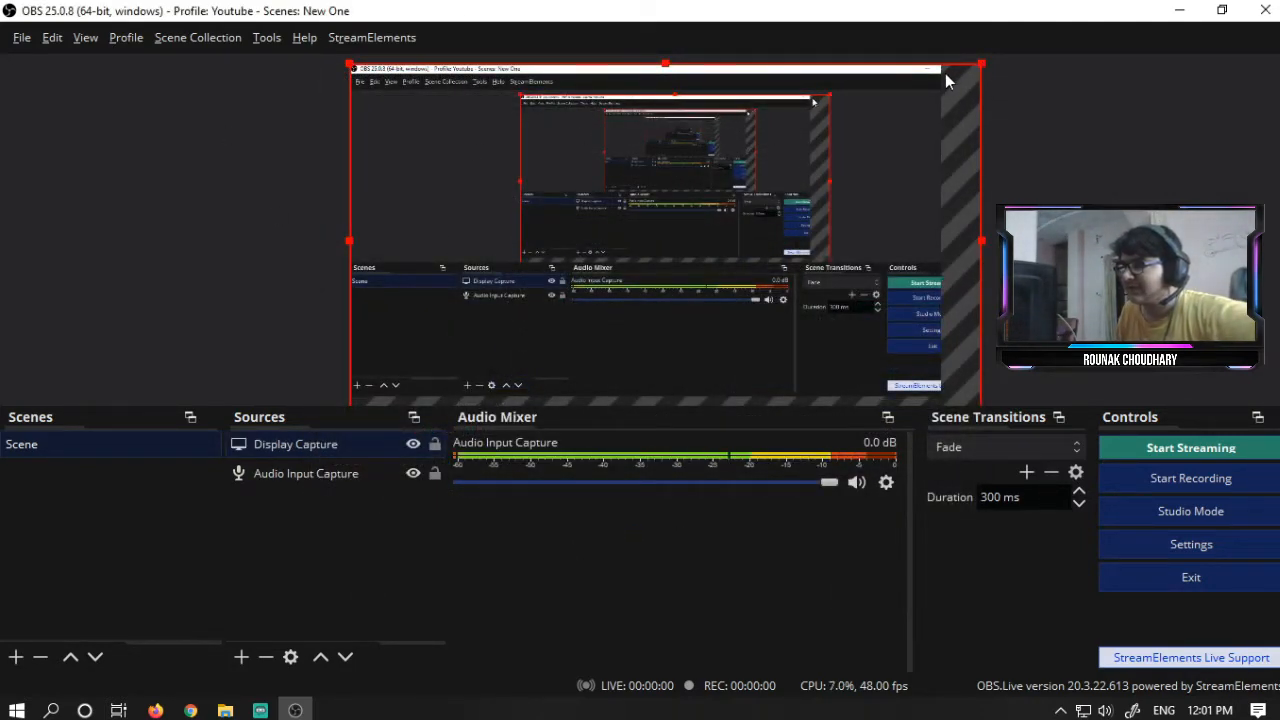
- Move and resize the display capture so it fills the canvas
{"action": "mouse_move", "coordinate": [960, 248]}
{"action": "left_mouse_down"}
{"action": "mouse_move", "coordinate": [829, 192]}
{"action": "mouse_move", "coordinate": [978, 256]}
{"action": "left_mouse_up"}
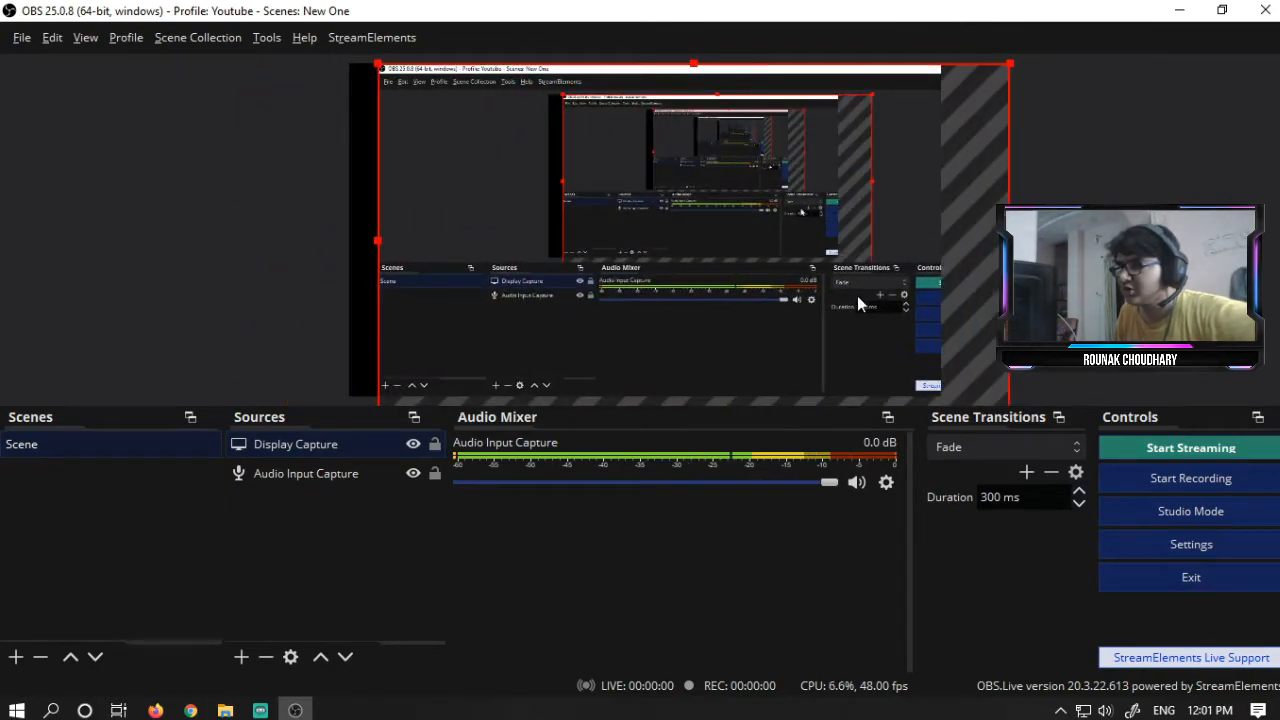
{"action": "left_click_drag", "start_coordinate": [997, 403], "coordinate": [900, 335]}
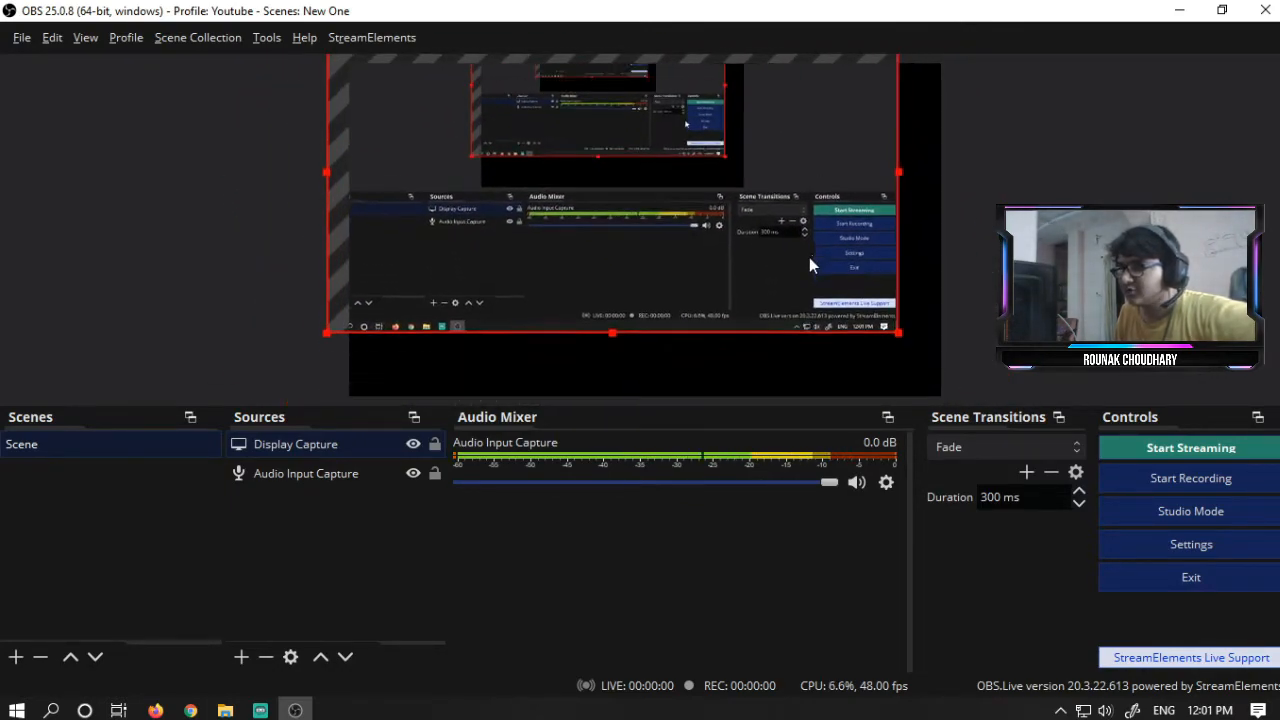
{"action": "left_click_drag", "start_coordinate": [809, 257], "coordinate": [826, 315]}
{"action": "left_click_drag", "start_coordinate": [918, 385], "coordinate": [940, 396]}
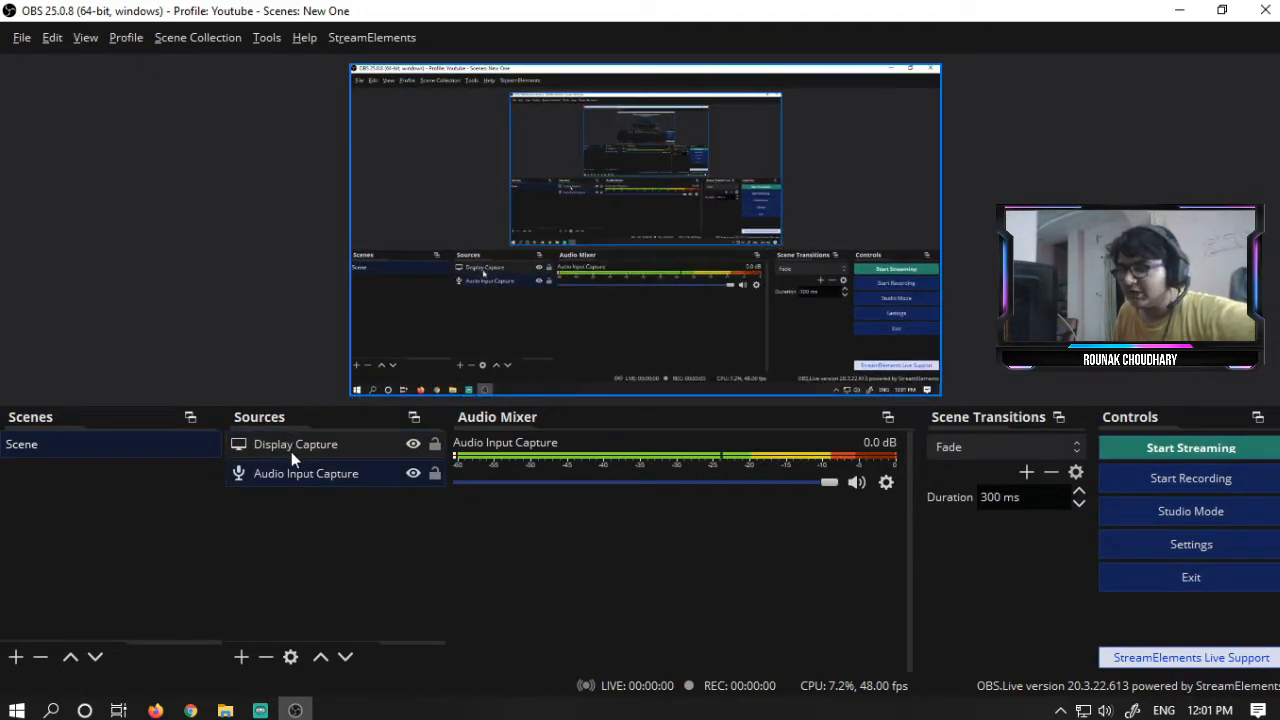
- Create a scene named Scene 2 and add a Window Capture source named face capturing the CL-Eye Test window
{"action": "left_click", "coordinate": [15, 657]}
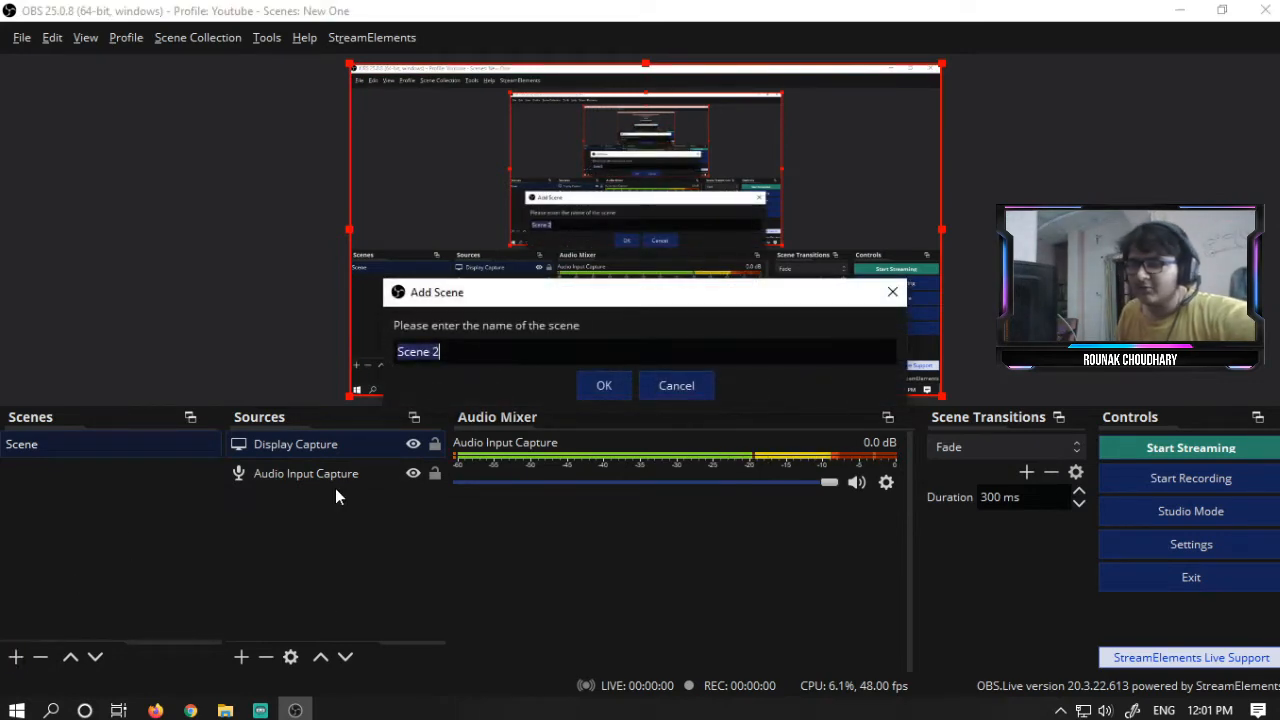
{"action": "left_click", "coordinate": [604, 386]}
{"action": "left_click", "coordinate": [241, 657]}
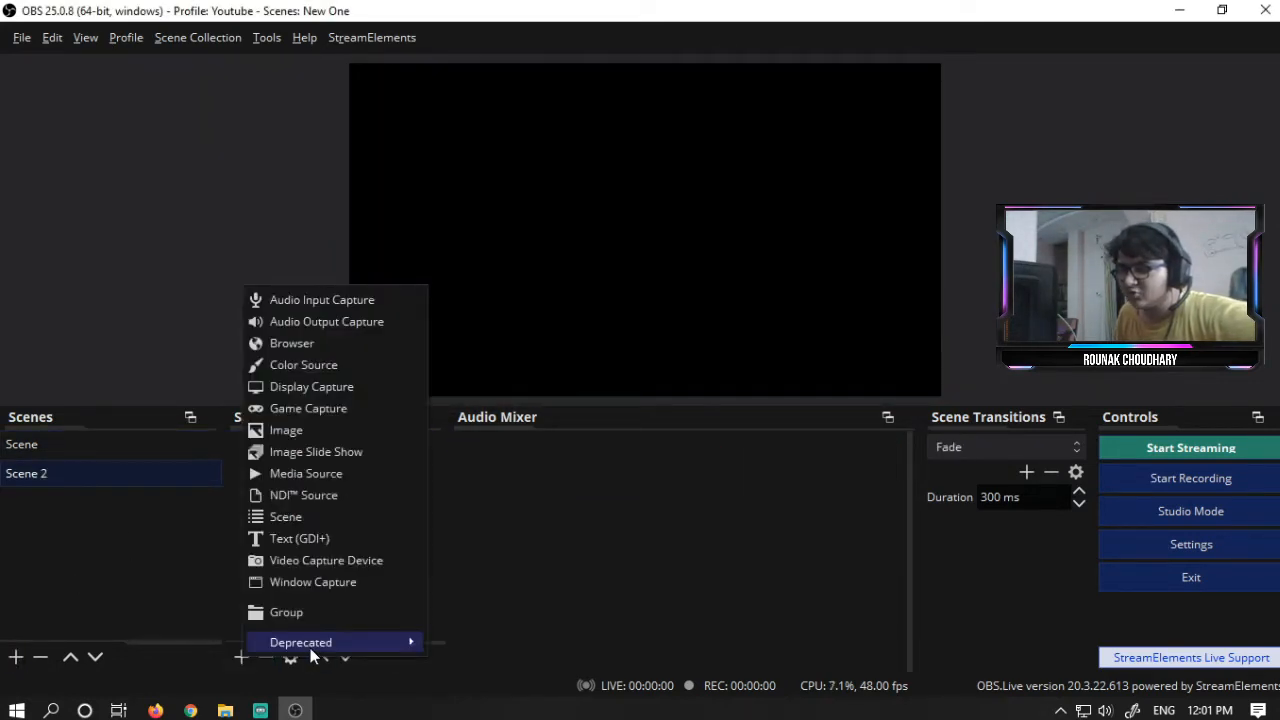
{"action": "left_click", "coordinate": [338, 582]}
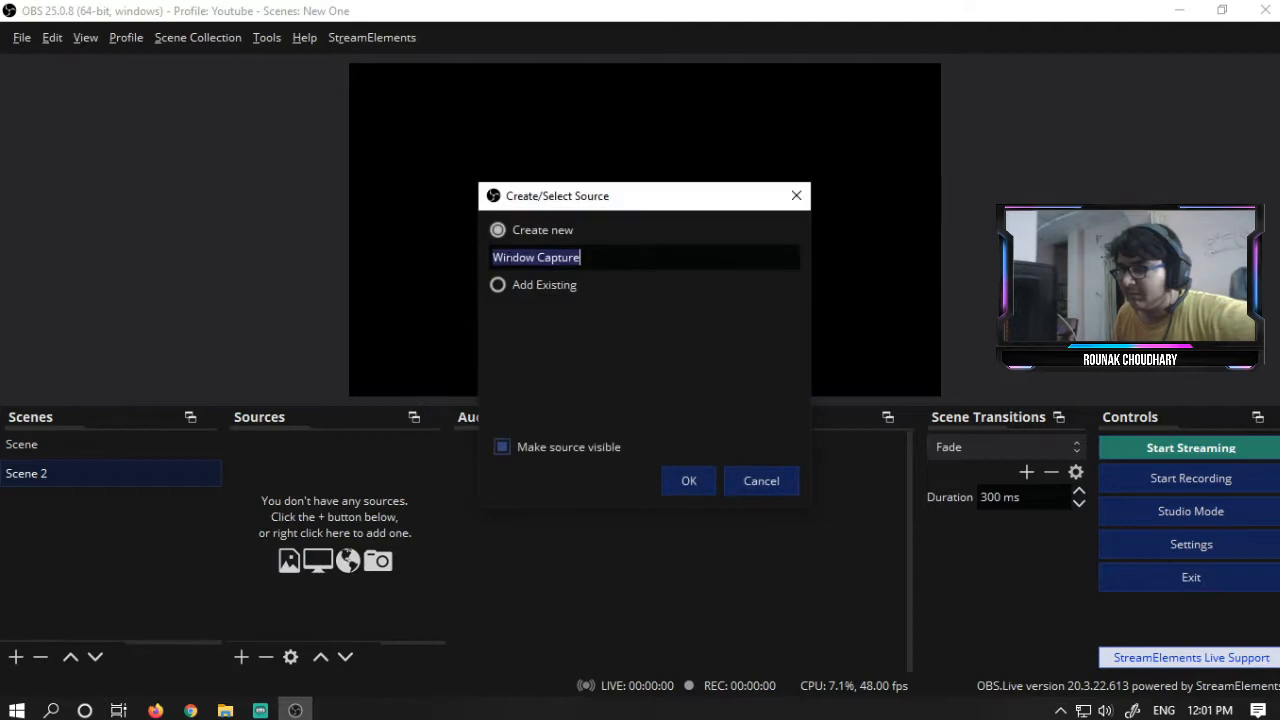
{"action": "type", "text": "face"}
{"action": "left_click", "coordinate": [684, 481]}
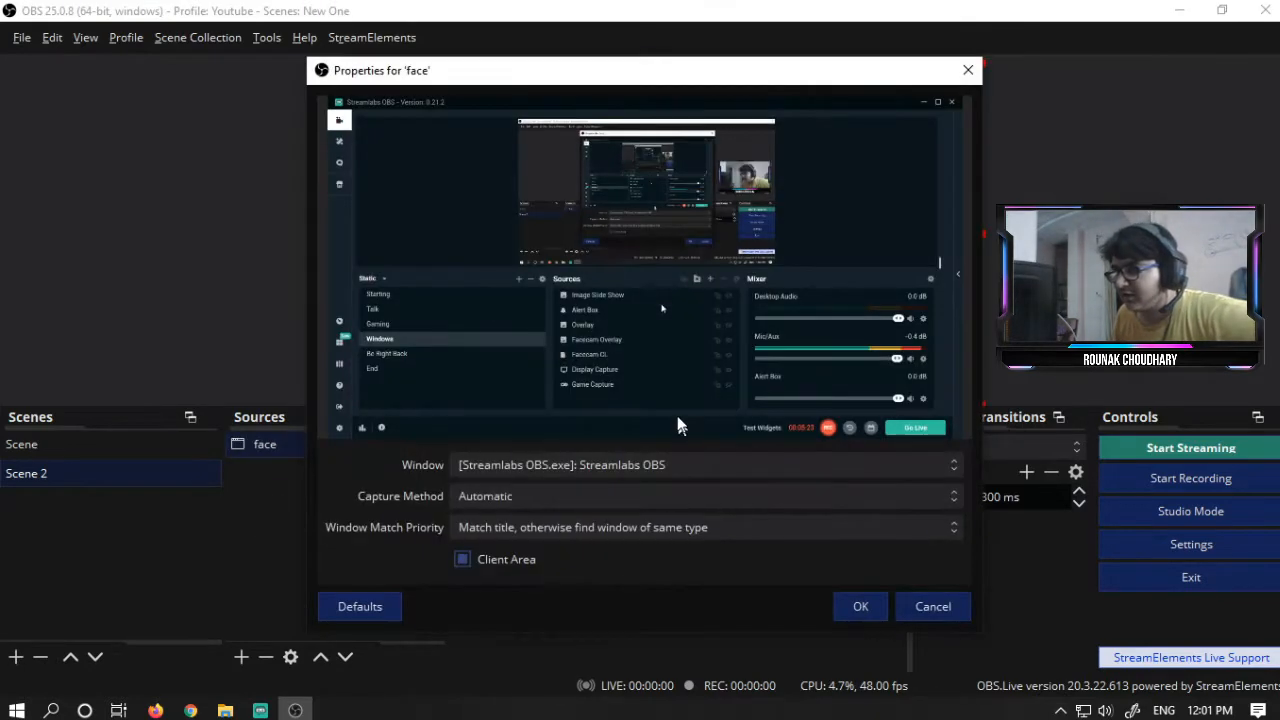
{"action": "left_click", "coordinate": [619, 464]}
{"action": "left_click", "coordinate": [627, 498]}
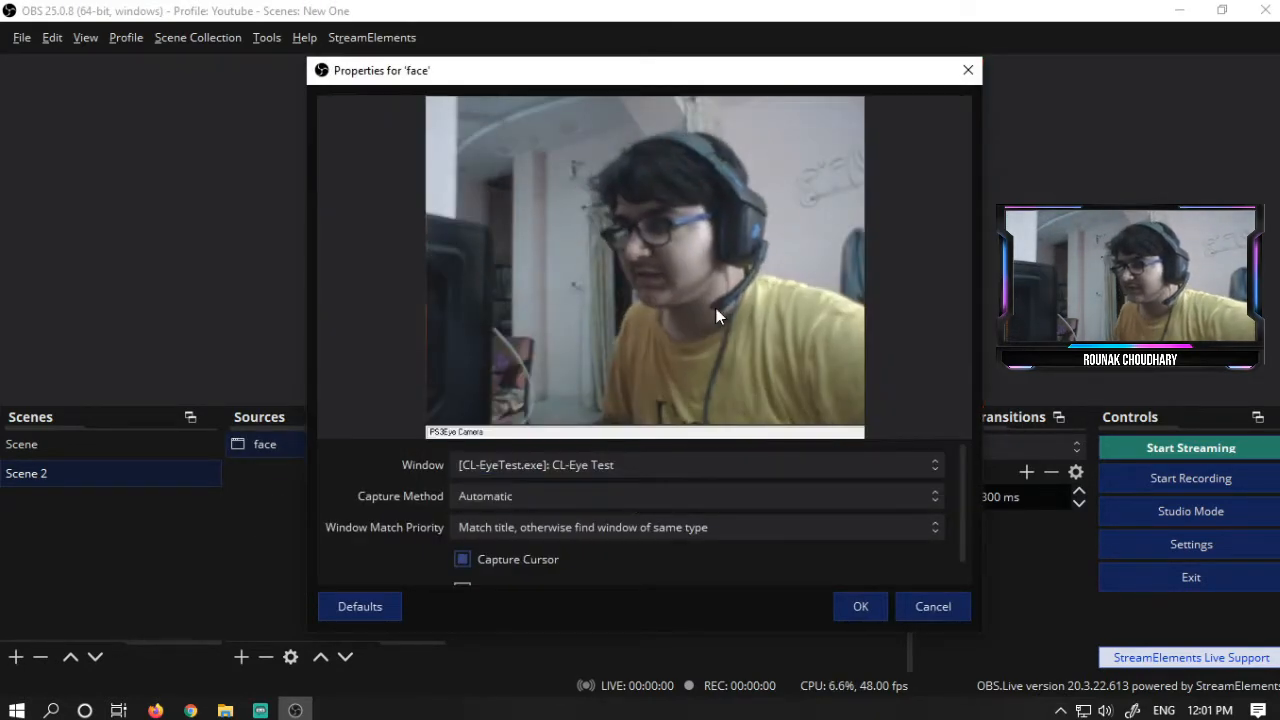
{"action": "left_click", "coordinate": [862, 606]}
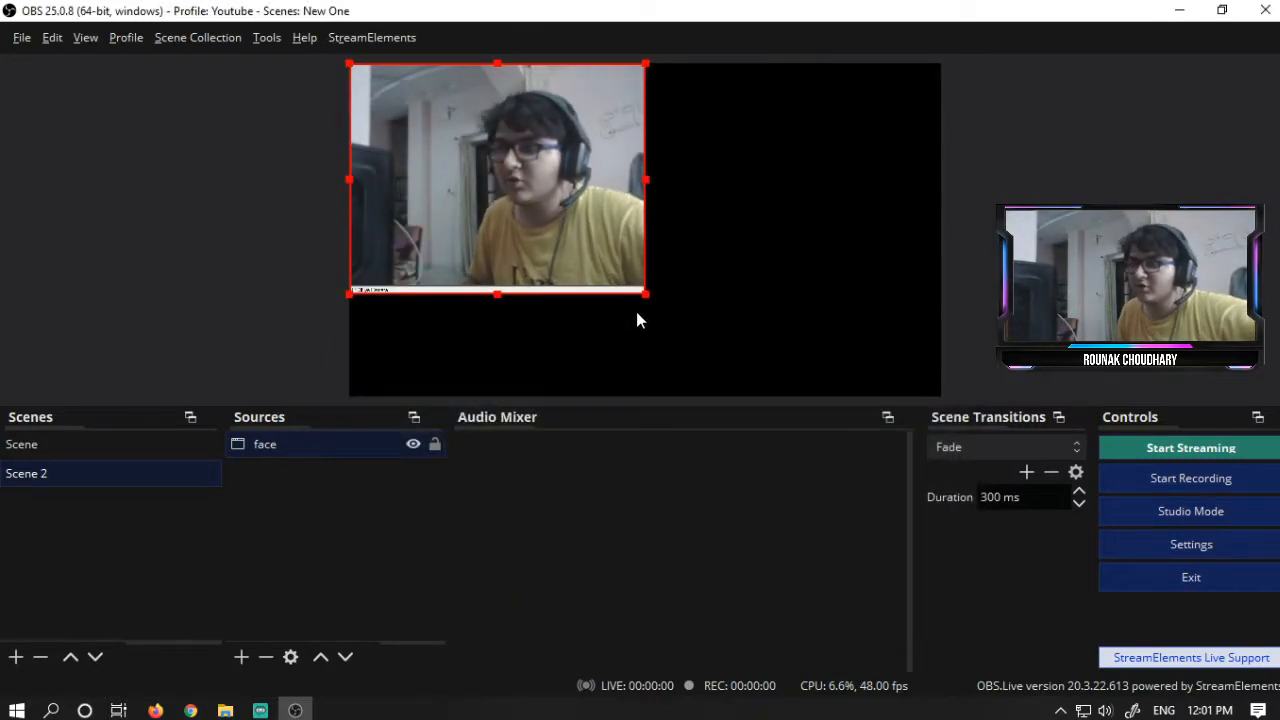
- Resize and reposition the face window capture in the preview
{"action": "left_click_drag", "start_coordinate": [646, 294], "coordinate": [571, 223]}
{"action": "left_click_drag", "start_coordinate": [443, 153], "coordinate": [572, 232]}
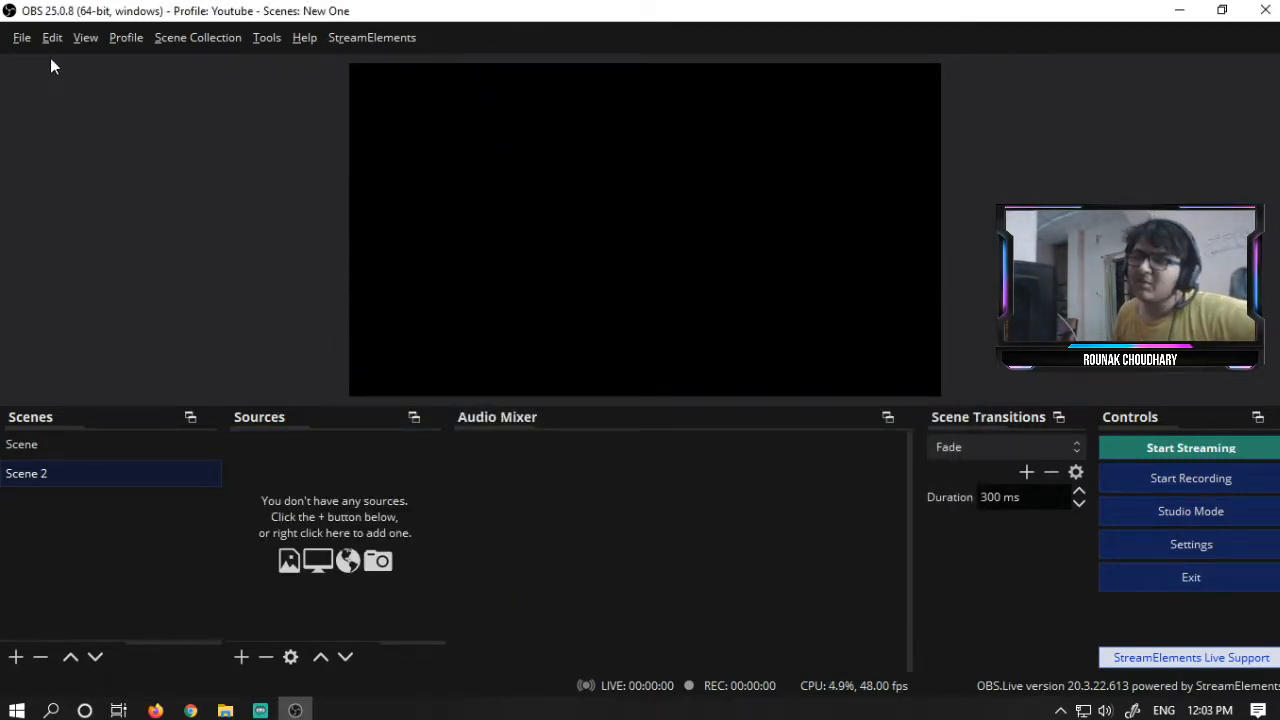
- Open the folder containing the OBS recordings
{"action": "left_click", "coordinate": [25, 38]}
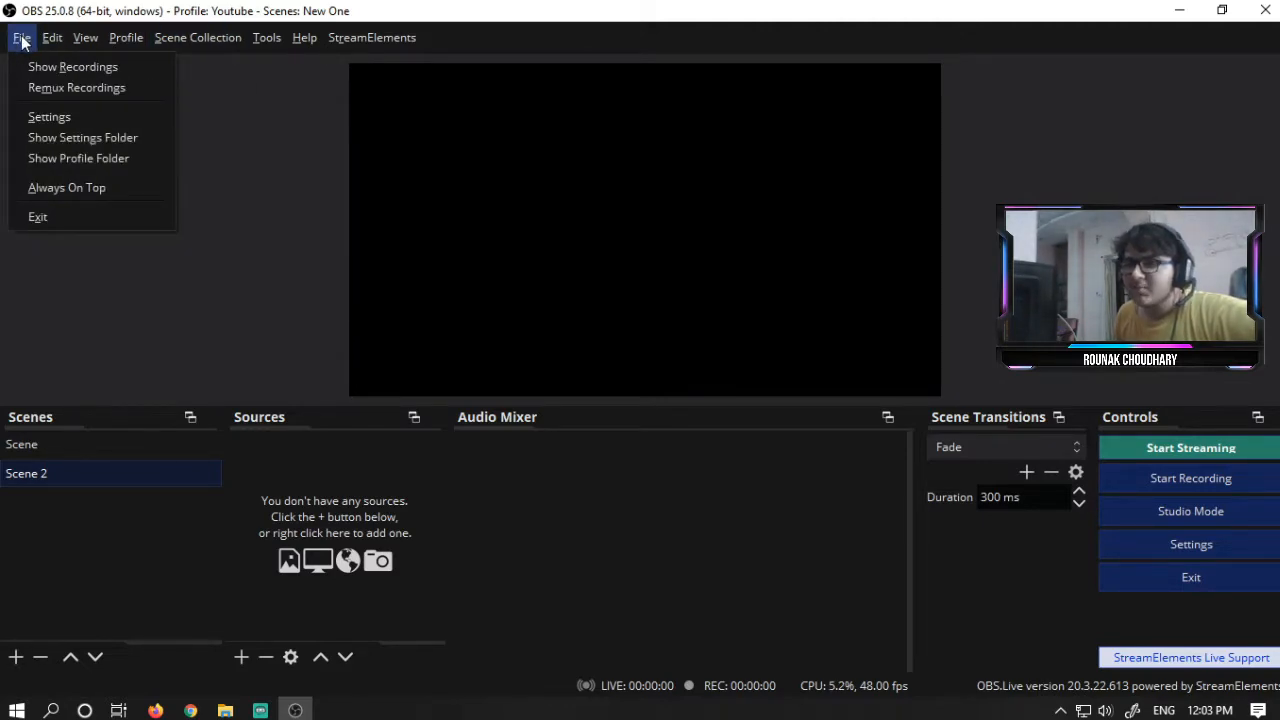
{"action": "left_click", "coordinate": [34, 75]}
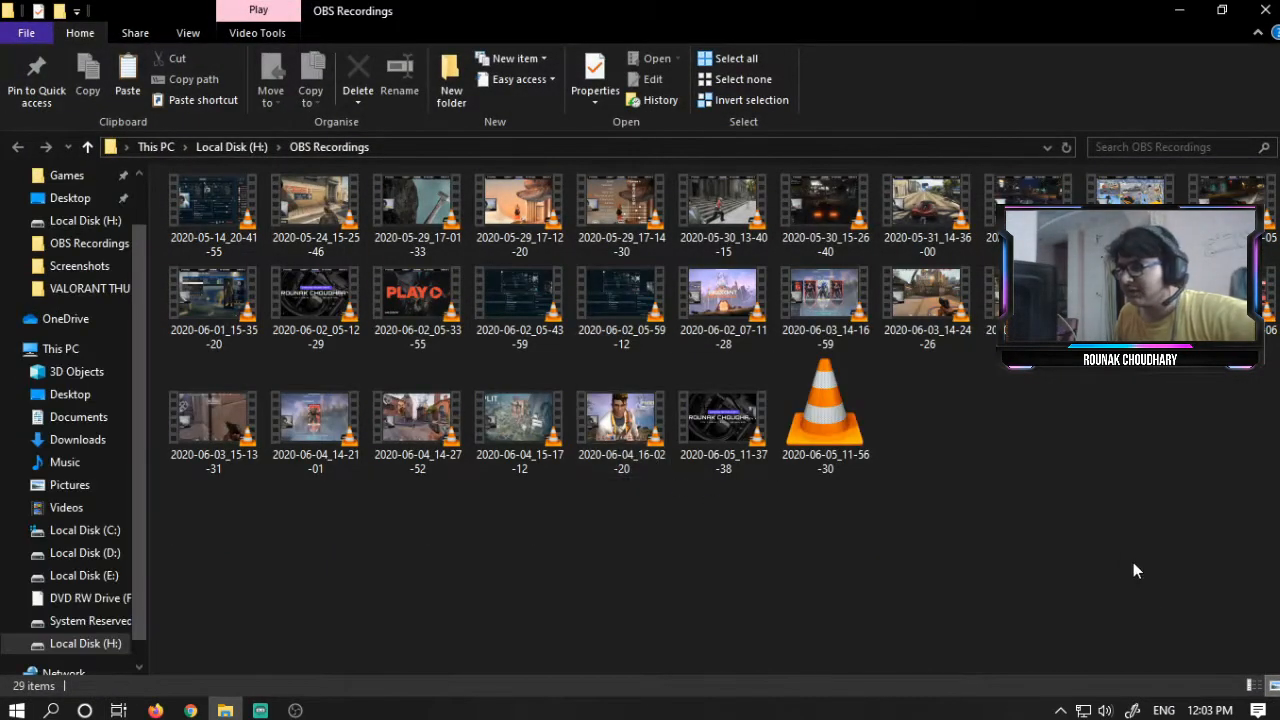
{"action": "left_click_drag", "start_coordinate": [1153, 593], "coordinate": [238, 672]}
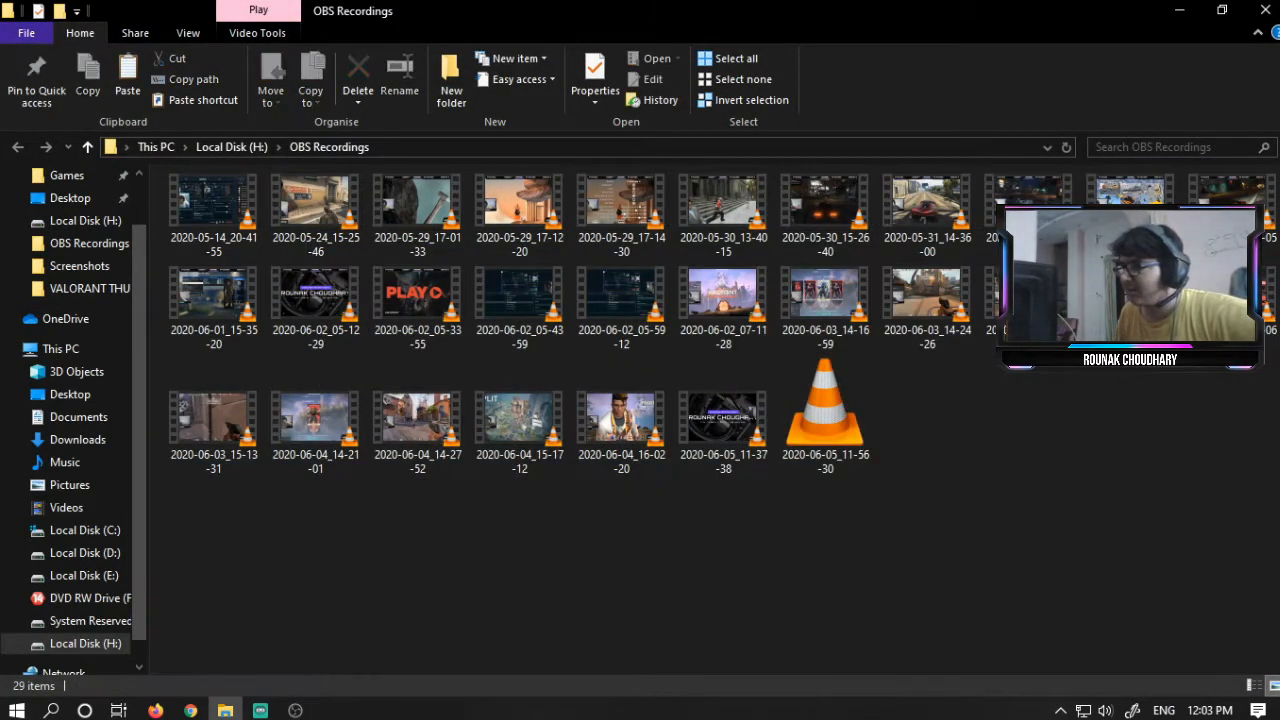
- Close the recordings folder window and look over the File menu options
{"action": "left_click", "coordinate": [1265, 10]}
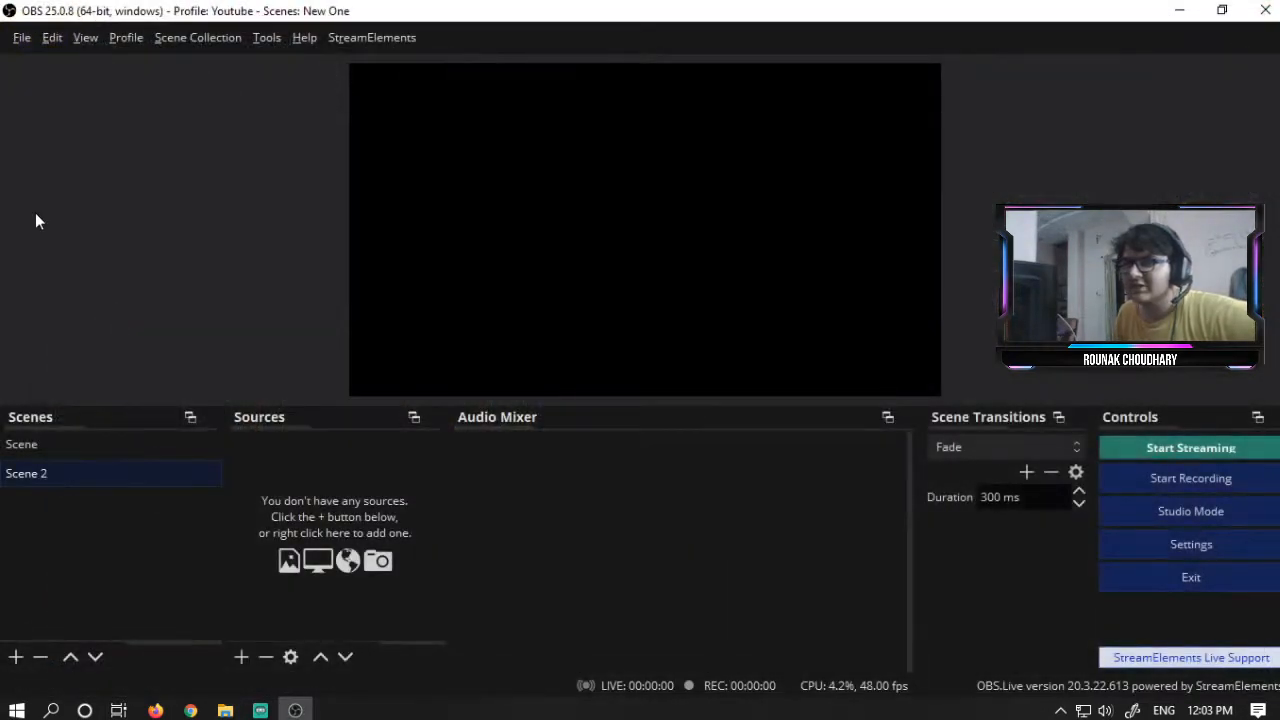
{"action": "left_click", "coordinate": [18, 38]}
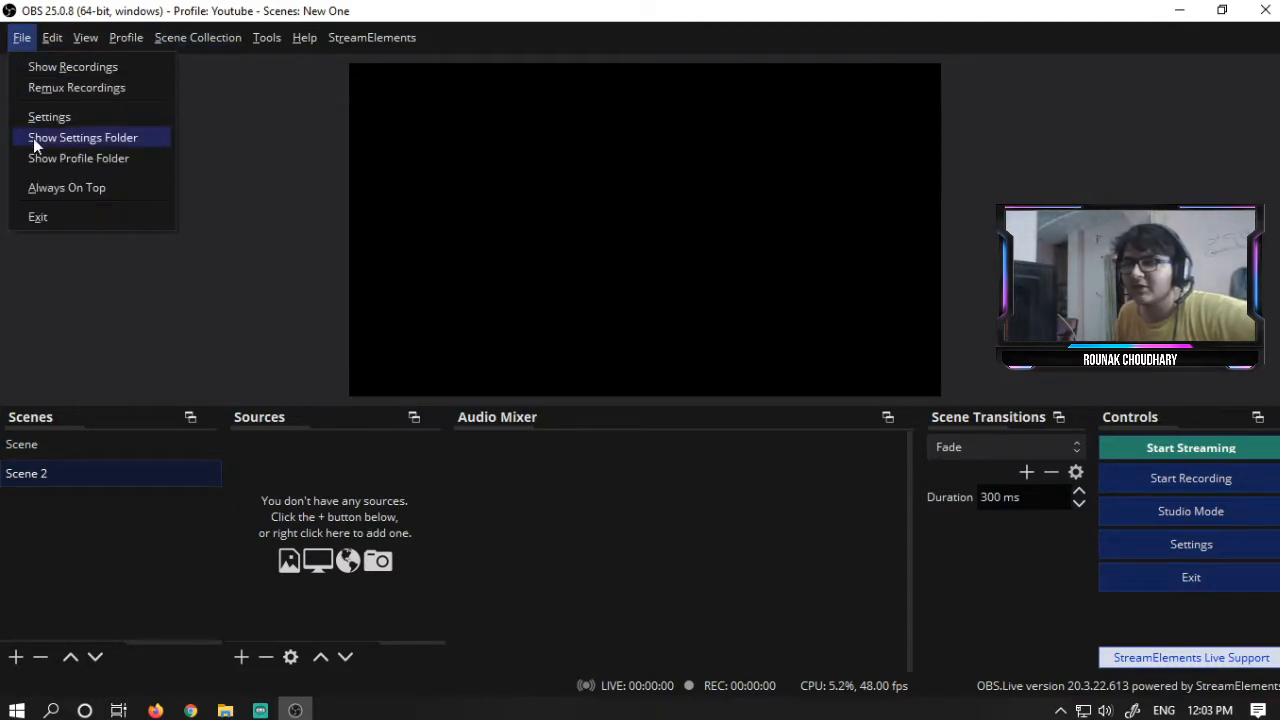
{"action": "left_click", "coordinate": [1097, 591]}
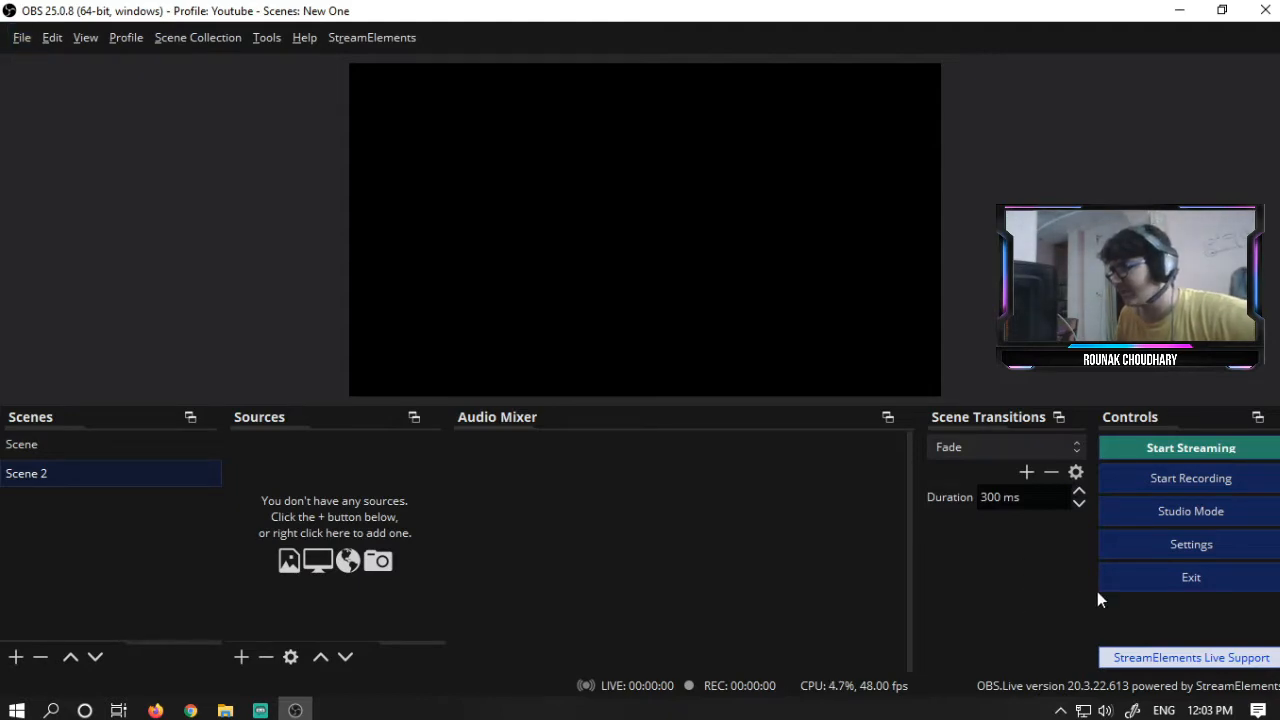
- Open the Settings dialog on its General page
{"action": "left_click", "coordinate": [1177, 548]}
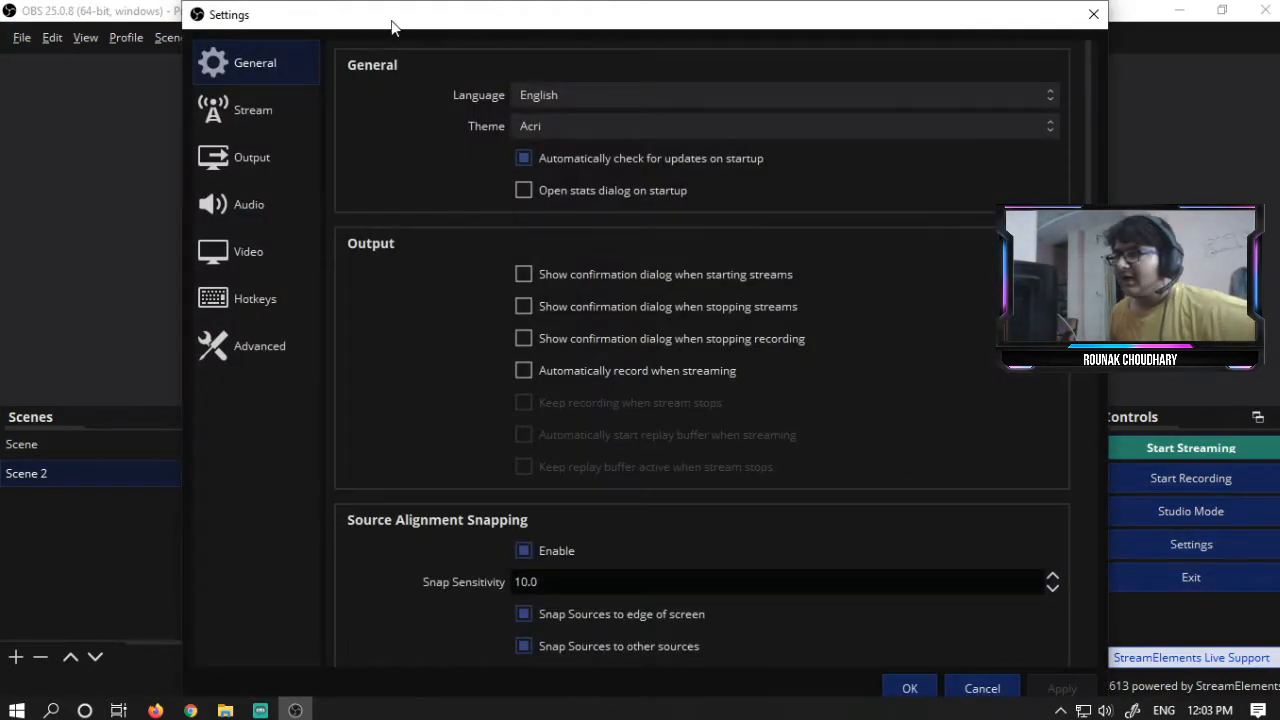
{"action": "left_click", "coordinate": [591, 98]}
{"action": "left_click", "coordinate": [591, 98]}
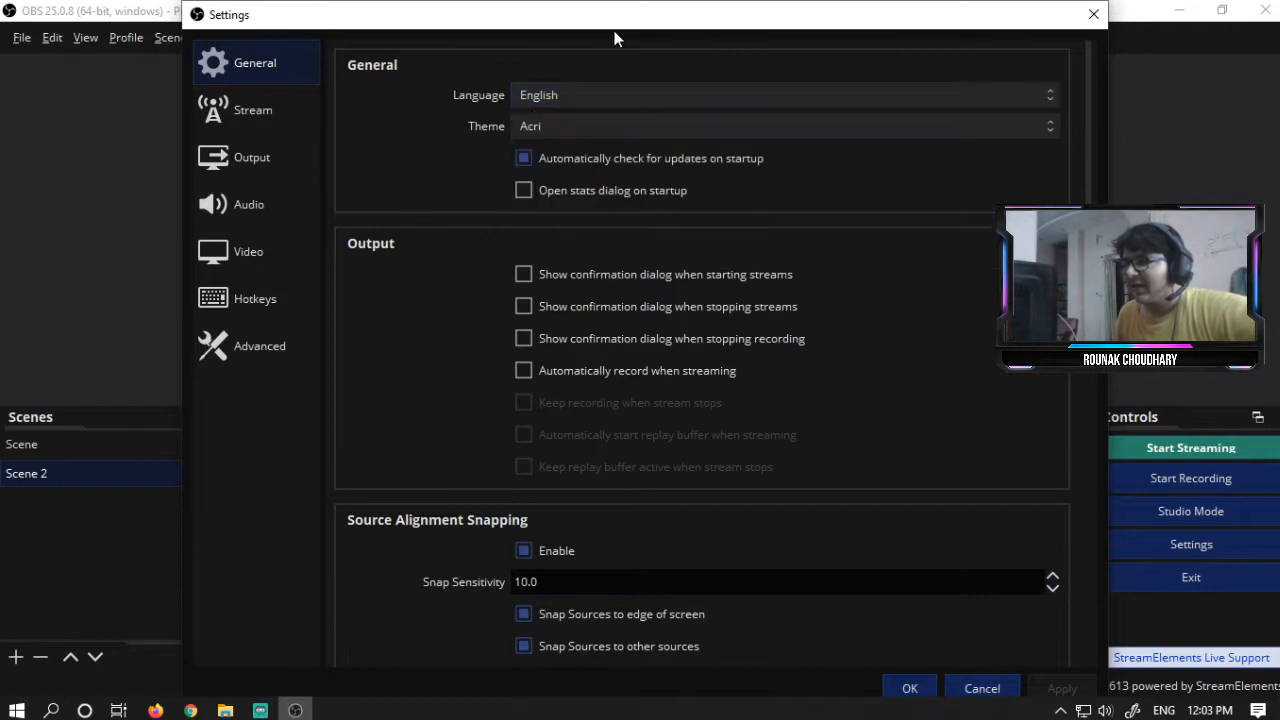
- Try the Dark (Default) and StreamLabs themes, then switch the theme back to Acri
{"action": "left_click", "coordinate": [595, 126]}
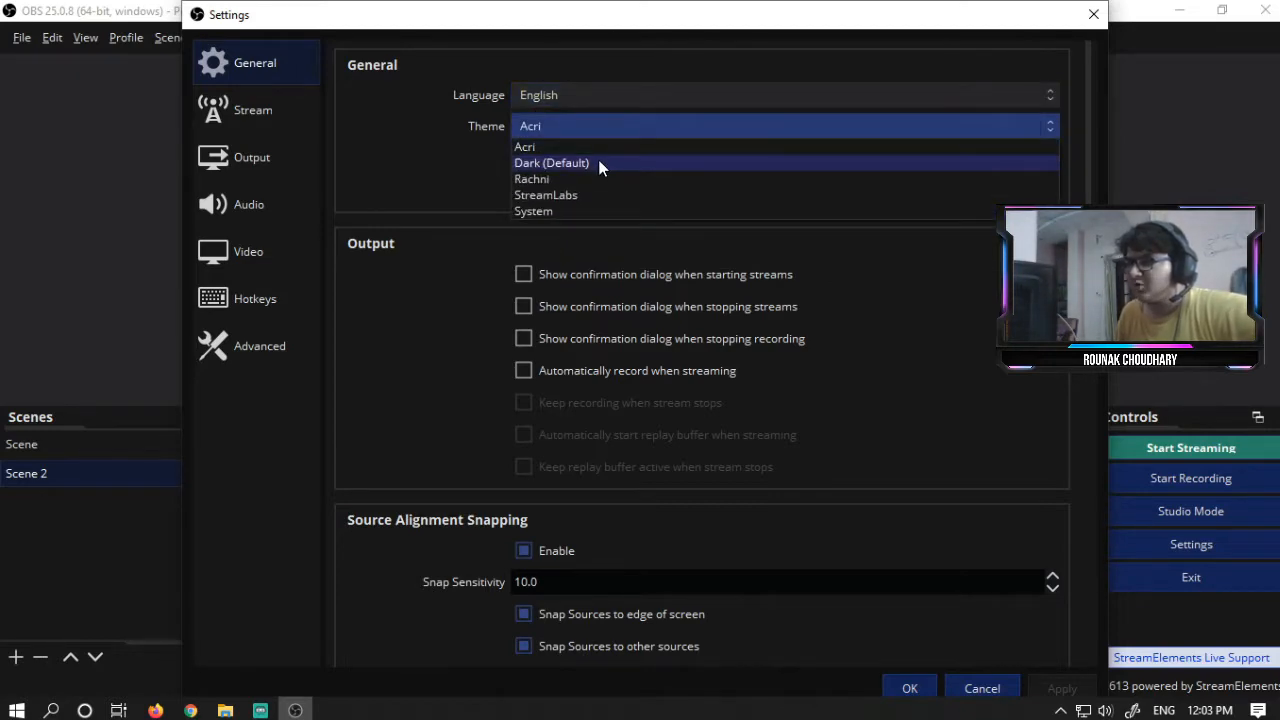
{"action": "left_click", "coordinate": [598, 161]}
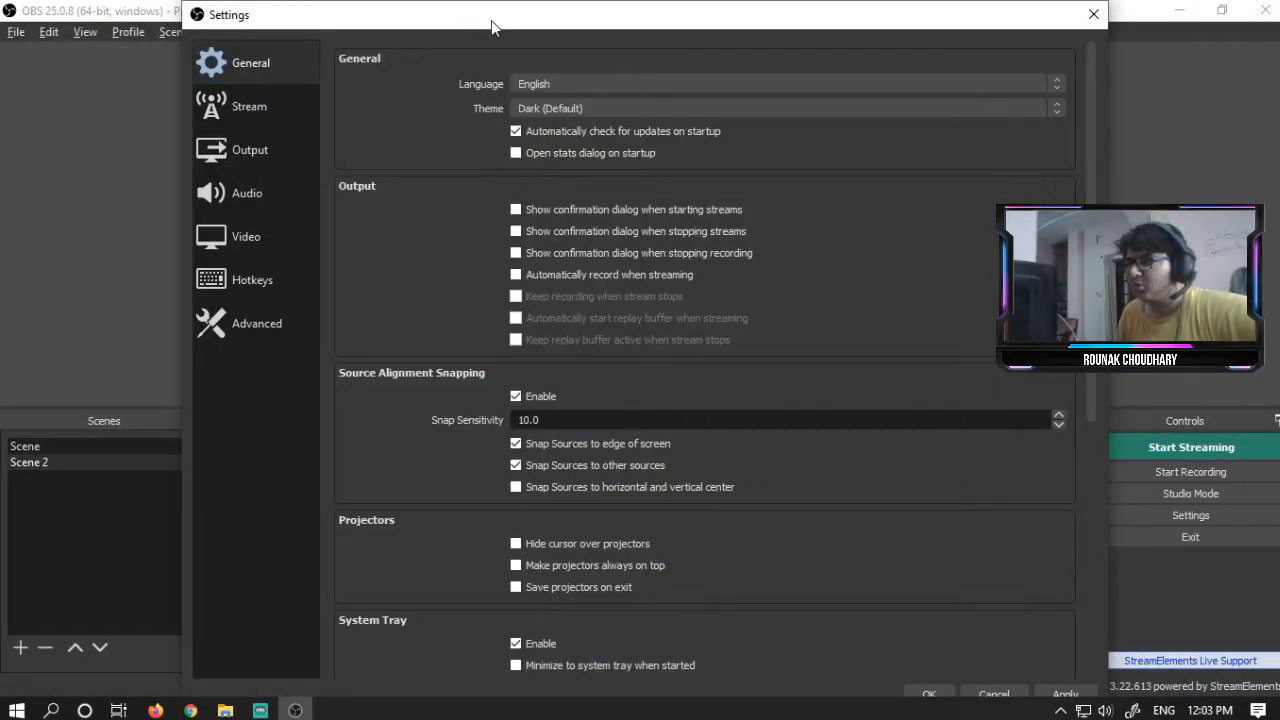
{"action": "left_click_drag", "start_coordinate": [491, 20], "coordinate": [373, 20]}
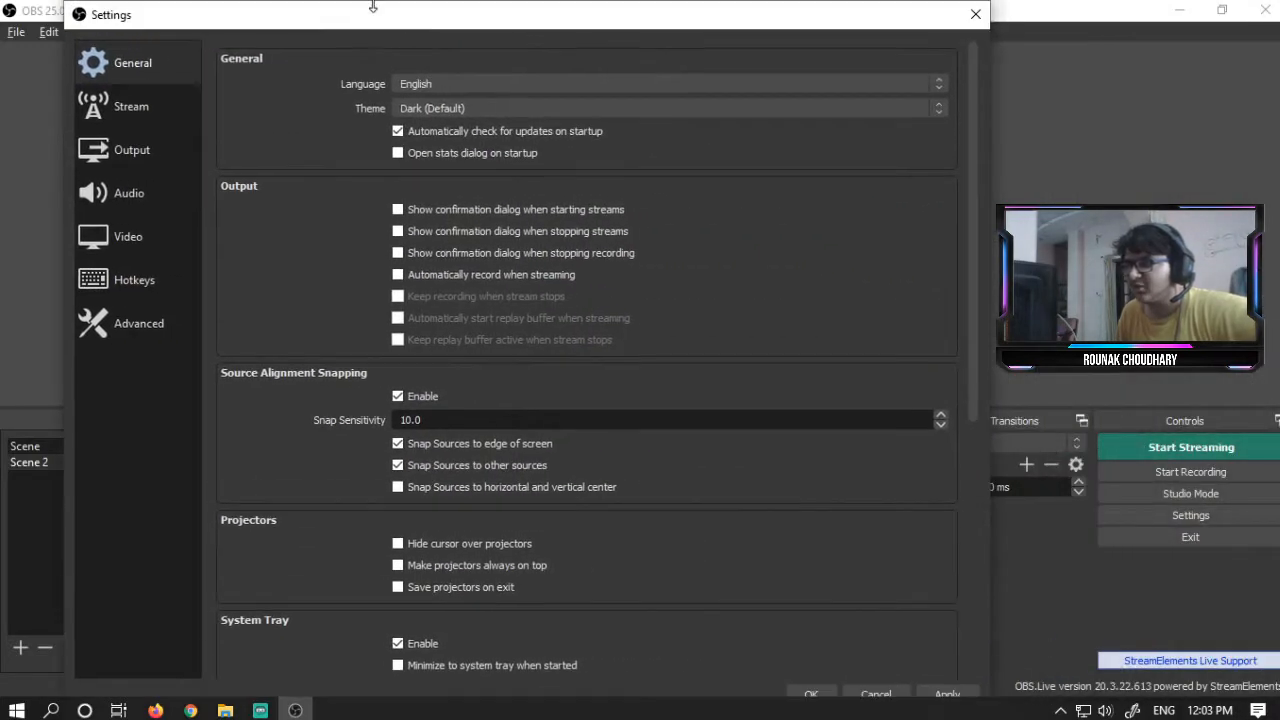
{"action": "left_click", "coordinate": [474, 108]}
{"action": "left_click", "coordinate": [499, 145]}
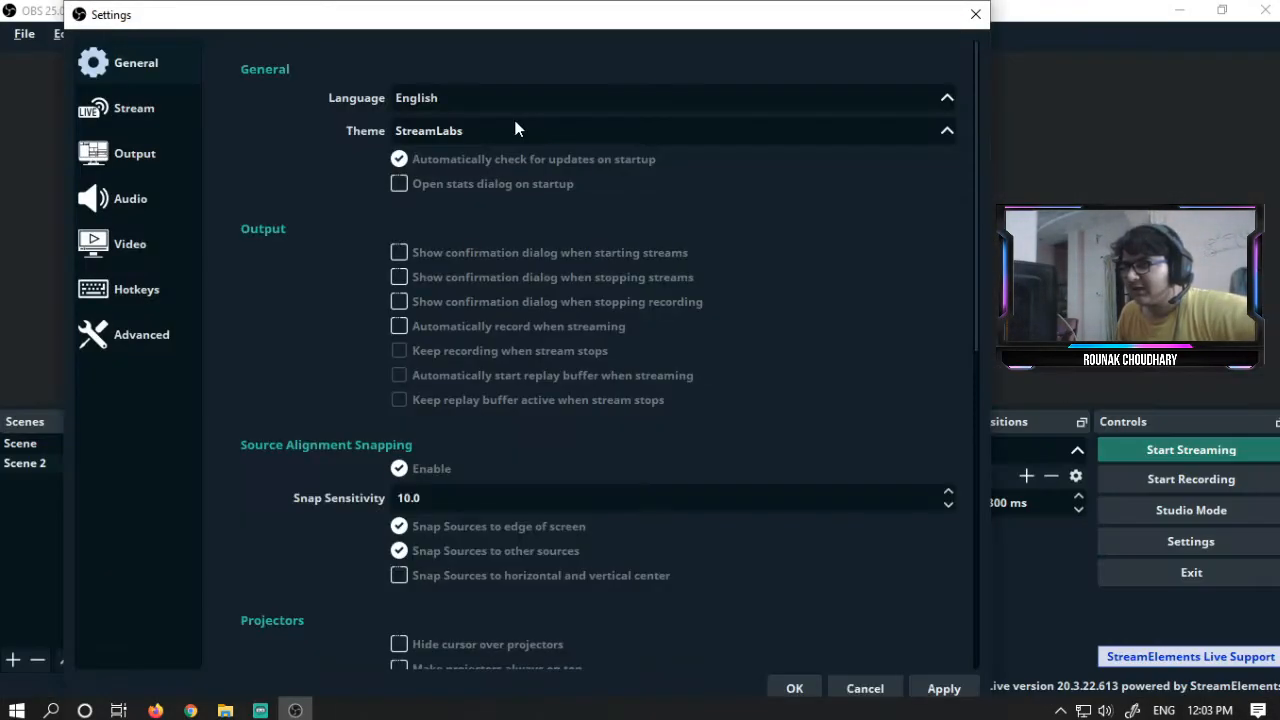
{"action": "left_click", "coordinate": [525, 130]}
{"action": "left_click", "coordinate": [525, 149]}
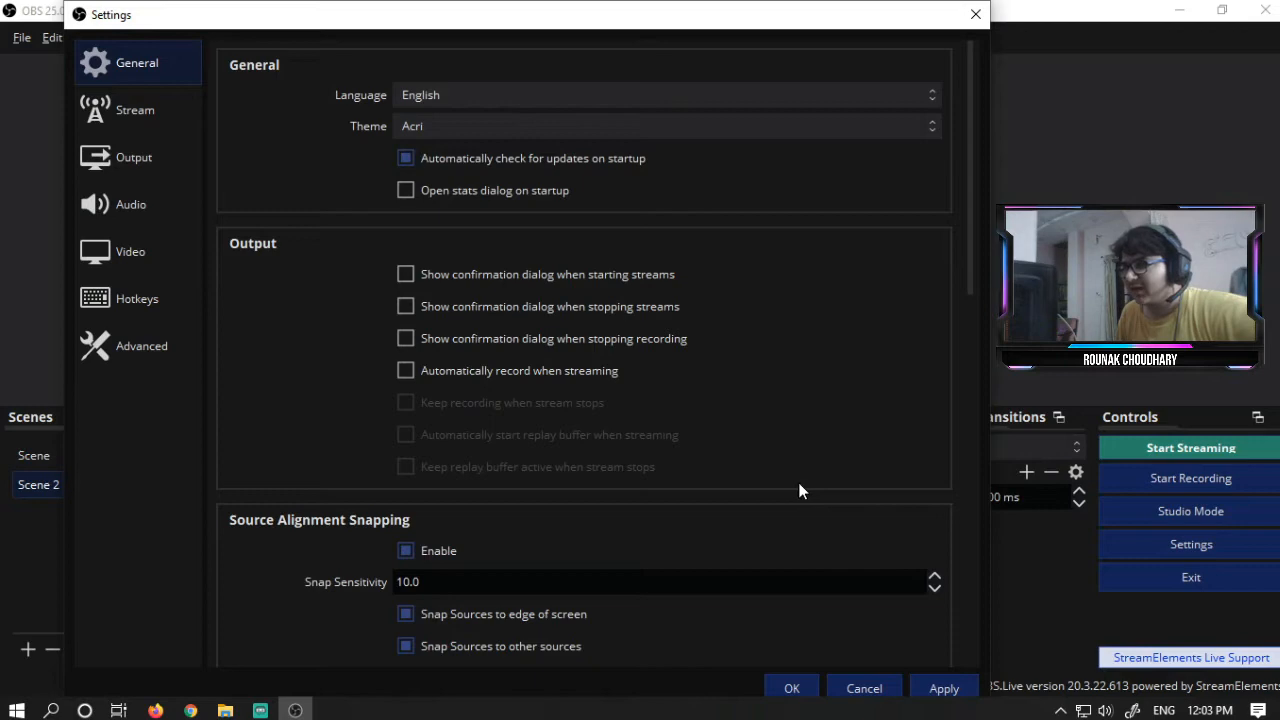
{"action": "left_click", "coordinate": [448, 130]}
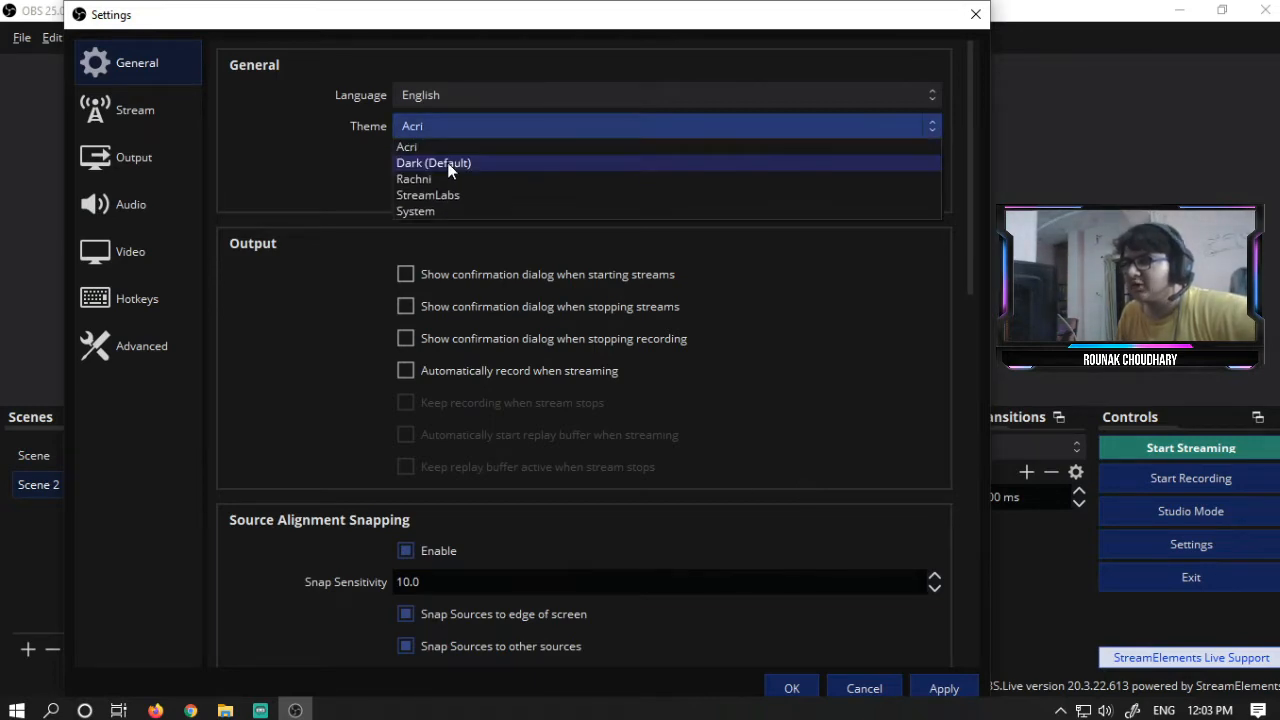
{"action": "left_click", "coordinate": [447, 128]}
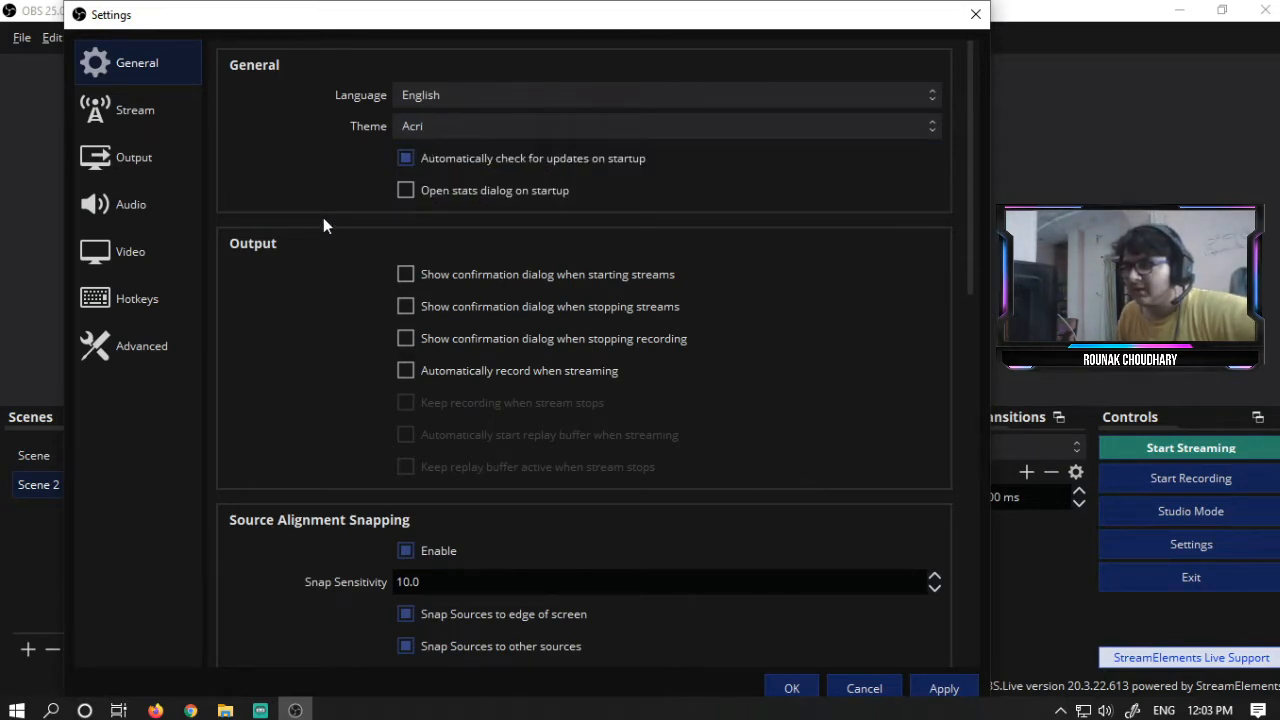
- Review the General settings and the Stream page's service and server options
{"action": "scroll", "coordinate": [316, 370], "scroll_direction": "down", "scroll_amount": 10}
{"action": "scroll", "coordinate": [316, 374], "scroll_direction": "down", "scroll_amount": 3}
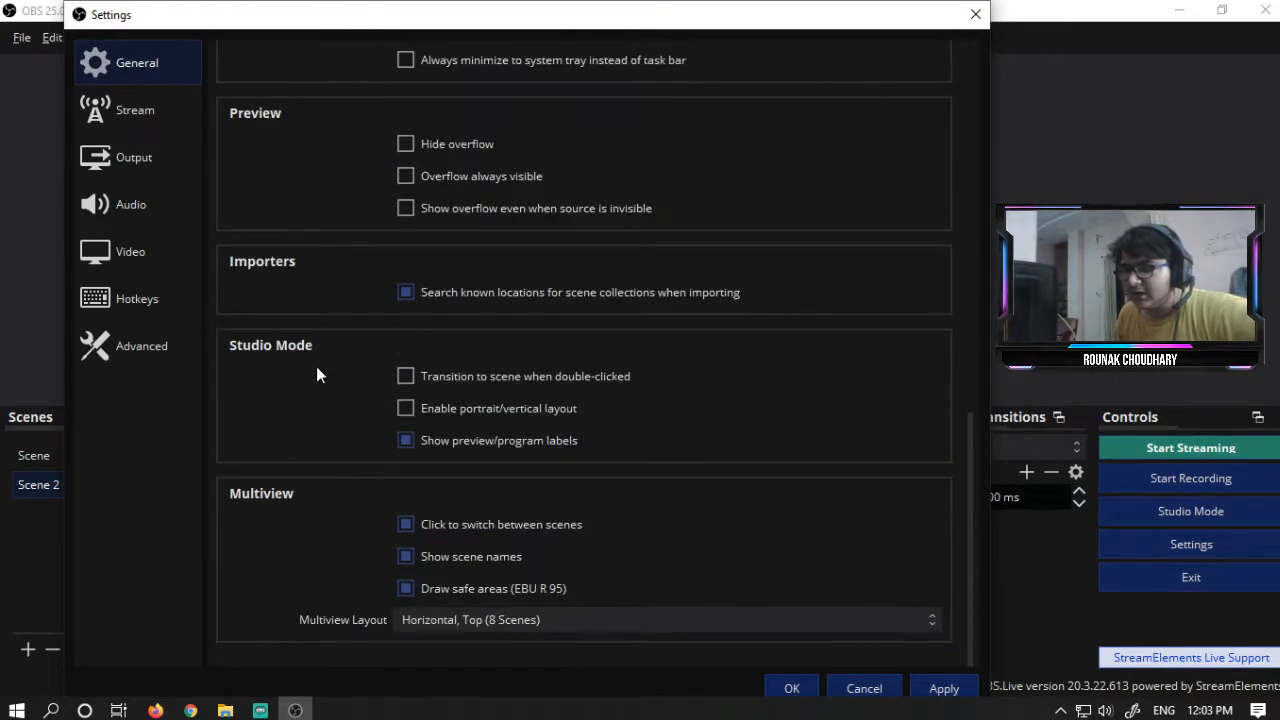
{"action": "scroll", "coordinate": [316, 374], "scroll_direction": "up", "scroll_amount": 12}
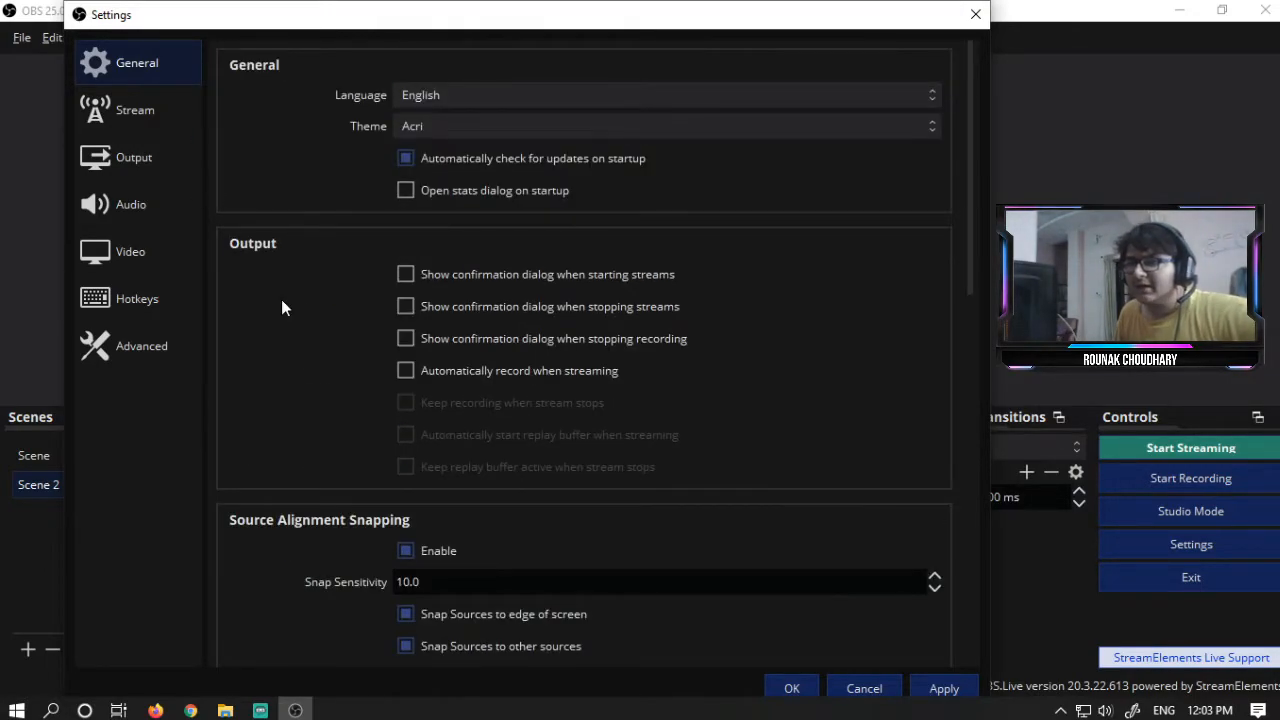
{"action": "left_click", "coordinate": [140, 115]}
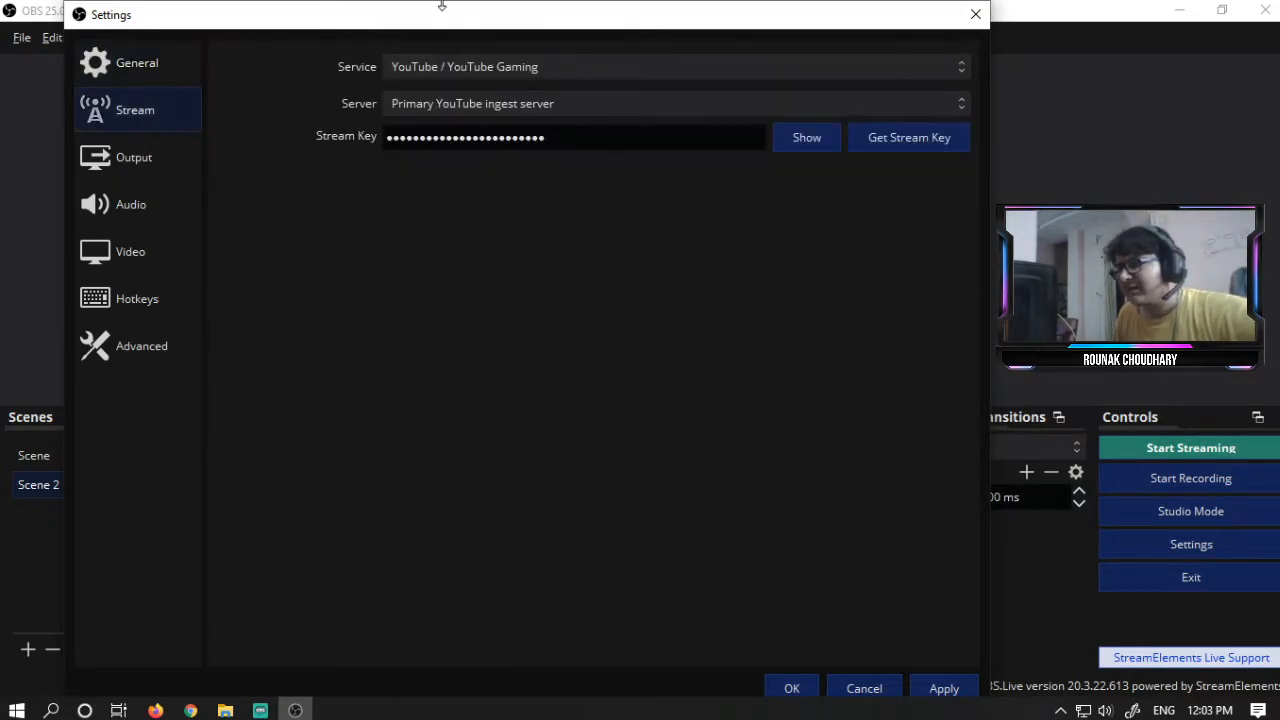
{"action": "left_click", "coordinate": [618, 64]}
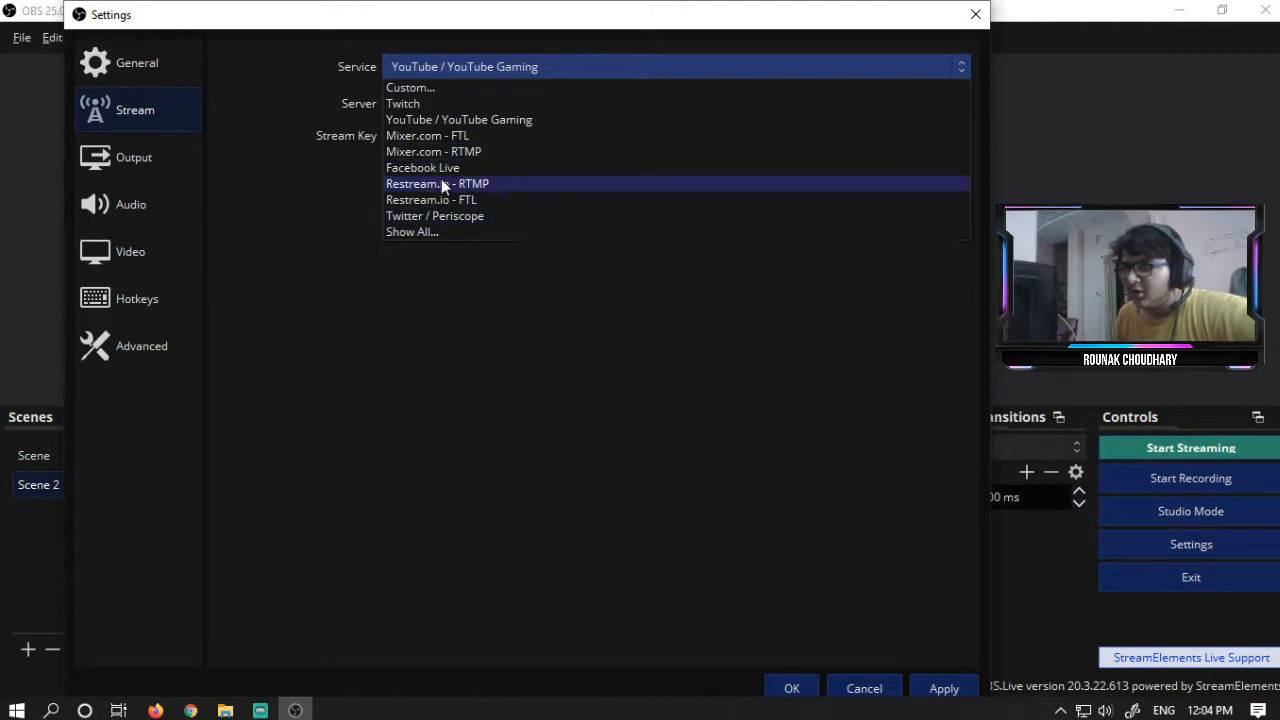
{"action": "left_click", "coordinate": [526, 350]}
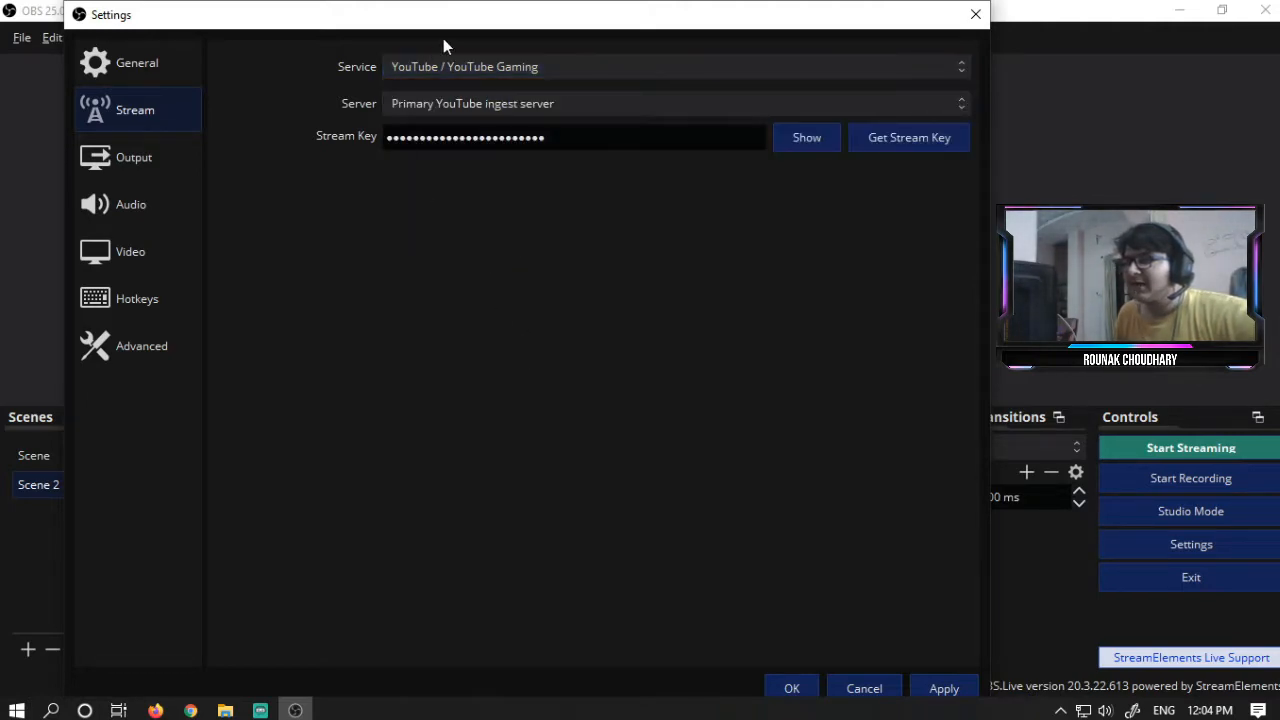
{"action": "left_click", "coordinate": [470, 108]}
{"action": "left_click", "coordinate": [477, 101]}
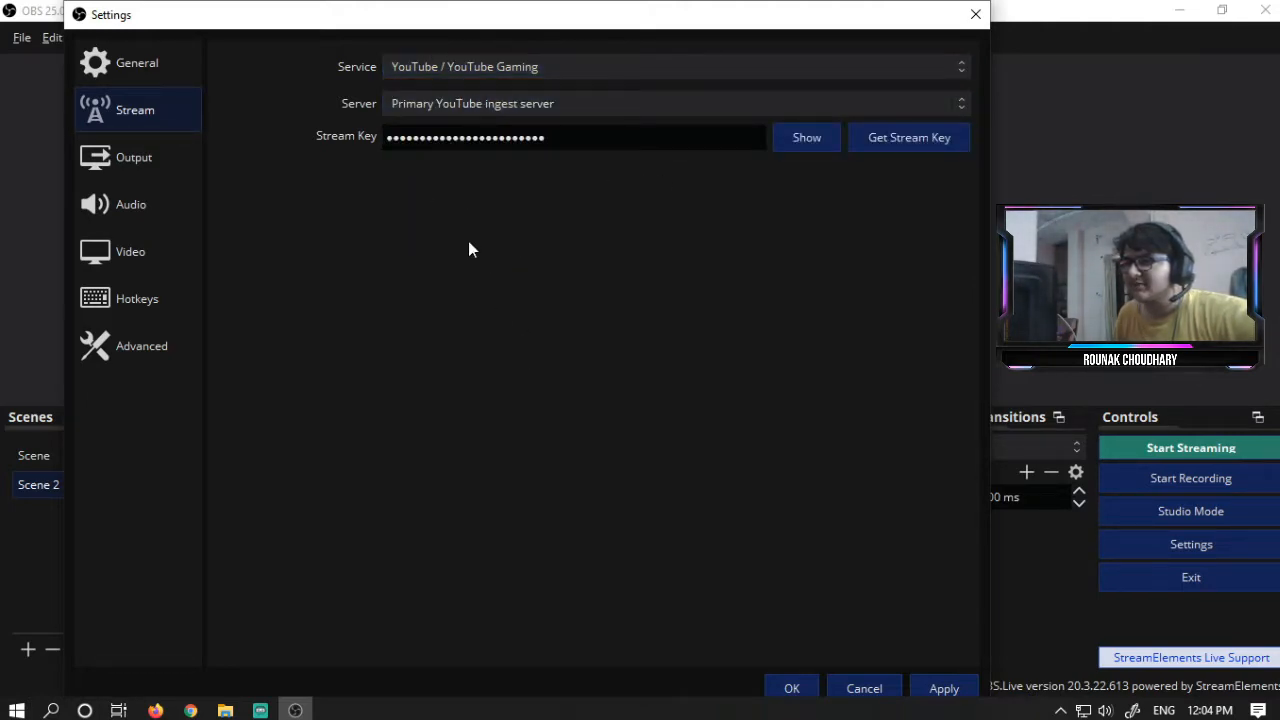
{"action": "left_click", "coordinate": [532, 70]}
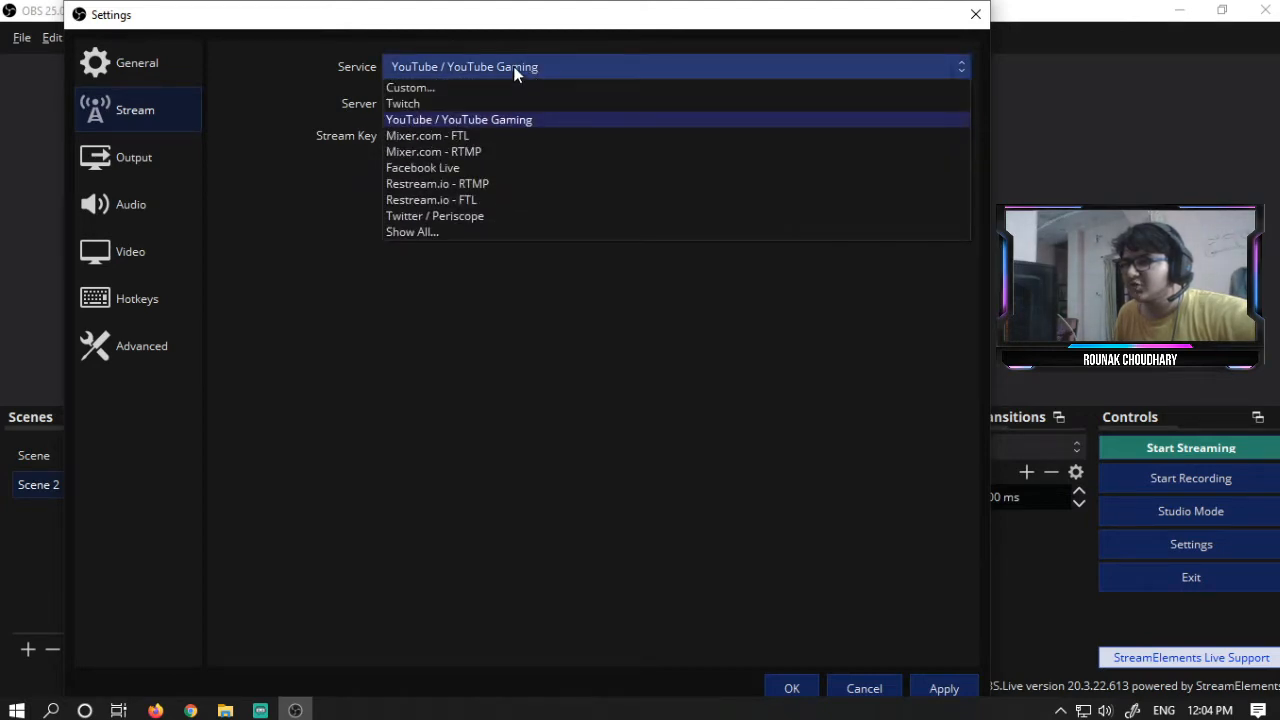
{"action": "left_click", "coordinate": [545, 15]}
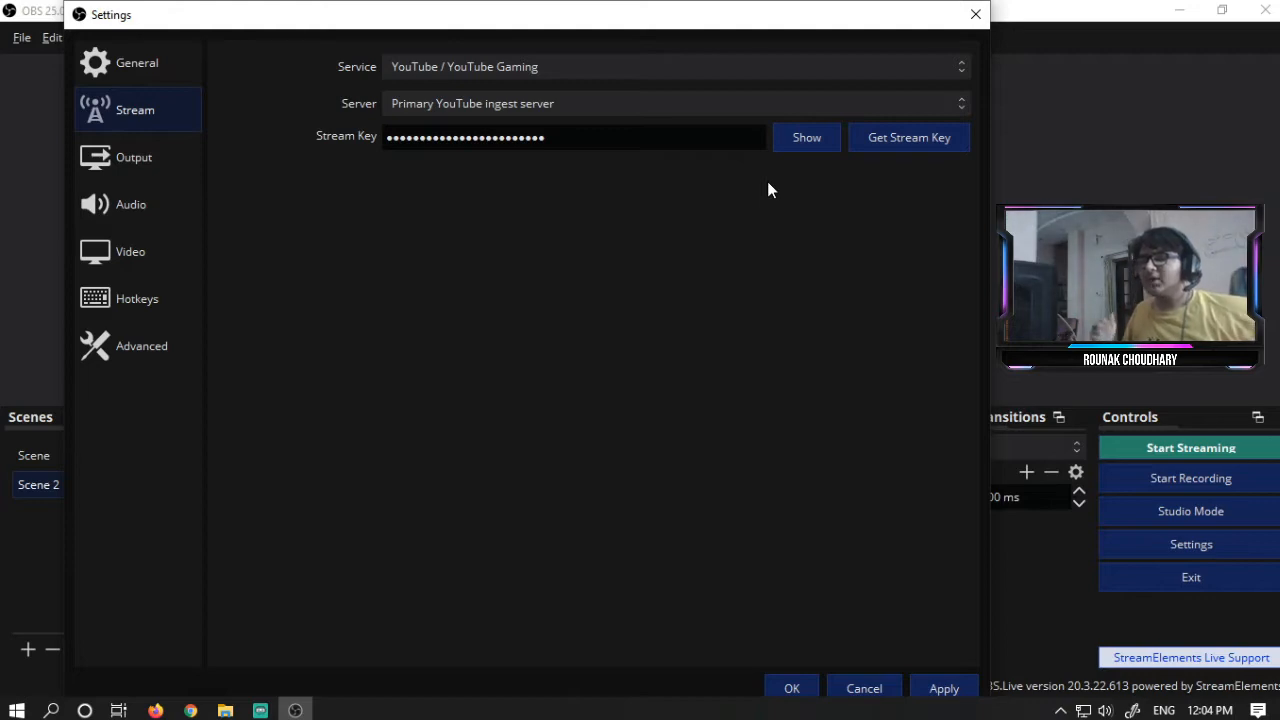
- Switch to Firefox, open YouTube Studio and go to the live streaming Stream page
{"action": "left_click", "coordinate": [155, 710]}
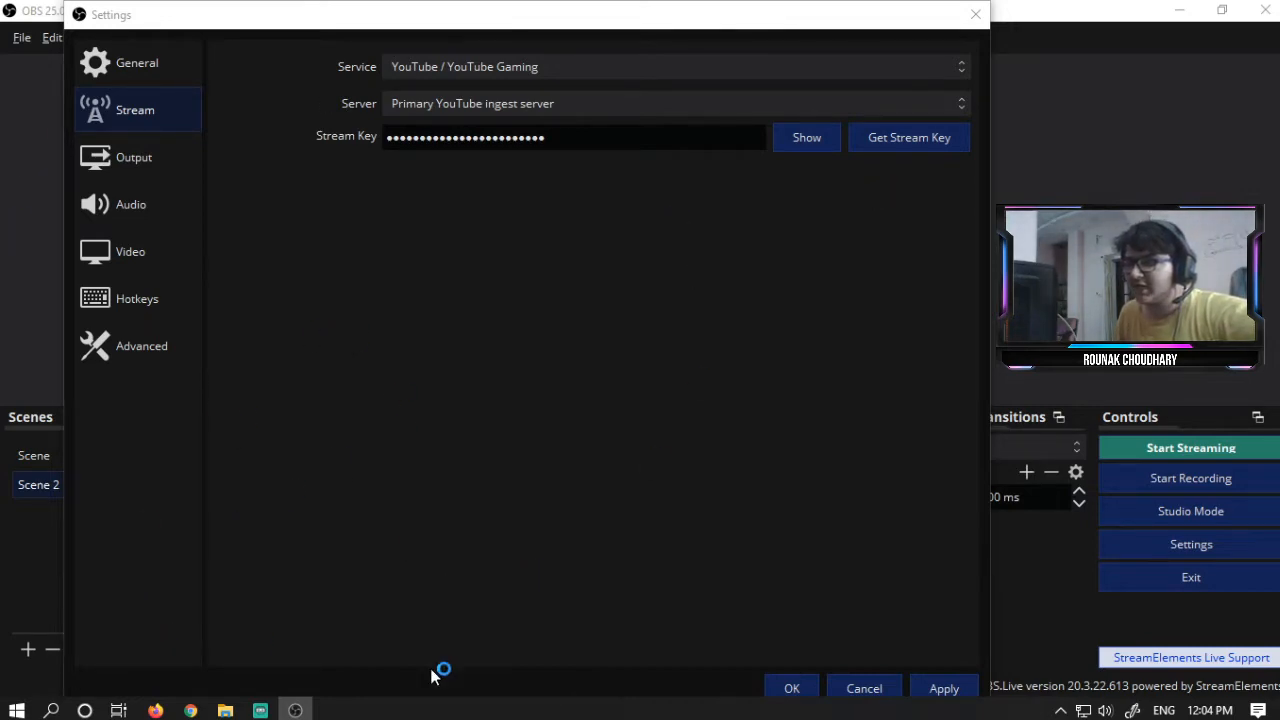
{"action": "type", "text": "studio.youtube.com/"}
{"action": "key", "text": "Return"}
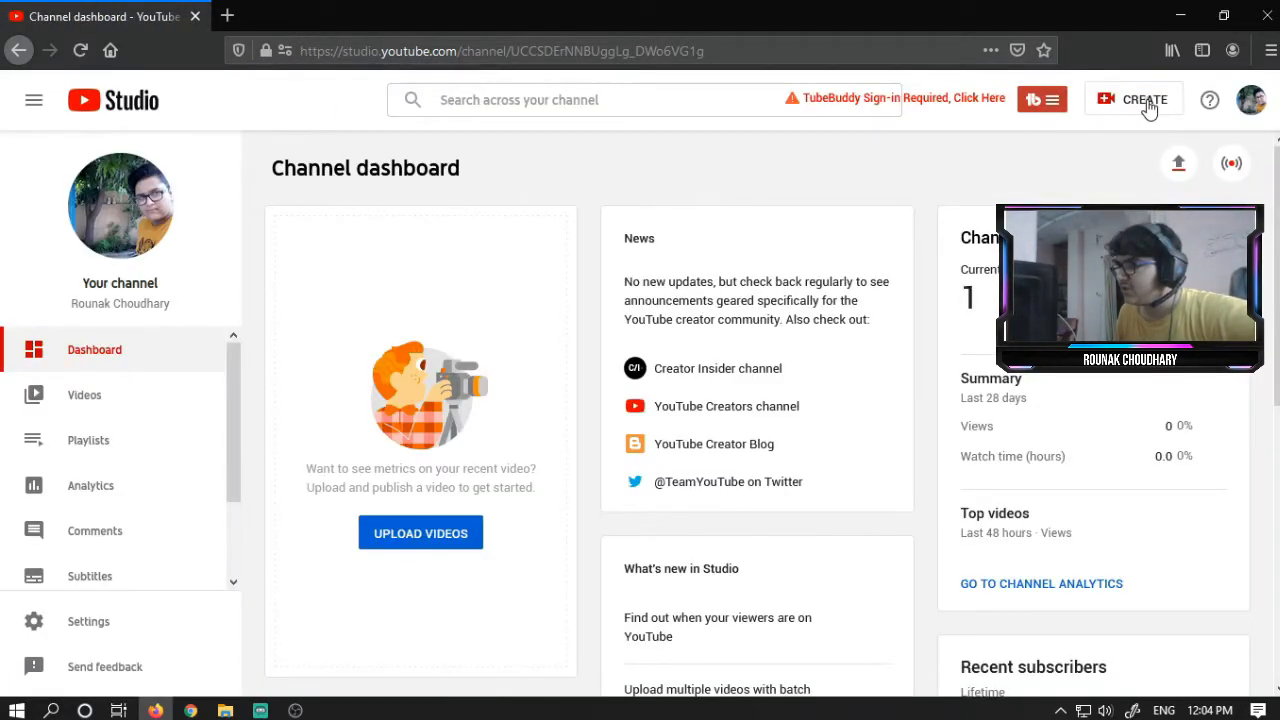
{"action": "left_click", "coordinate": [1148, 109]}
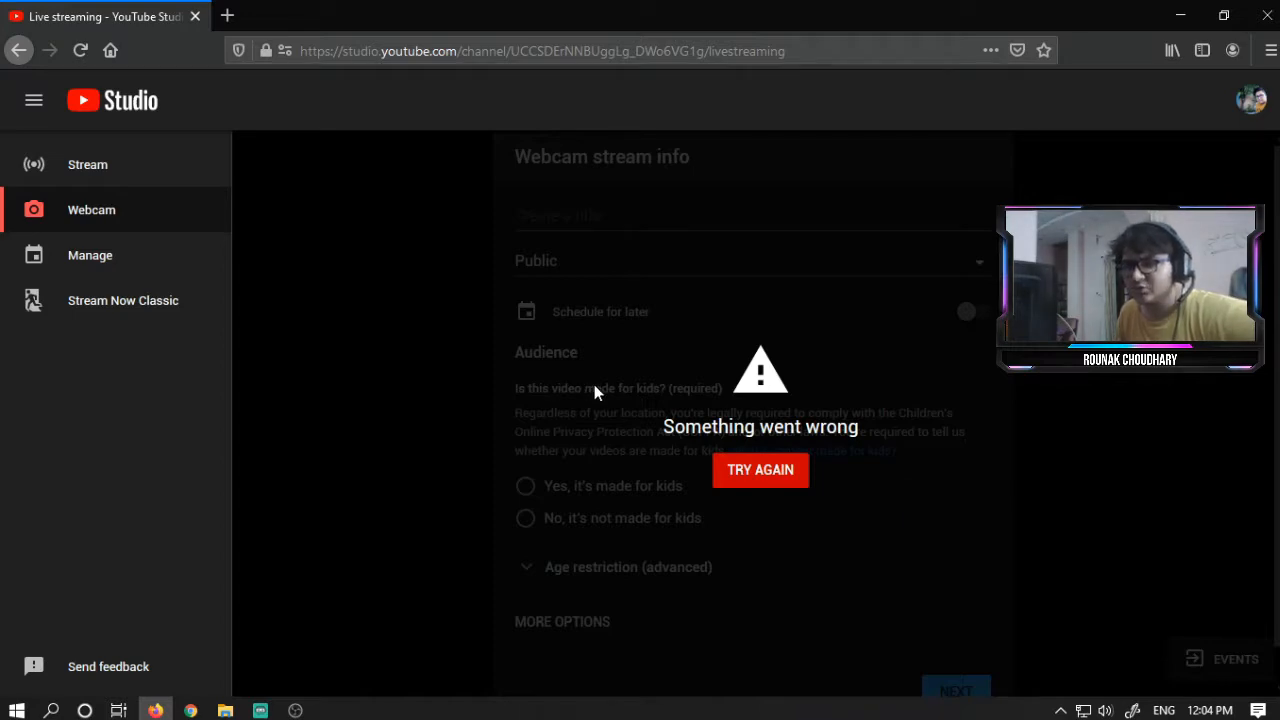
{"action": "left_click", "coordinate": [128, 182]}
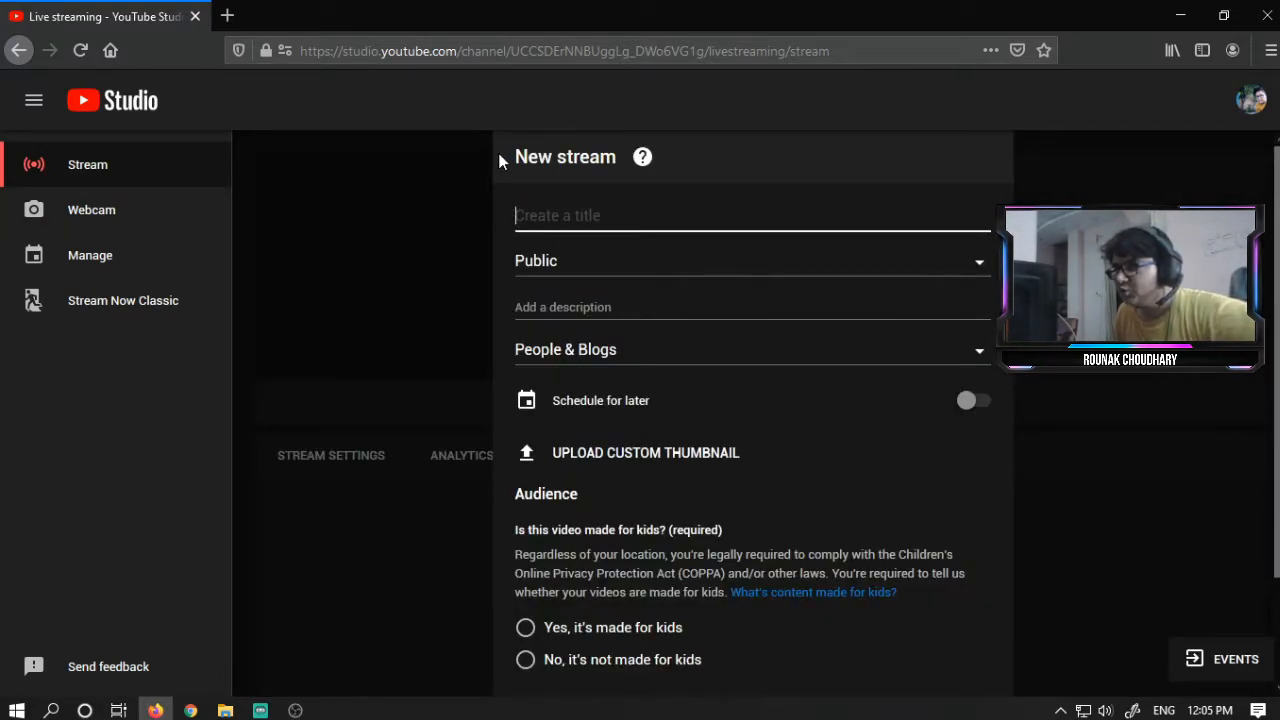
- Title the new stream Aise Hi
{"action": "left_click", "coordinate": [502, 156]}
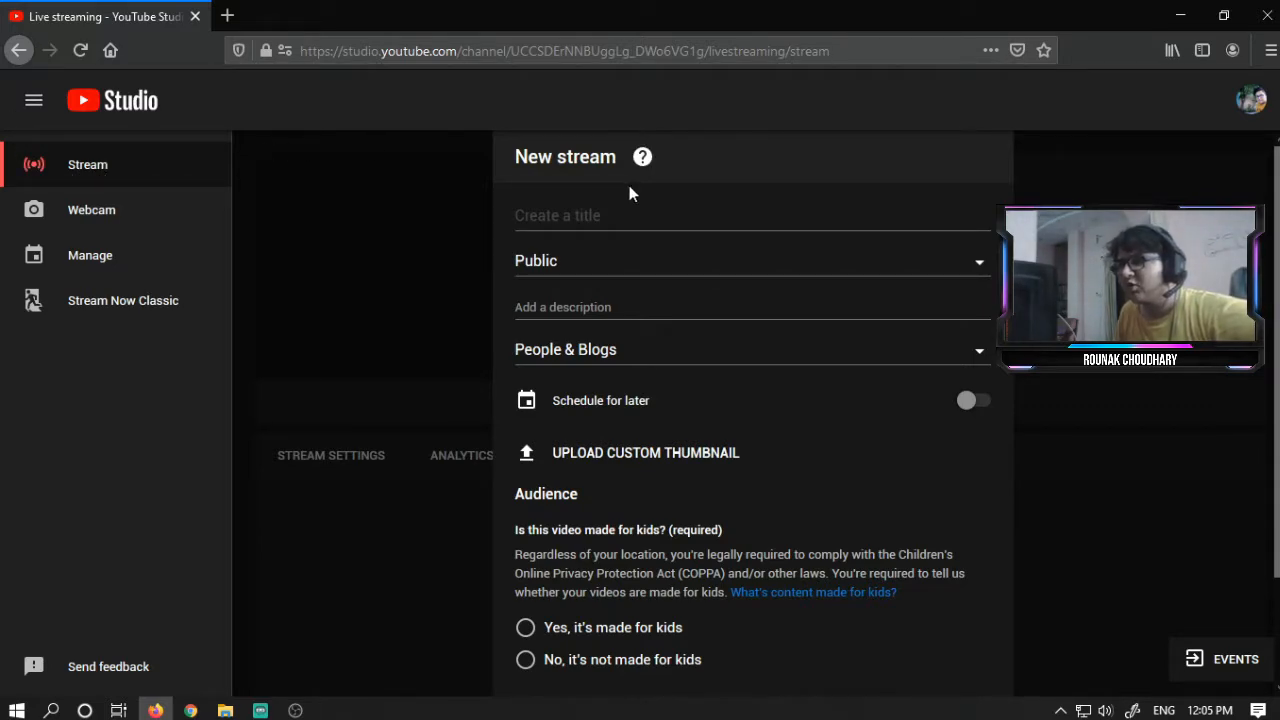
{"action": "left_click", "coordinate": [597, 207]}
{"action": "type", "text": "A"}
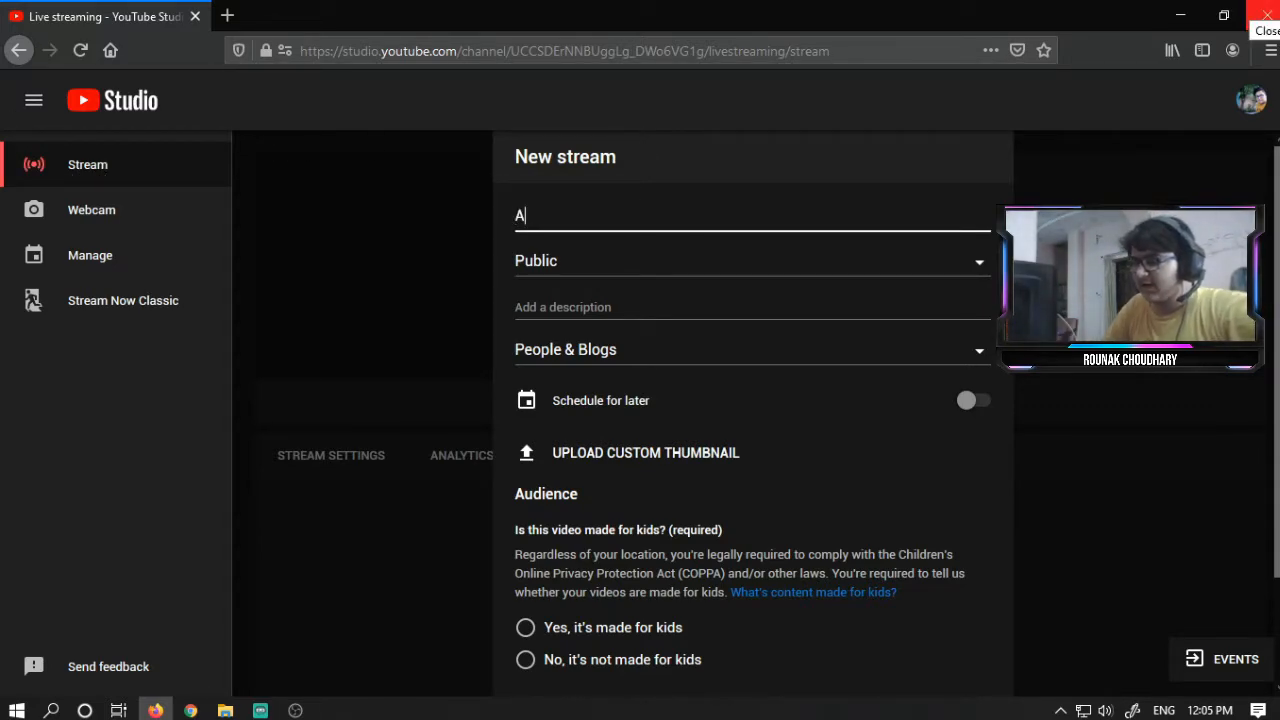
{"action": "type", "text": "ise Hi"}
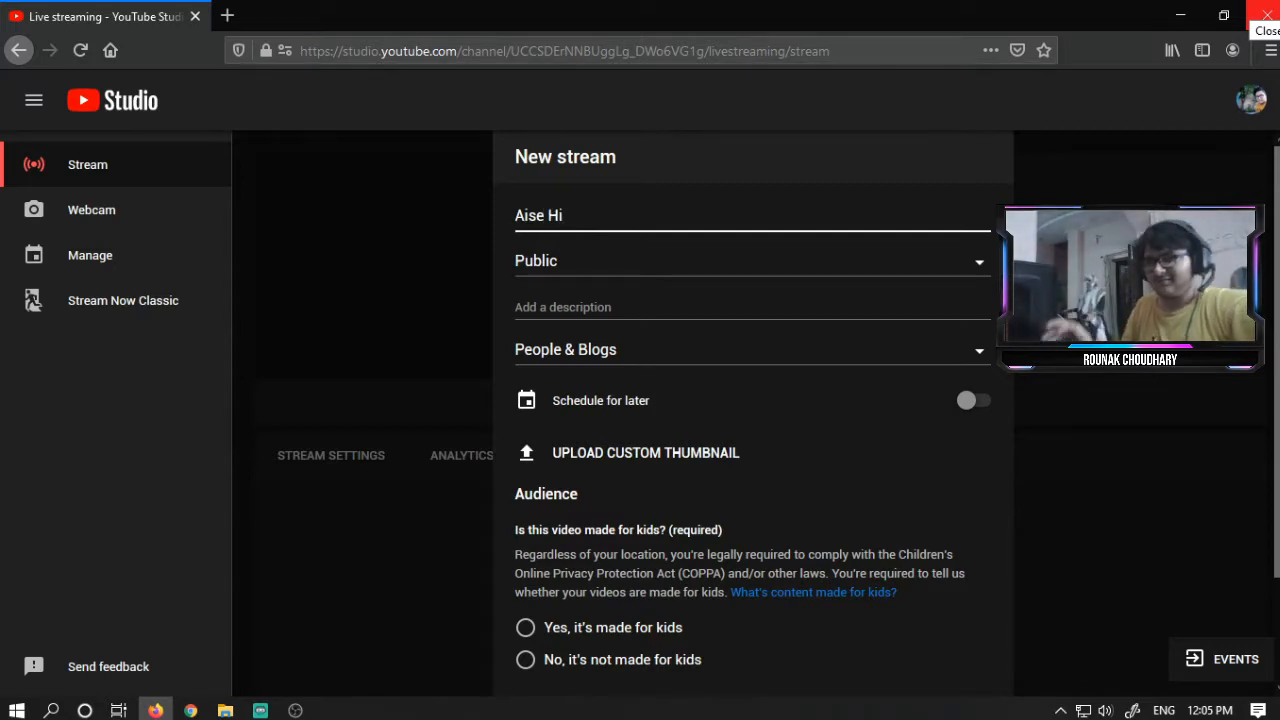
- Set the stream's visibility to Private and put the cursor in the description field
{"action": "left_click", "coordinate": [615, 264]}
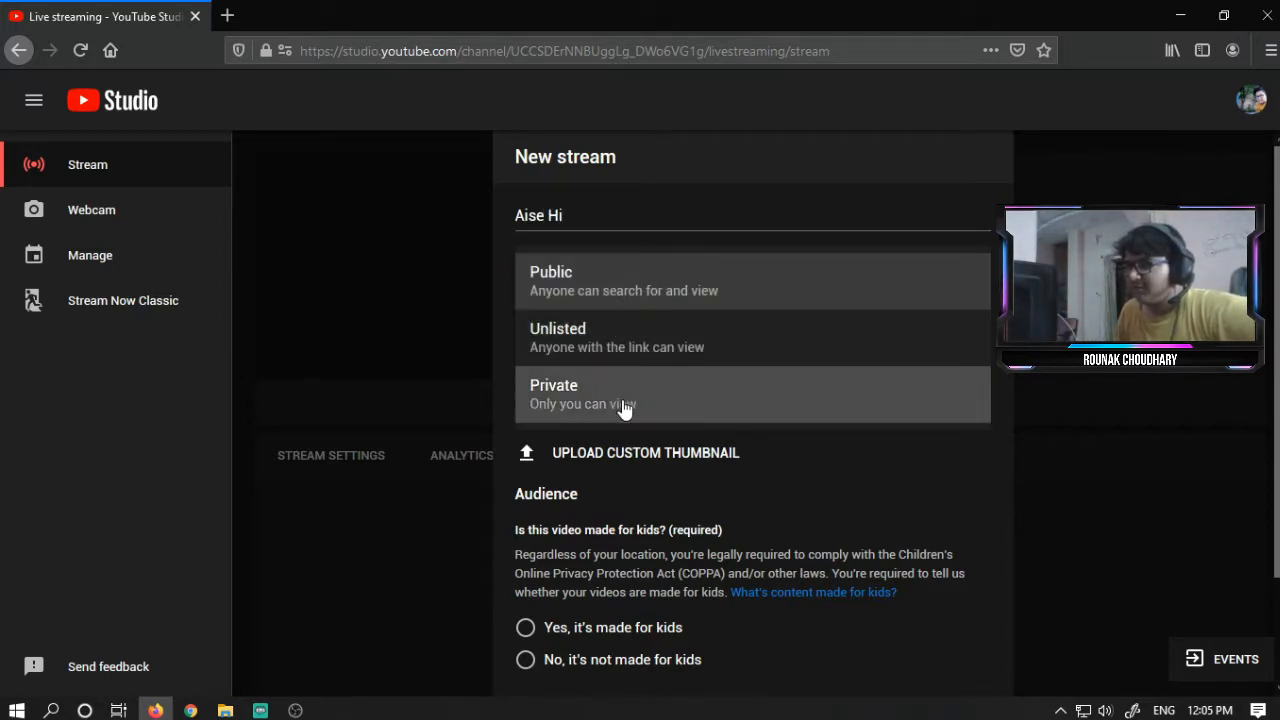
{"action": "left_click", "coordinate": [646, 283]}
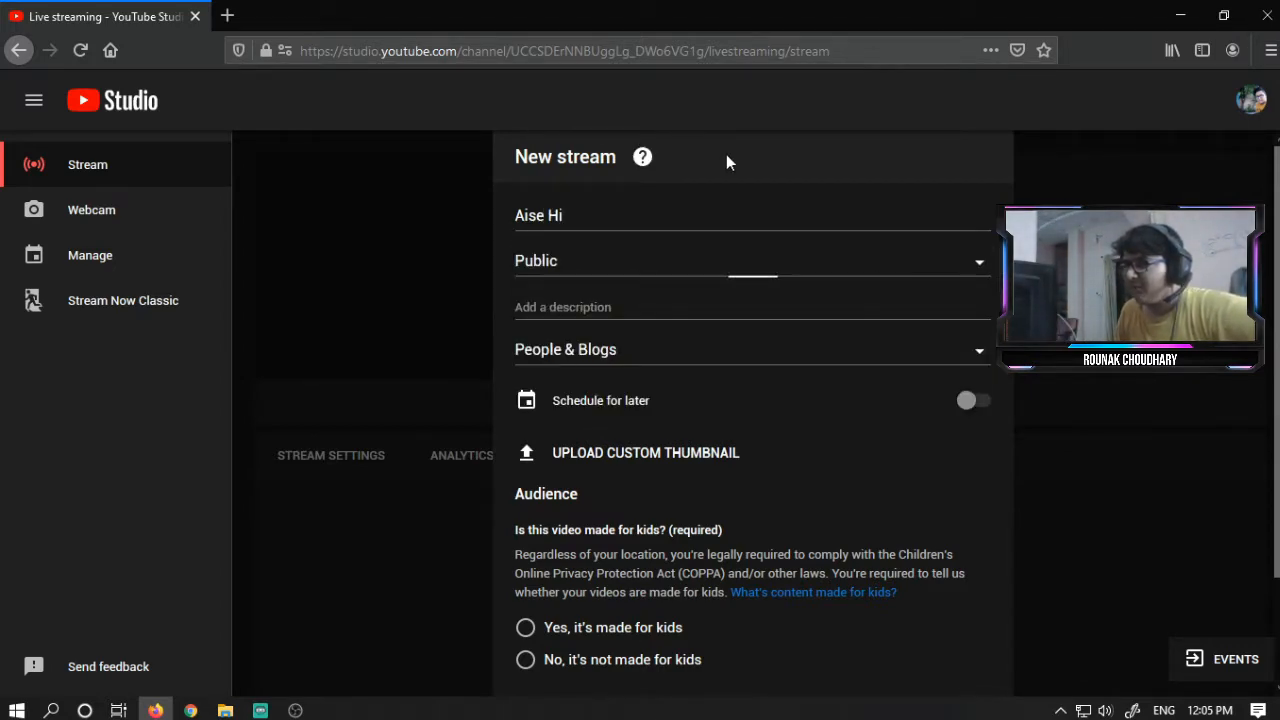
{"action": "left_click", "coordinate": [697, 278]}
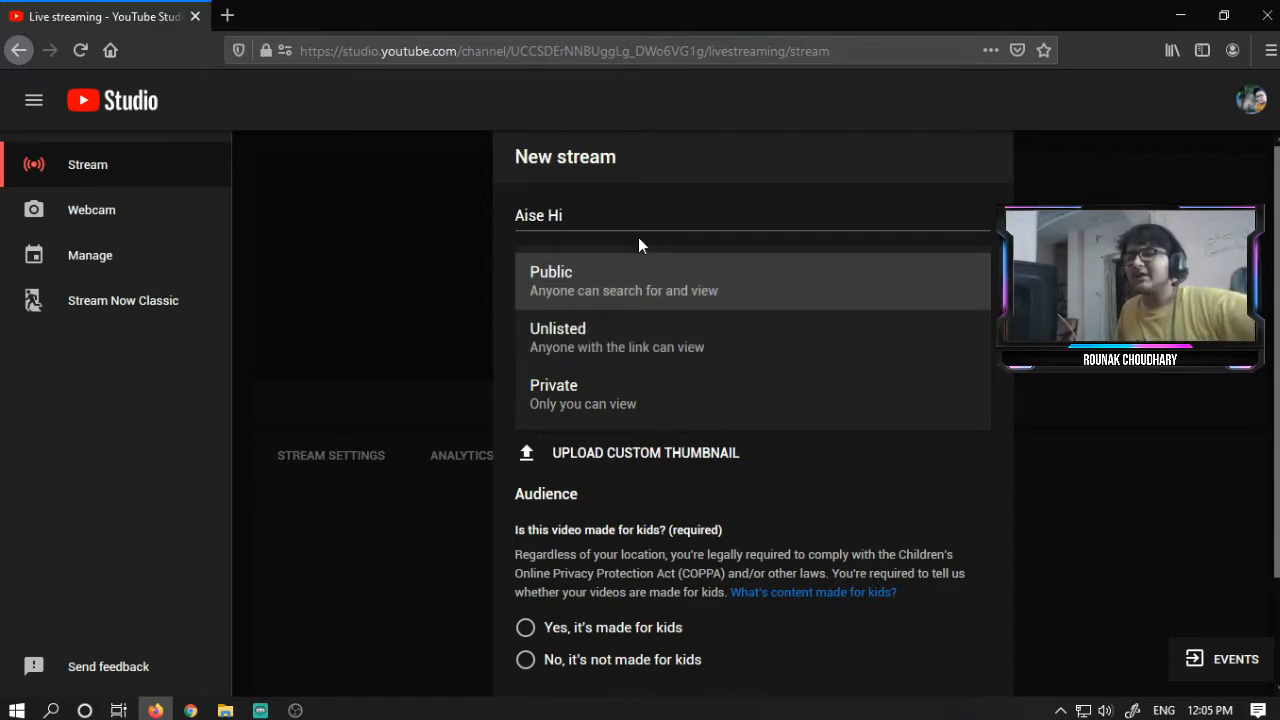
{"action": "left_click", "coordinate": [662, 364]}
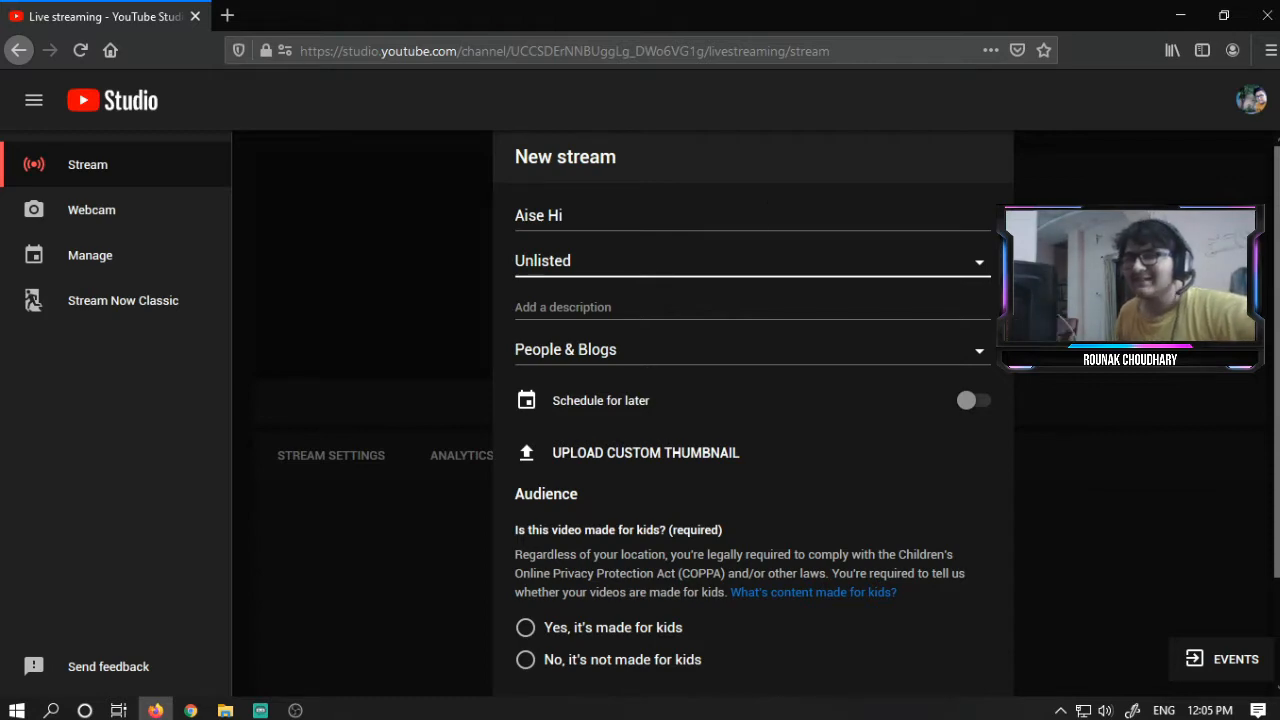
{"action": "left_click", "coordinate": [724, 268]}
{"action": "left_click", "coordinate": [640, 269]}
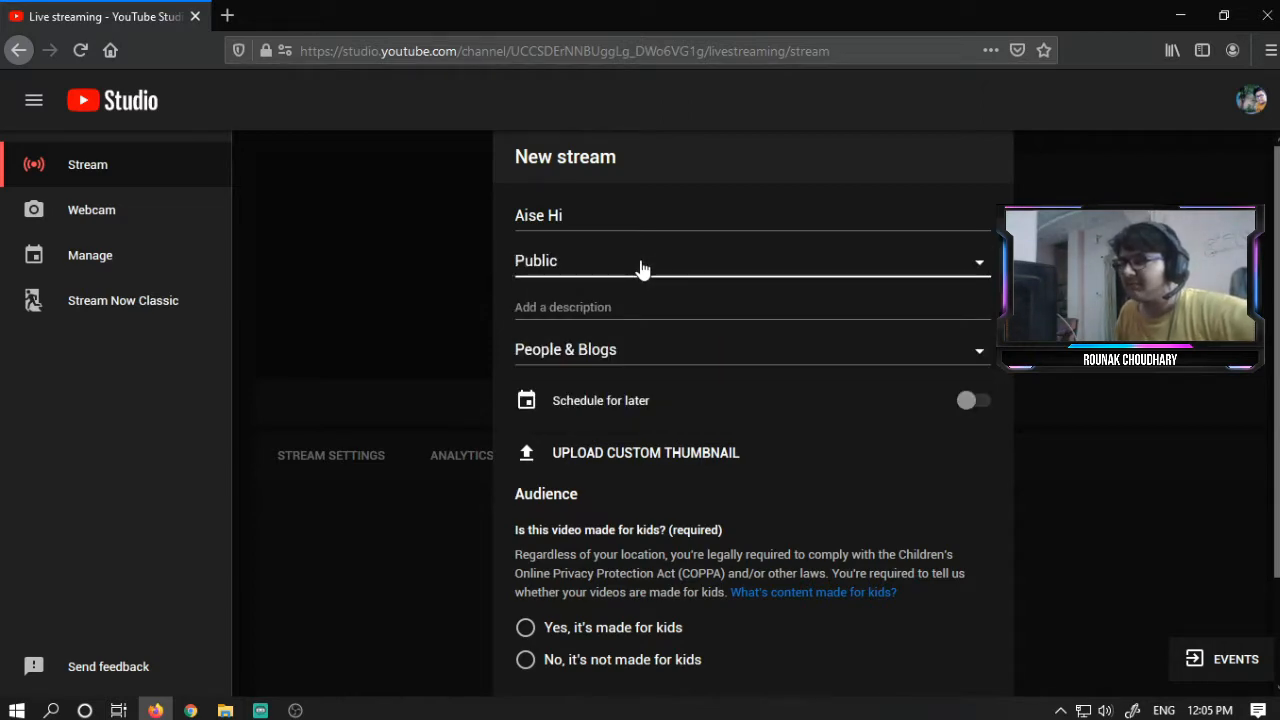
{"action": "left_click", "coordinate": [640, 269]}
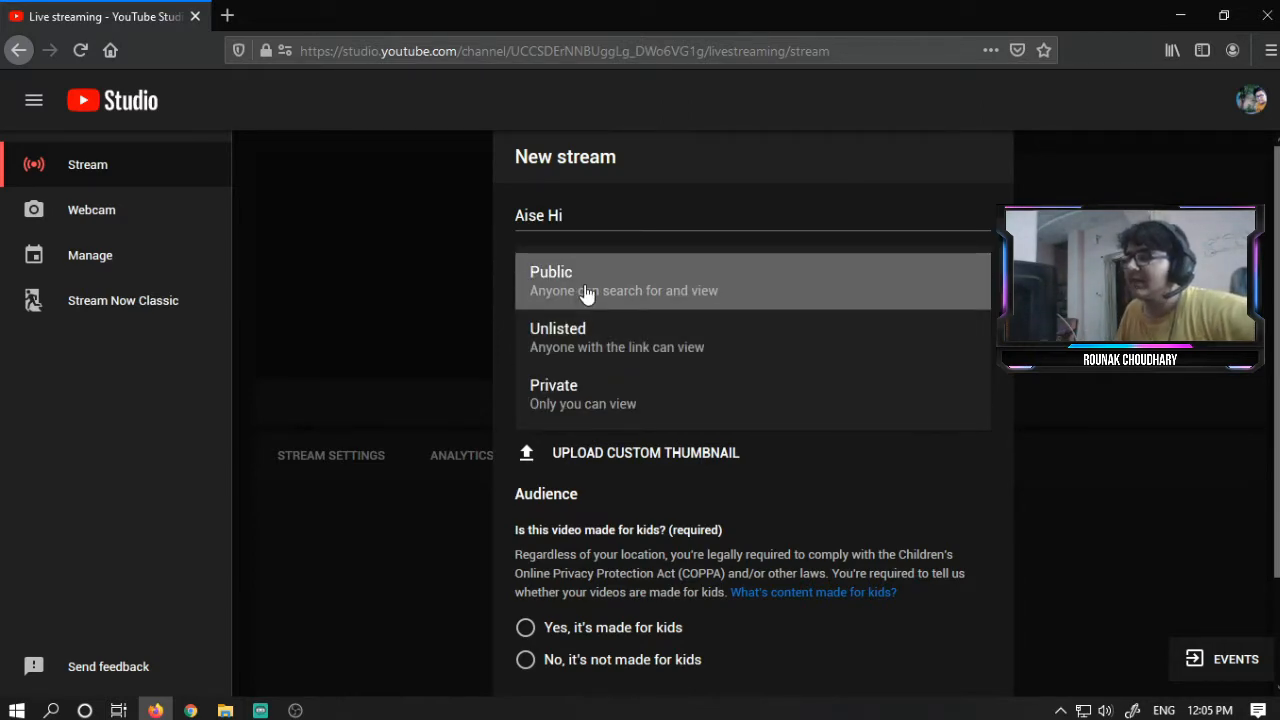
{"action": "left_click", "coordinate": [593, 418]}
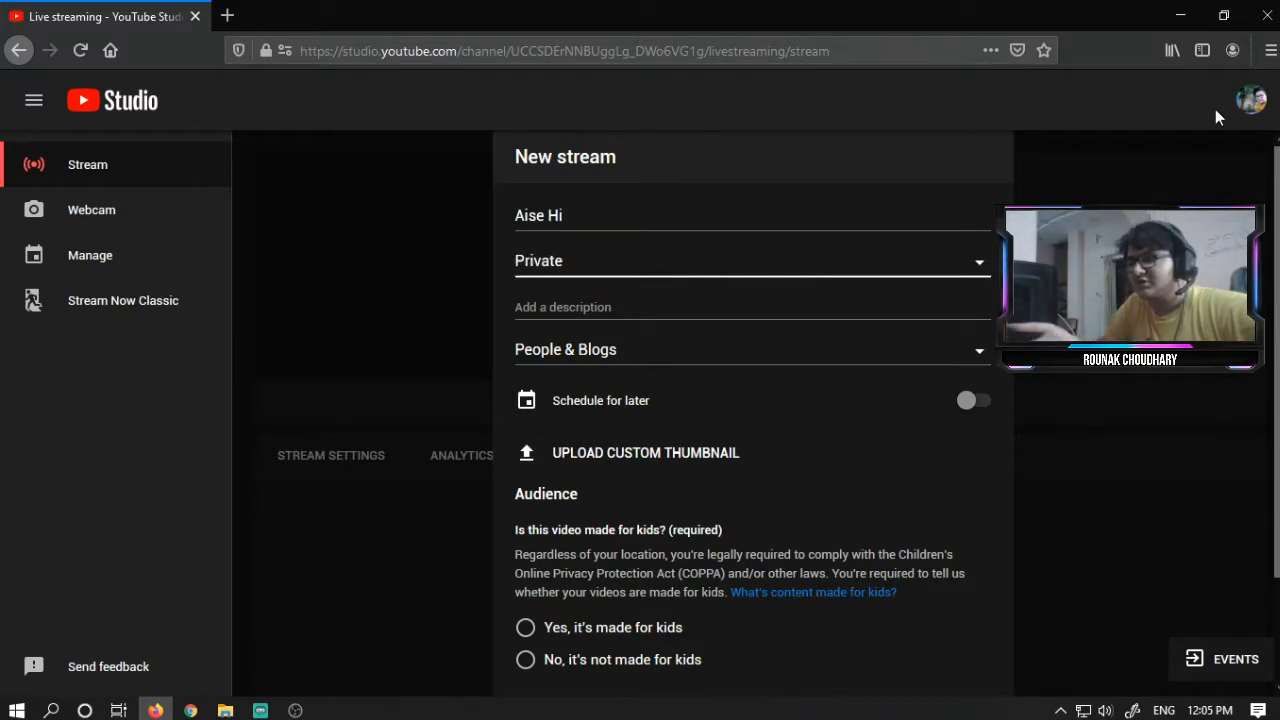
{"action": "left_click", "coordinate": [718, 303]}
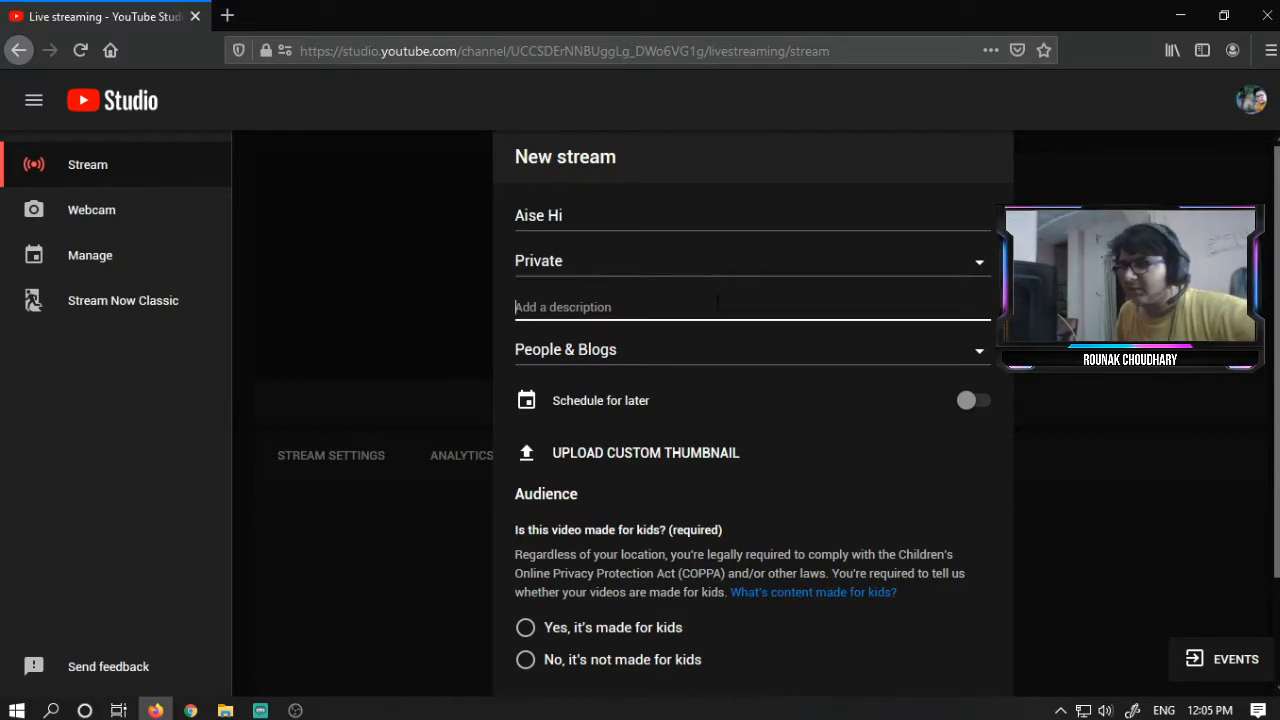
- Set the new stream's category to Gaming
{"action": "left_click", "coordinate": [709, 366]}
{"action": "scroll", "coordinate": [660, 500], "scroll_direction": "down", "scroll_amount": 2}
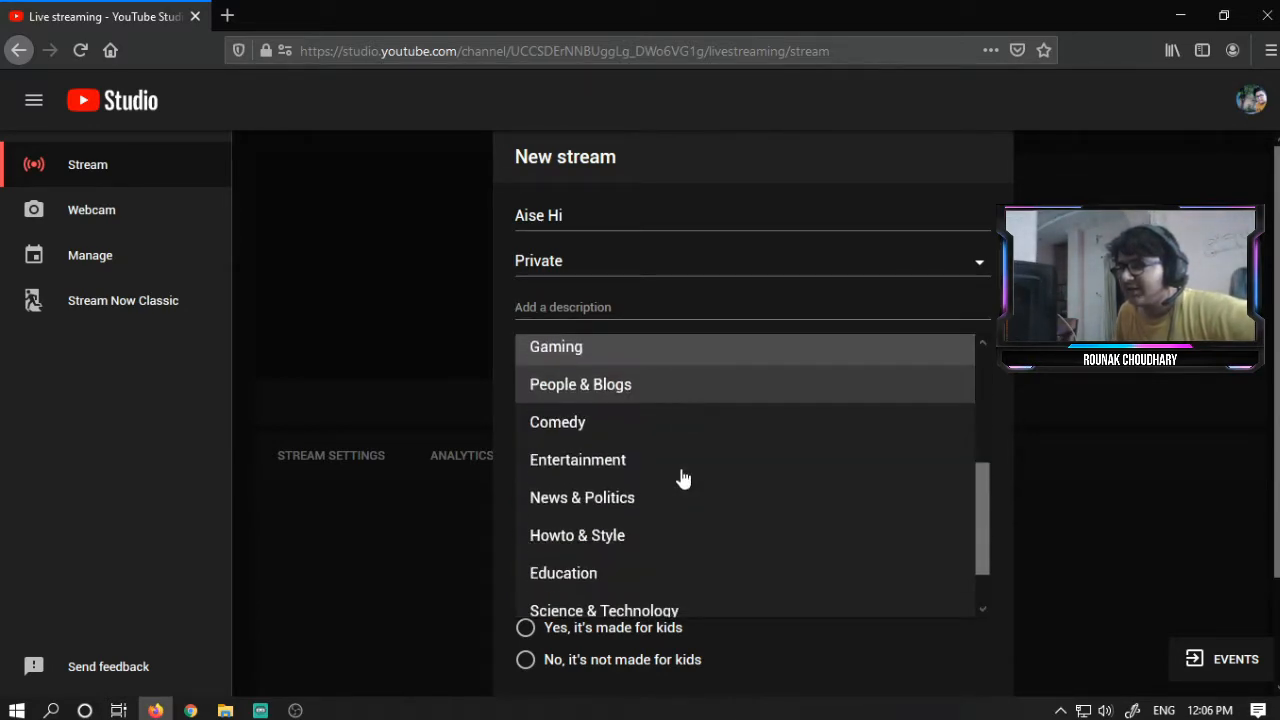
{"action": "scroll", "coordinate": [688, 498], "scroll_direction": "up", "scroll_amount": 3}
{"action": "scroll", "coordinate": [688, 500], "scroll_direction": "down", "scroll_amount": 3}
{"action": "scroll", "coordinate": [648, 420], "scroll_direction": "up", "scroll_amount": 2}
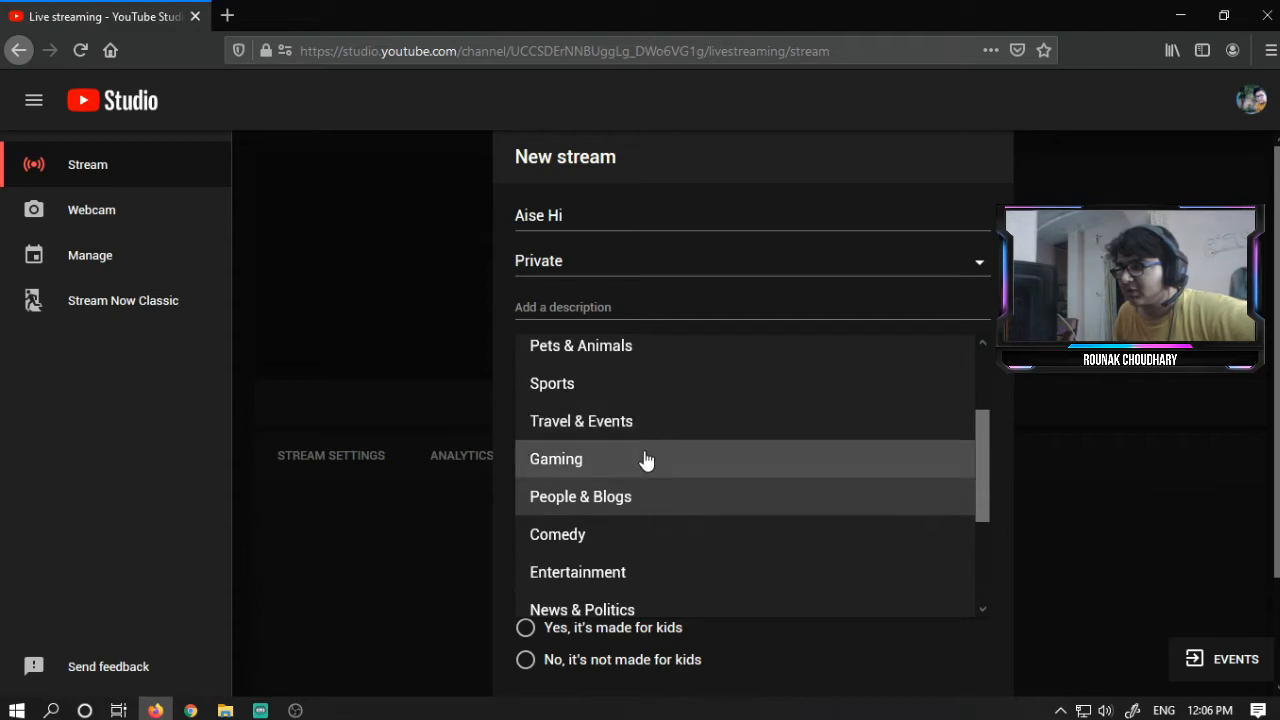
{"action": "left_click", "coordinate": [646, 457]}
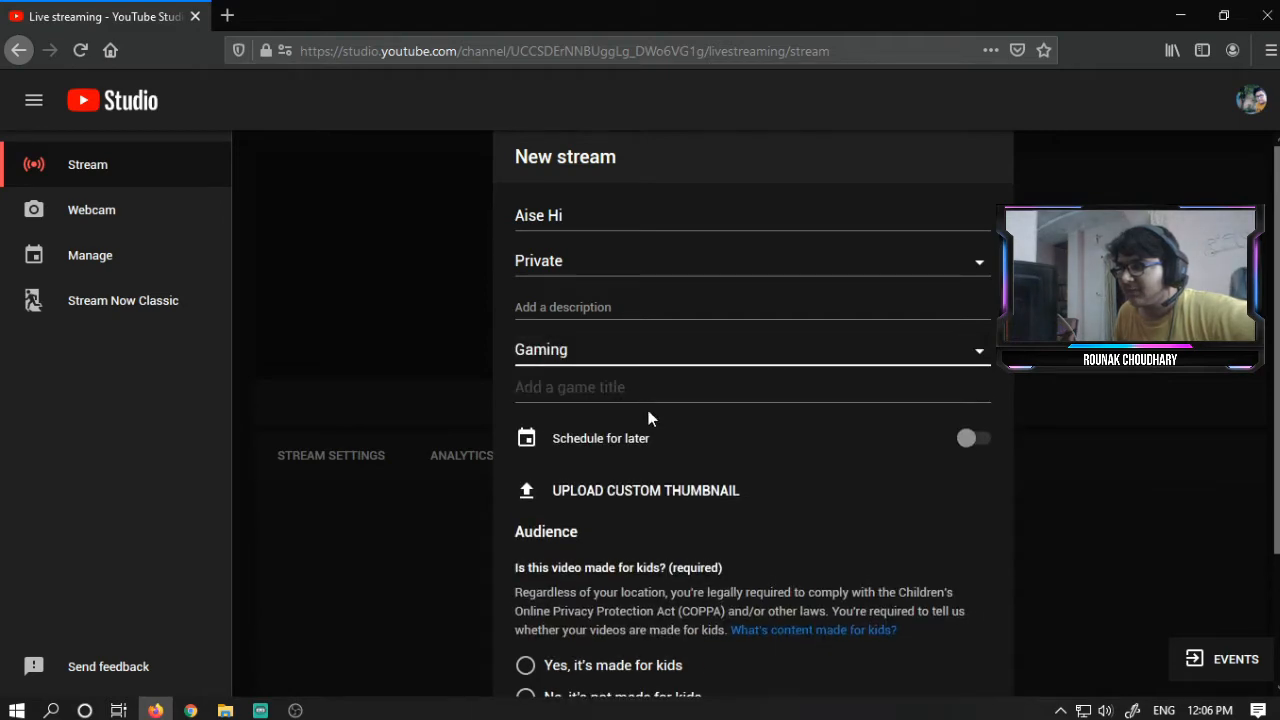
- Mark the stream as not made for kids and create the stream
{"action": "left_click", "coordinate": [969, 440]}
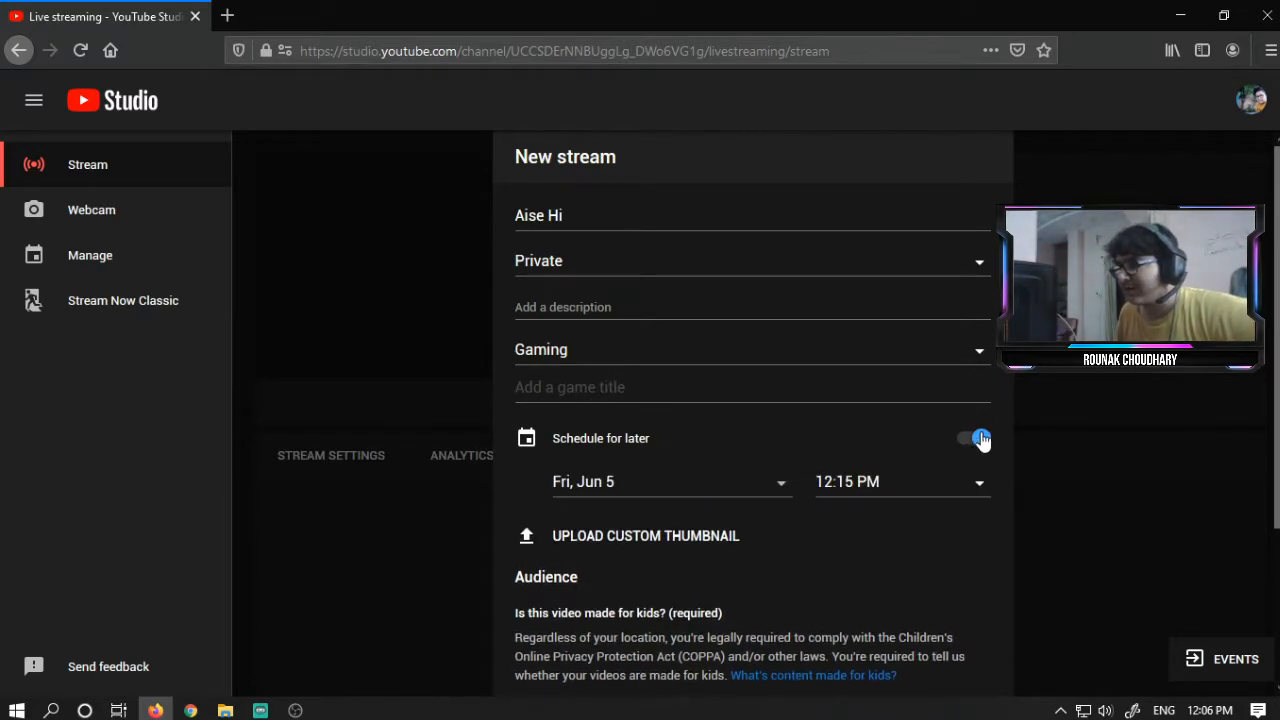
{"action": "left_click", "coordinate": [970, 441]}
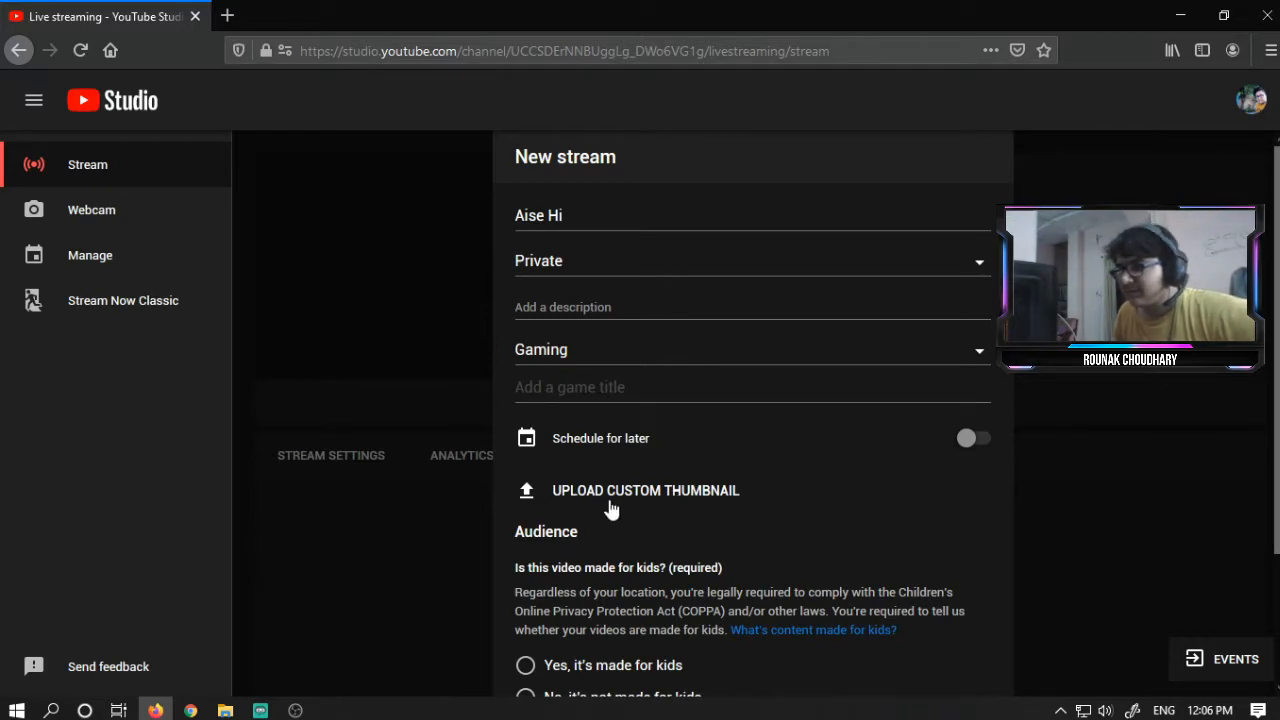
{"action": "scroll", "coordinate": [608, 508], "scroll_direction": "down", "scroll_amount": 3}
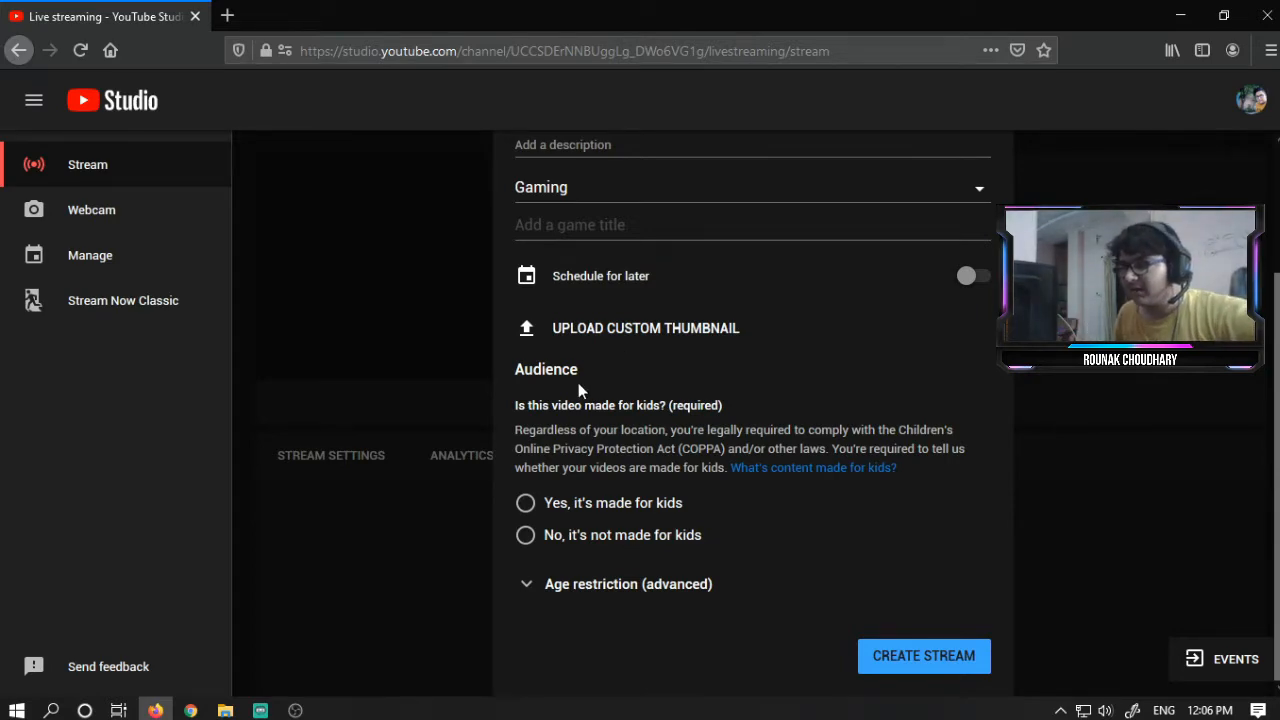
{"action": "left_click", "coordinate": [620, 580]}
{"action": "scroll", "coordinate": [650, 490], "scroll_direction": "down", "scroll_amount": 3}
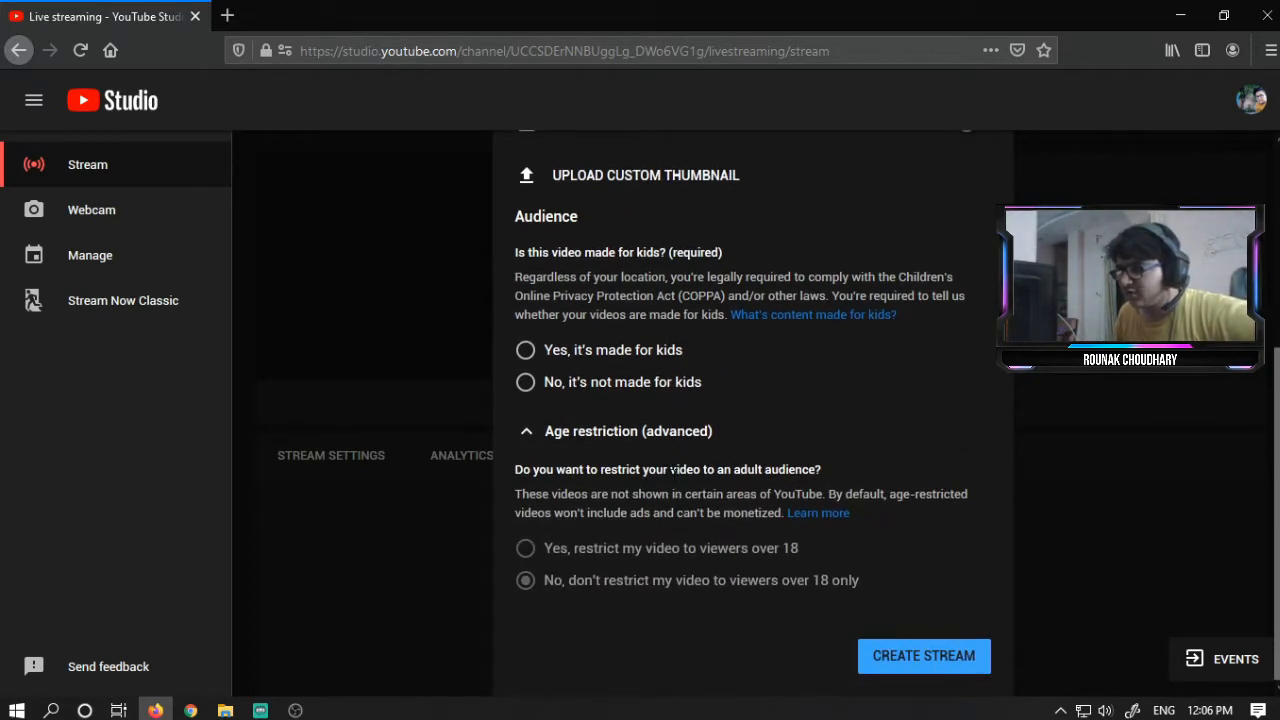
{"action": "left_click", "coordinate": [644, 390]}
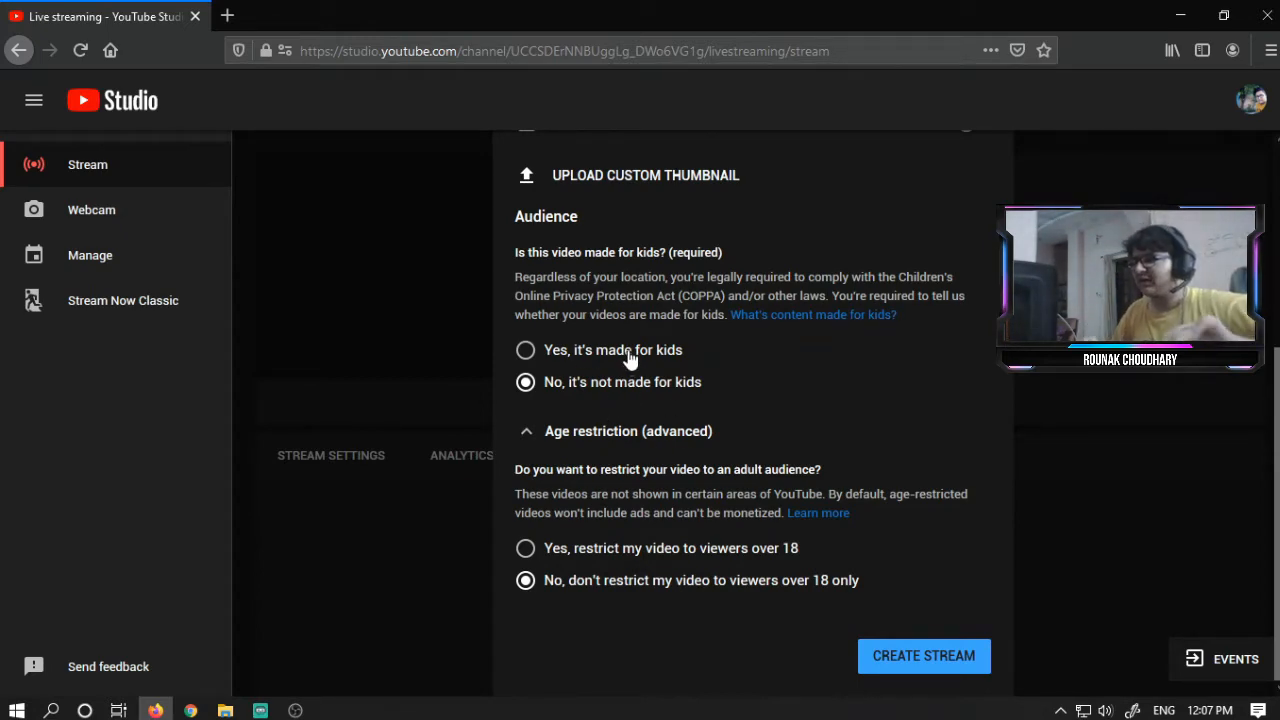
{"action": "left_click", "coordinate": [900, 664]}
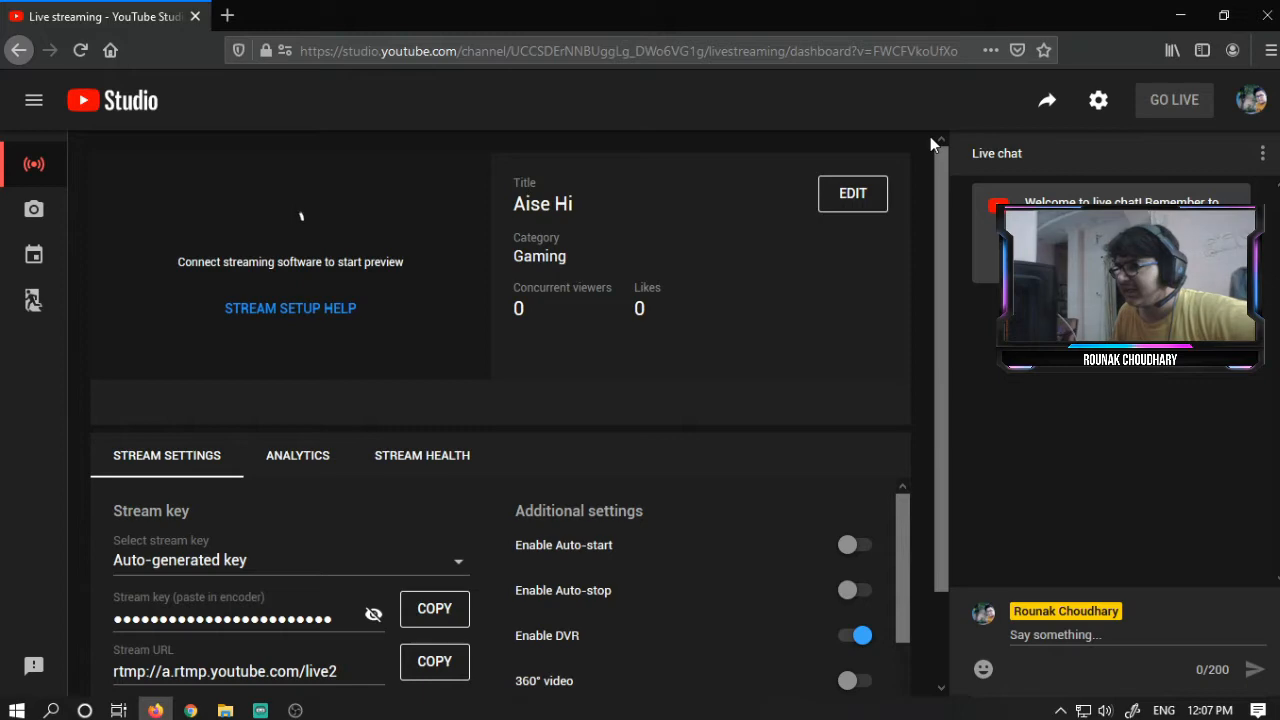
- Examine the new stream's dashboard and the stream key options
{"action": "double_click", "coordinate": [518, 308]}
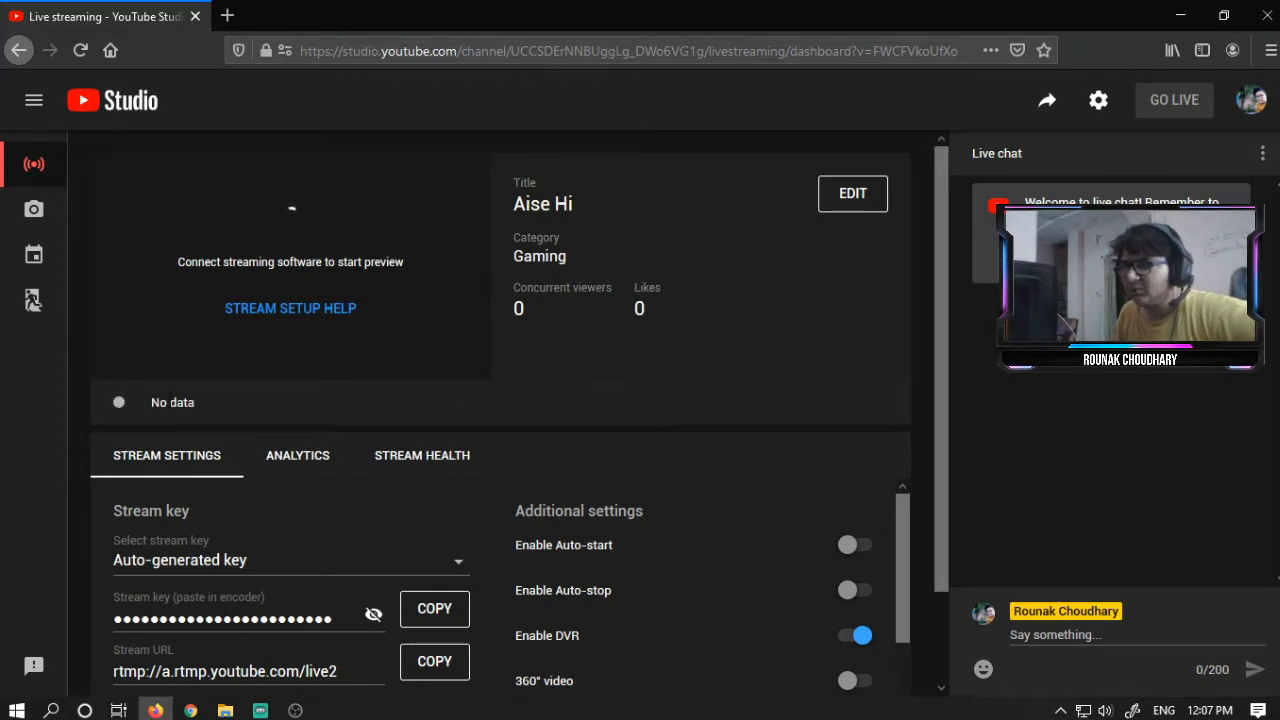
{"action": "triple_click", "coordinate": [172, 402]}
{"action": "left_click_drag", "start_coordinate": [217, 262], "coordinate": [680, 237]}
{"action": "left_click", "coordinate": [697, 223]}
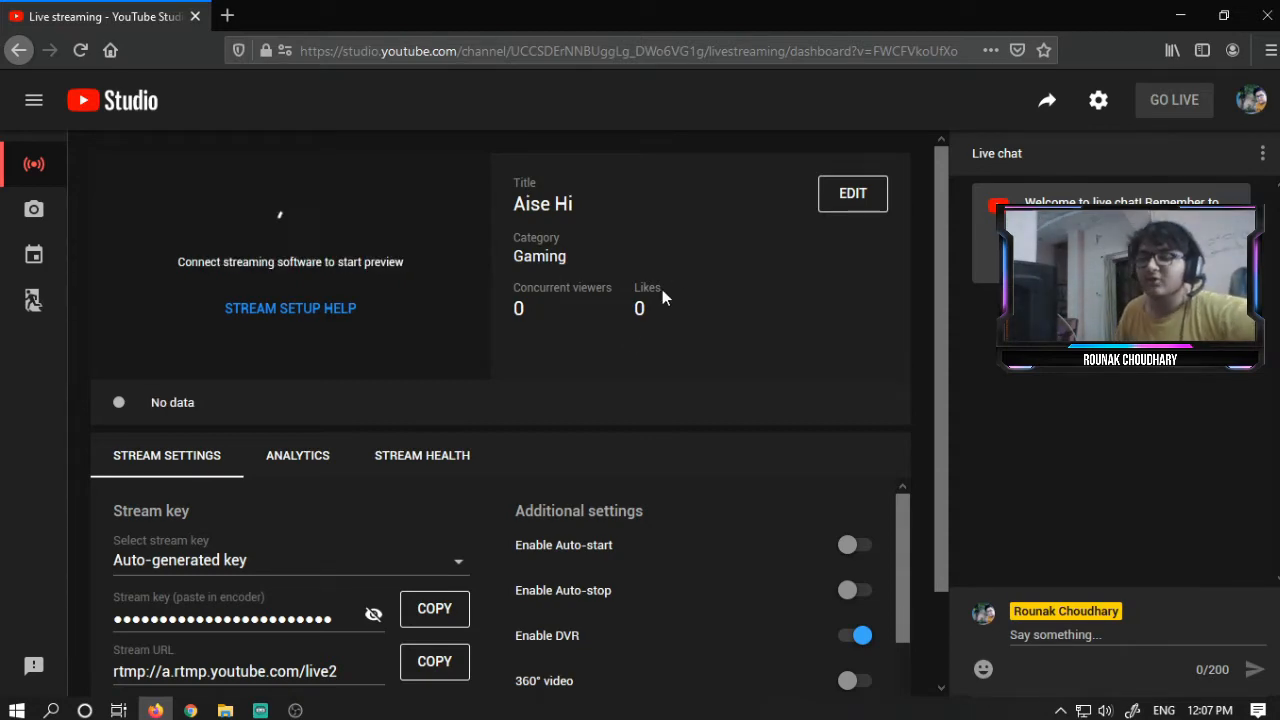
{"action": "scroll", "coordinate": [618, 341], "scroll_direction": "down", "scroll_amount": 1}
{"action": "left_click", "coordinate": [204, 461]}
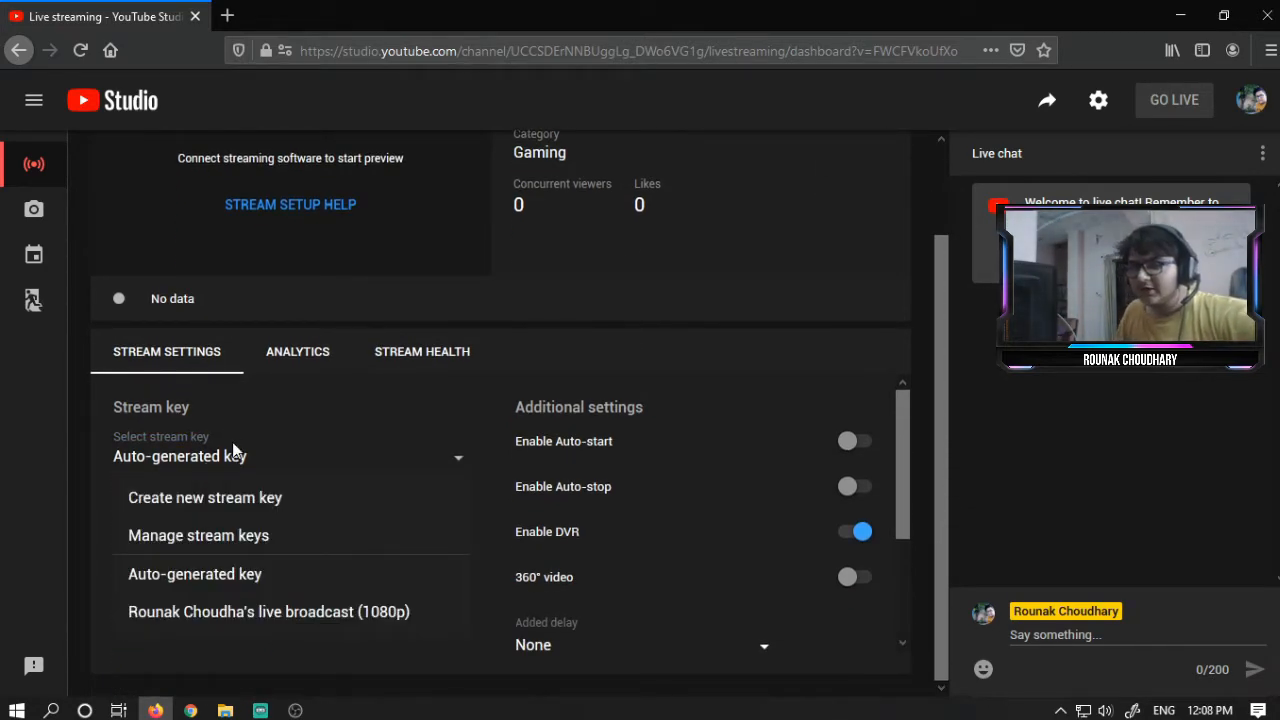
{"action": "left_click", "coordinate": [230, 446]}
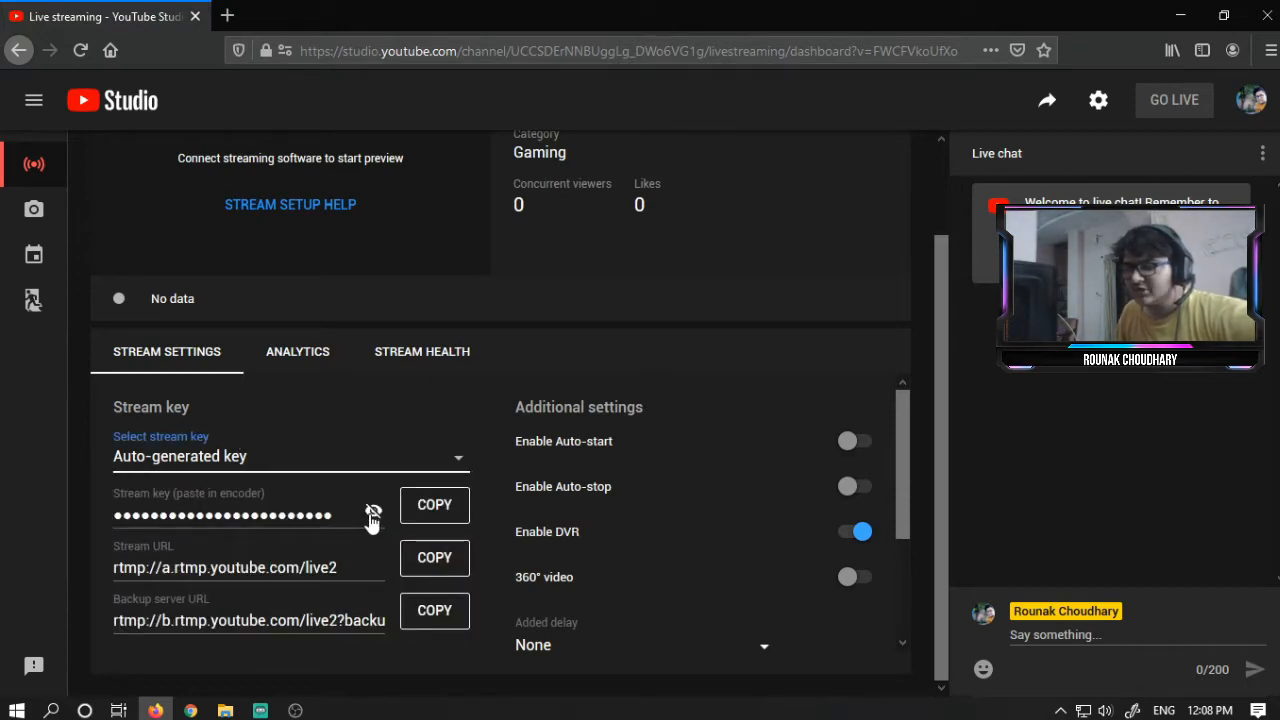
- Copy the auto-generated stream key
{"action": "left_click", "coordinate": [421, 507]}
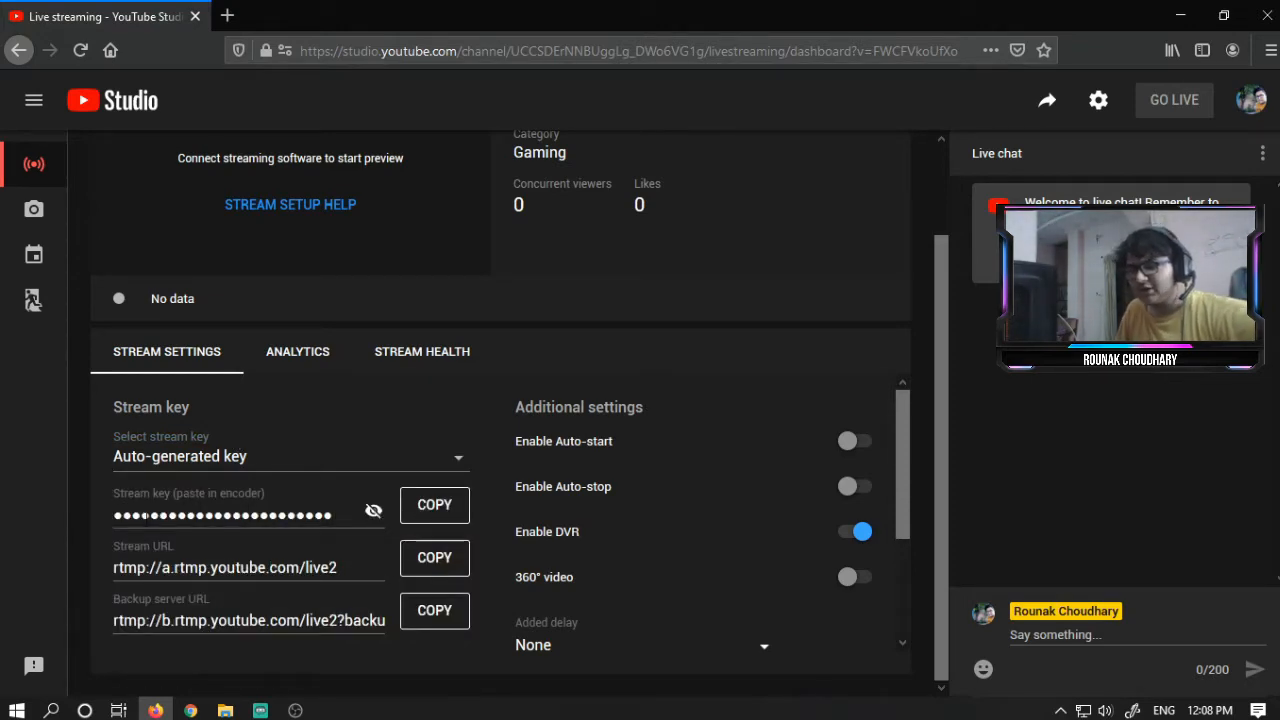
{"action": "left_click_drag", "start_coordinate": [141, 516], "coordinate": [41, 525]}
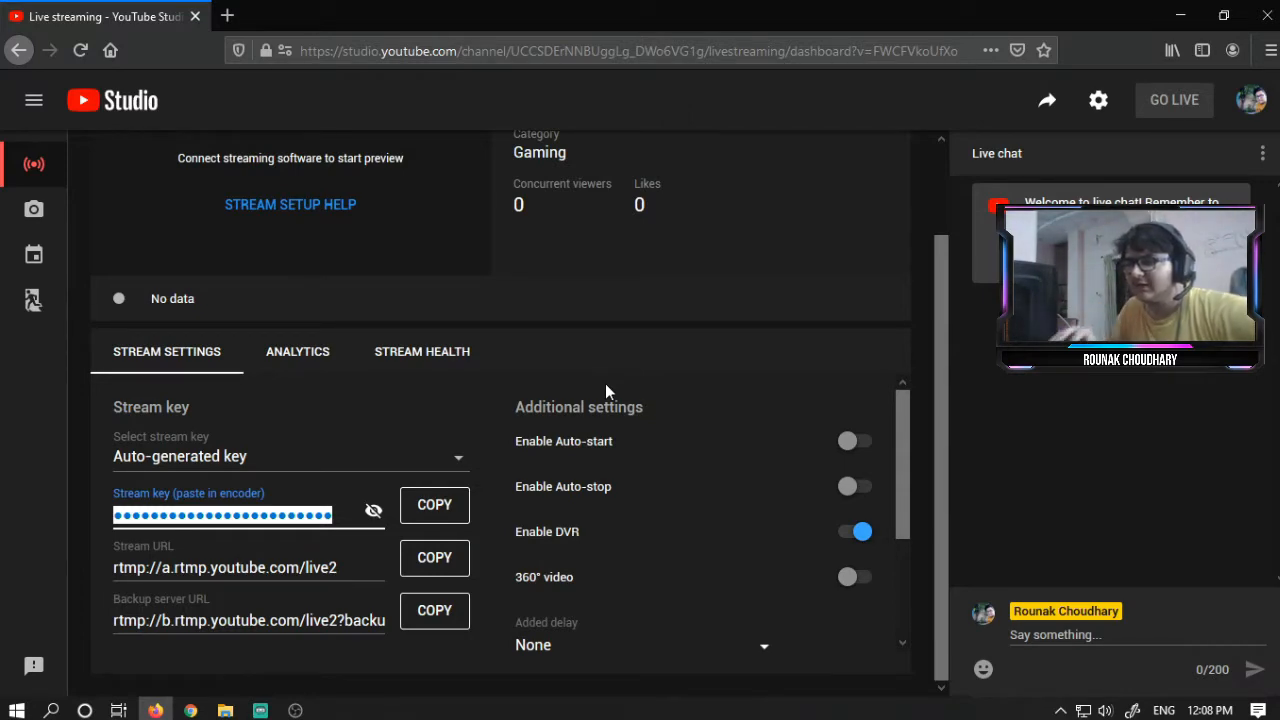
{"action": "left_click", "coordinate": [390, 517]}
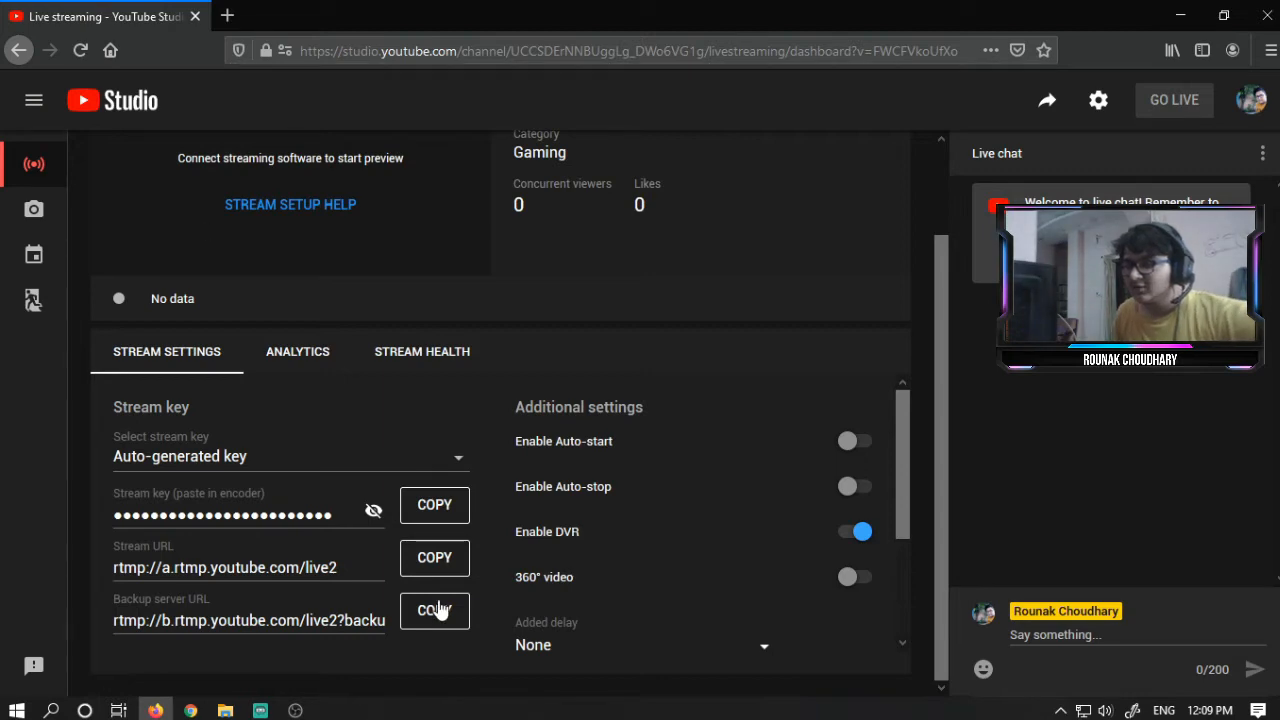
{"action": "left_click", "coordinate": [450, 521]}
- Switch to OBS and apply the copied stream key in the Stream settings
{"action": "key", "text": "alt+Tab"}
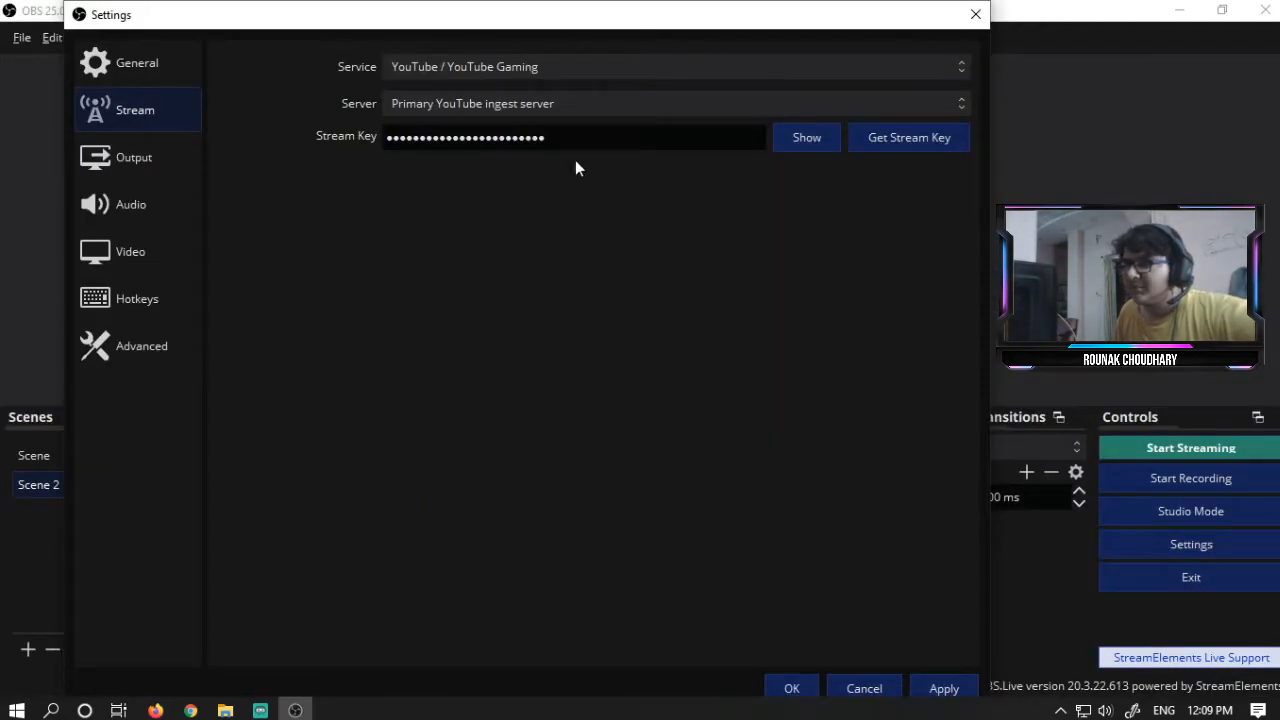
{"action": "left_click_drag", "start_coordinate": [548, 137], "coordinate": [270, 170]}
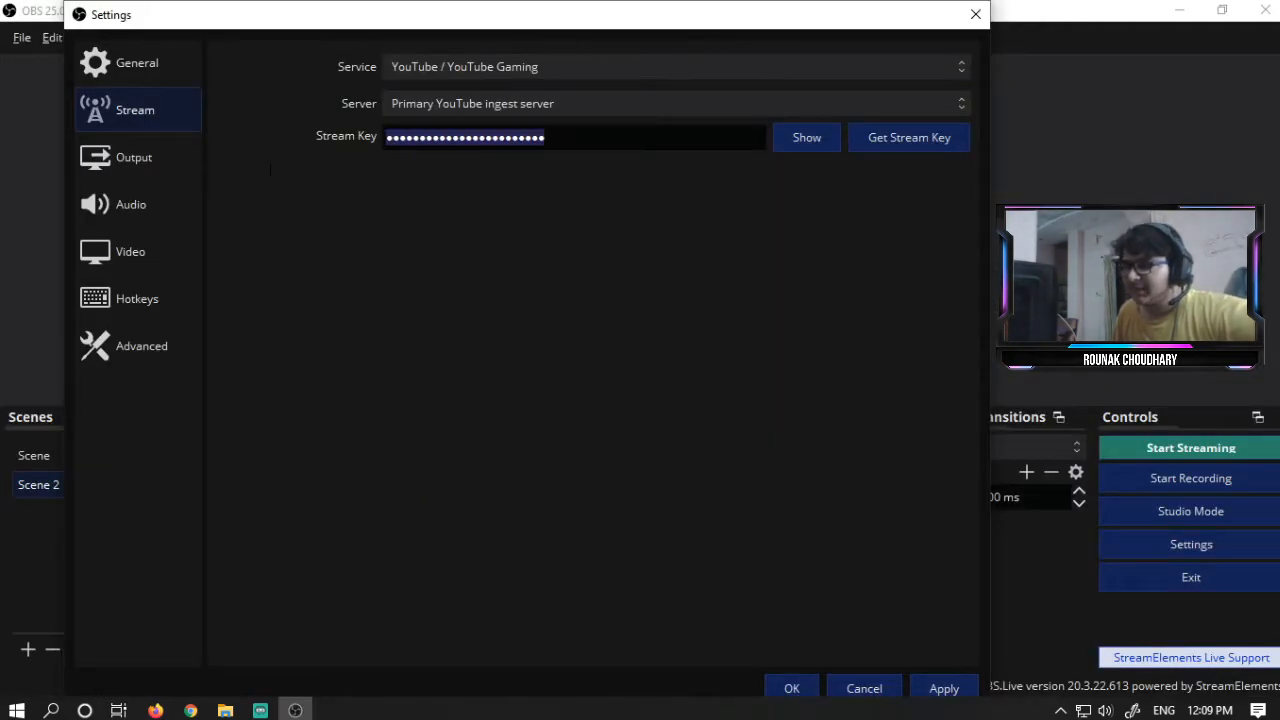
{"action": "left_click", "coordinate": [936, 688]}
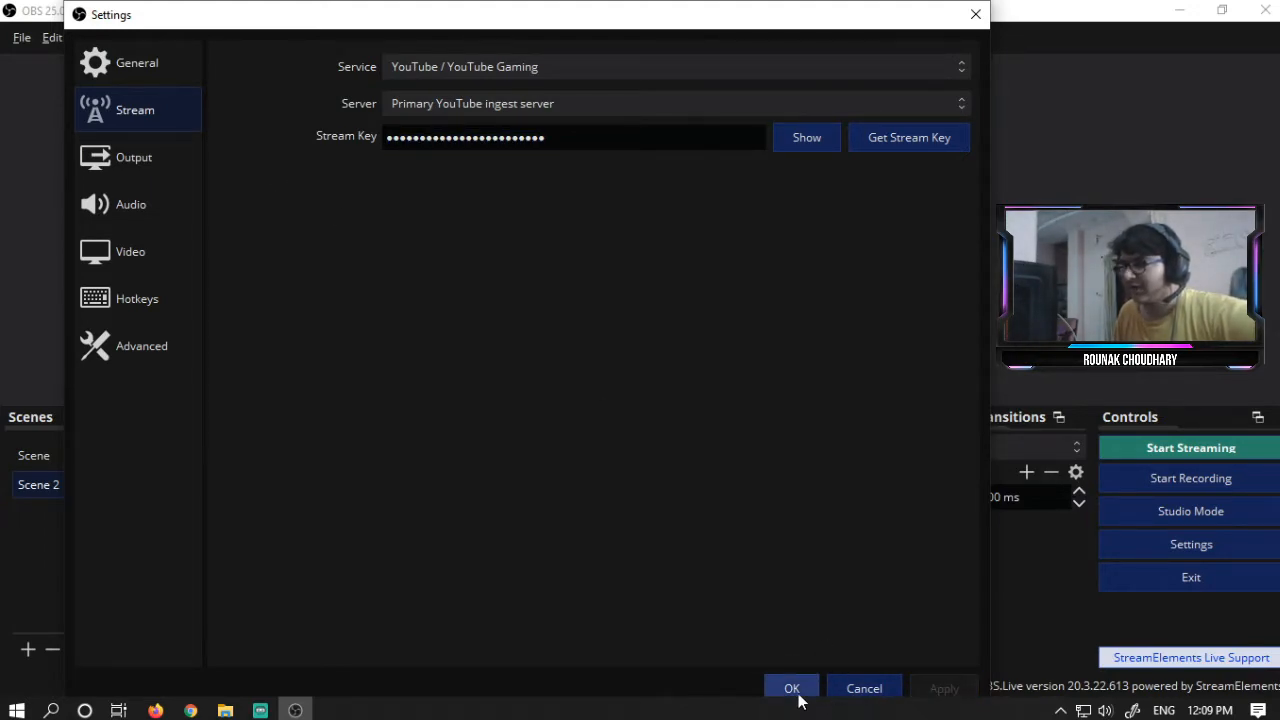
{"action": "left_click", "coordinate": [797, 693]}
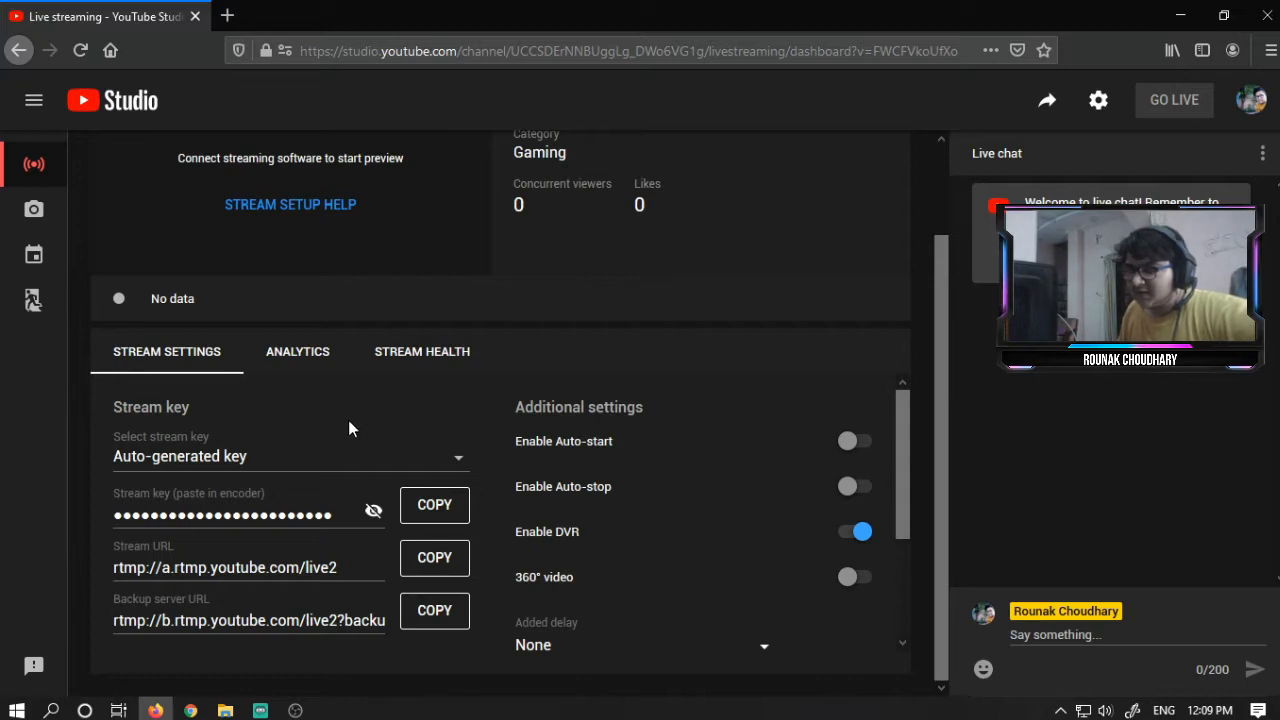
- Examine the stream key selection and the additional stream settings
{"action": "left_click", "coordinate": [349, 456]}
{"action": "left_click", "coordinate": [305, 411]}
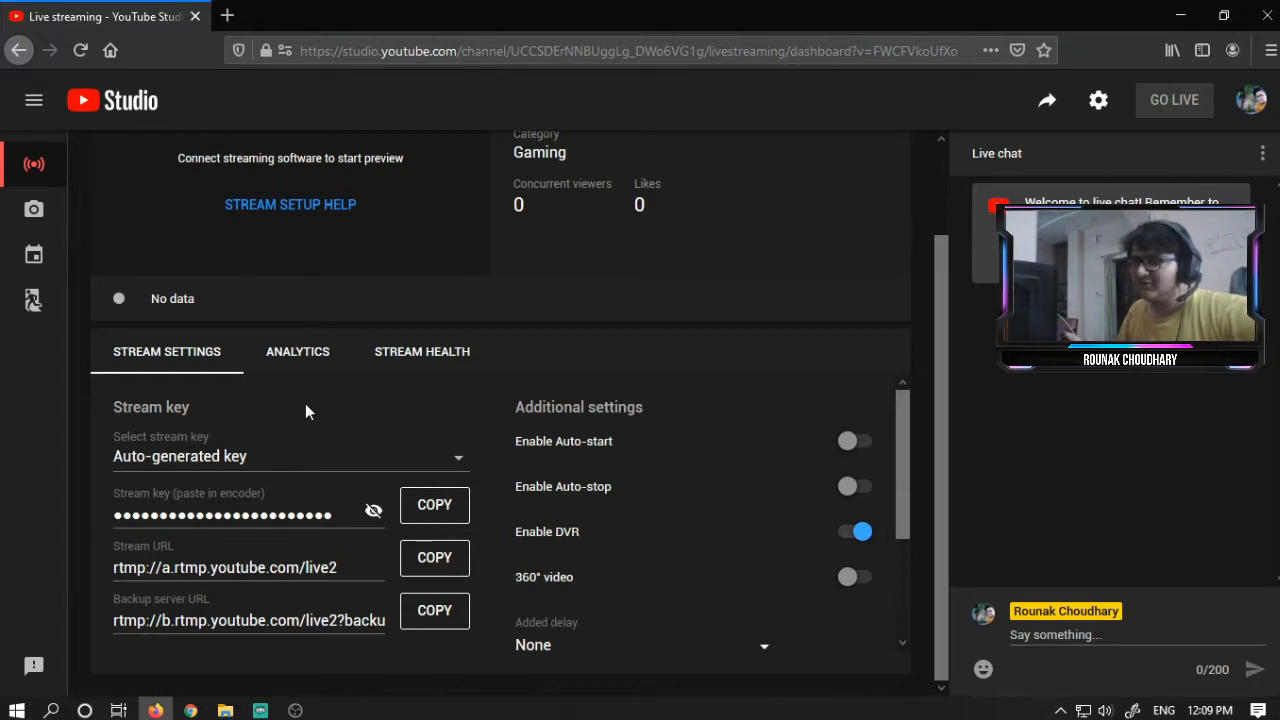
{"action": "left_click", "coordinate": [290, 456]}
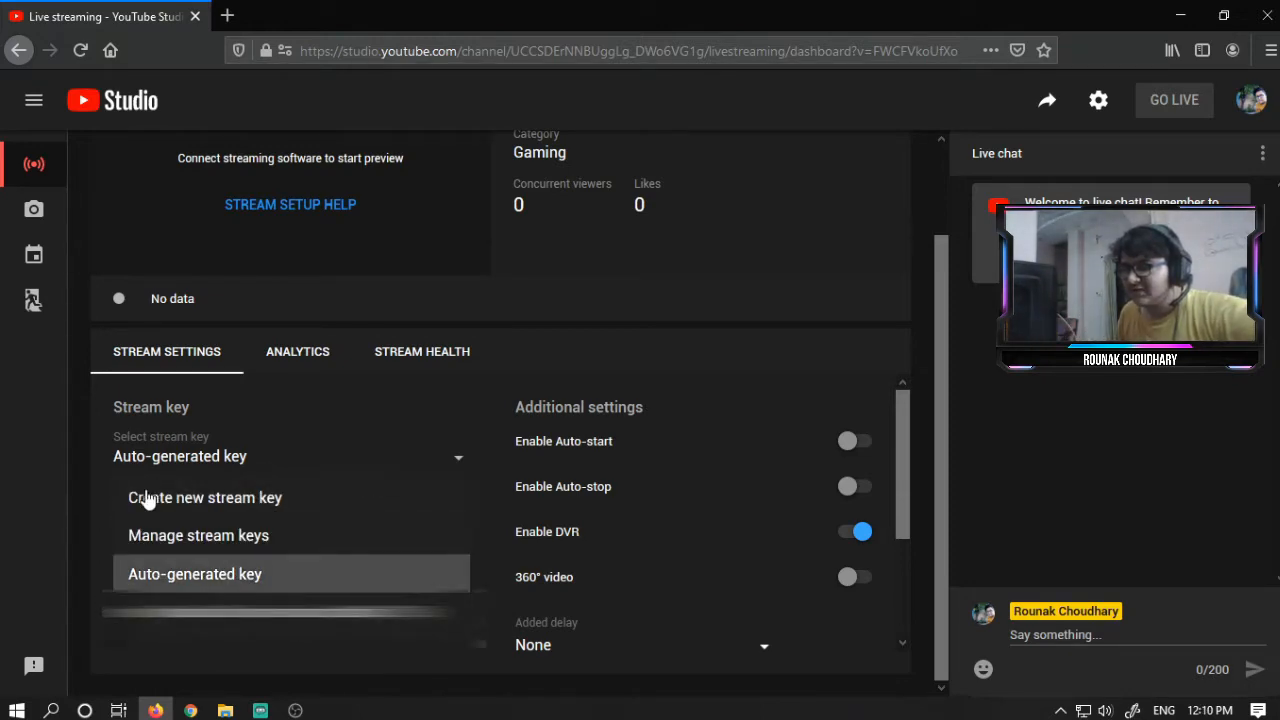
{"action": "left_click", "coordinate": [356, 390]}
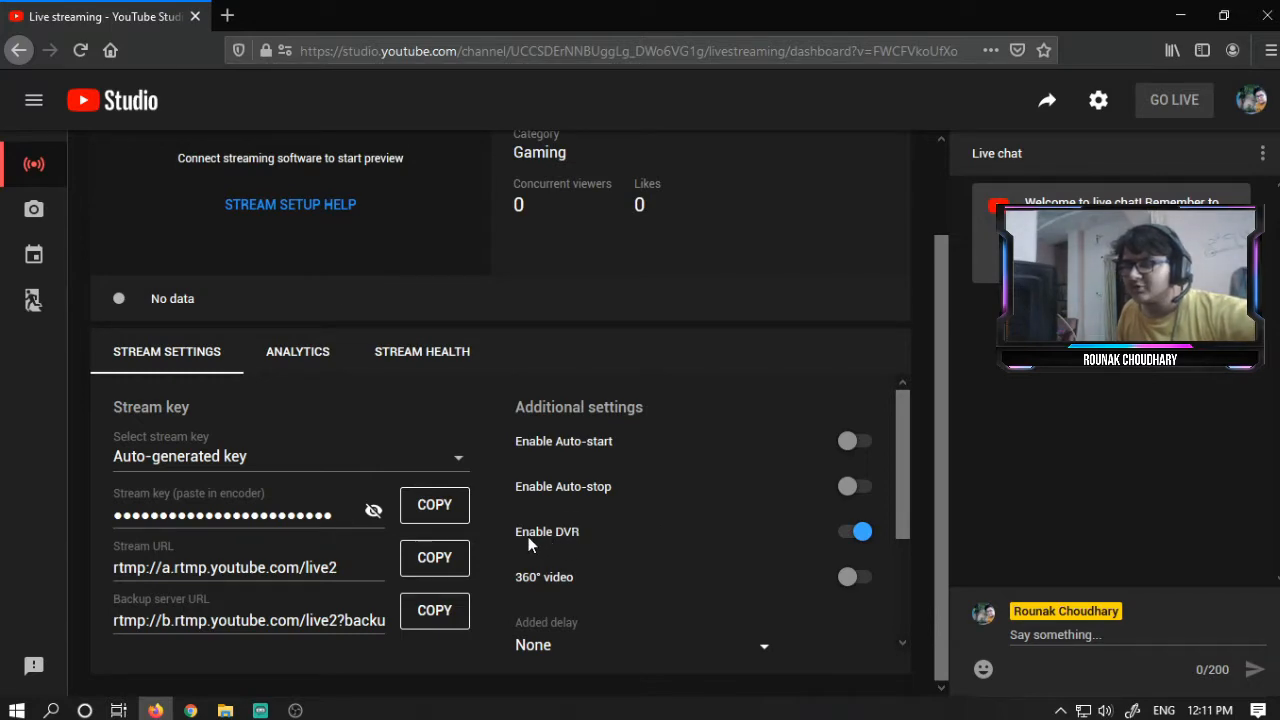
{"action": "left_click", "coordinate": [587, 537]}
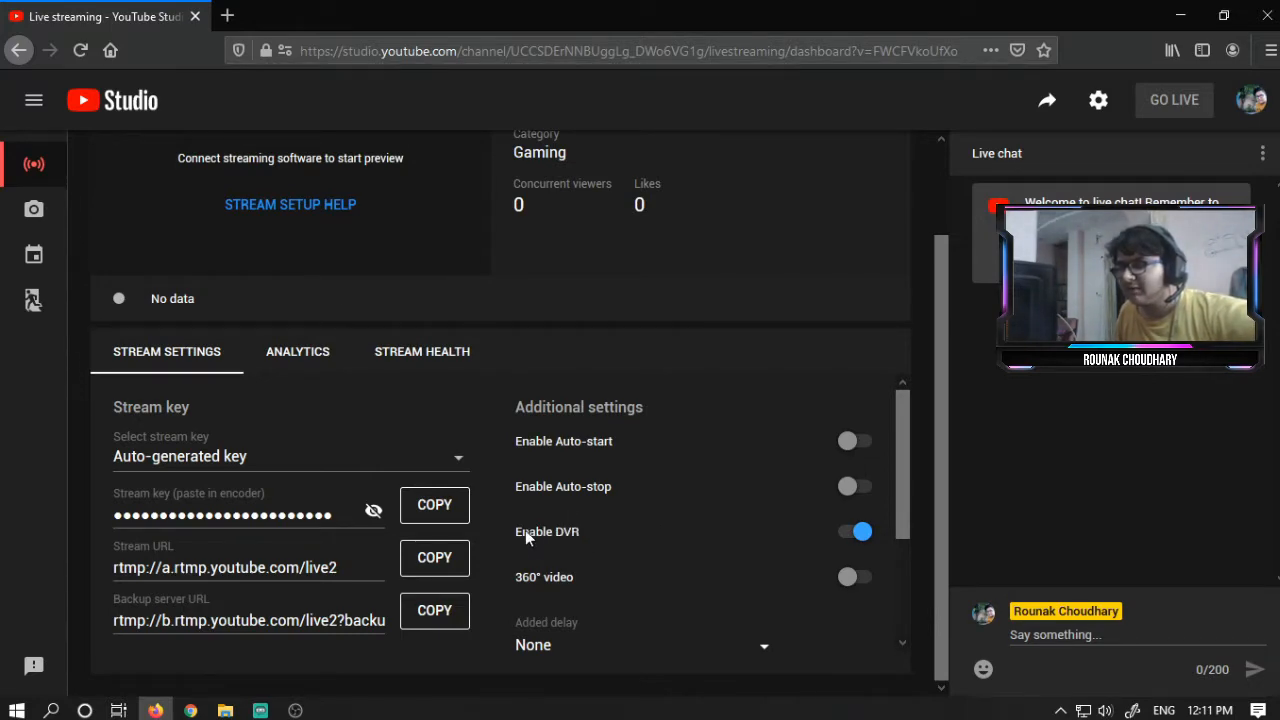
{"action": "left_click", "coordinate": [648, 531]}
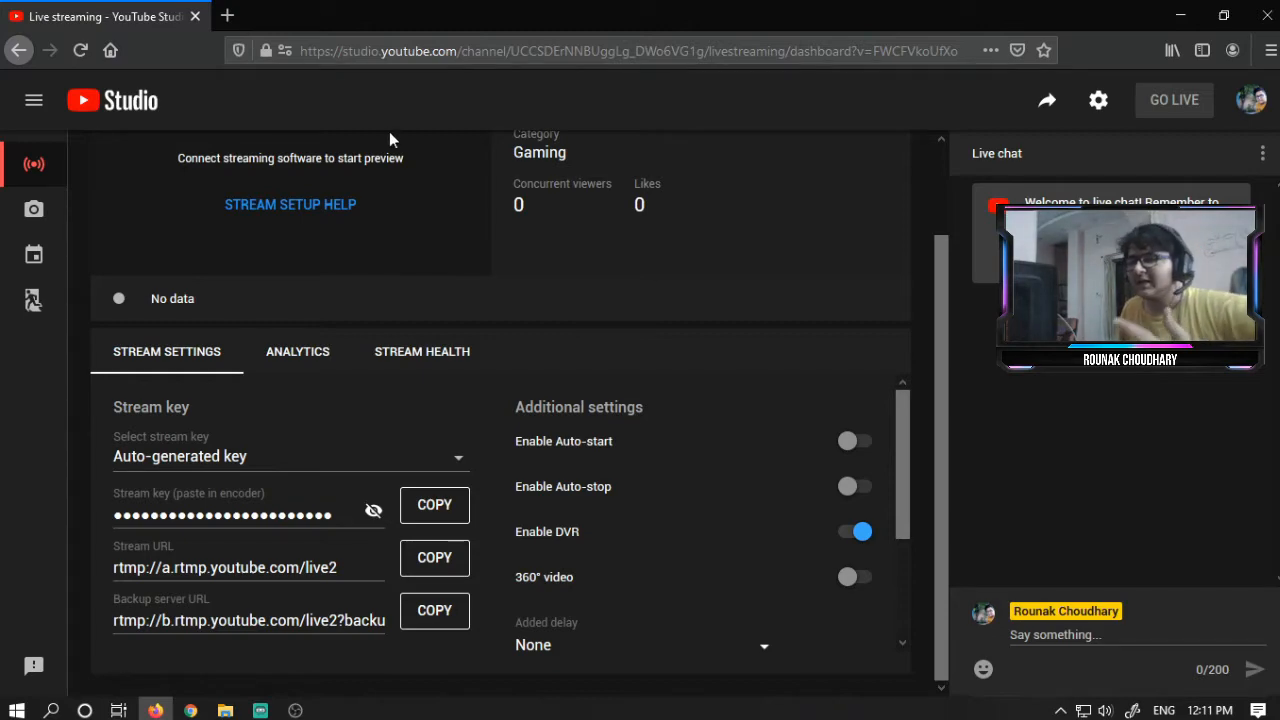
- Try Low-latency for the stream latency, then switch it back to Normal latency
{"action": "scroll", "coordinate": [593, 449], "scroll_direction": "down", "scroll_amount": 3}
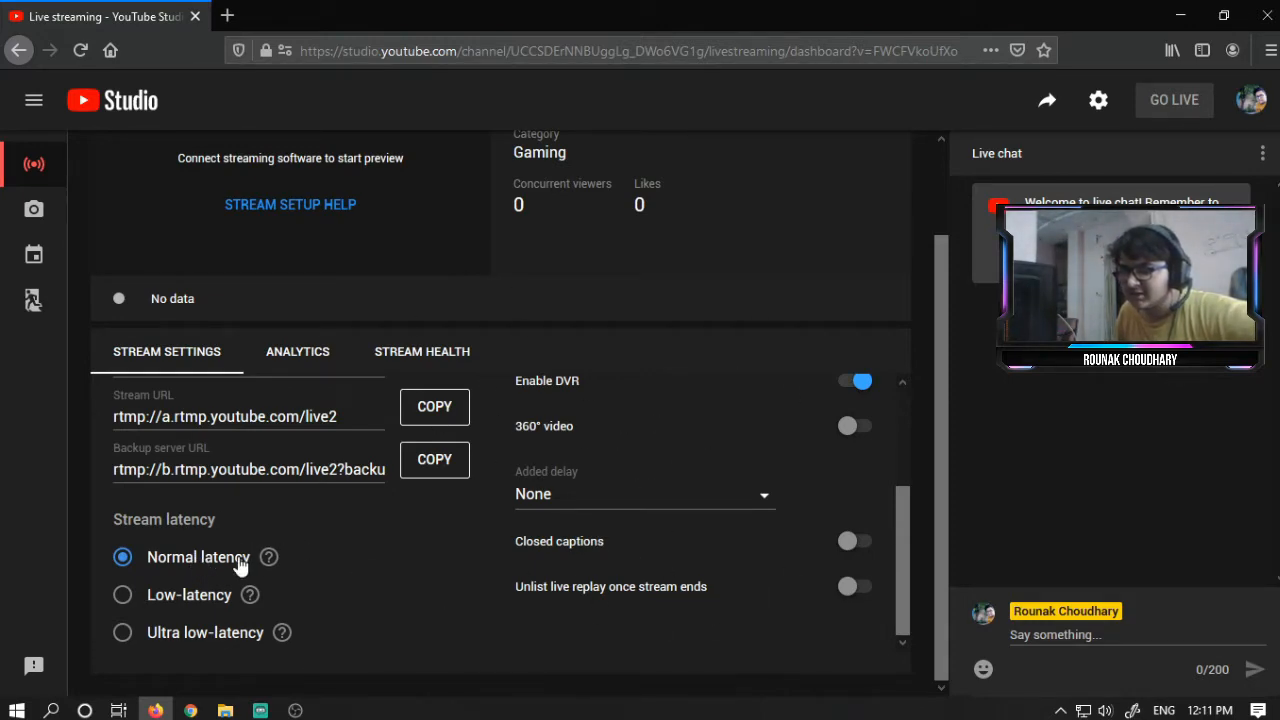
{"action": "left_click_drag", "start_coordinate": [149, 519], "coordinate": [220, 526]}
{"action": "left_click", "coordinate": [317, 551]}
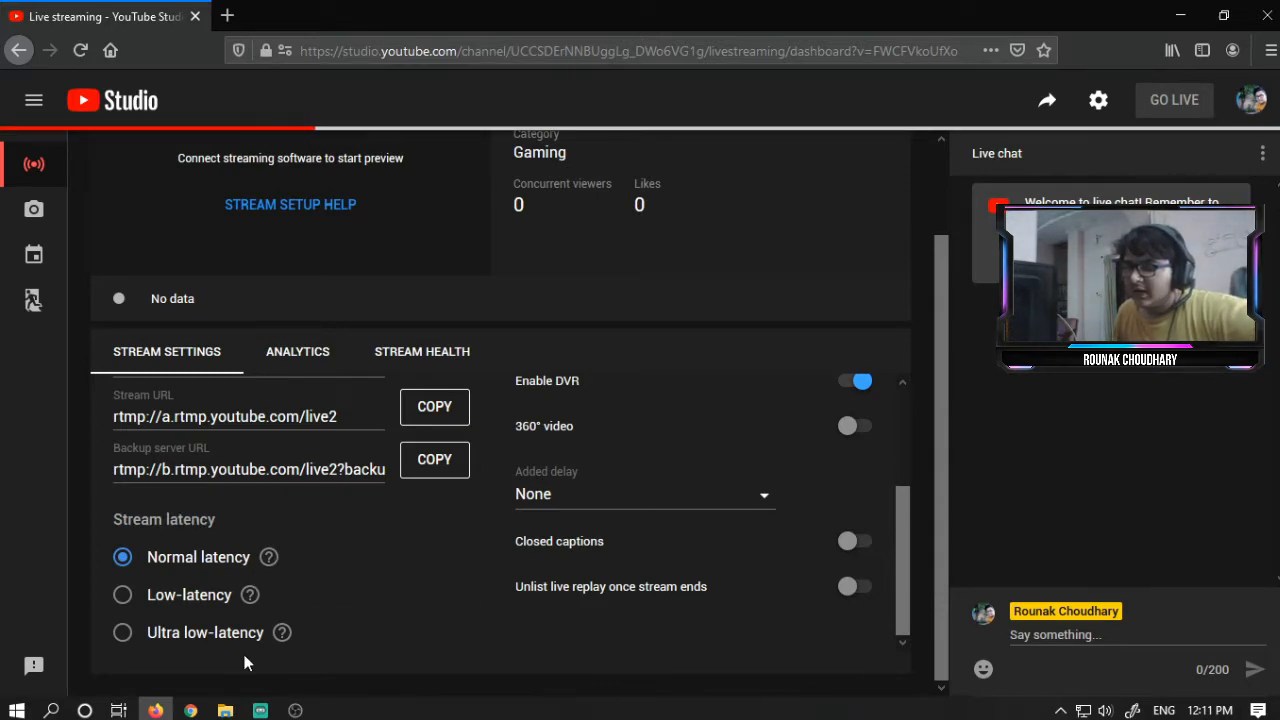
{"action": "left_click", "coordinate": [200, 600]}
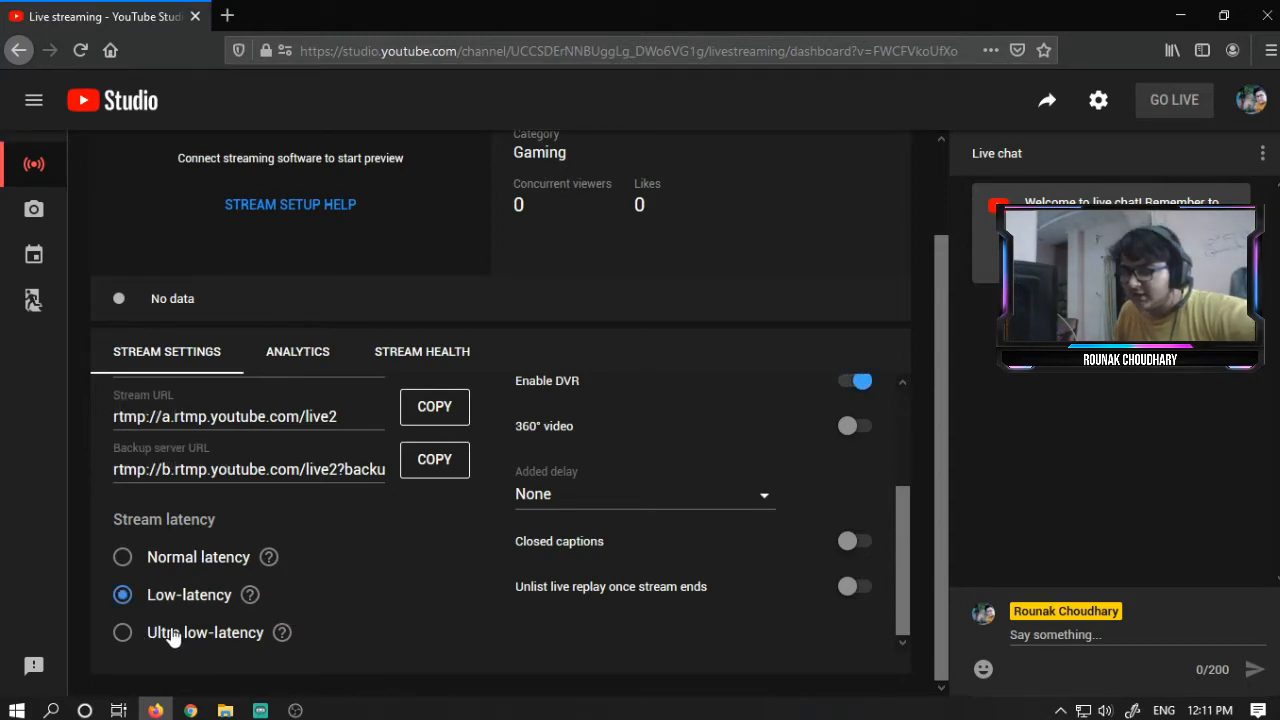
{"action": "mouse_move", "coordinate": [281, 640]}
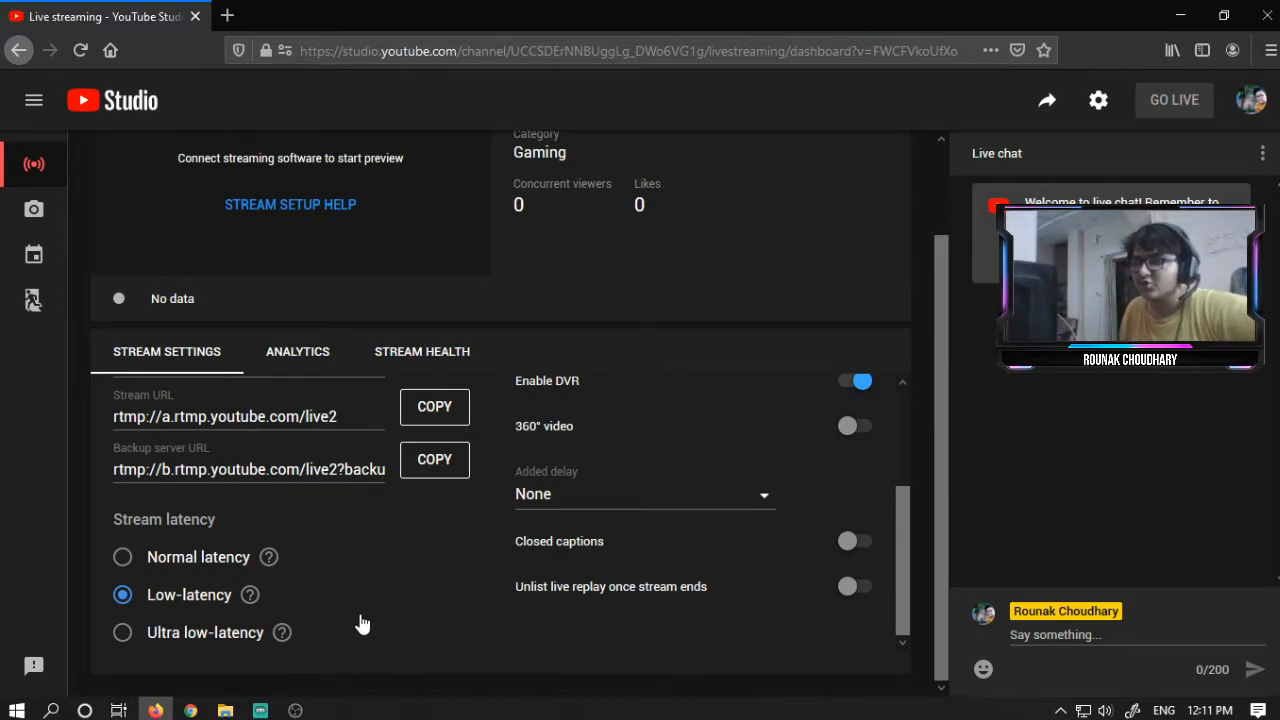
{"action": "mouse_move", "coordinate": [248, 604]}
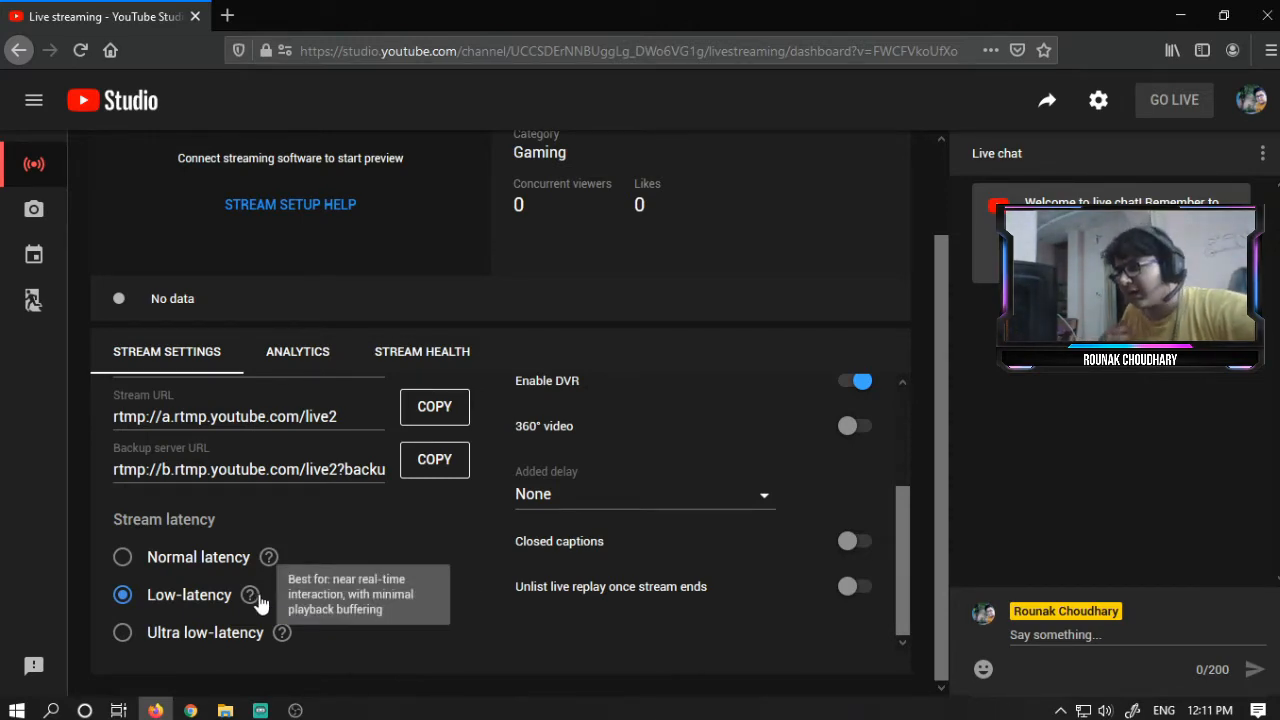
{"action": "left_click", "coordinate": [230, 563]}
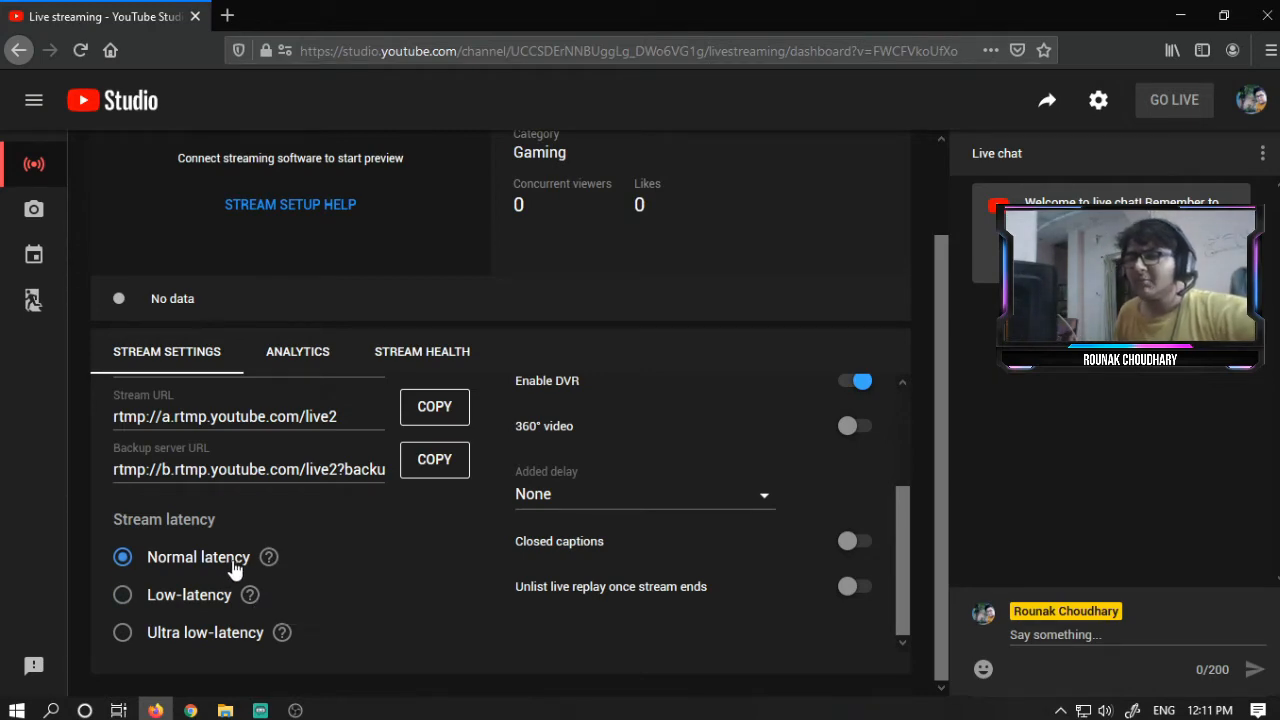
{"action": "mouse_move", "coordinate": [263, 558]}
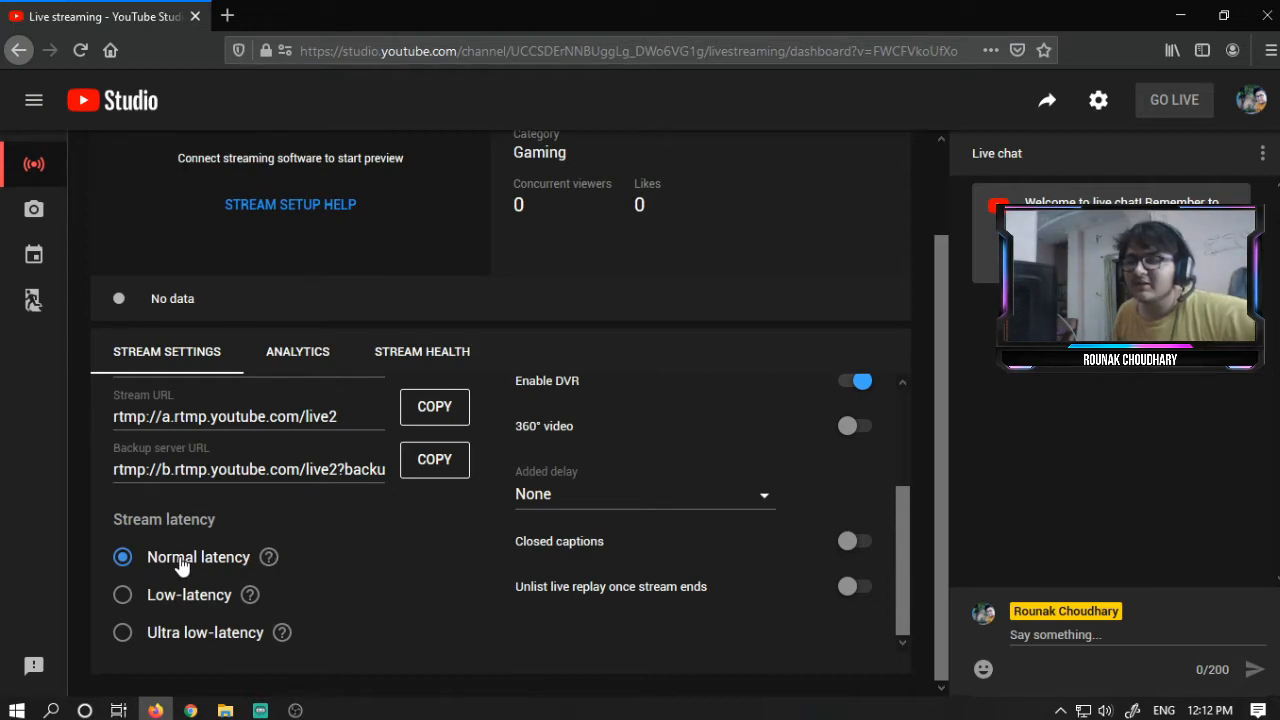
- Browse the Analytics and Stream Health tabs, then return to Stream Settings
{"action": "scroll", "coordinate": [400, 600], "scroll_direction": "up", "scroll_amount": 3}
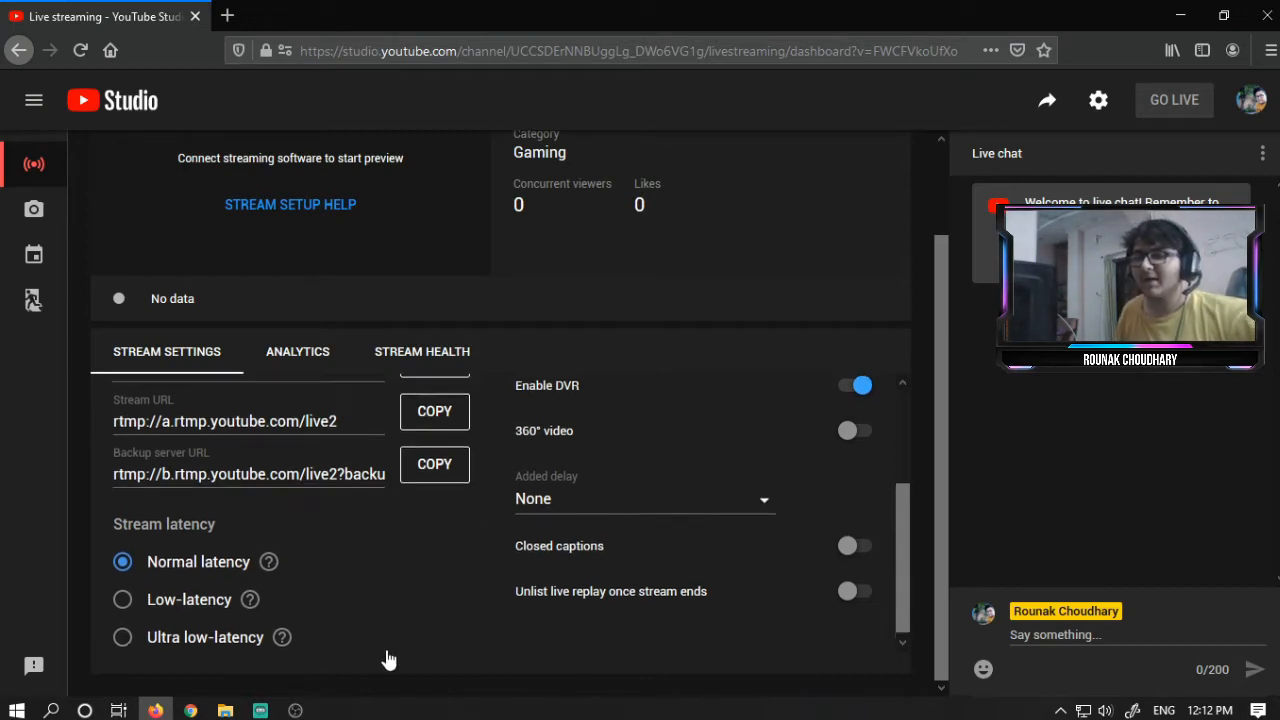
{"action": "left_click", "coordinate": [331, 368]}
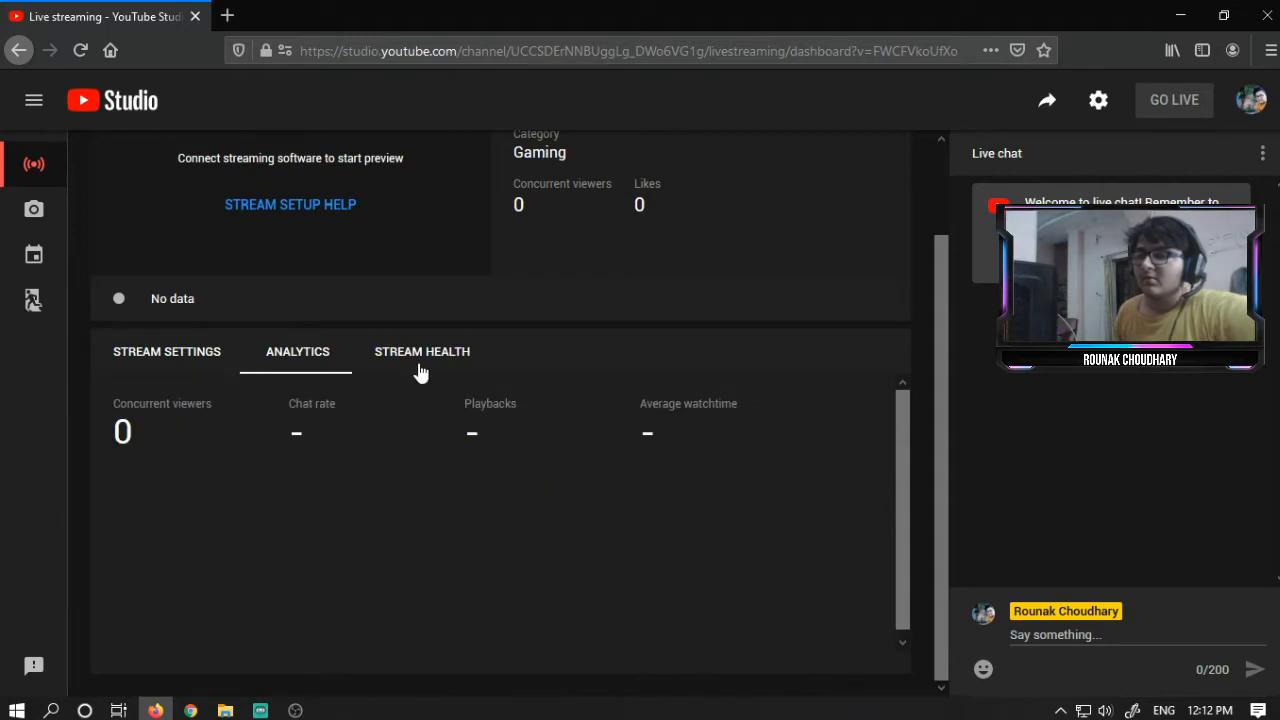
{"action": "left_click", "coordinate": [420, 368]}
{"action": "left_click", "coordinate": [308, 364]}
{"action": "left_click", "coordinate": [167, 370]}
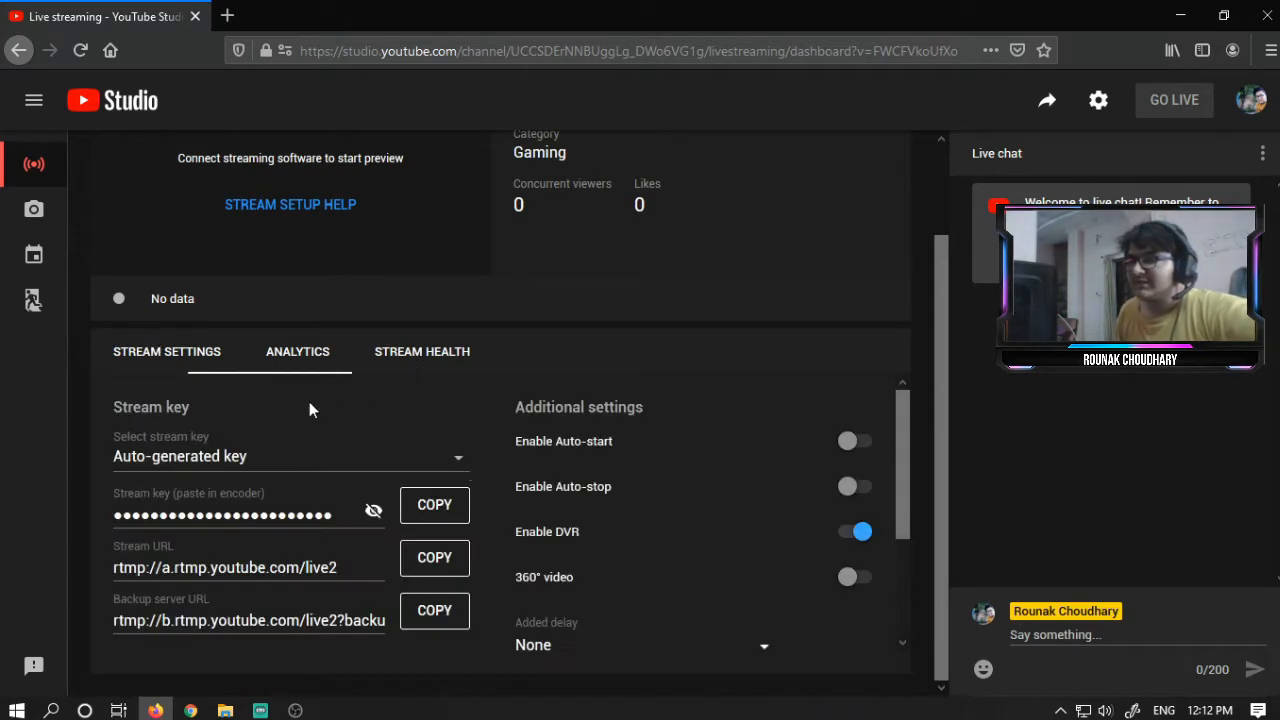
- Switch back to the OBS Settings window and open the Output section
{"action": "scroll", "coordinate": [557, 486], "scroll_direction": "up", "scroll_amount": 2}
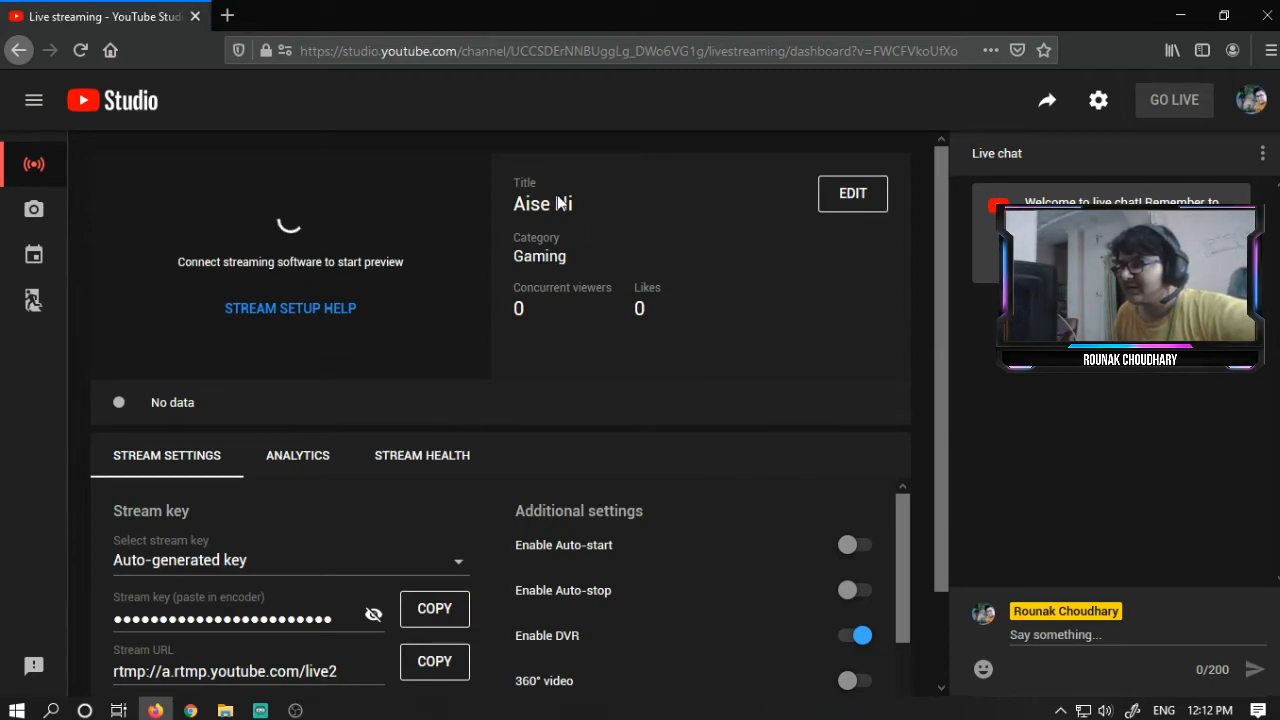
{"action": "key", "text": "alt+Tab"}
{"action": "key", "text": "alt+Tab"}
{"action": "key", "text": "alt+Tab"}
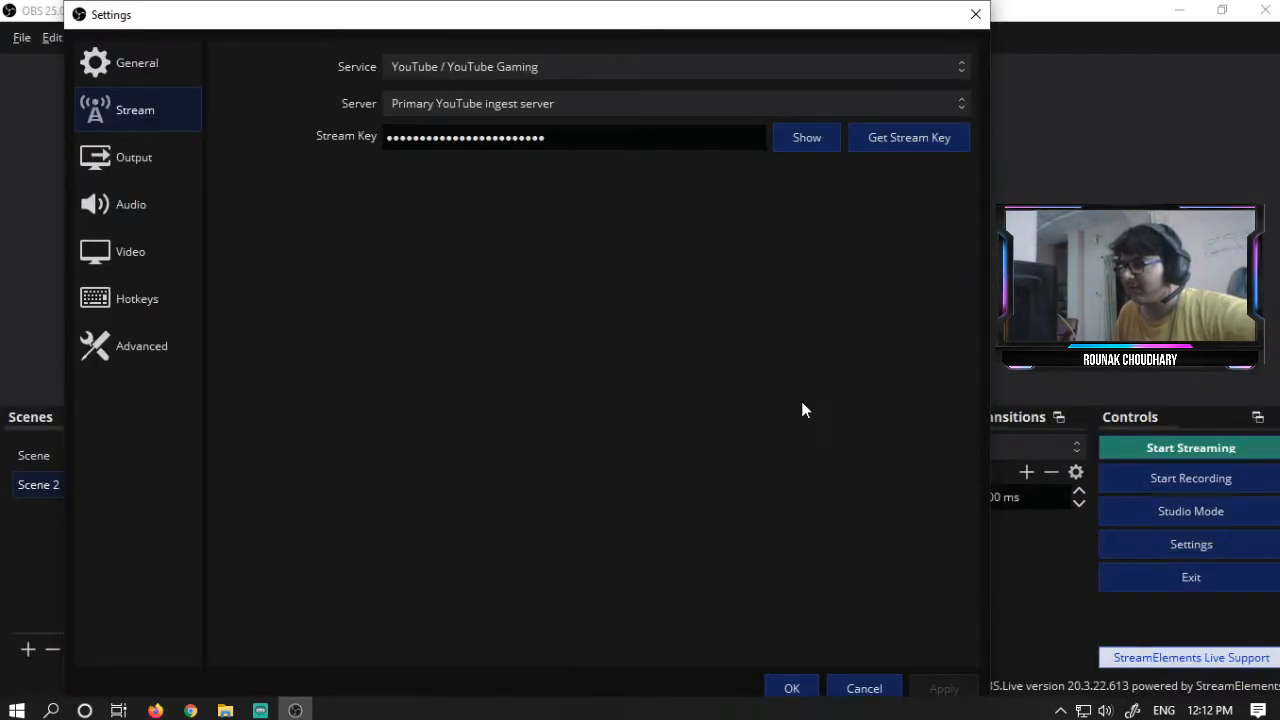
{"action": "key", "text": "alt+Tab"}
{"action": "key", "text": "alt+Tab"}
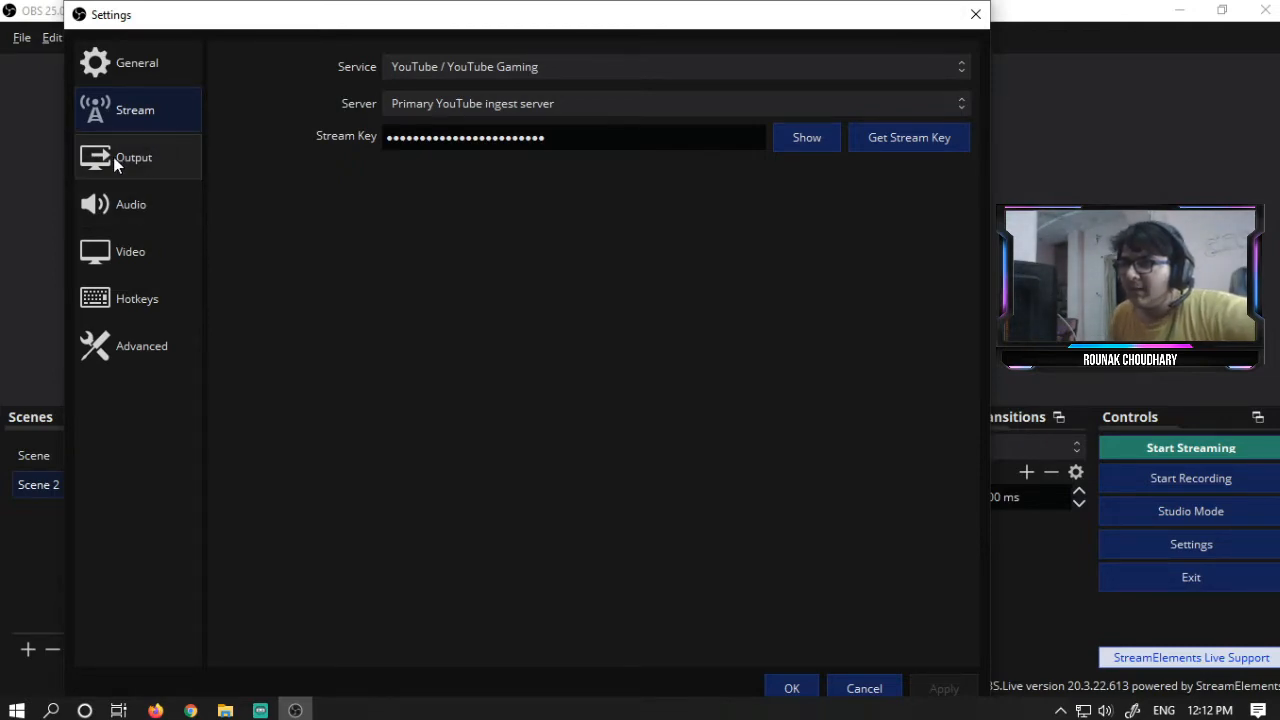
{"action": "left_click", "coordinate": [113, 157]}
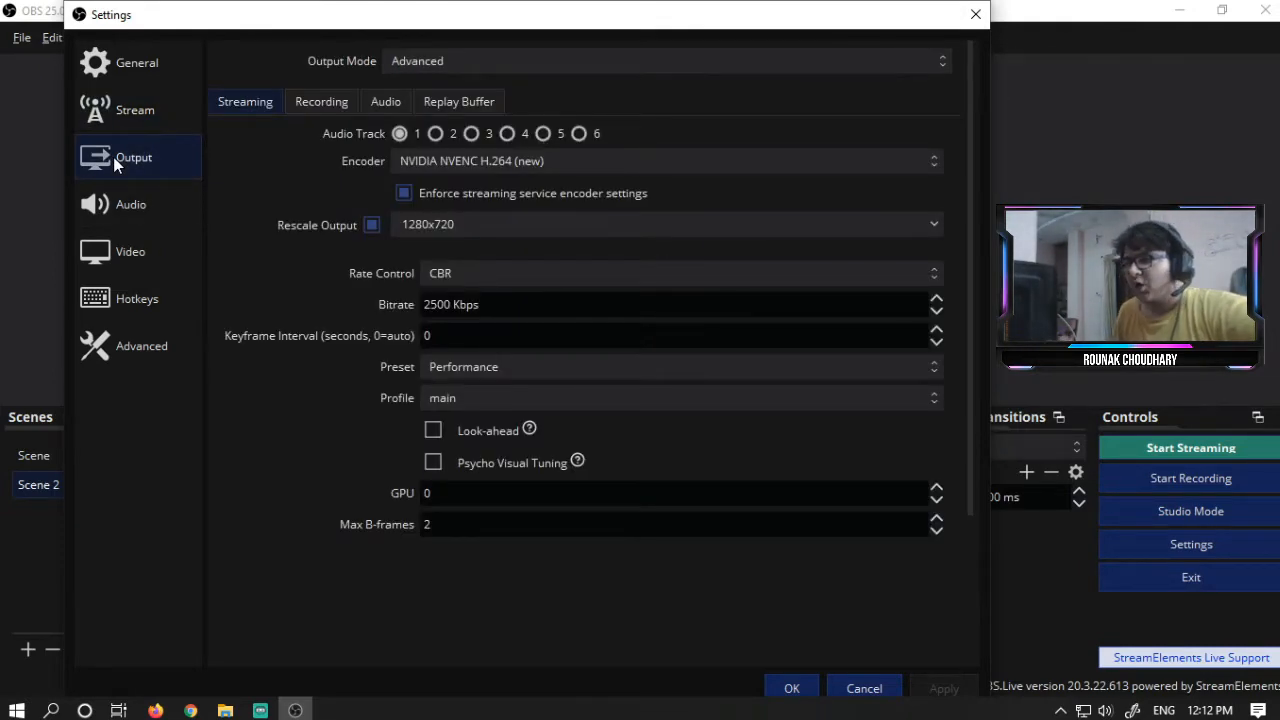
- Try the Simple output mode, then switch the output mode back to Advanced
{"action": "left_click", "coordinate": [452, 65]}
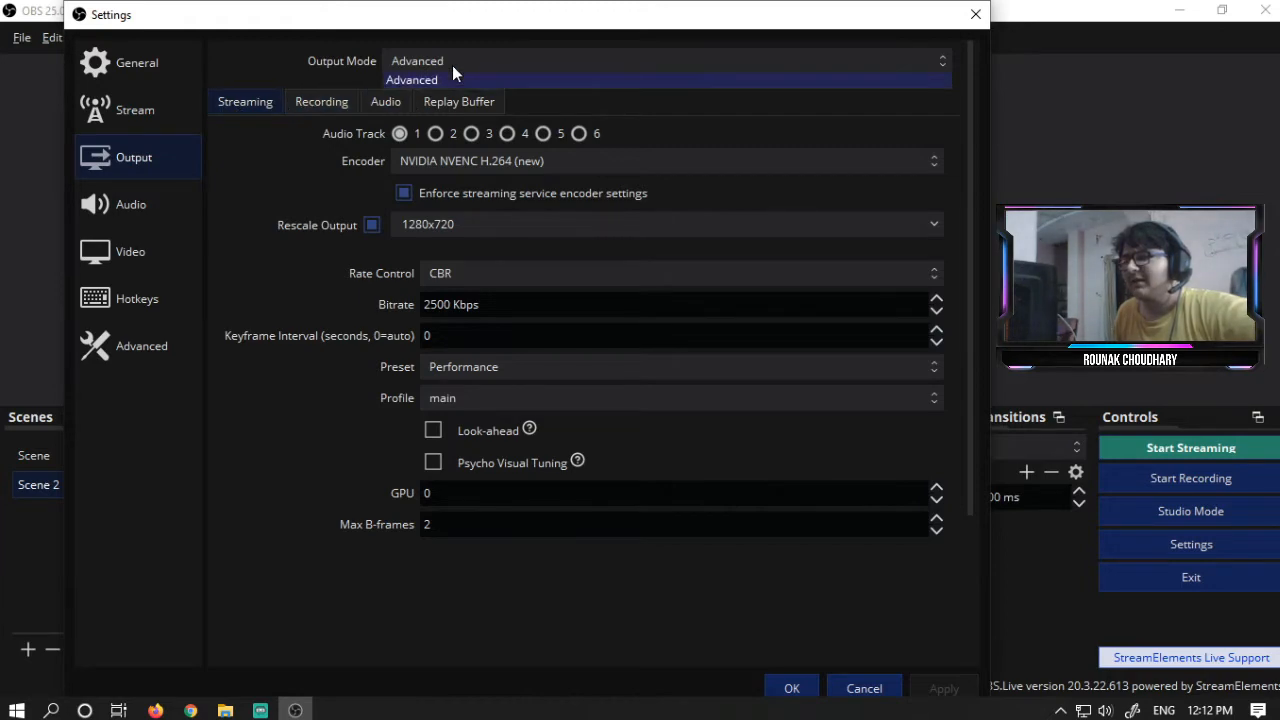
{"action": "left_click", "coordinate": [453, 77]}
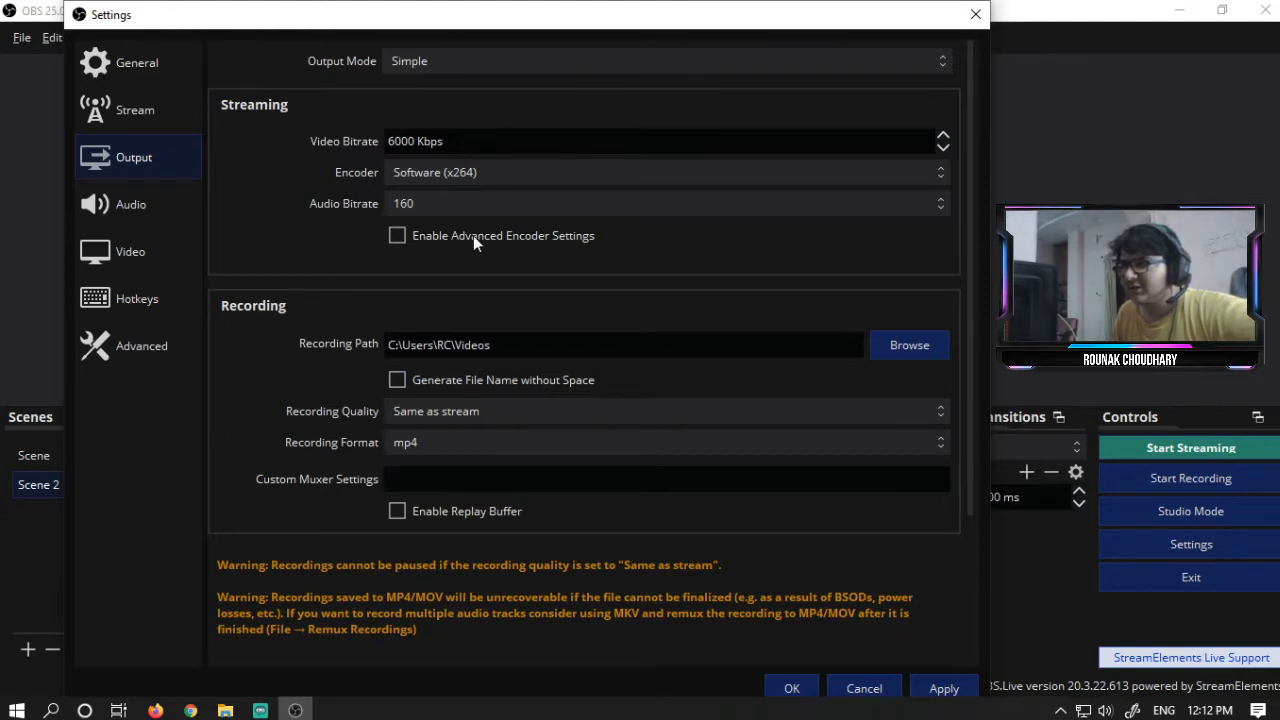
{"action": "left_click", "coordinate": [540, 79]}
{"action": "left_click", "coordinate": [528, 97]}
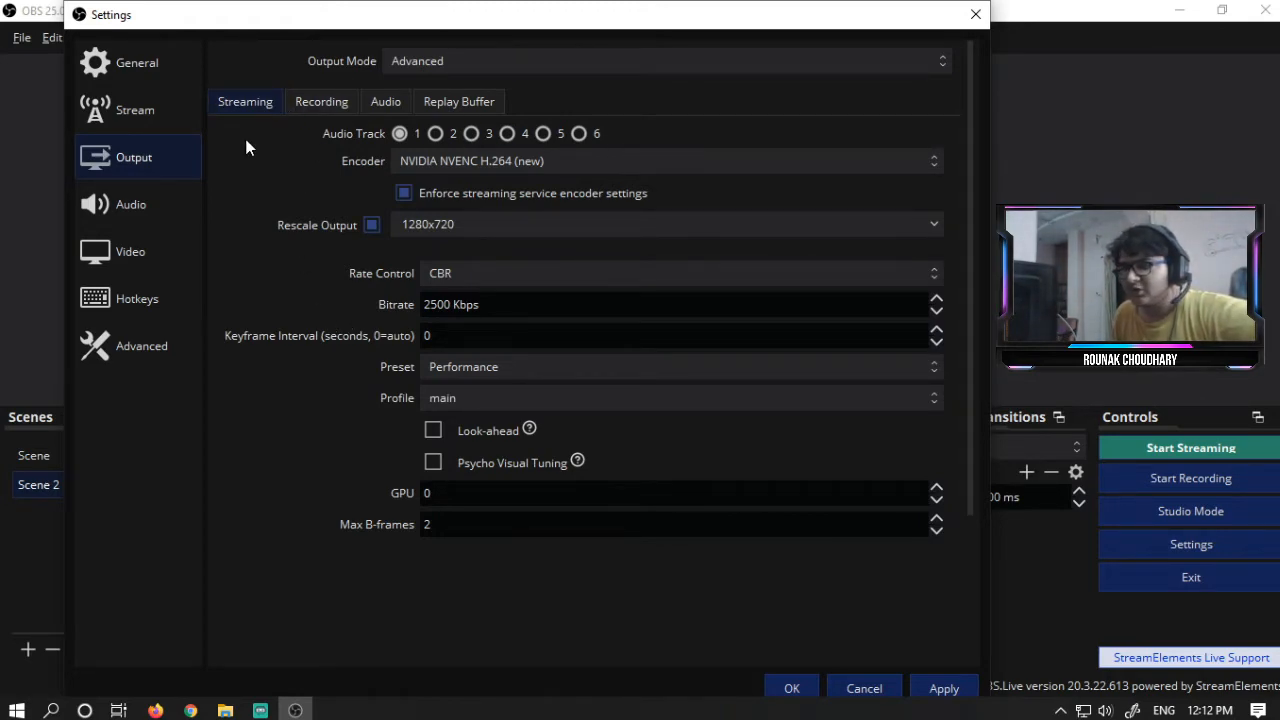
- Set the streaming encoder to x264 and keep CBR as the rate control
{"action": "left_click", "coordinate": [533, 169]}
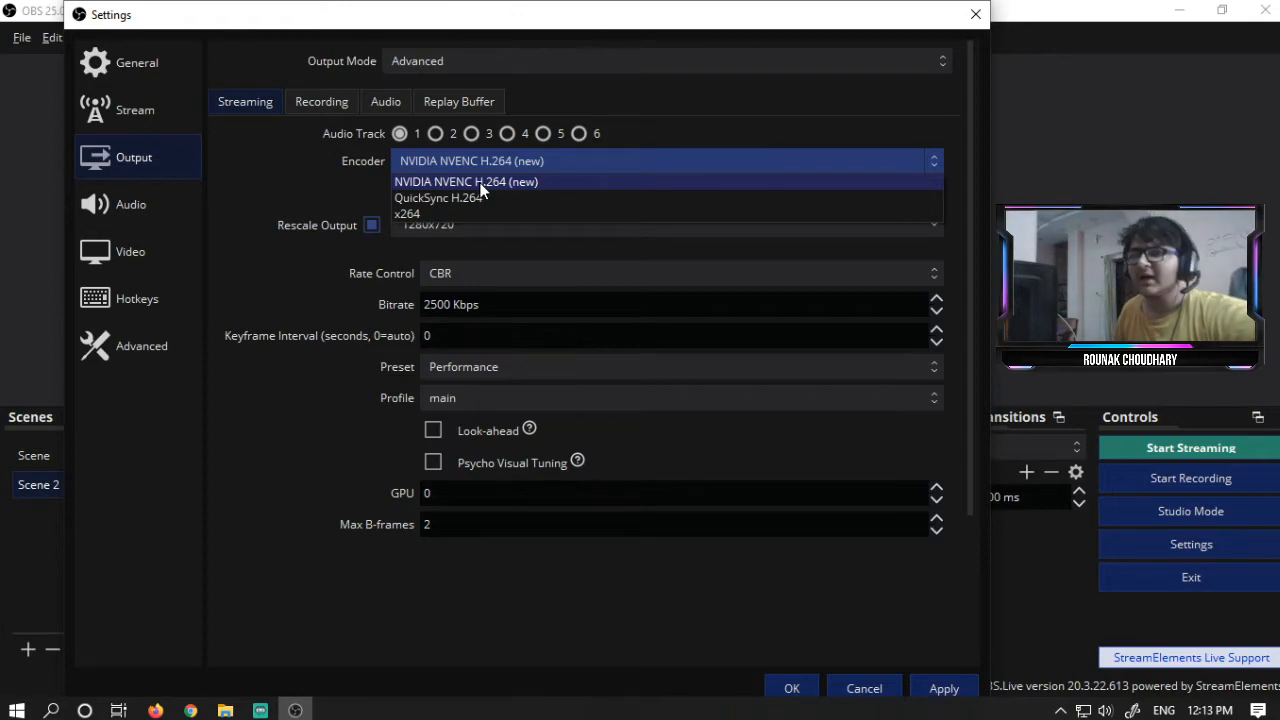
{"action": "left_click", "coordinate": [430, 213]}
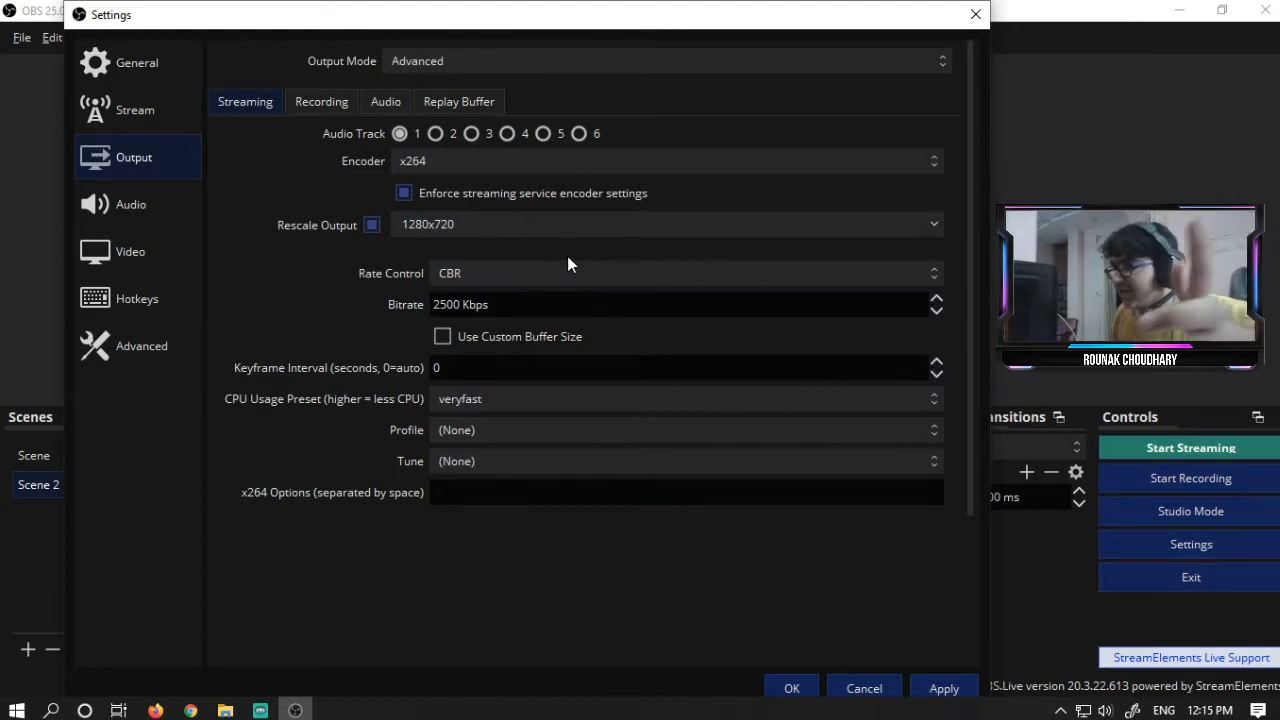
{"action": "left_click", "coordinate": [466, 271]}
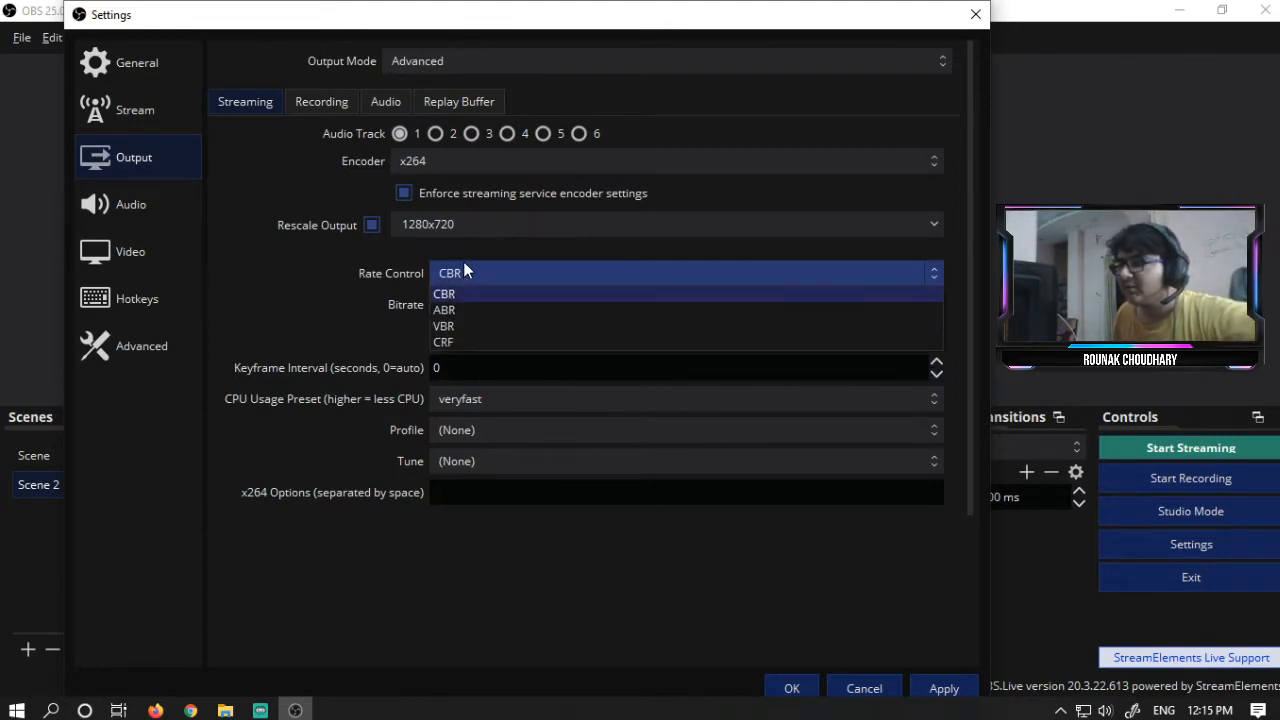
{"action": "left_click", "coordinate": [442, 270]}
{"action": "left_click", "coordinate": [451, 270]}
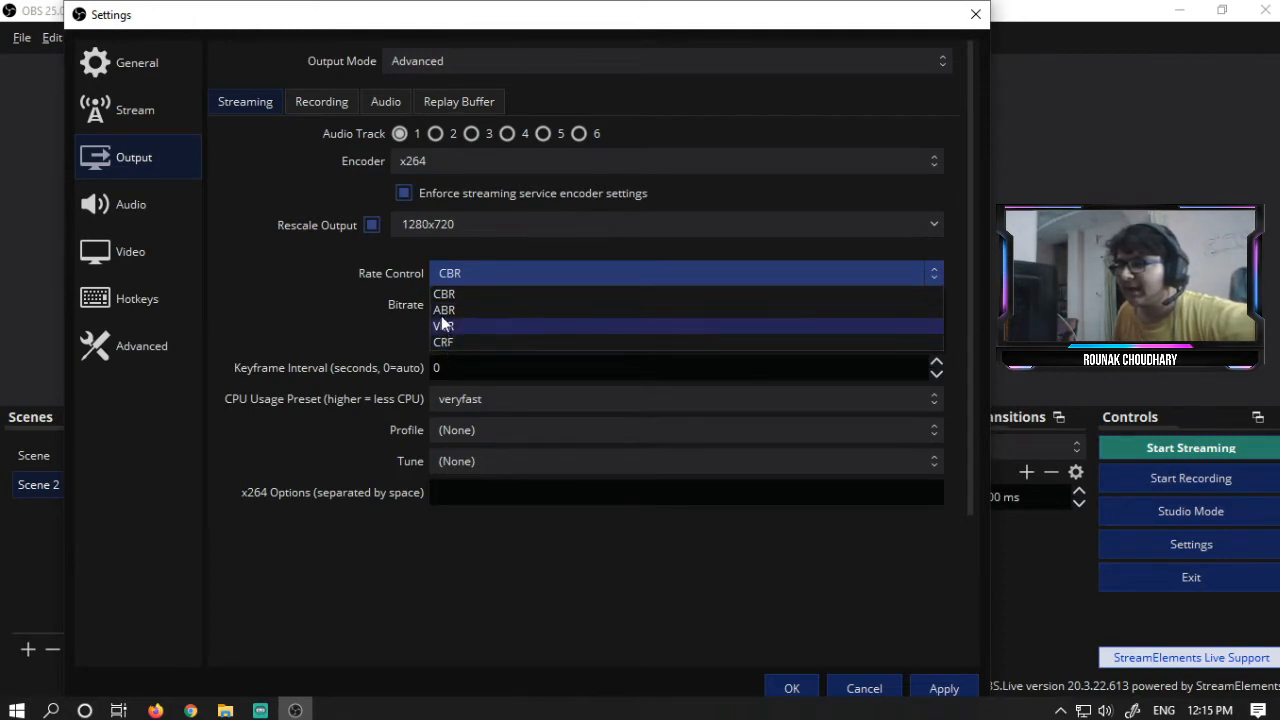
{"action": "left_click", "coordinate": [486, 293]}
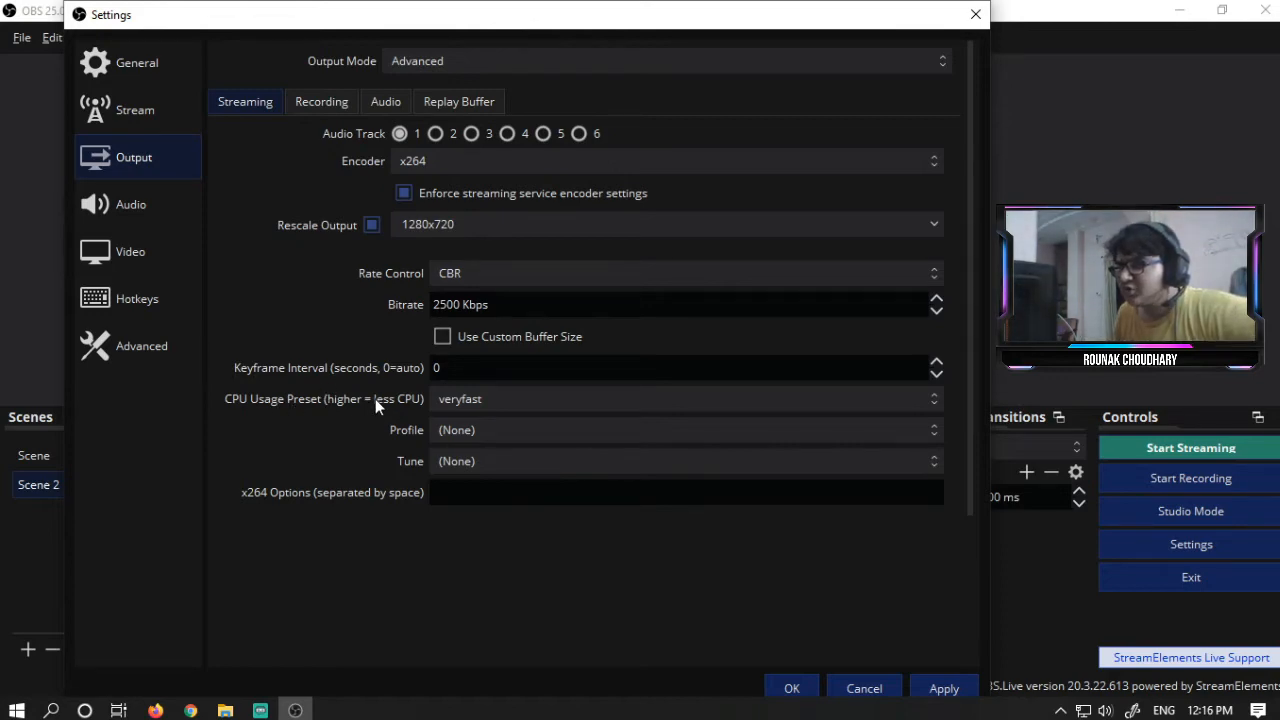
- Set the CPU Usage Preset to superfast
{"action": "left_click", "coordinate": [497, 397]}
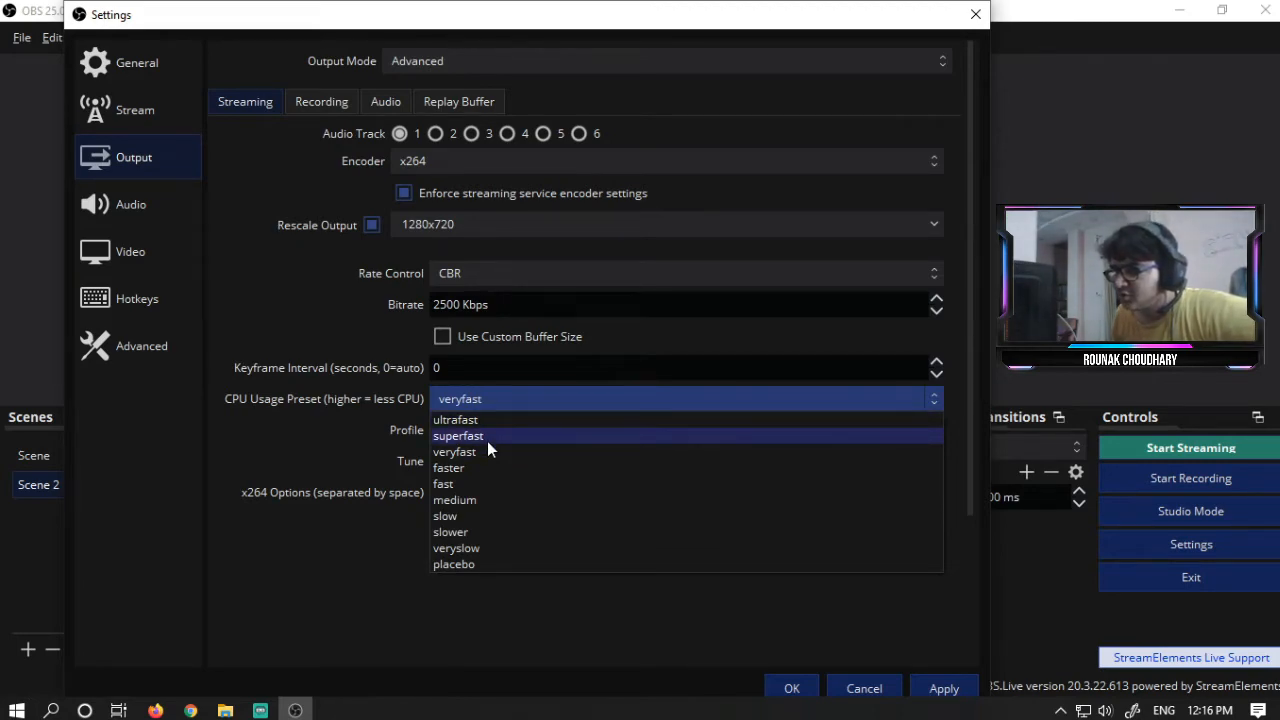
{"action": "left_click", "coordinate": [572, 440]}
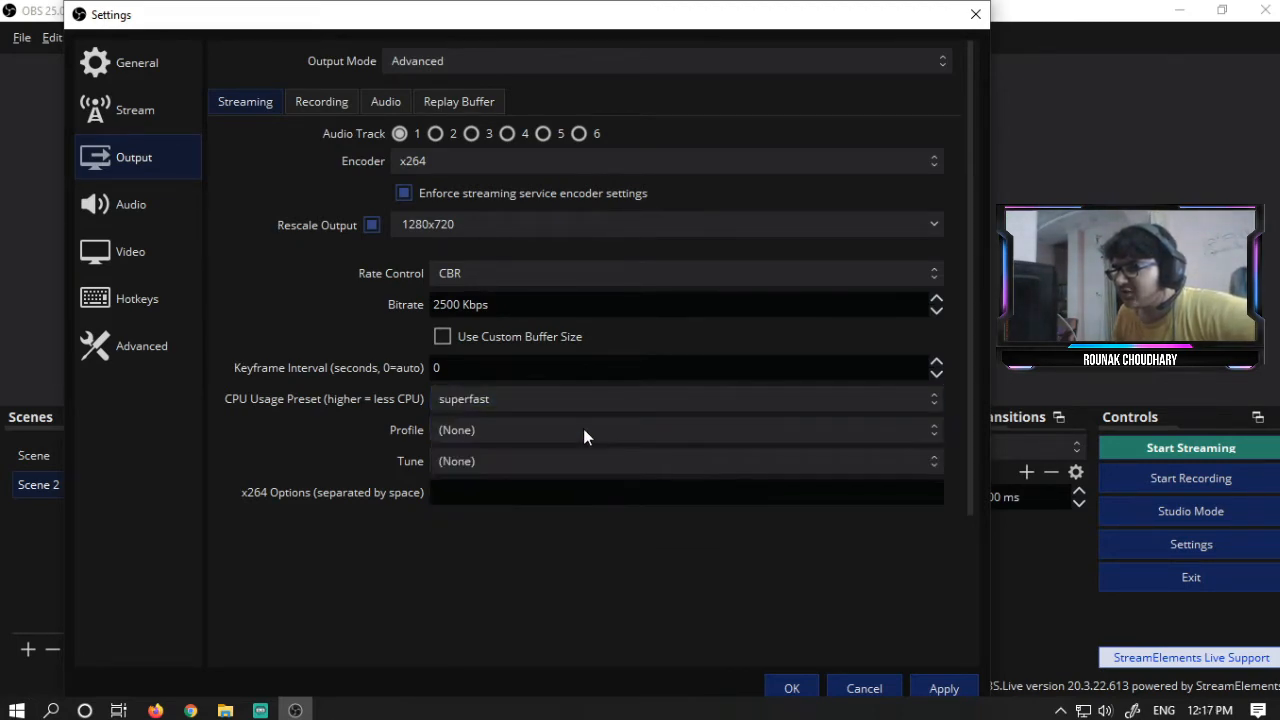
{"action": "left_click", "coordinate": [549, 400]}
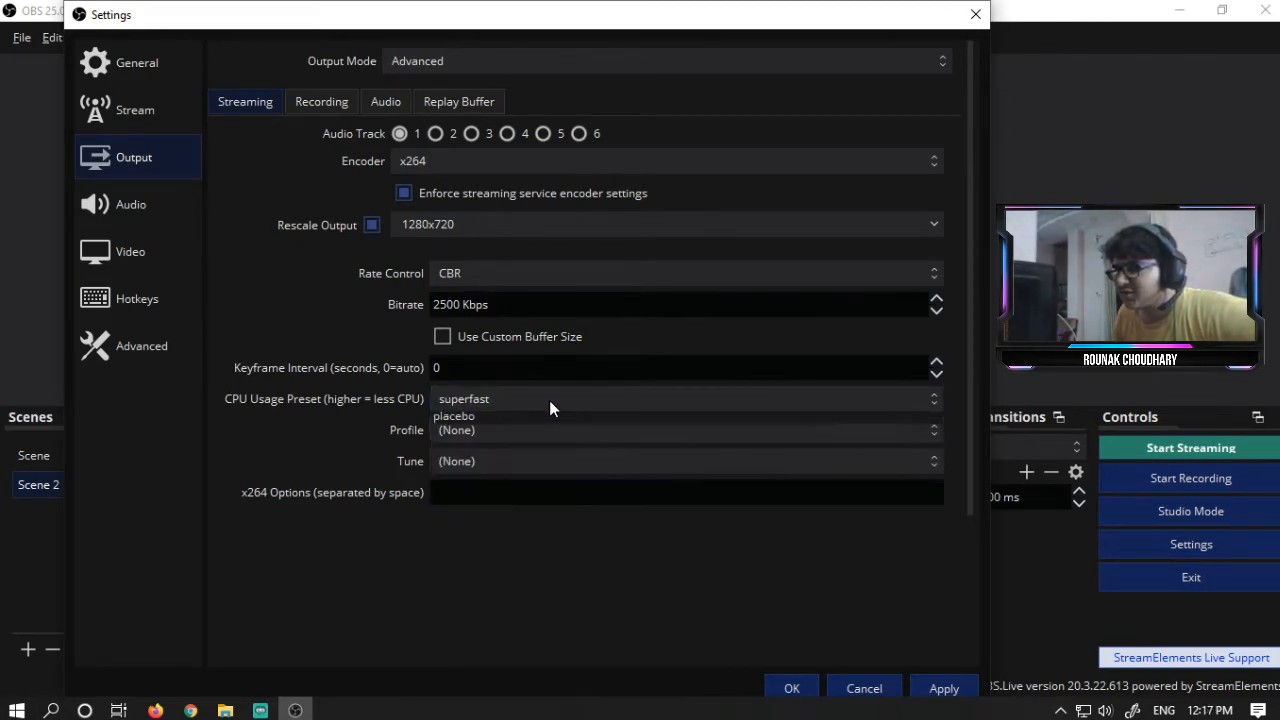
{"action": "left_click", "coordinate": [483, 390]}
{"action": "left_click", "coordinate": [472, 400]}
{"action": "left_click", "coordinate": [472, 400]}
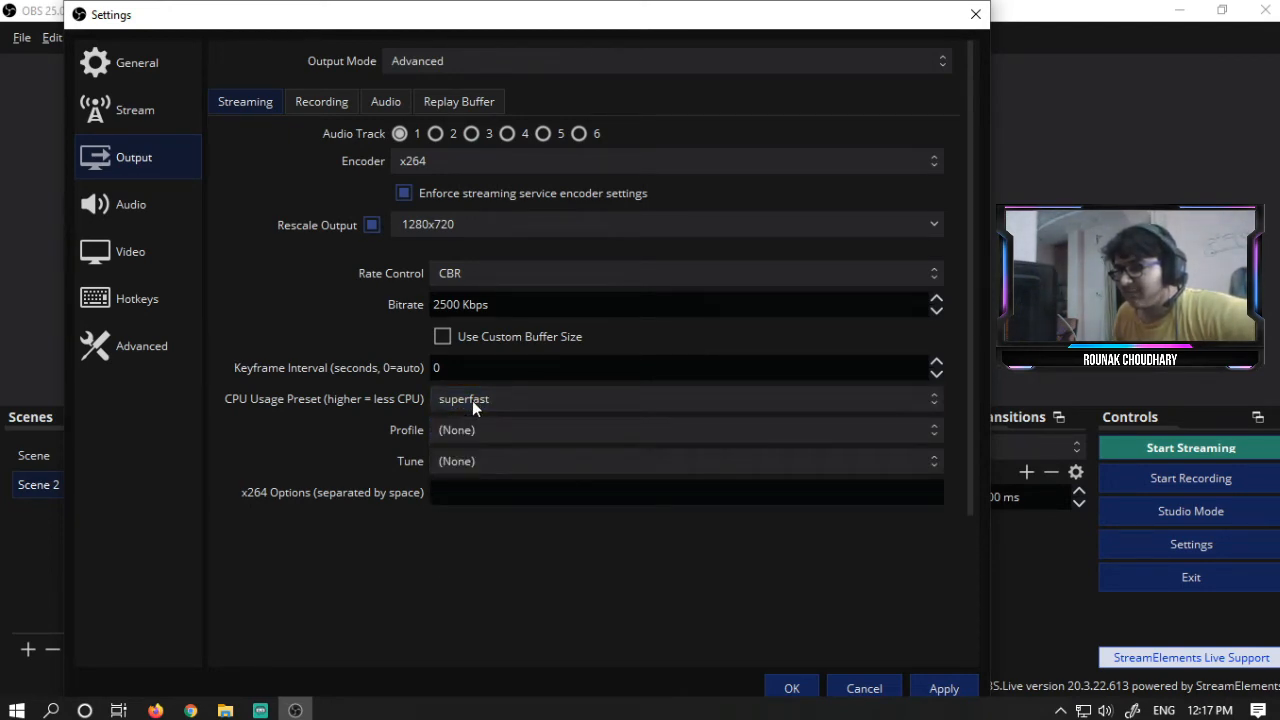
- Set the x264 Profile to high
{"action": "left_click", "coordinate": [470, 429]}
{"action": "left_click", "coordinate": [358, 433]}
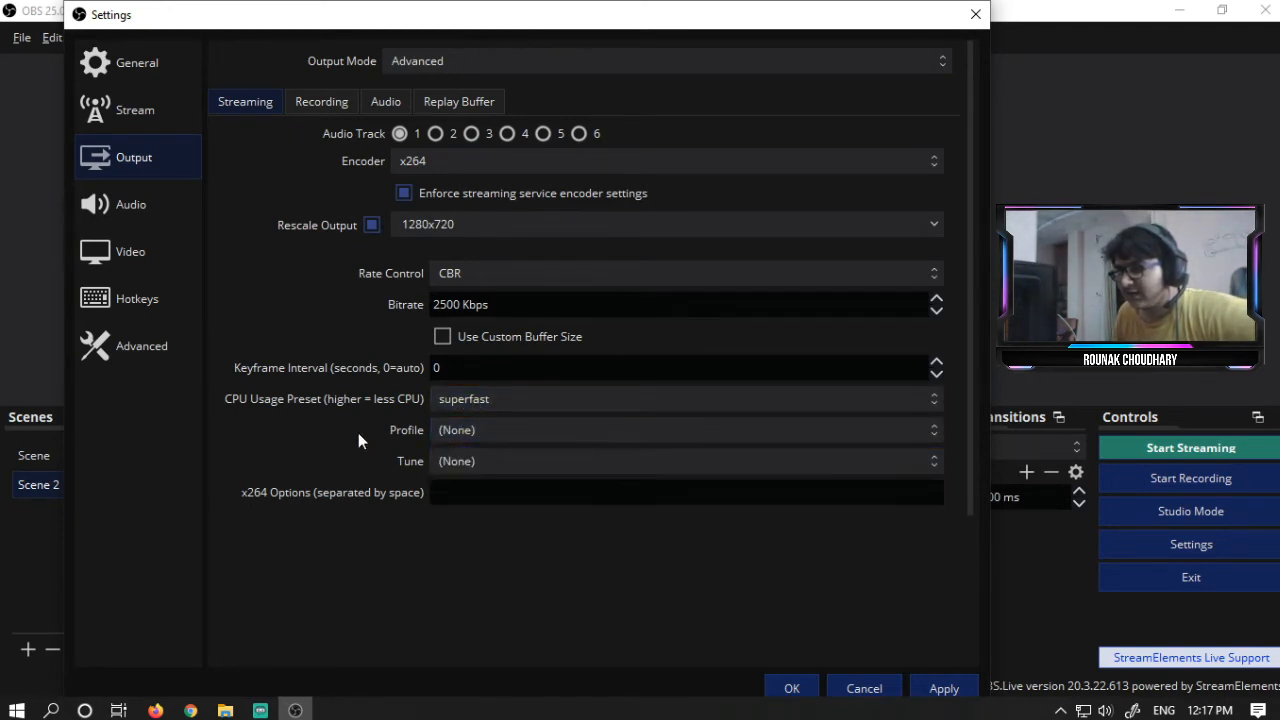
{"action": "left_click", "coordinate": [505, 435]}
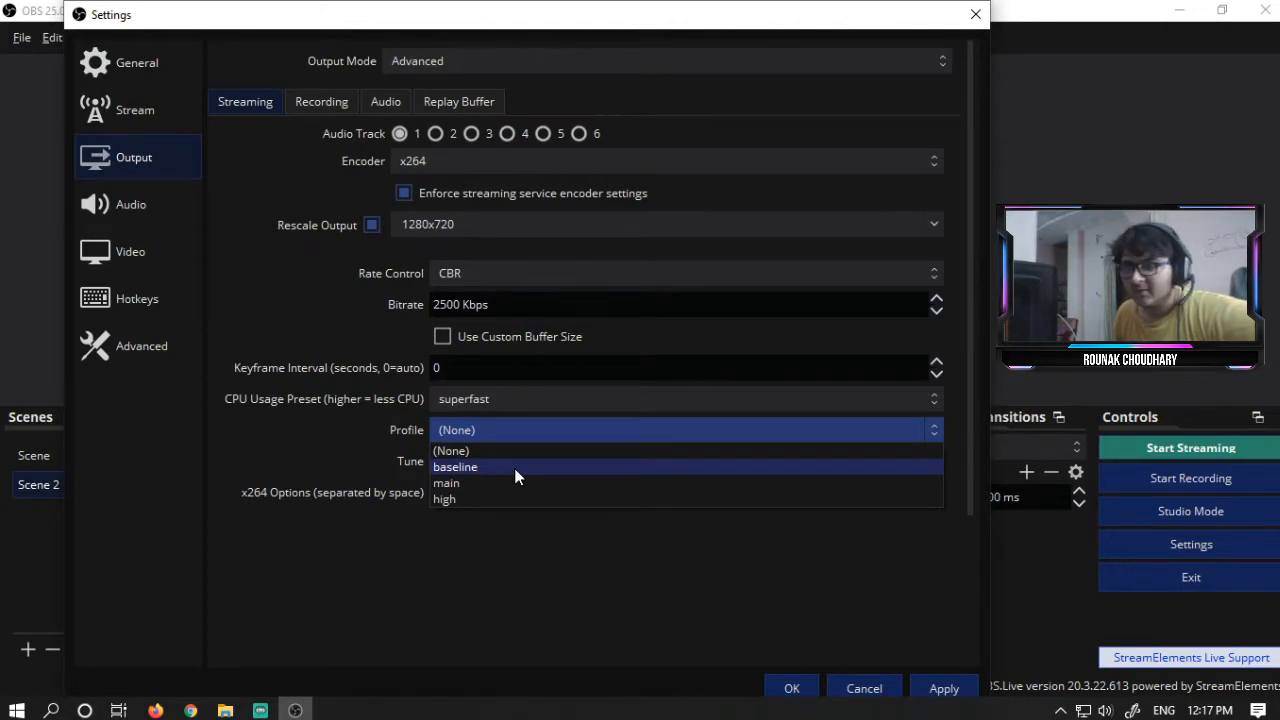
{"action": "left_click", "coordinate": [495, 499]}
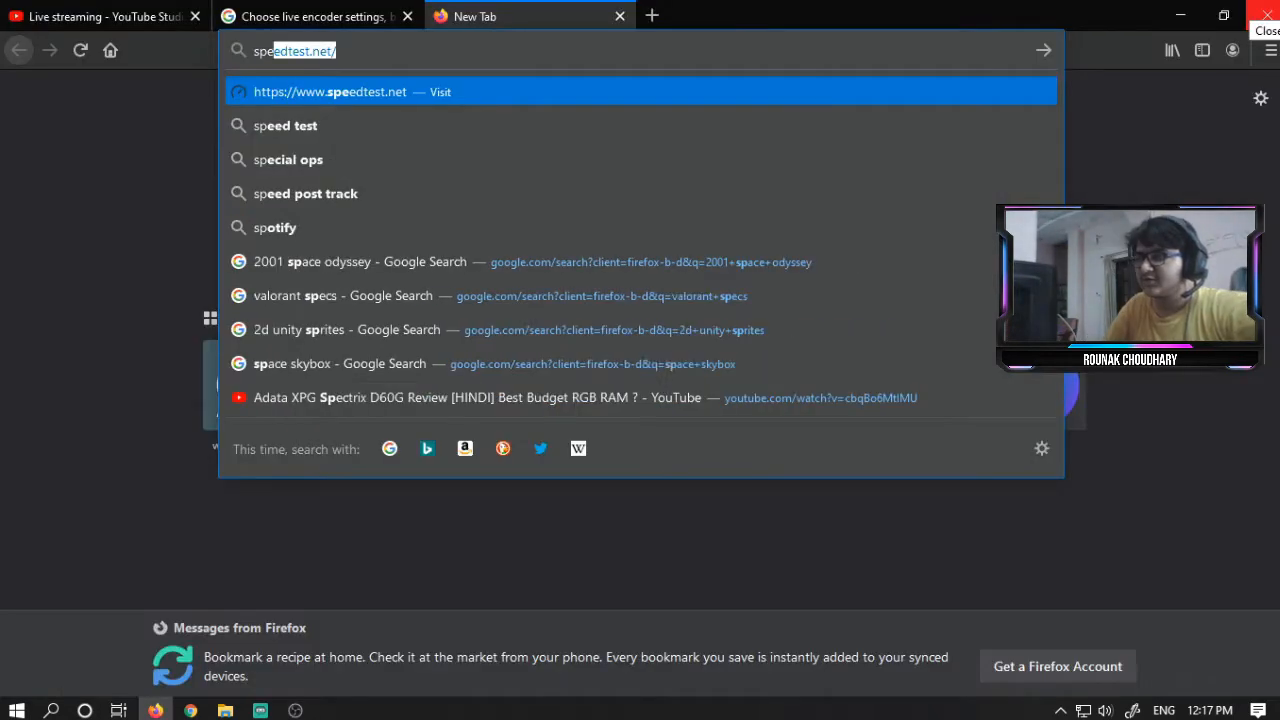
{"action": "key", "text": "Return"}
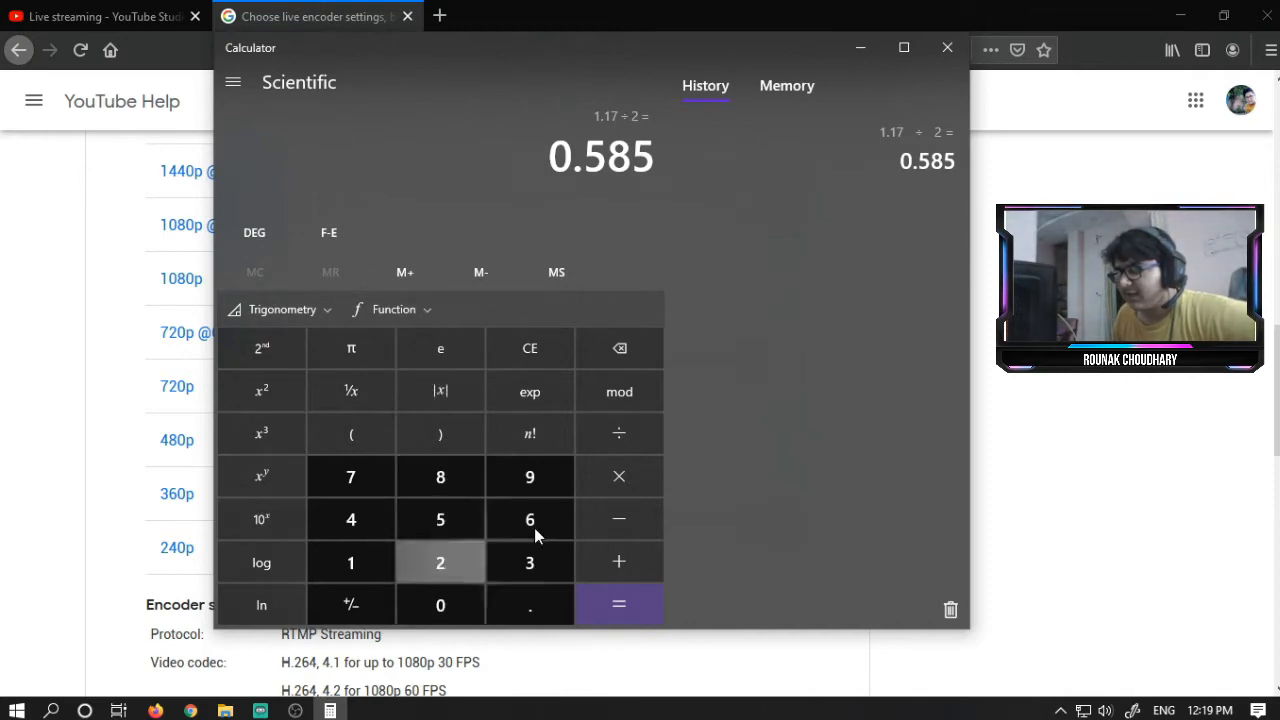
- Compute 5000 ÷ 2 in Calculator, select the result, and close Calculator
{"action": "left_click", "coordinate": [626, 356]}
{"action": "left_click", "coordinate": [538, 355]}
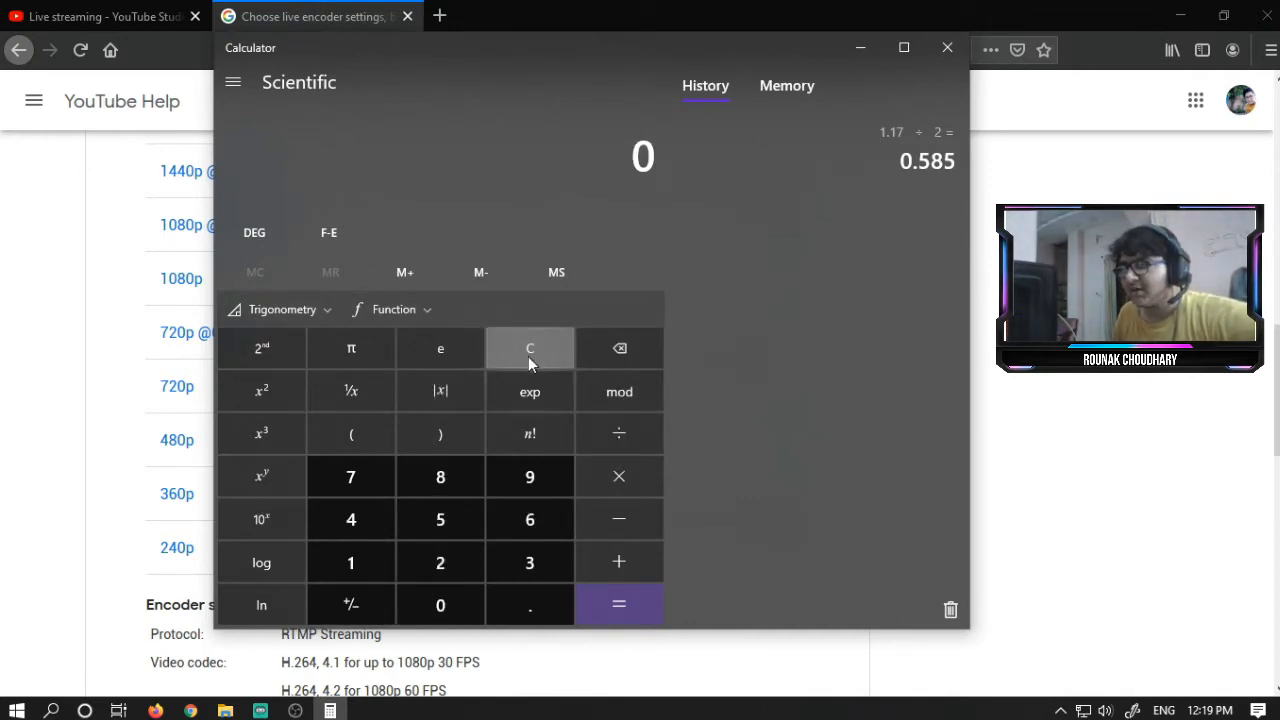
{"action": "left_click", "coordinate": [441, 529]}
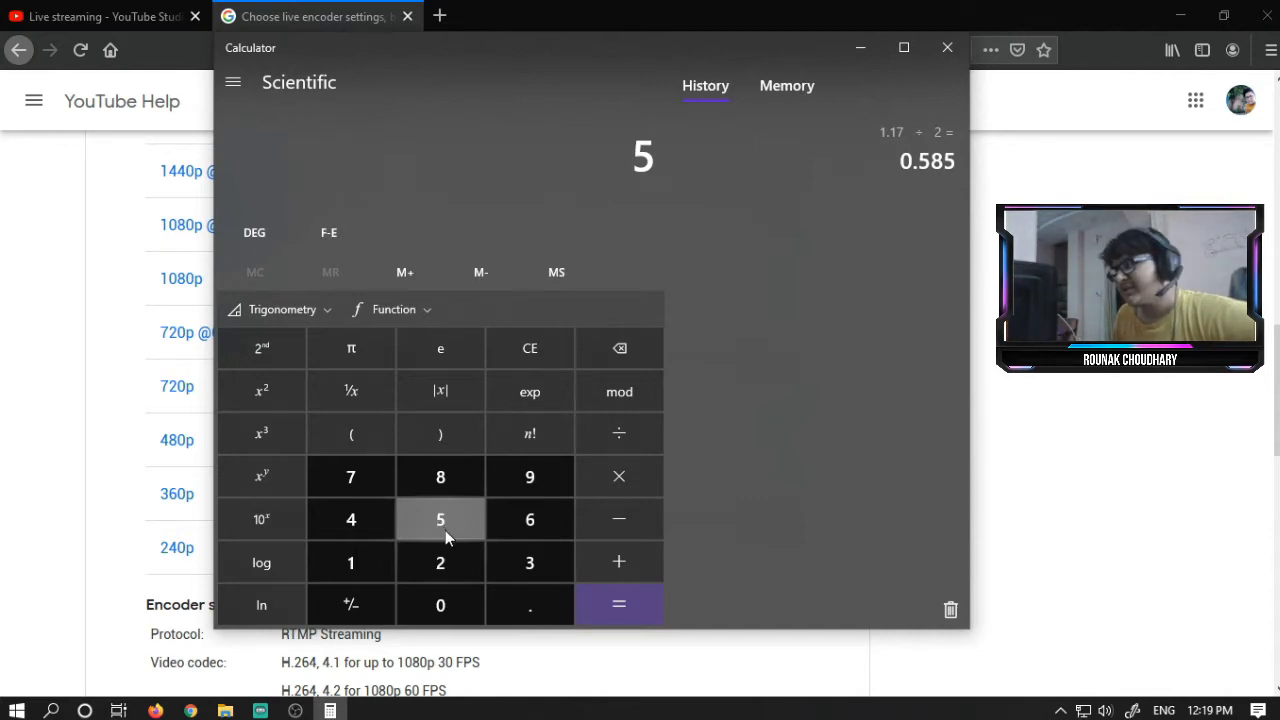
{"action": "left_click", "coordinate": [446, 617]}
{"action": "left_click", "coordinate": [446, 617]}
{"action": "left_click", "coordinate": [446, 617]}
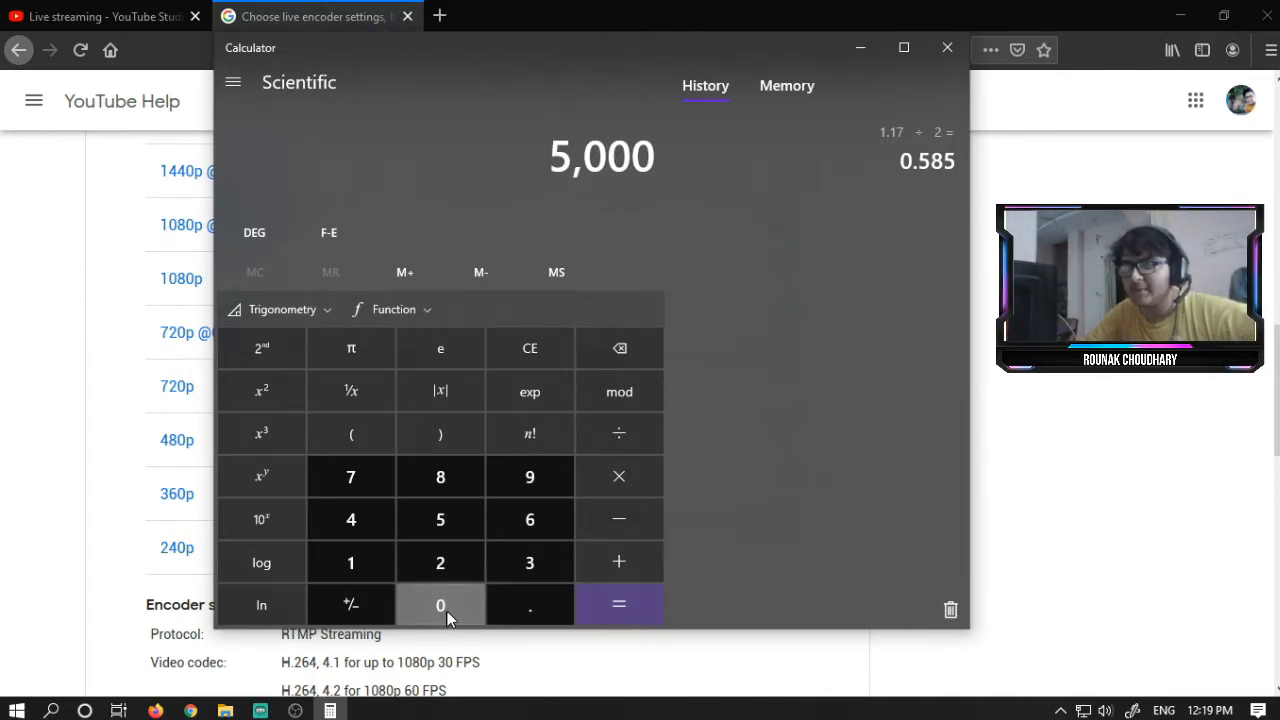
{"action": "left_click", "coordinate": [588, 436]}
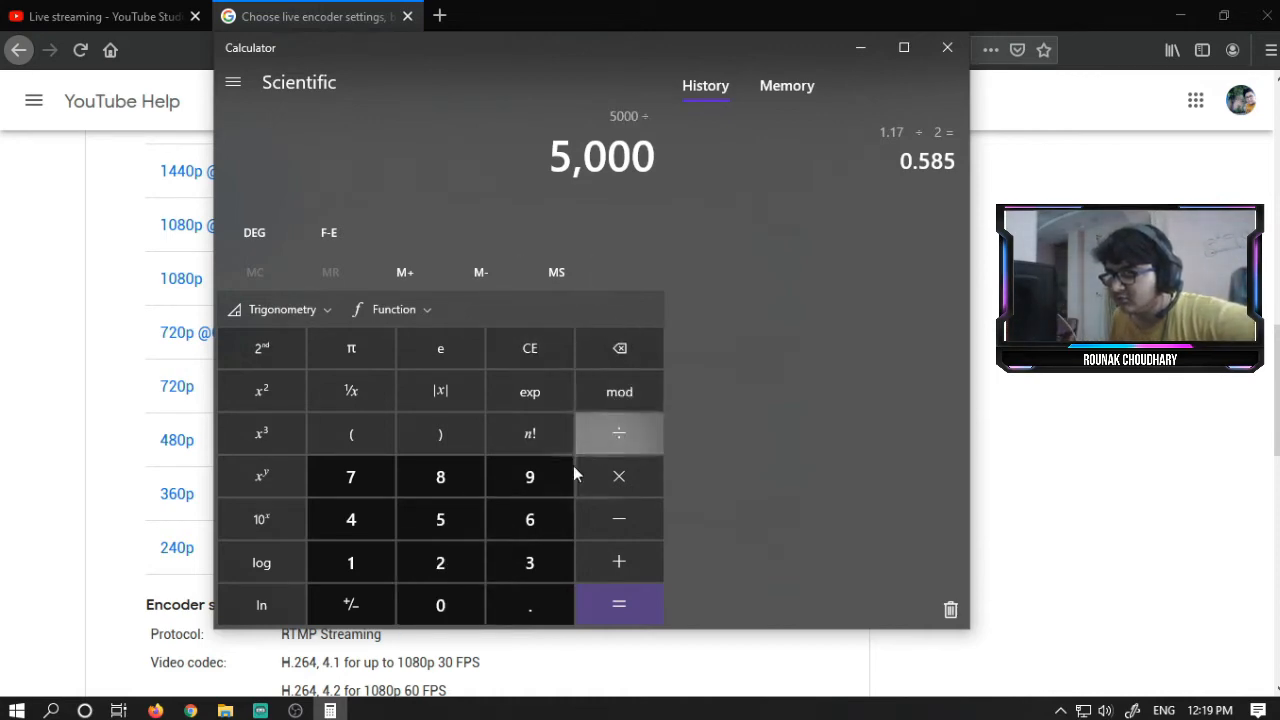
{"action": "left_click", "coordinate": [445, 560]}
{"action": "left_click", "coordinate": [630, 610]}
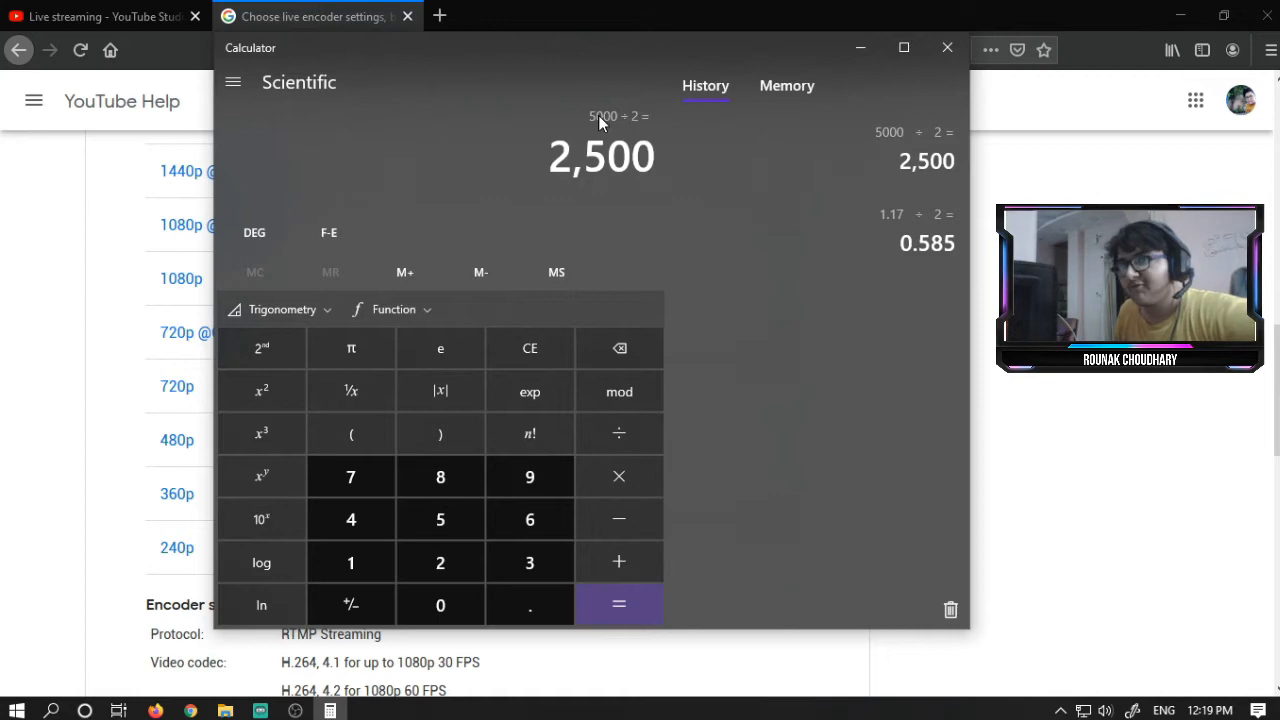
{"action": "left_click_drag", "start_coordinate": [554, 152], "coordinate": [650, 165]}
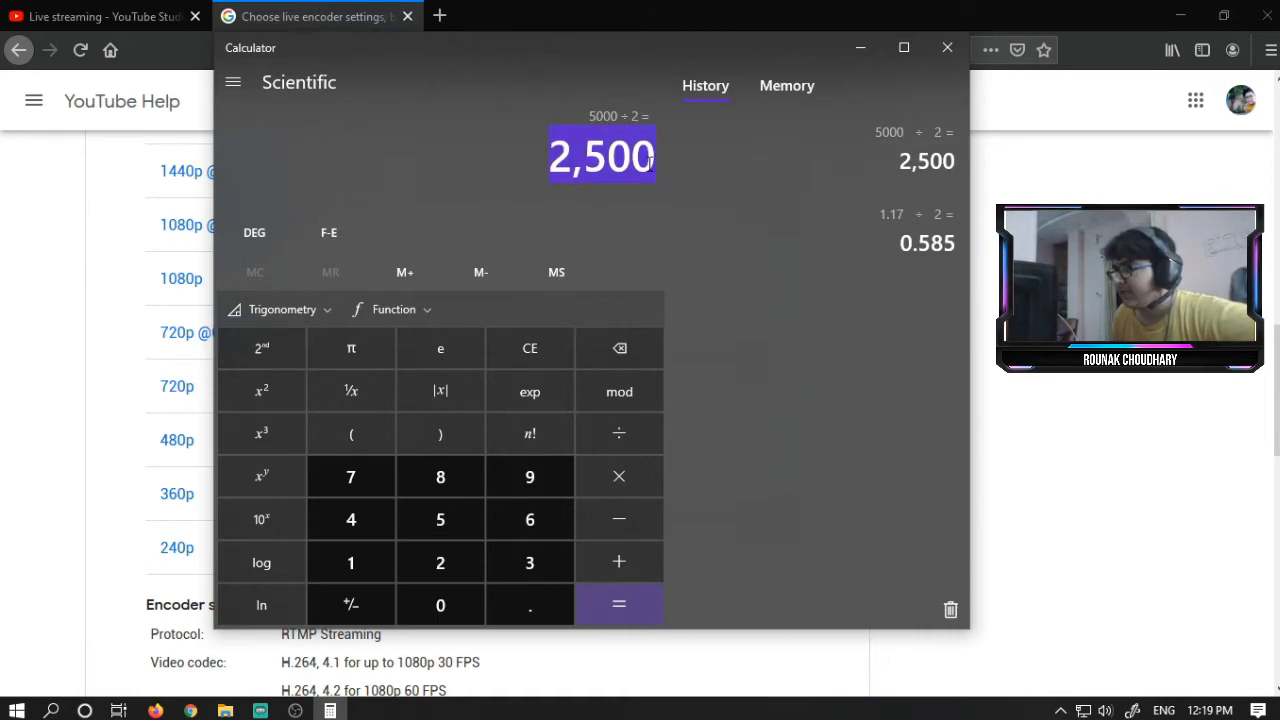
{"action": "left_click_drag", "start_coordinate": [554, 149], "coordinate": [626, 156]}
{"action": "left_click", "coordinate": [957, 56]}
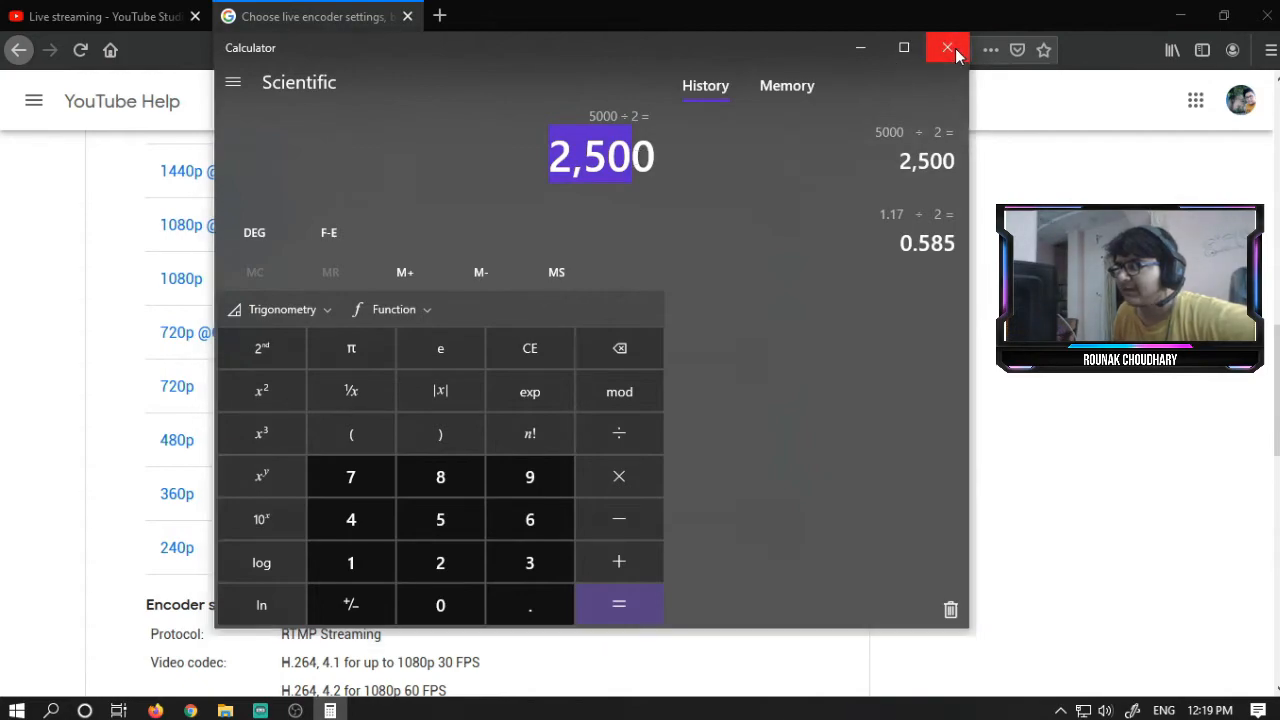
{"action": "key", "text": "alt+Tab"}
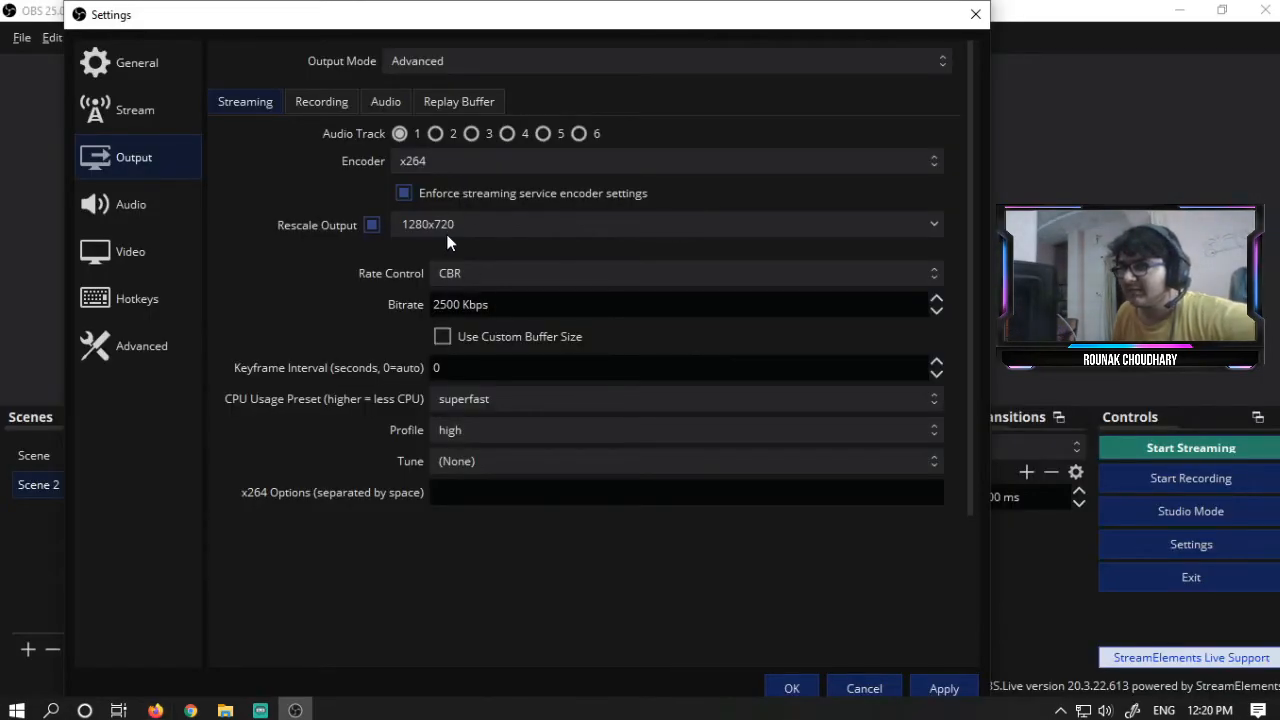
{"action": "left_click", "coordinate": [489, 304]}
{"action": "key", "text": "alt+Tab"}
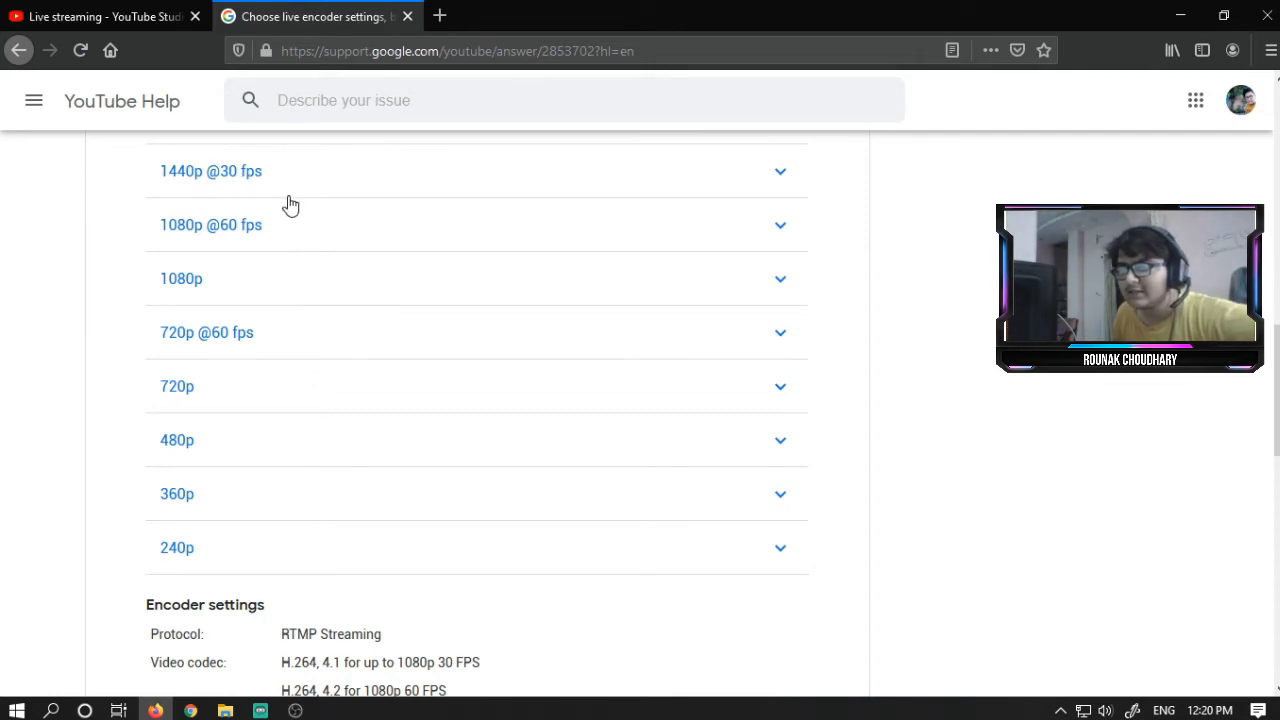
{"action": "left_click", "coordinate": [286, 405]}
{"action": "left_click", "coordinate": [312, 345]}
{"action": "left_click", "coordinate": [306, 285]}
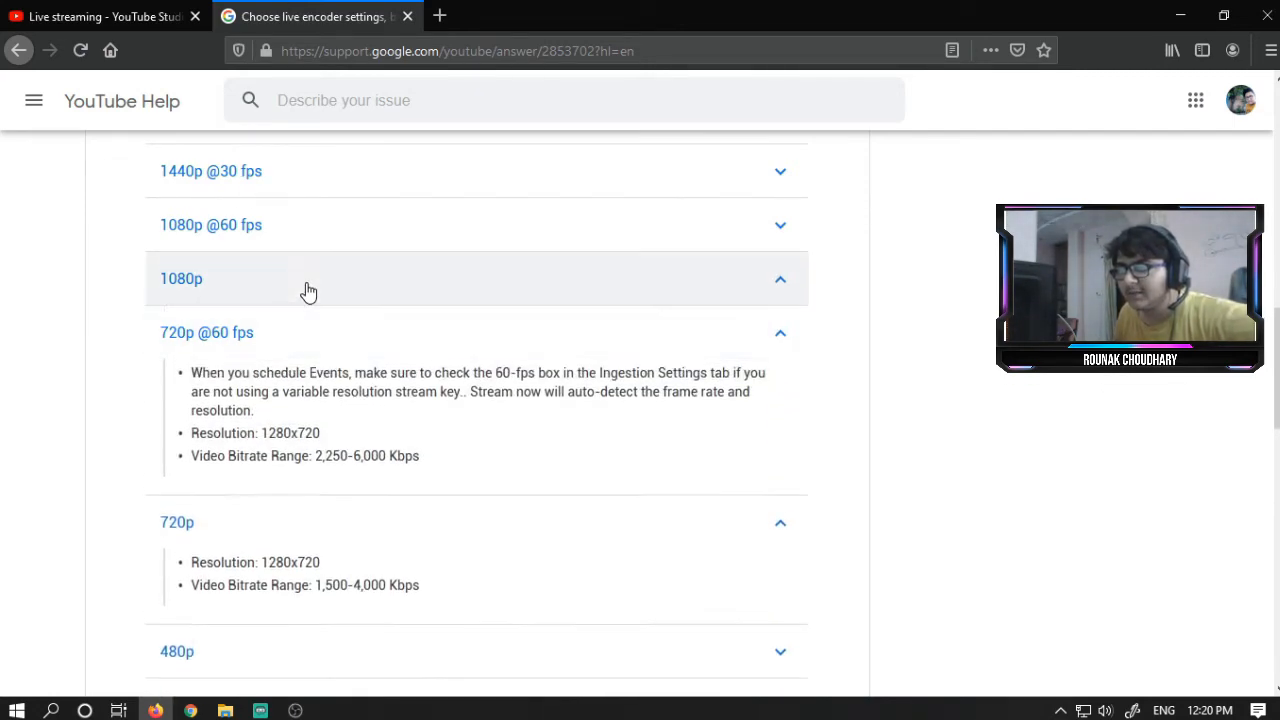
{"action": "scroll", "coordinate": [314, 291], "scroll_direction": "down", "scroll_amount": 5}
{"action": "scroll", "coordinate": [374, 433], "scroll_direction": "up", "scroll_amount": 2}
{"action": "left_click", "coordinate": [371, 437]}
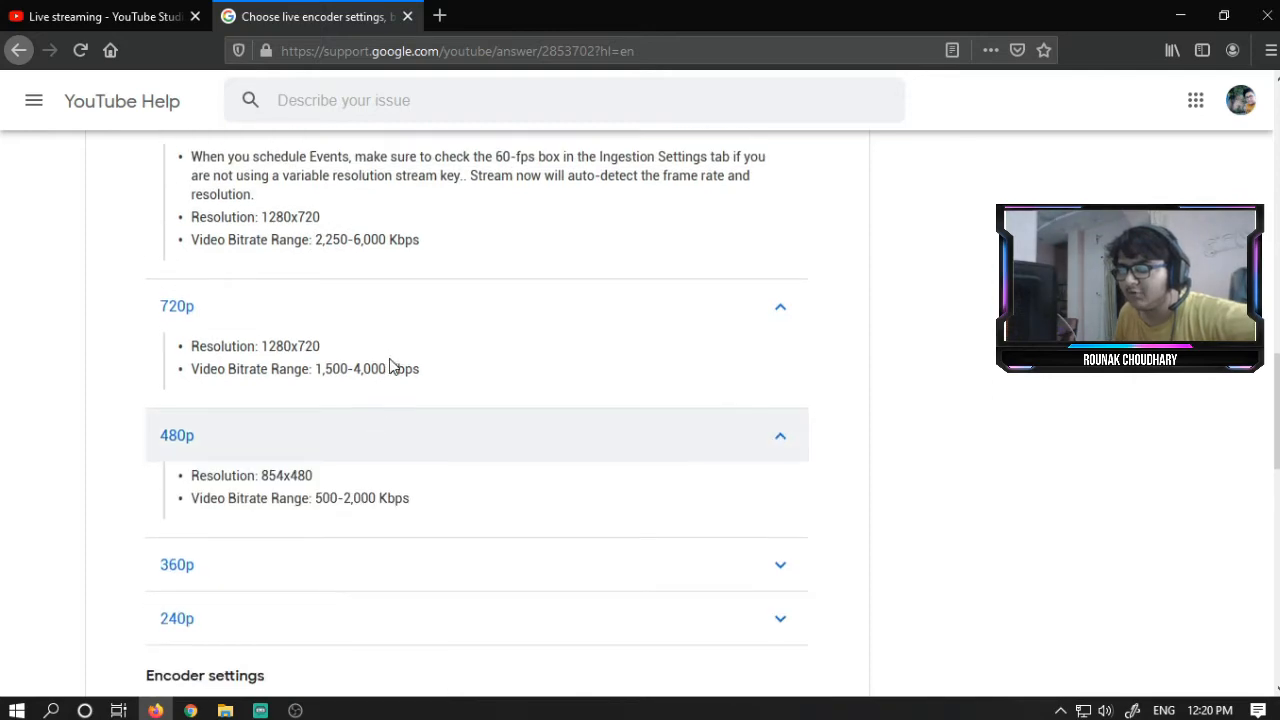
{"action": "scroll", "coordinate": [397, 366], "scroll_direction": "up", "scroll_amount": 2}
{"action": "scroll", "coordinate": [350, 348], "scroll_direction": "up", "scroll_amount": 3}
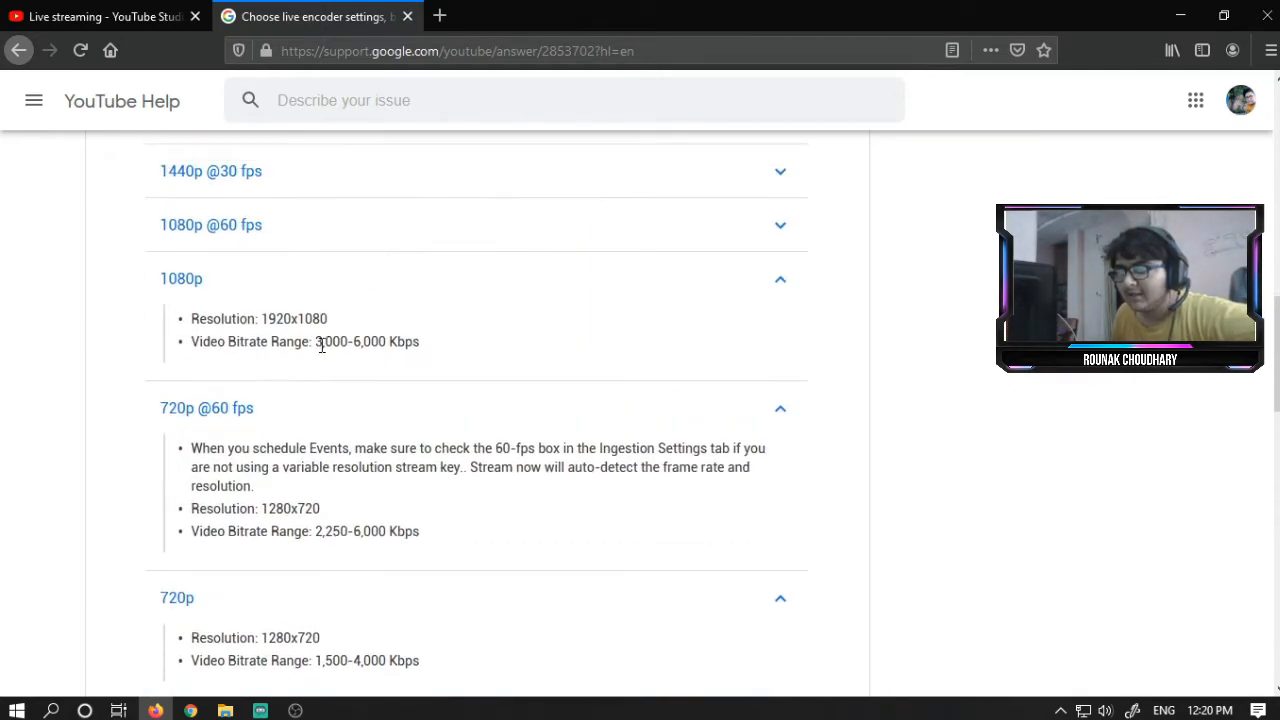
- Highlight the 1080p video bitrate range on the help page and review the other resolutions' ranges
{"action": "left_click_drag", "start_coordinate": [316, 343], "coordinate": [436, 349]}
{"action": "left_click", "coordinate": [463, 350]}
{"action": "left_click_drag", "start_coordinate": [294, 342], "coordinate": [447, 345]}
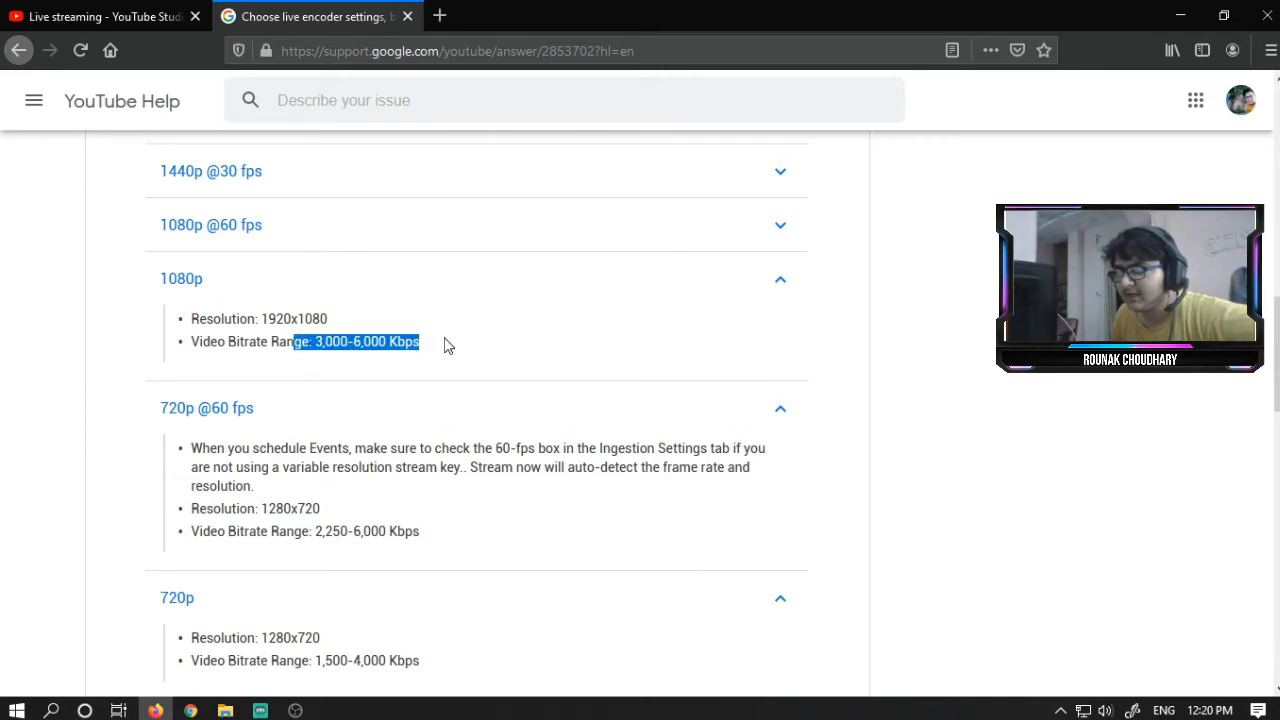
{"action": "left_click_drag", "start_coordinate": [316, 343], "coordinate": [424, 344]}
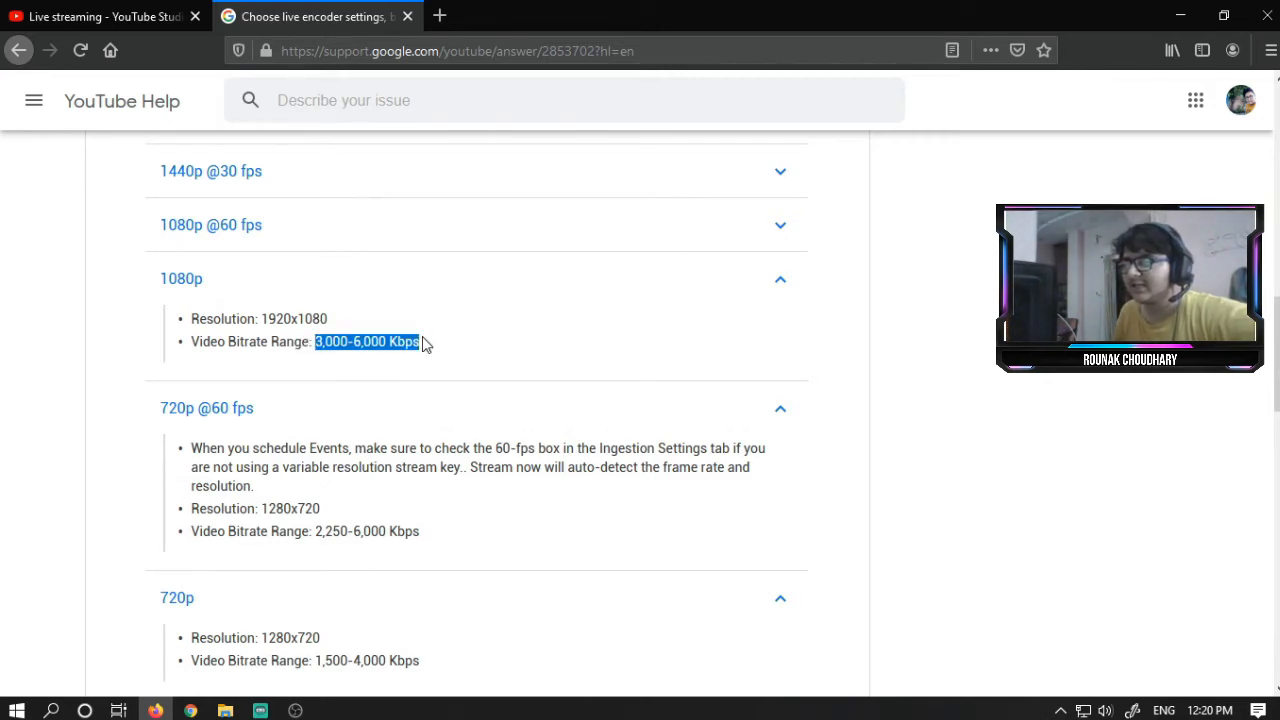
{"action": "left_click", "coordinate": [451, 346]}
{"action": "scroll", "coordinate": [451, 348], "scroll_direction": "down", "scroll_amount": 3}
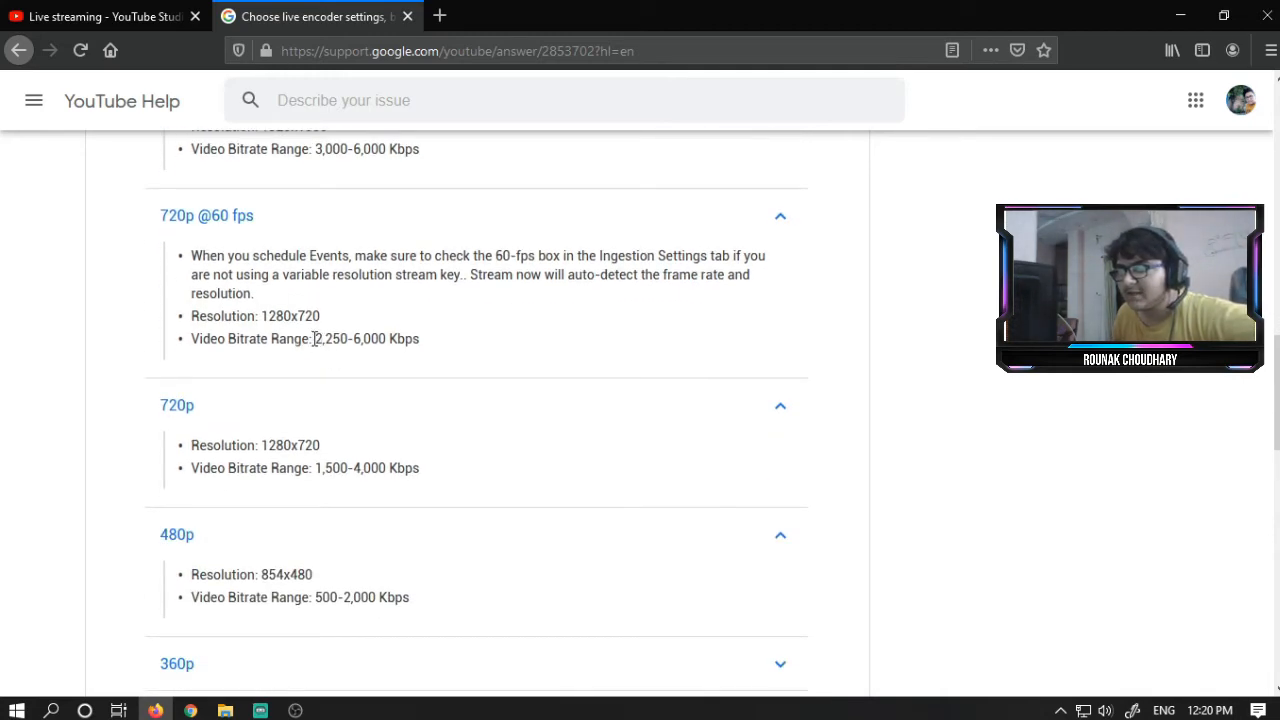
{"action": "left_click_drag", "start_coordinate": [319, 340], "coordinate": [432, 341]}
{"action": "left_click", "coordinate": [362, 338]}
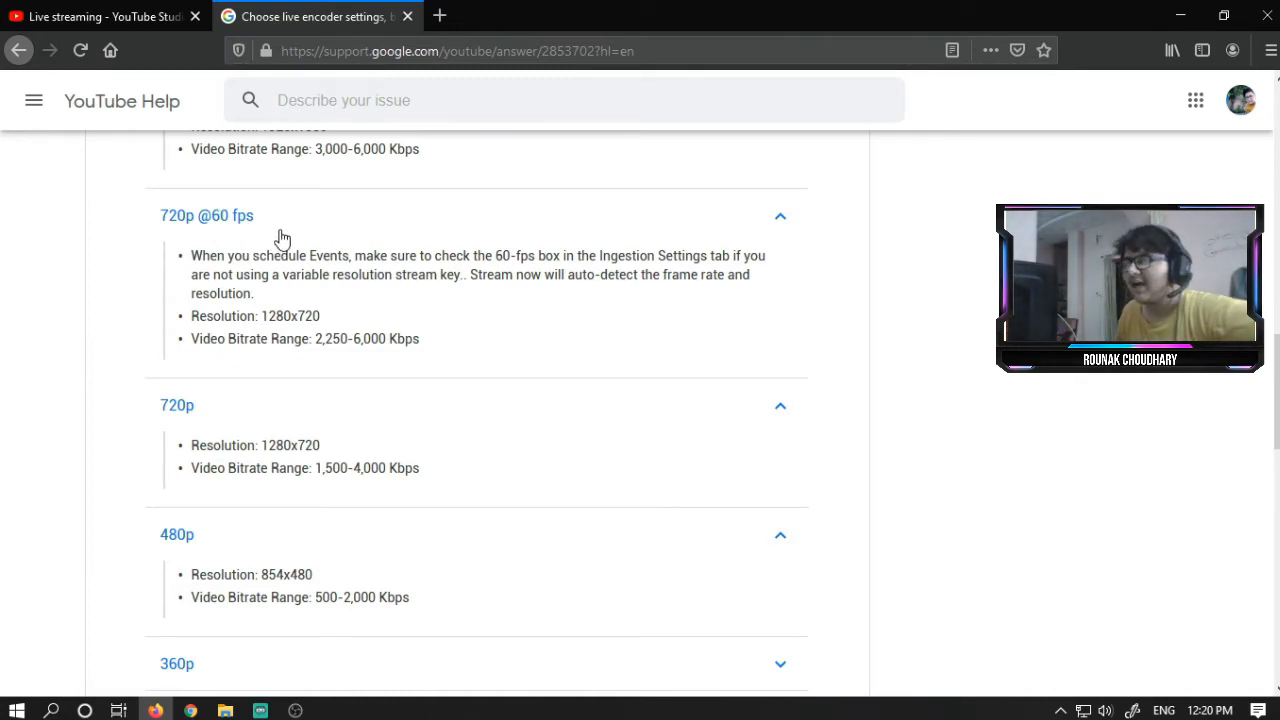
{"action": "scroll", "coordinate": [281, 237], "scroll_direction": "down", "scroll_amount": 3}
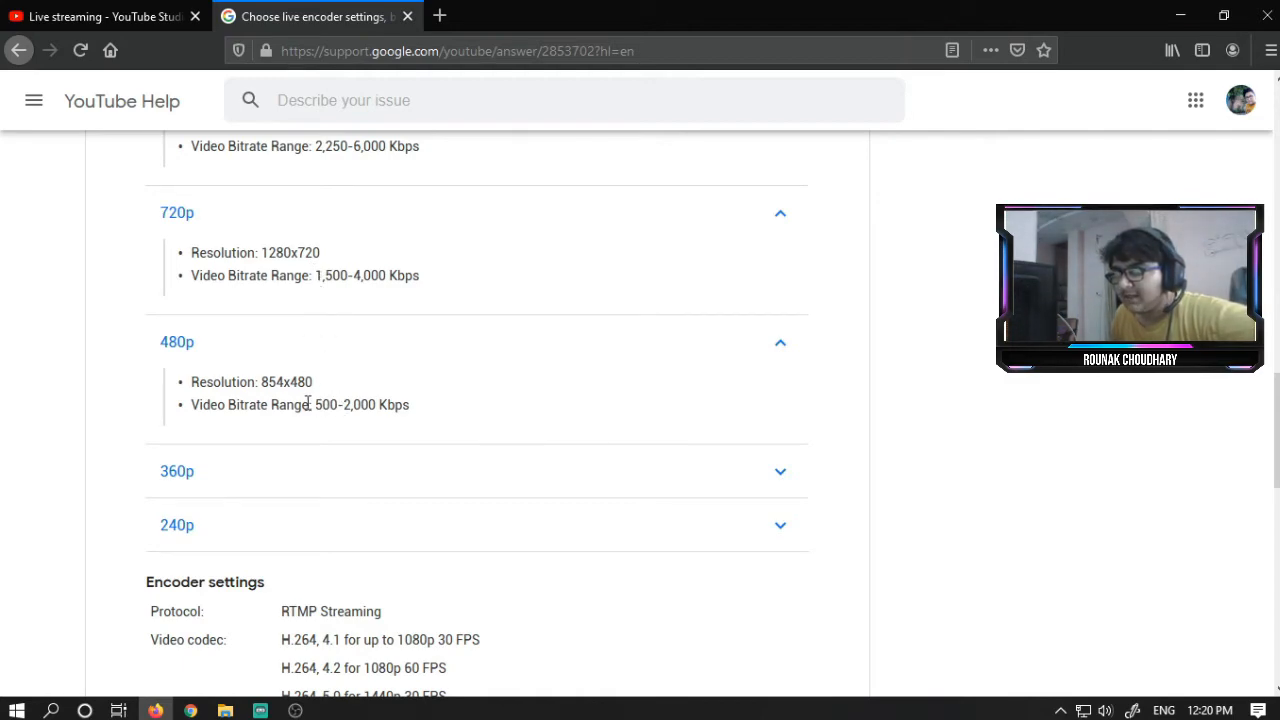
{"action": "left_click_drag", "start_coordinate": [315, 404], "coordinate": [430, 410]}
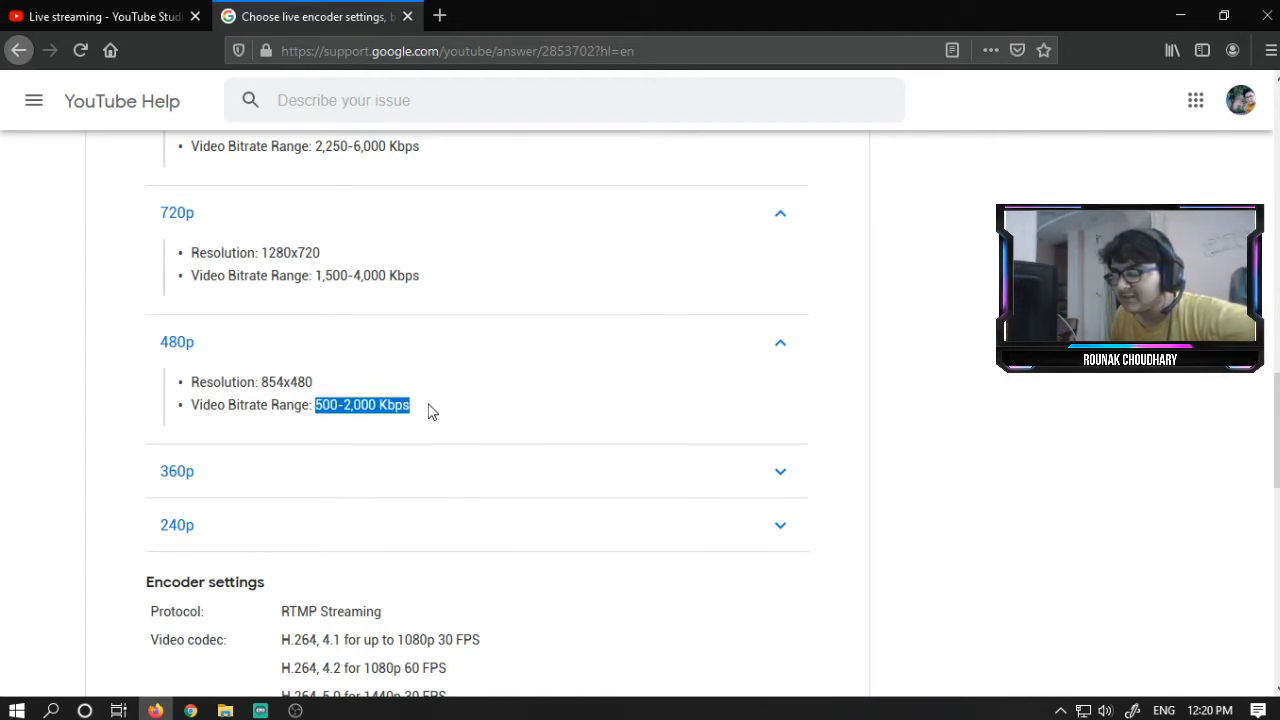
{"action": "left_click", "coordinate": [430, 410]}
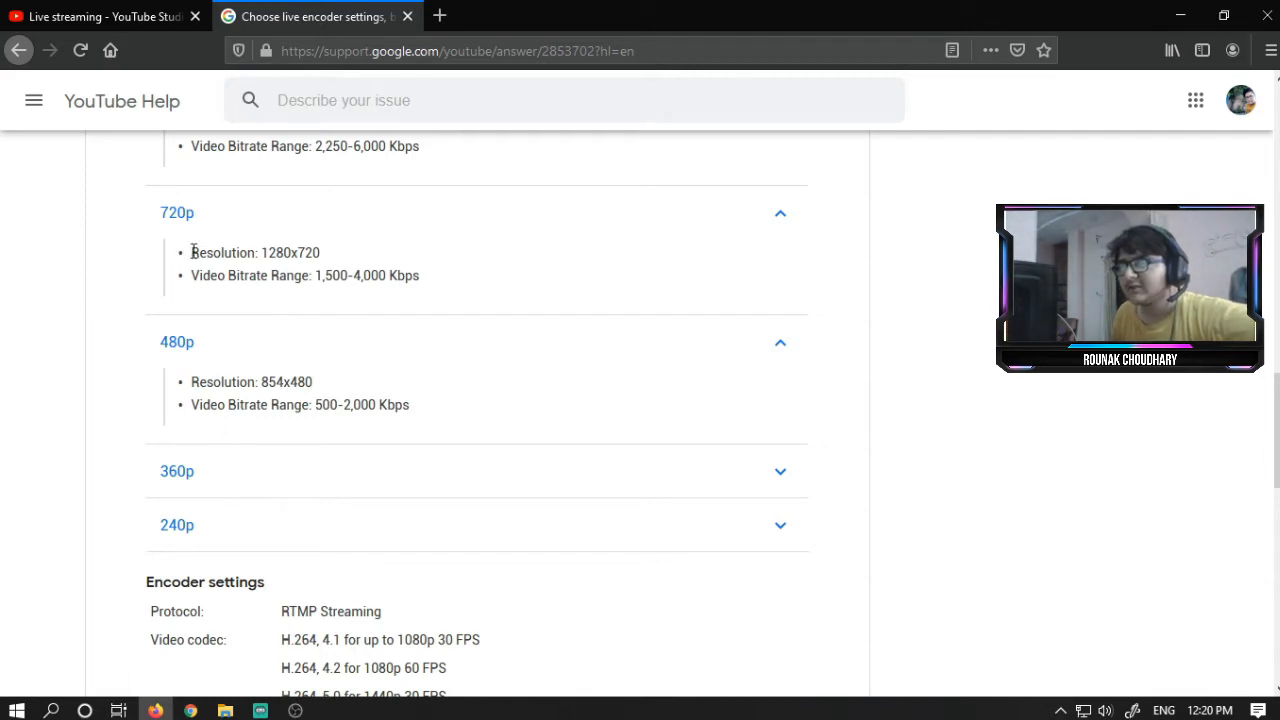
{"action": "left_click_drag", "start_coordinate": [203, 276], "coordinate": [432, 288]}
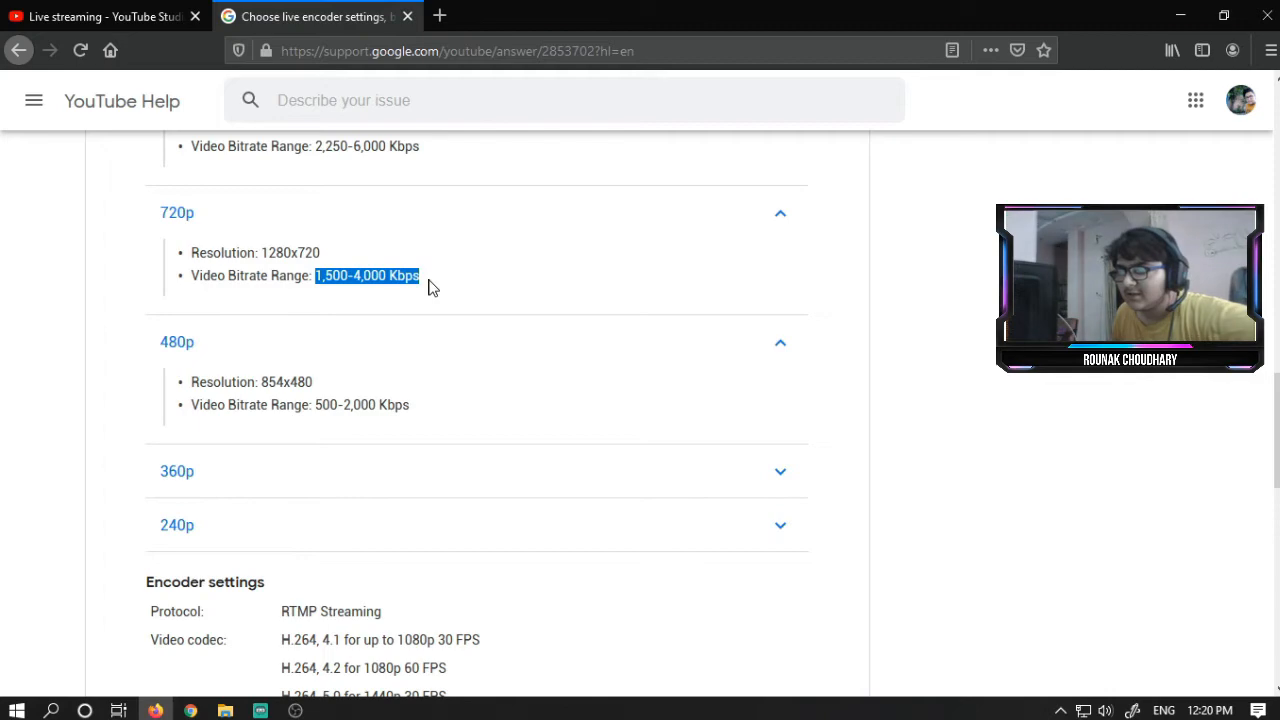
- Switch to the OBS output settings and set the streaming encoder to NVIDIA NVENC H.264 (new), reviewing its Preset options
{"action": "key", "text": "alt+Tab"}
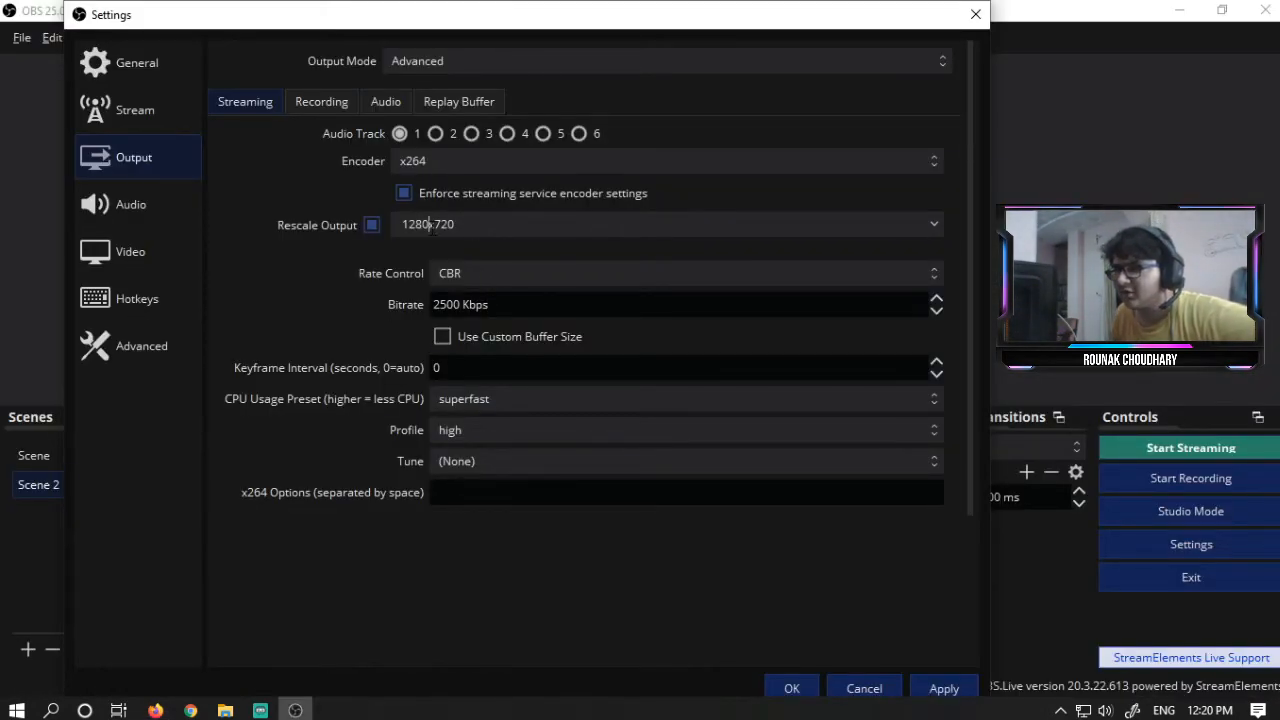
{"action": "left_click", "coordinate": [929, 225]}
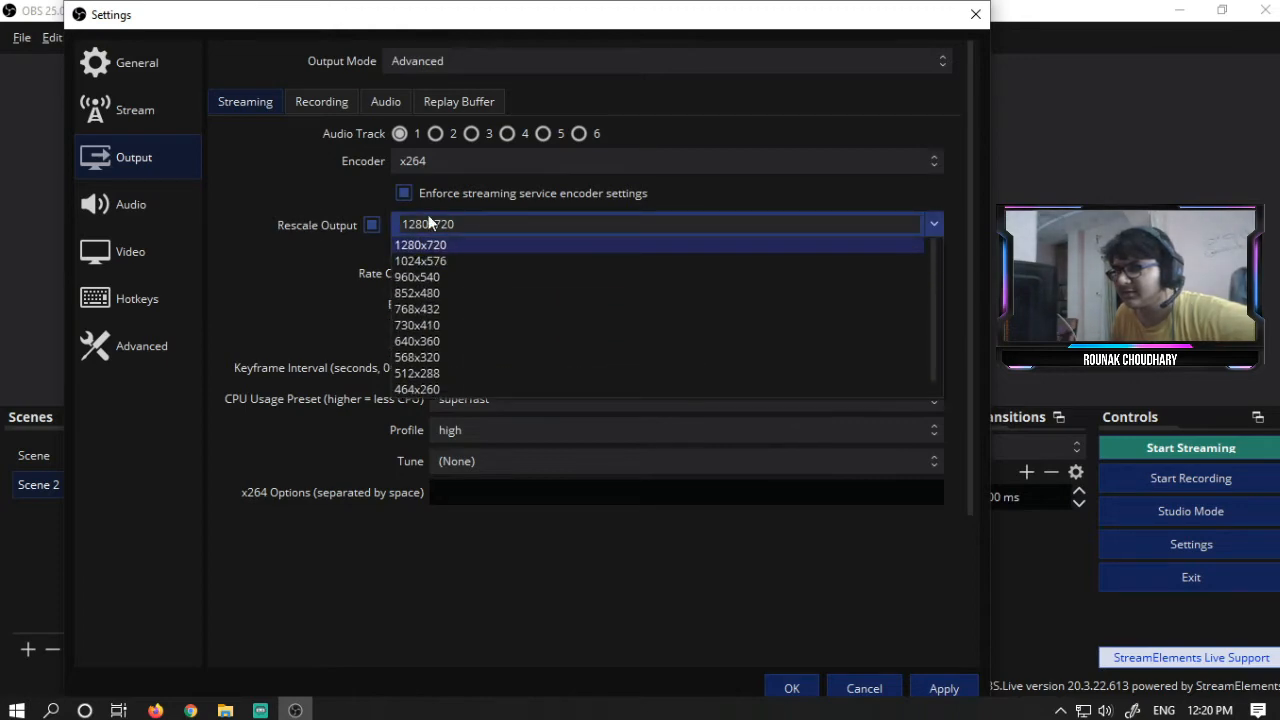
{"action": "left_click", "coordinate": [428, 218]}
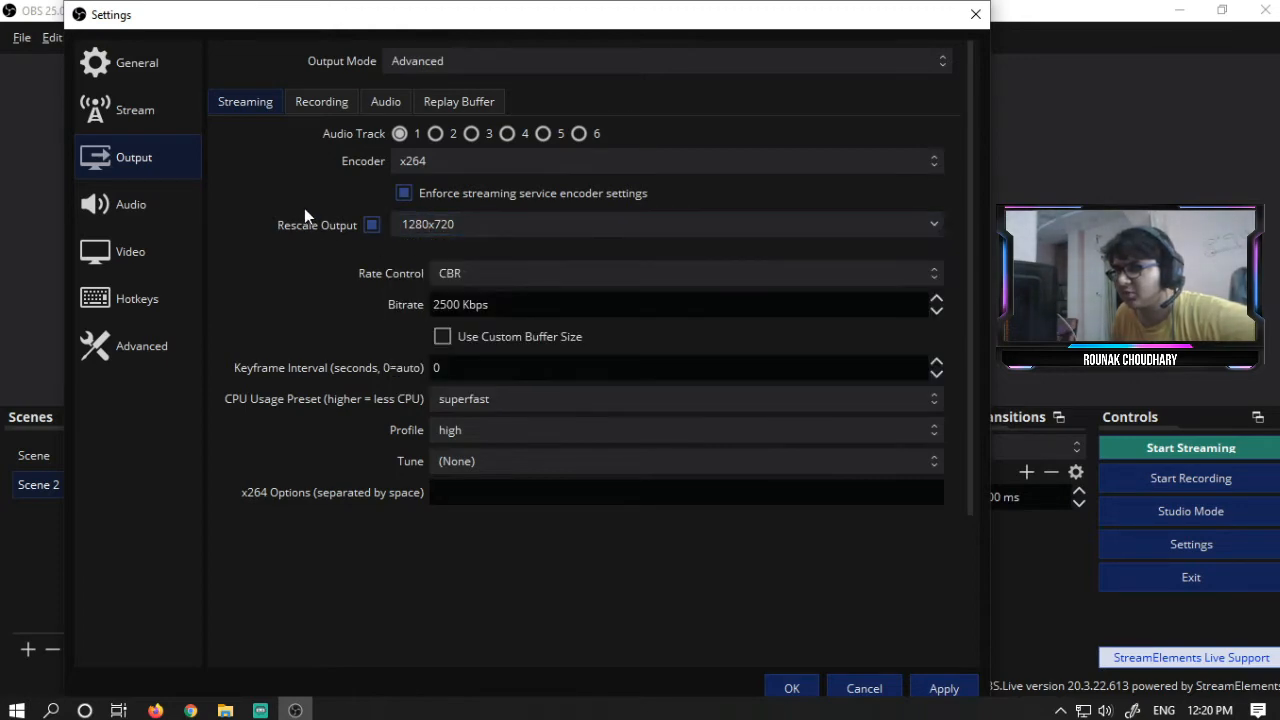
{"action": "left_click", "coordinate": [424, 163]}
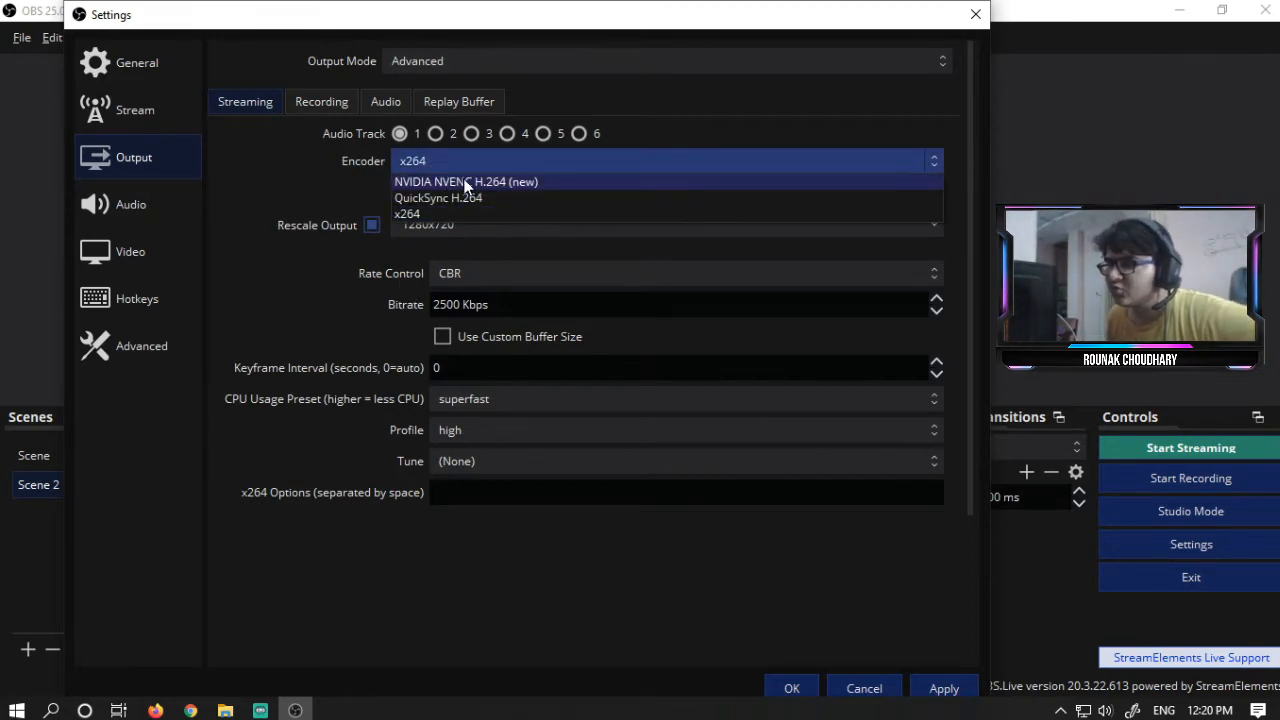
{"action": "left_click", "coordinate": [466, 184]}
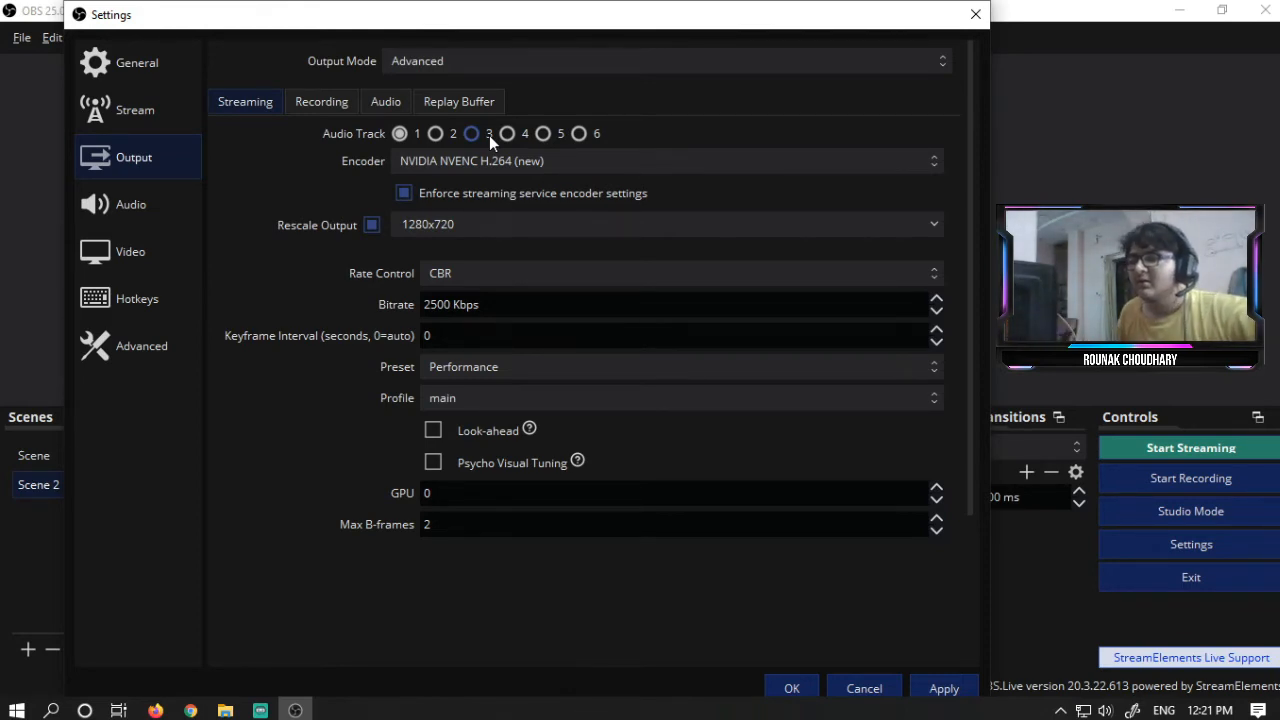
{"action": "left_click", "coordinate": [499, 163]}
{"action": "left_click", "coordinate": [556, 180]}
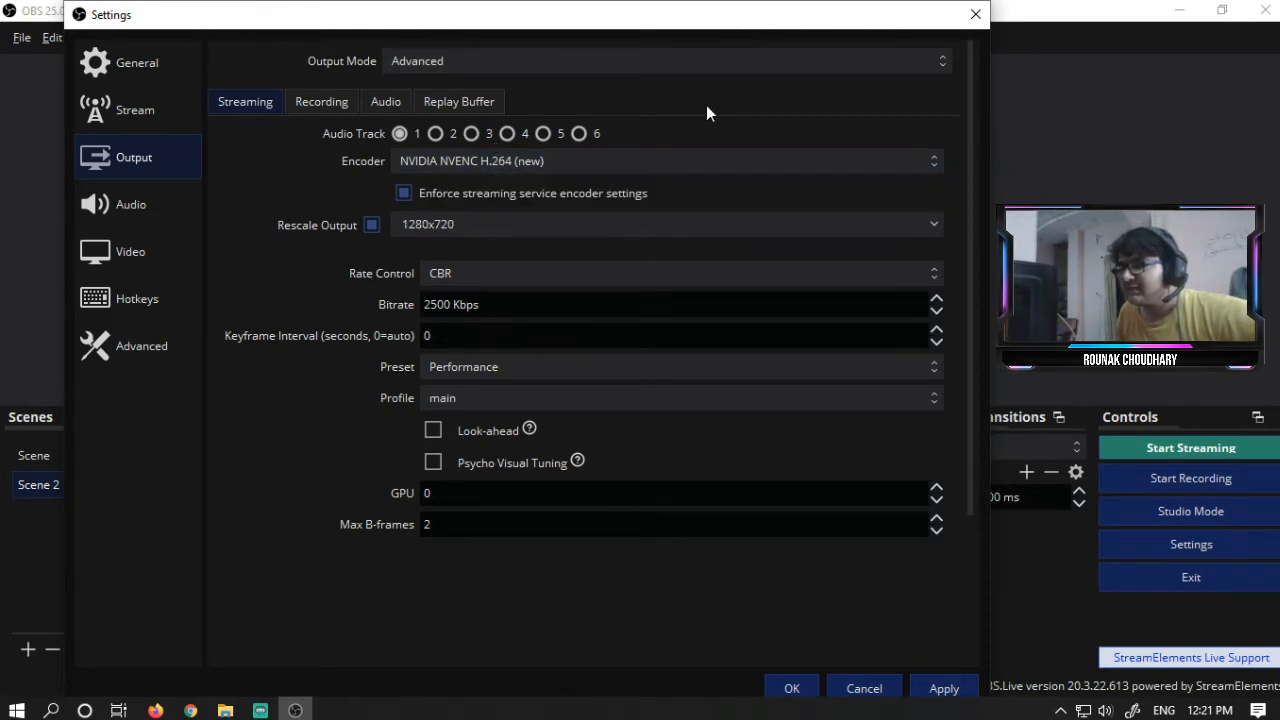
{"action": "left_click", "coordinate": [517, 366]}
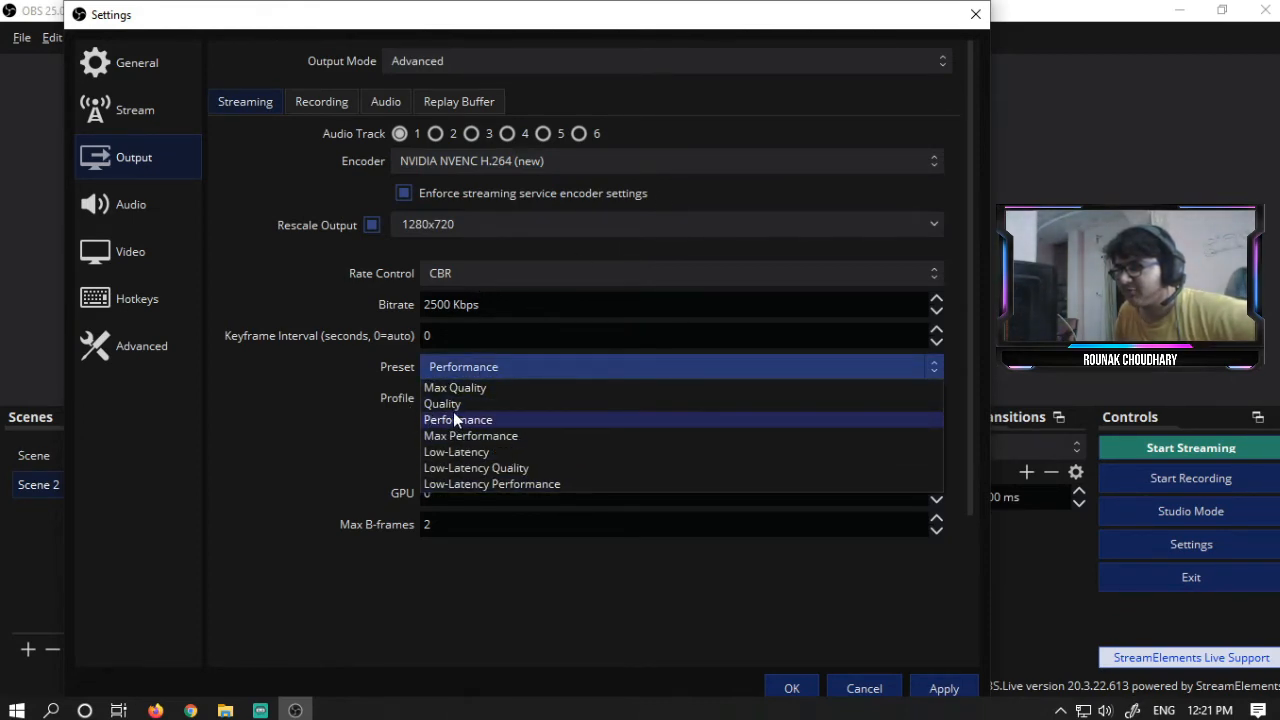
{"action": "left_click", "coordinate": [334, 365]}
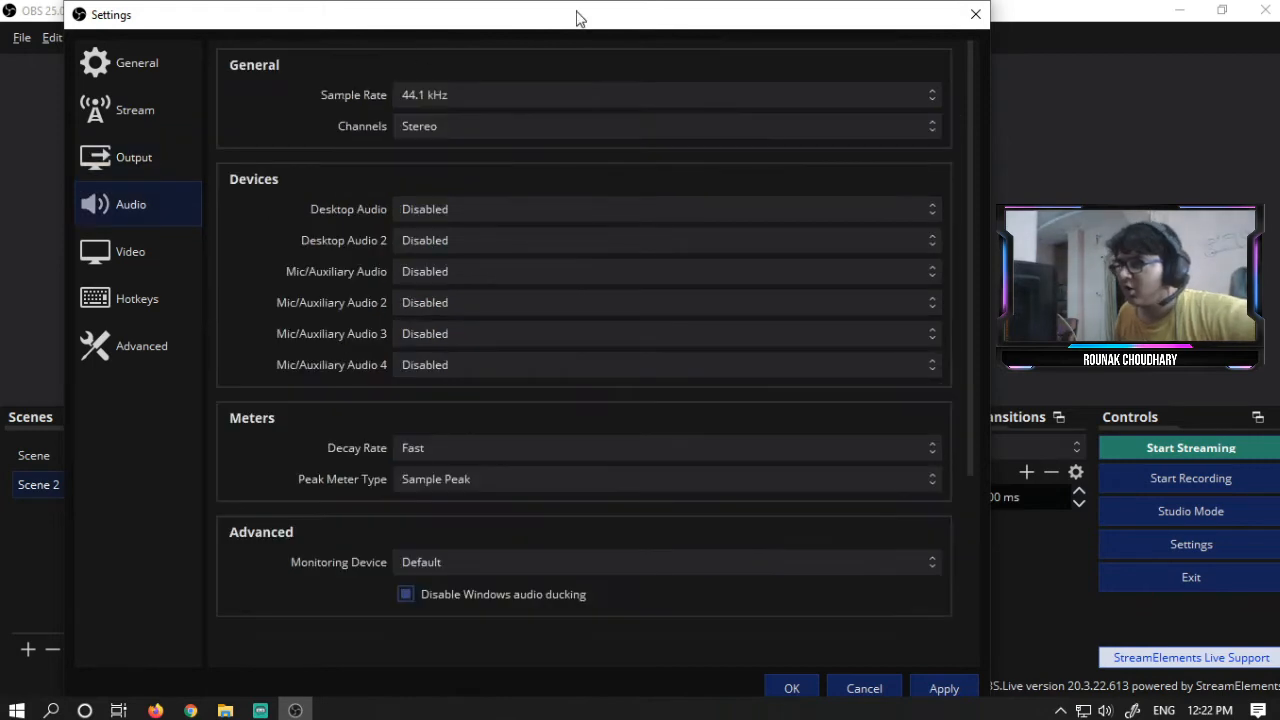
- Open the Video settings and review the base and output resolution options
{"action": "left_click", "coordinate": [161, 247]}
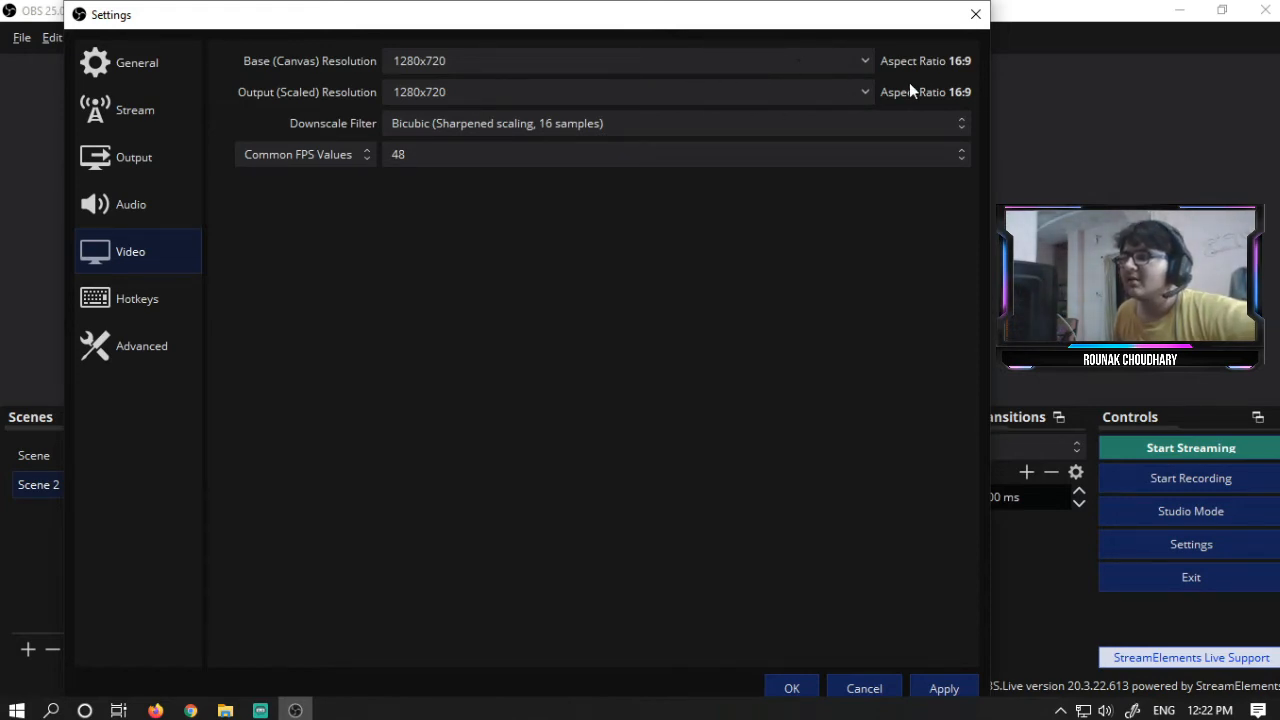
{"action": "left_click", "coordinate": [866, 64]}
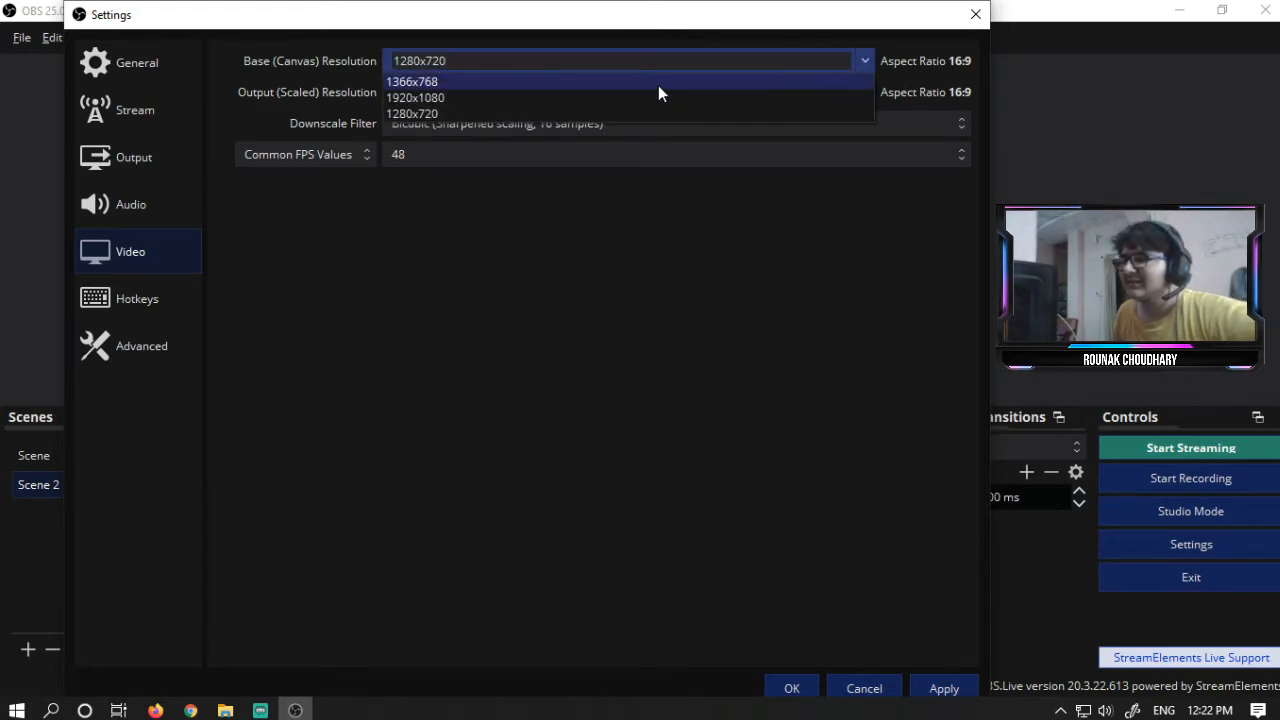
{"action": "left_click", "coordinate": [655, 208]}
{"action": "left_click", "coordinate": [855, 93]}
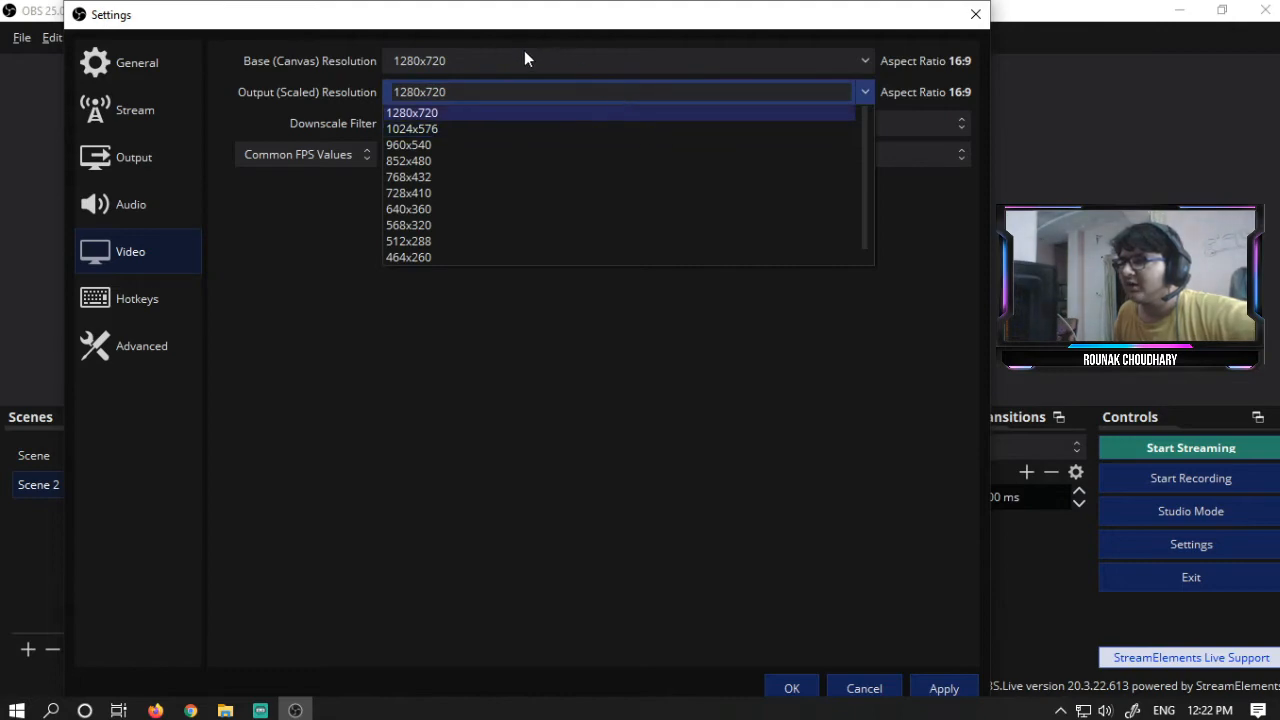
{"action": "left_click", "coordinate": [291, 65]}
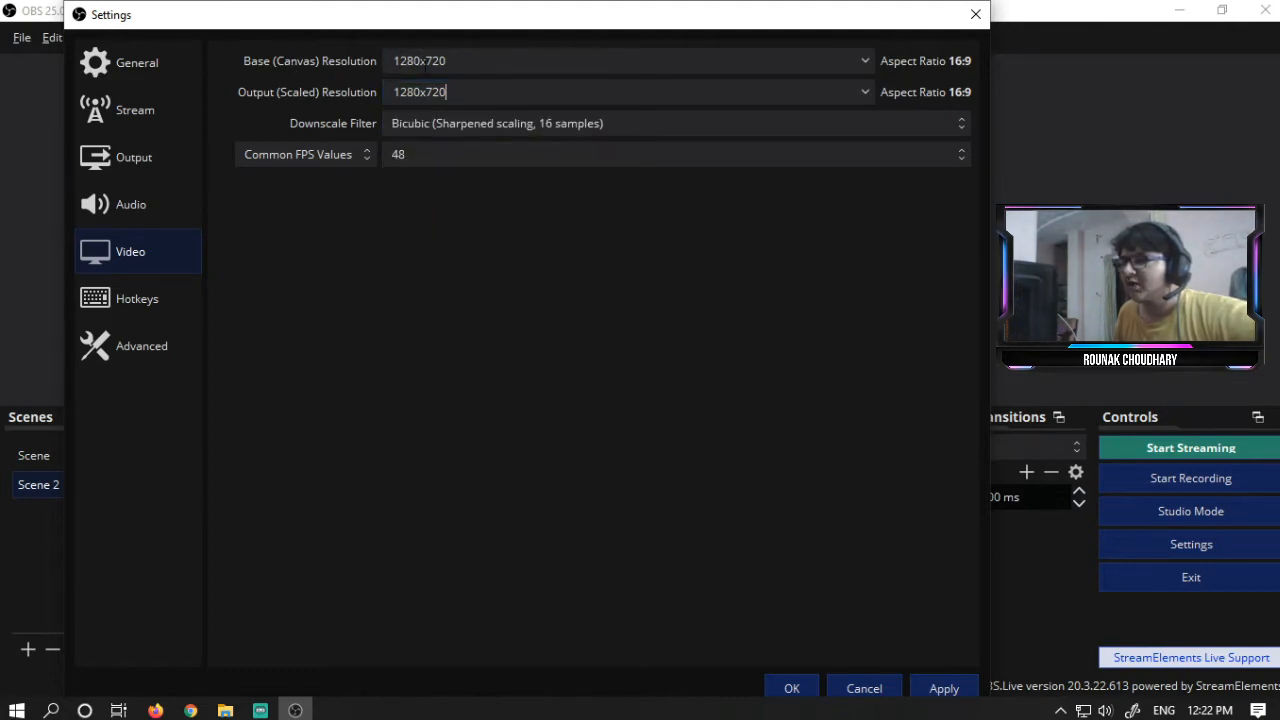
- Try Common FPS values of 30 and 48 in the Video settings
{"action": "left_click", "coordinate": [352, 155]}
{"action": "left_click", "coordinate": [475, 163]}
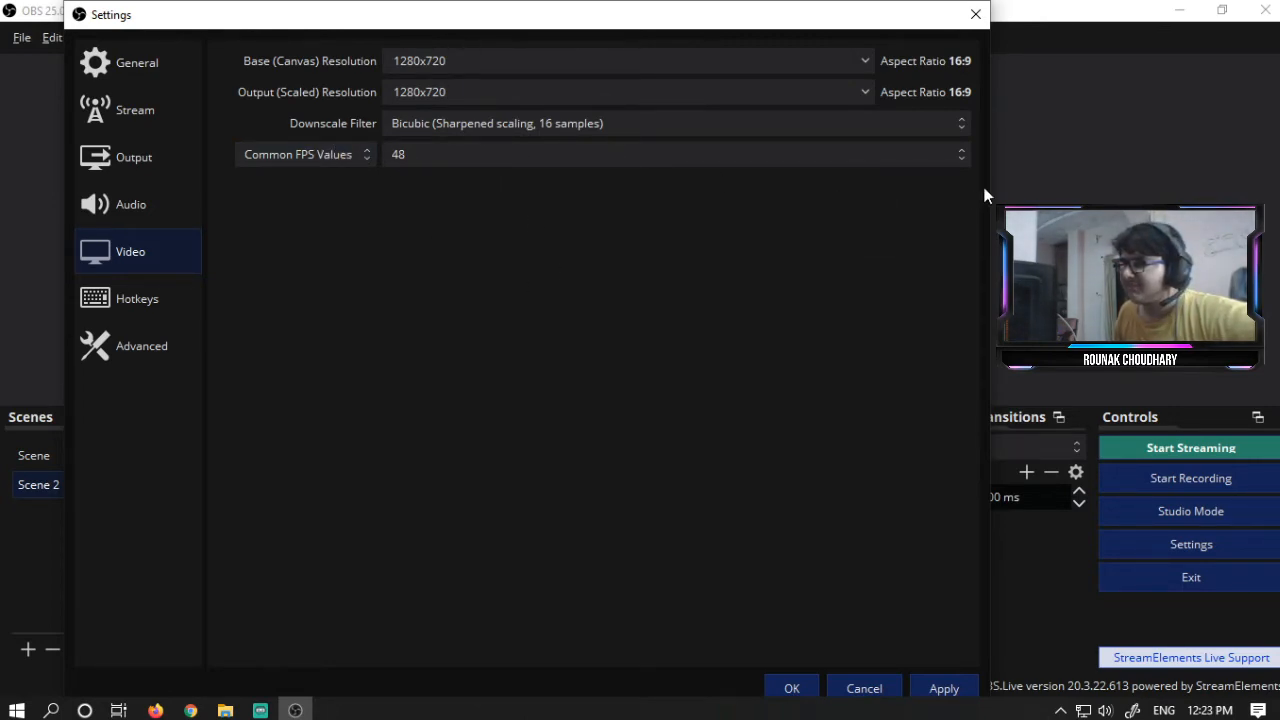
{"action": "left_click", "coordinate": [946, 154]}
{"action": "left_click", "coordinate": [494, 255]}
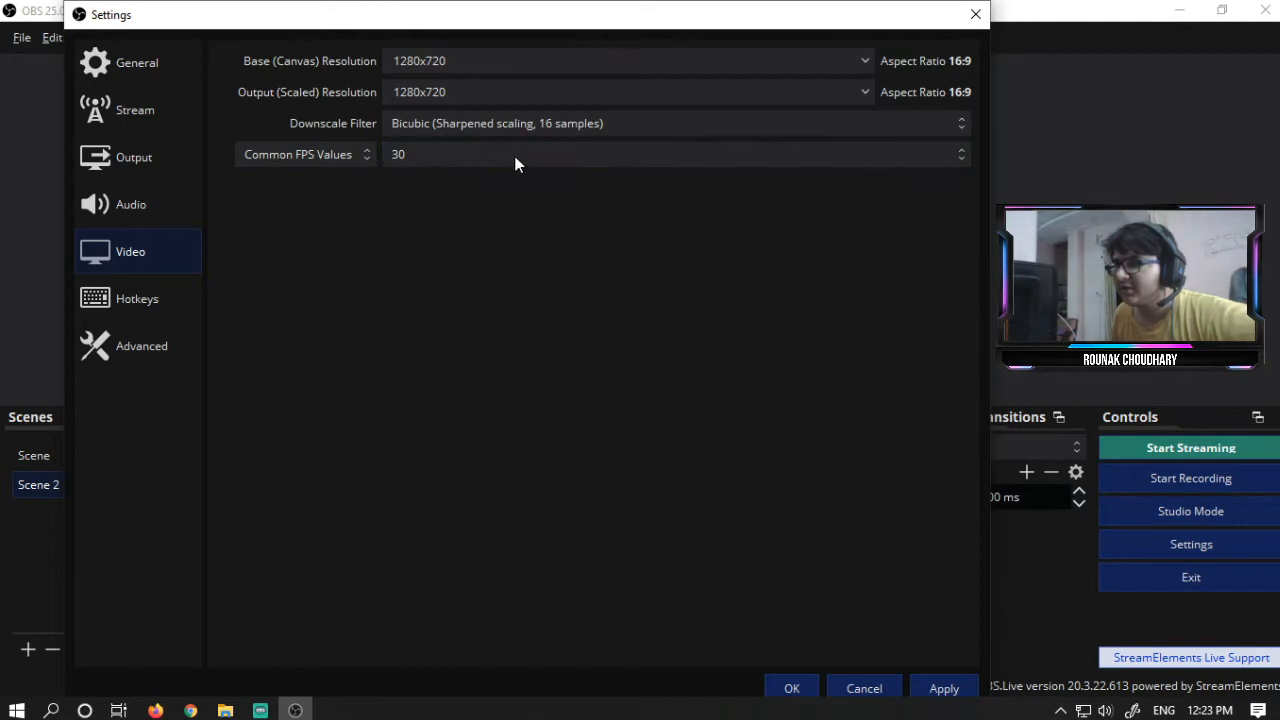
{"action": "left_click", "coordinate": [515, 163]}
{"action": "left_click", "coordinate": [431, 274]}
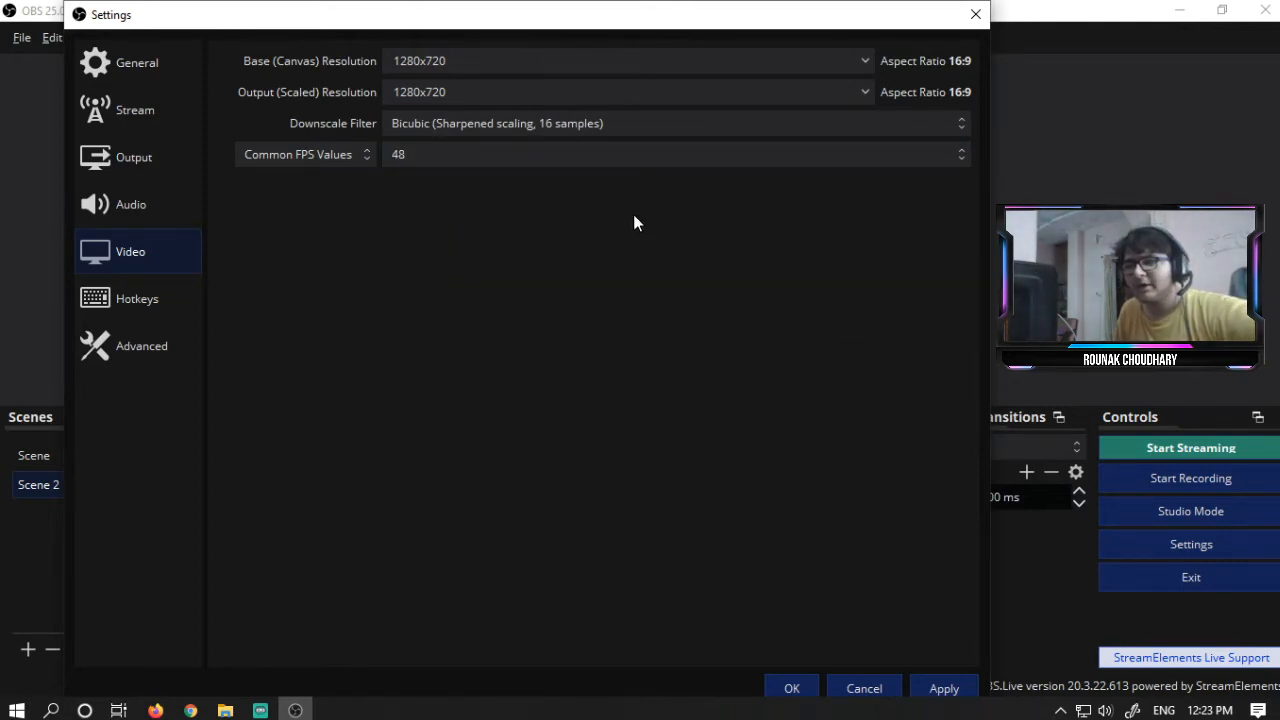
{"action": "left_click", "coordinate": [600, 158]}
{"action": "left_click", "coordinate": [476, 255]}
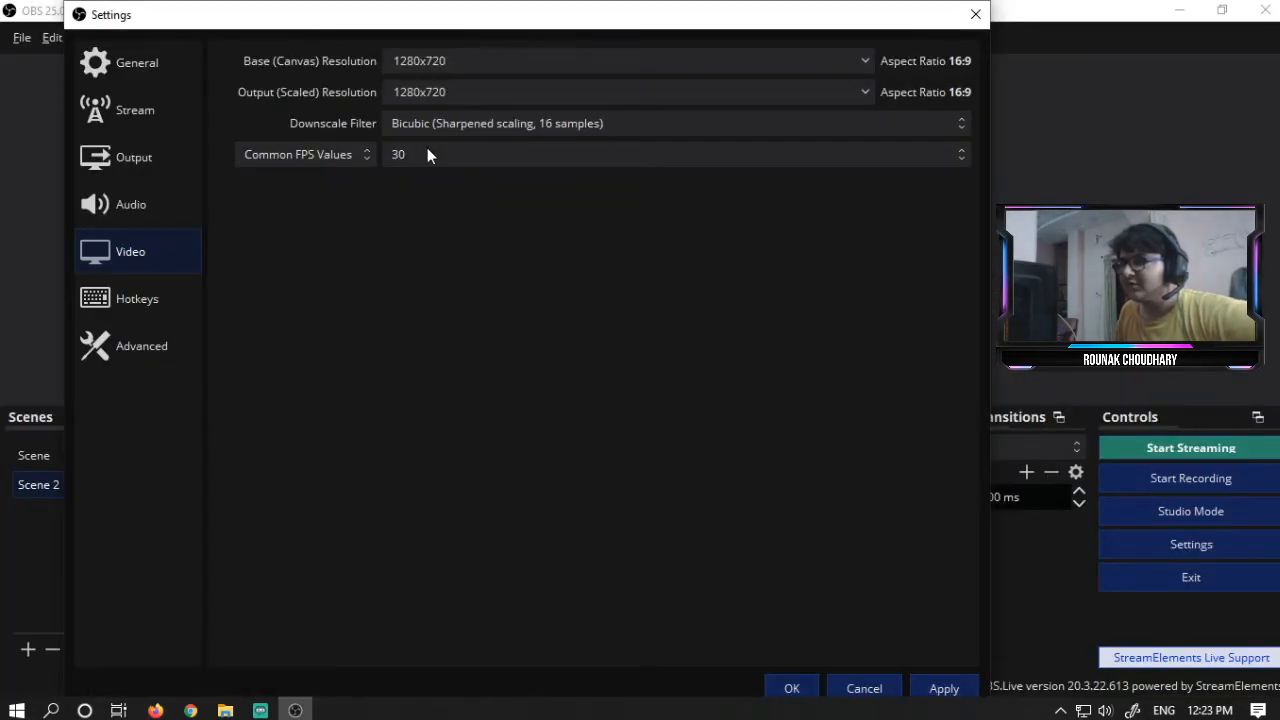
{"action": "left_click", "coordinate": [452, 158]}
{"action": "left_click", "coordinate": [423, 272]}
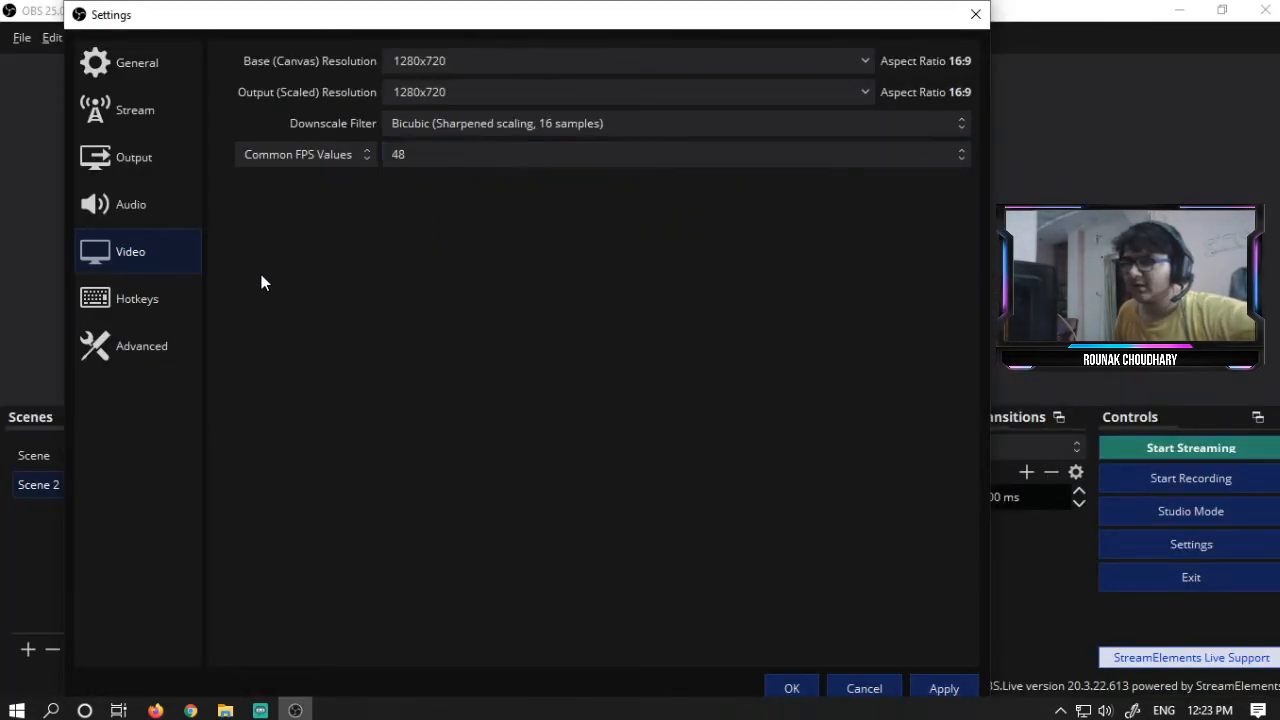
- Look through the Hotkeys and Advanced settings pages and save the settings
{"action": "left_click", "coordinate": [150, 316]}
{"action": "left_click", "coordinate": [124, 346]}
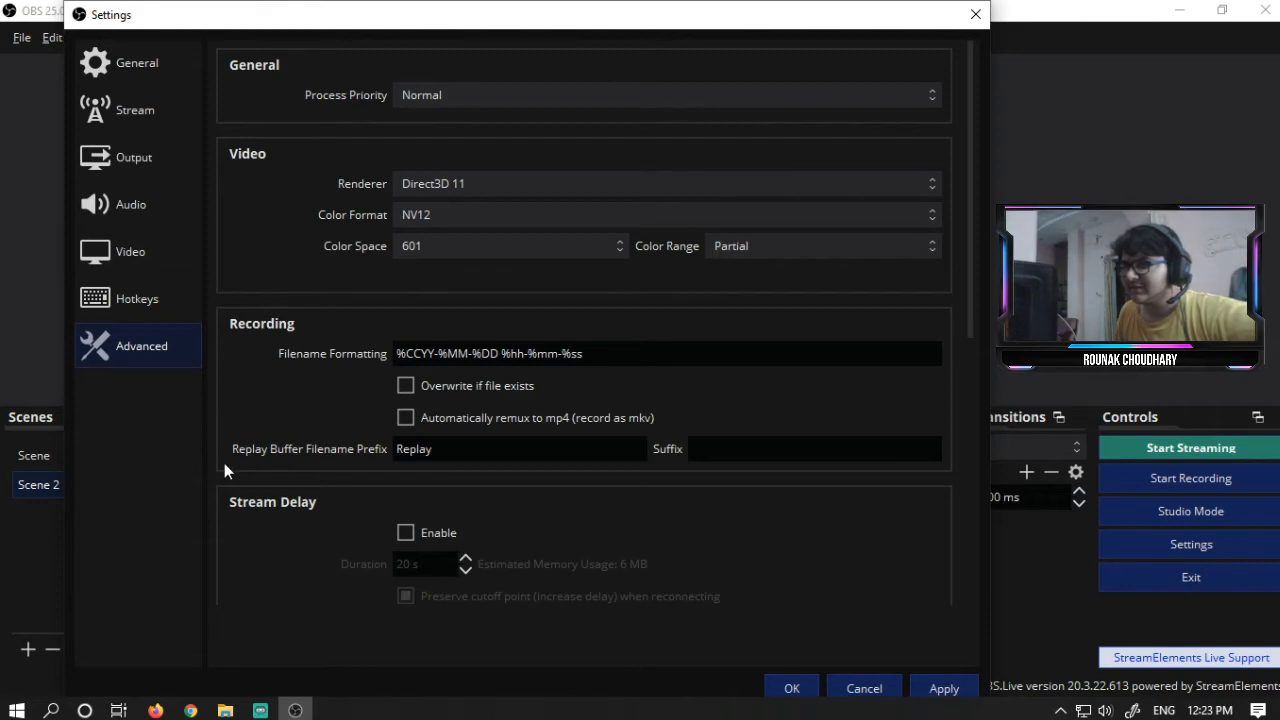
{"action": "left_click", "coordinate": [792, 688]}
- Select the Scene scene and start streaming from OBS
{"action": "left_click", "coordinate": [129, 453]}
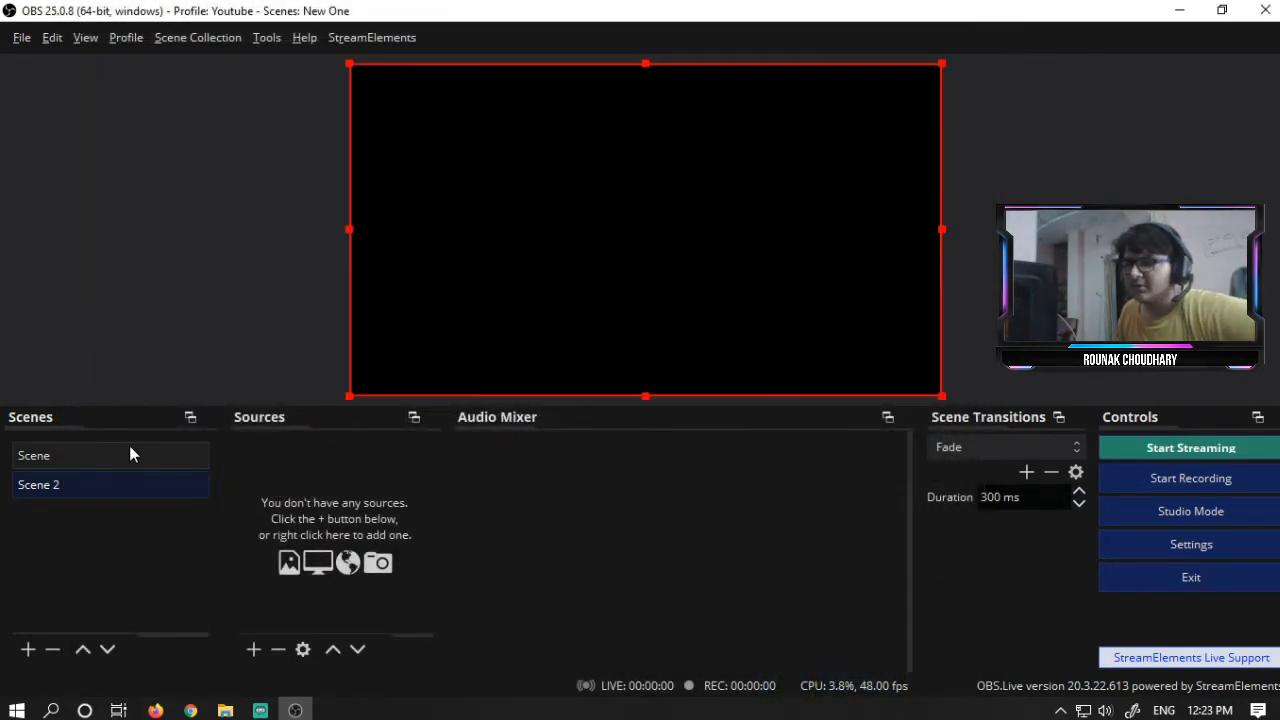
{"action": "left_click", "coordinate": [1242, 452]}
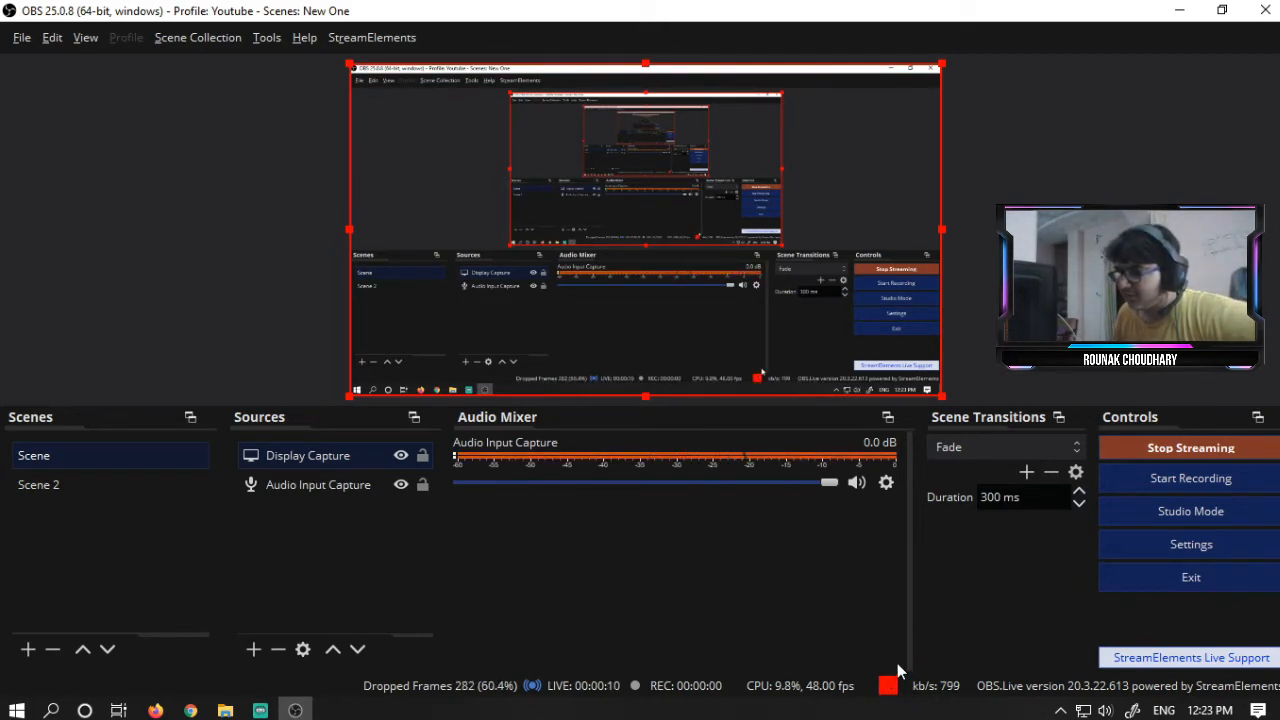
- Switch to YouTube Studio and examine the stream connection status and stream settings
{"action": "key", "text": "alt+Tab"}
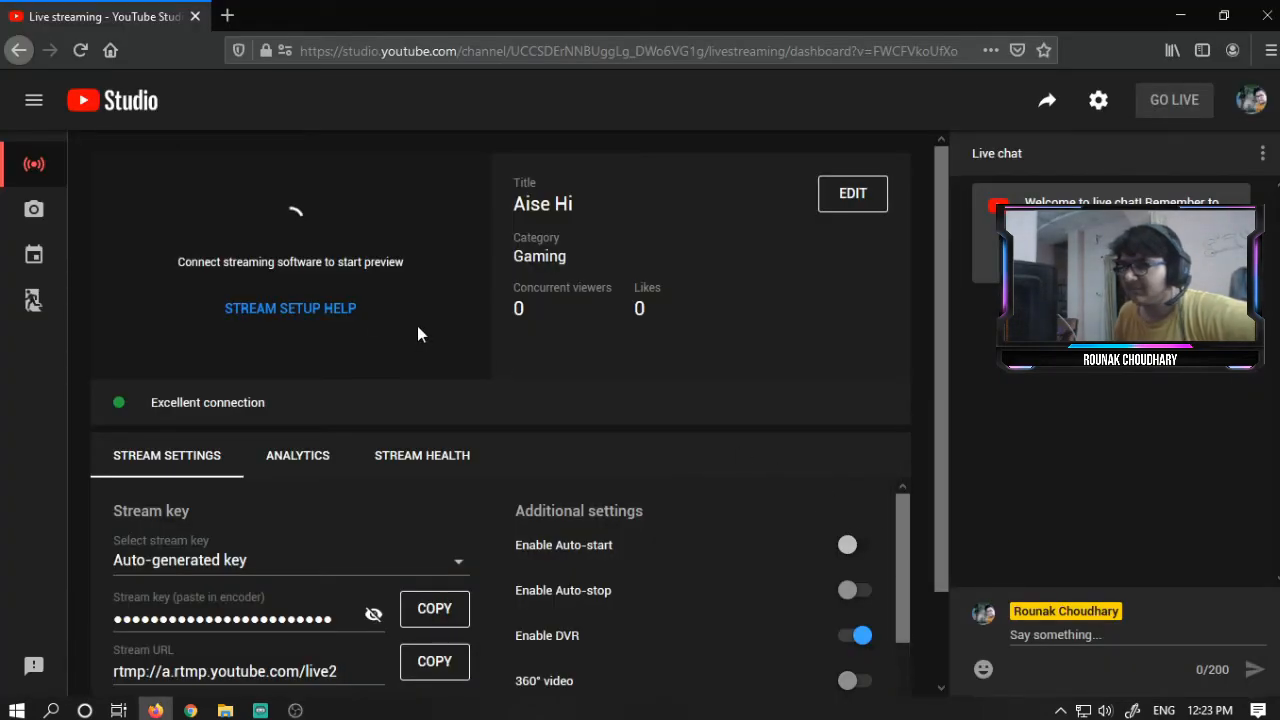
{"action": "scroll", "coordinate": [141, 413], "scroll_direction": "down", "scroll_amount": 5}
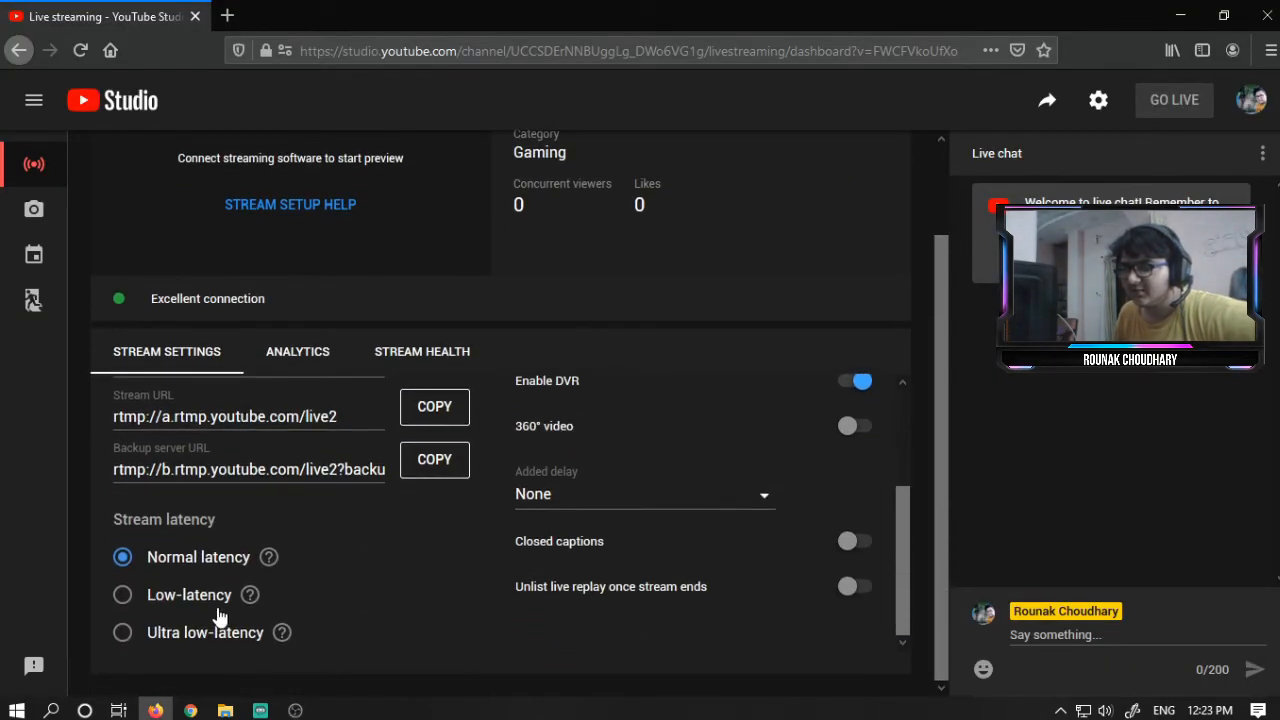
{"action": "scroll", "coordinate": [423, 606], "scroll_direction": "up", "scroll_amount": 3}
{"action": "scroll", "coordinate": [509, 417], "scroll_direction": "up", "scroll_amount": 2}
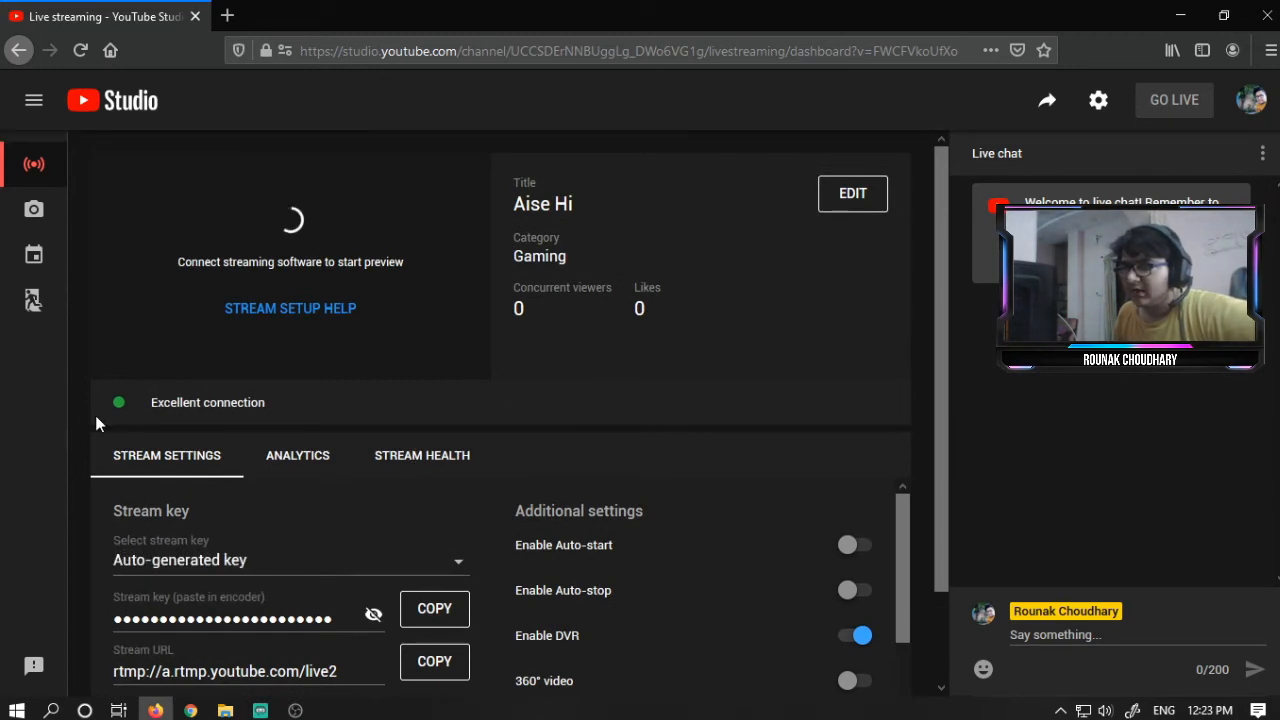
{"action": "left_click_drag", "start_coordinate": [145, 399], "coordinate": [272, 415]}
{"action": "left_click", "coordinate": [311, 420]}
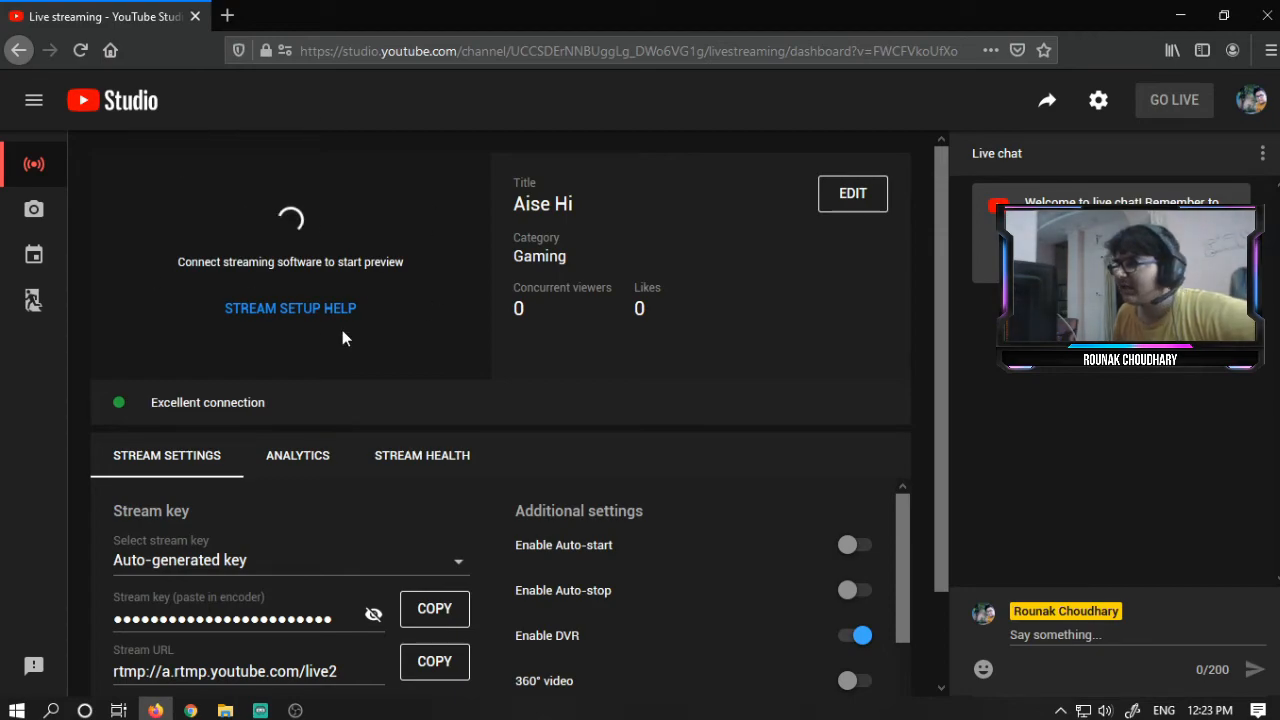
{"action": "key", "text": "alt+Tab"}
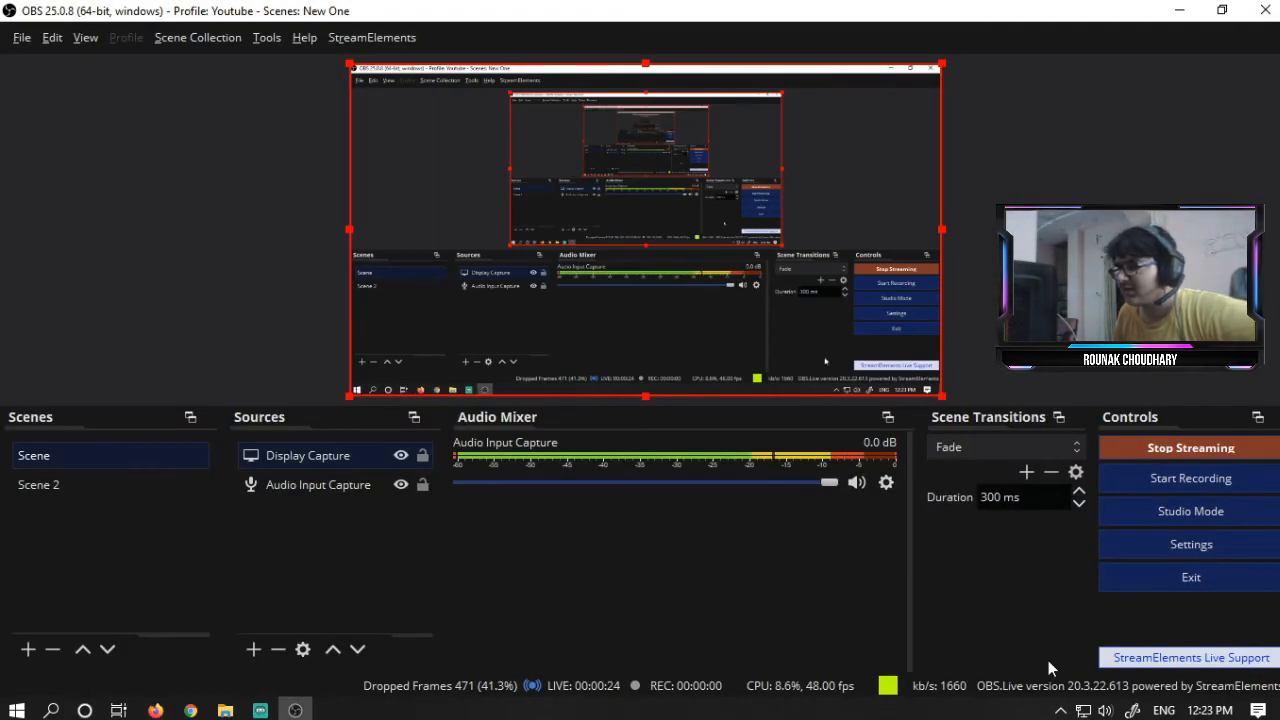
- Switch back to YouTube Studio and mute the live stream preview
{"action": "key", "text": "alt+Tab"}
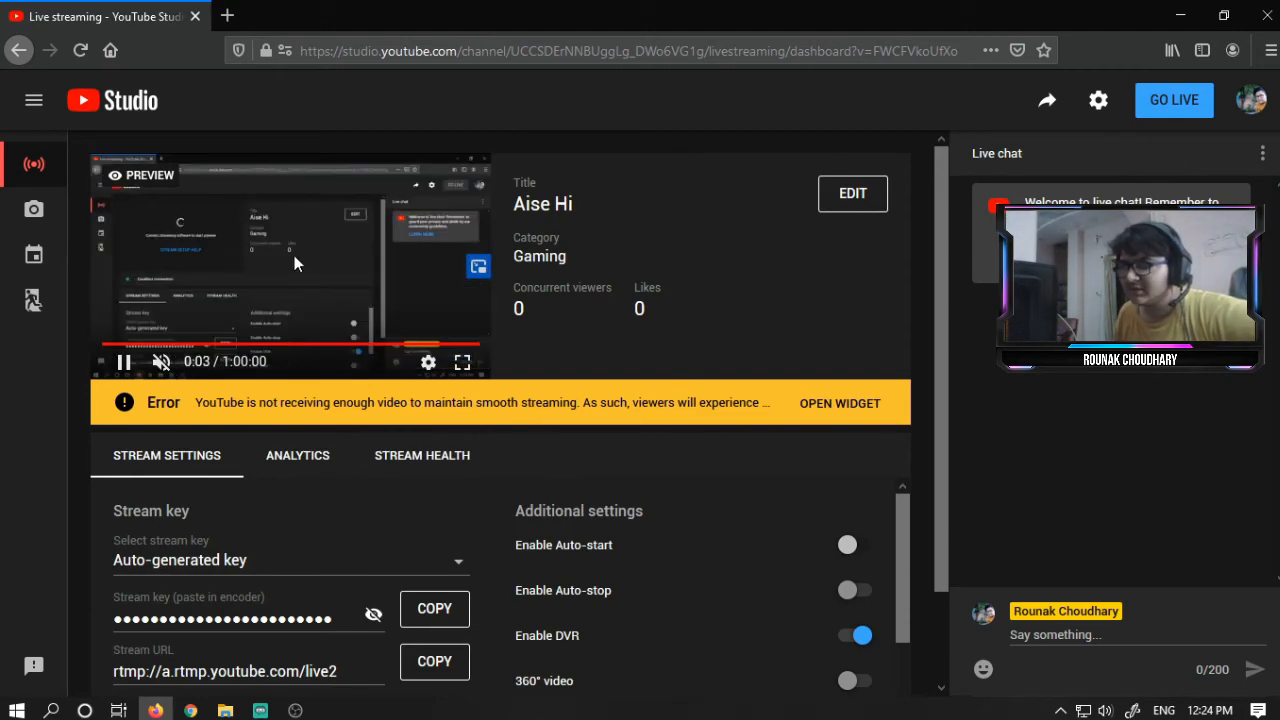
{"action": "key", "text": "alt+Tab"}
{"action": "key", "text": "alt+Tab"}
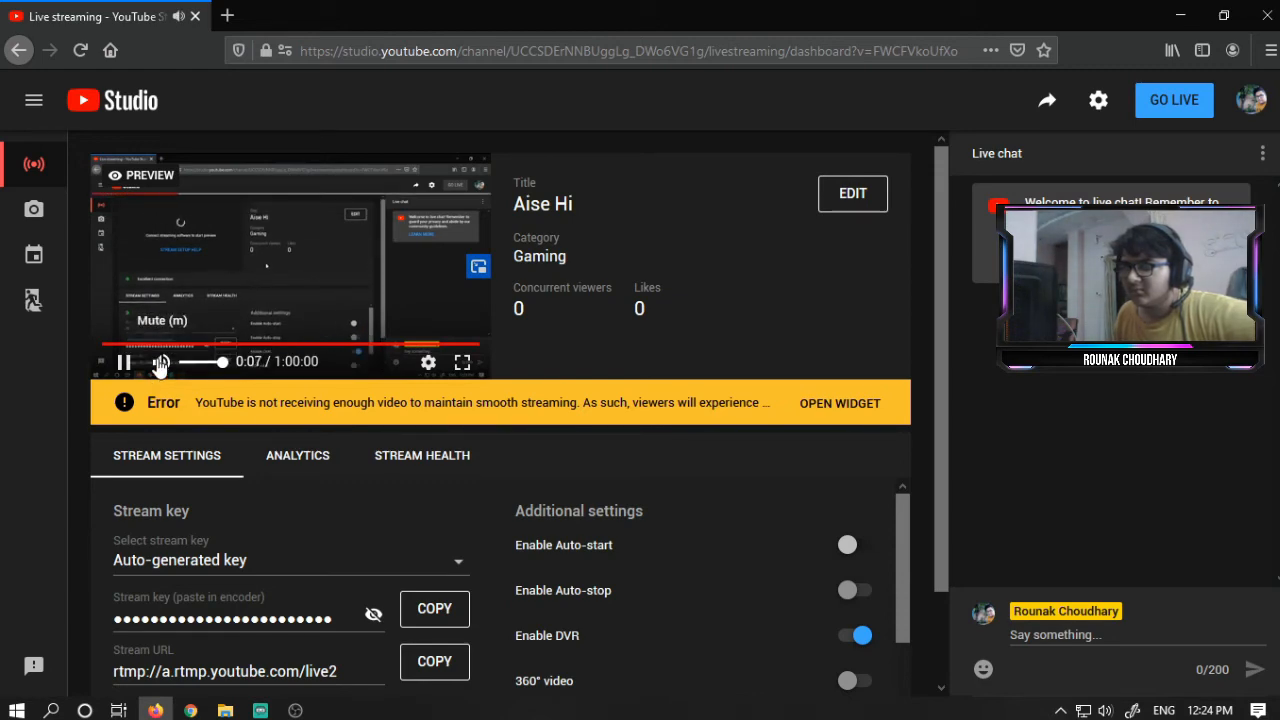
{"action": "left_click", "coordinate": [160, 363]}
{"action": "mouse_move", "coordinate": [481, 277]}
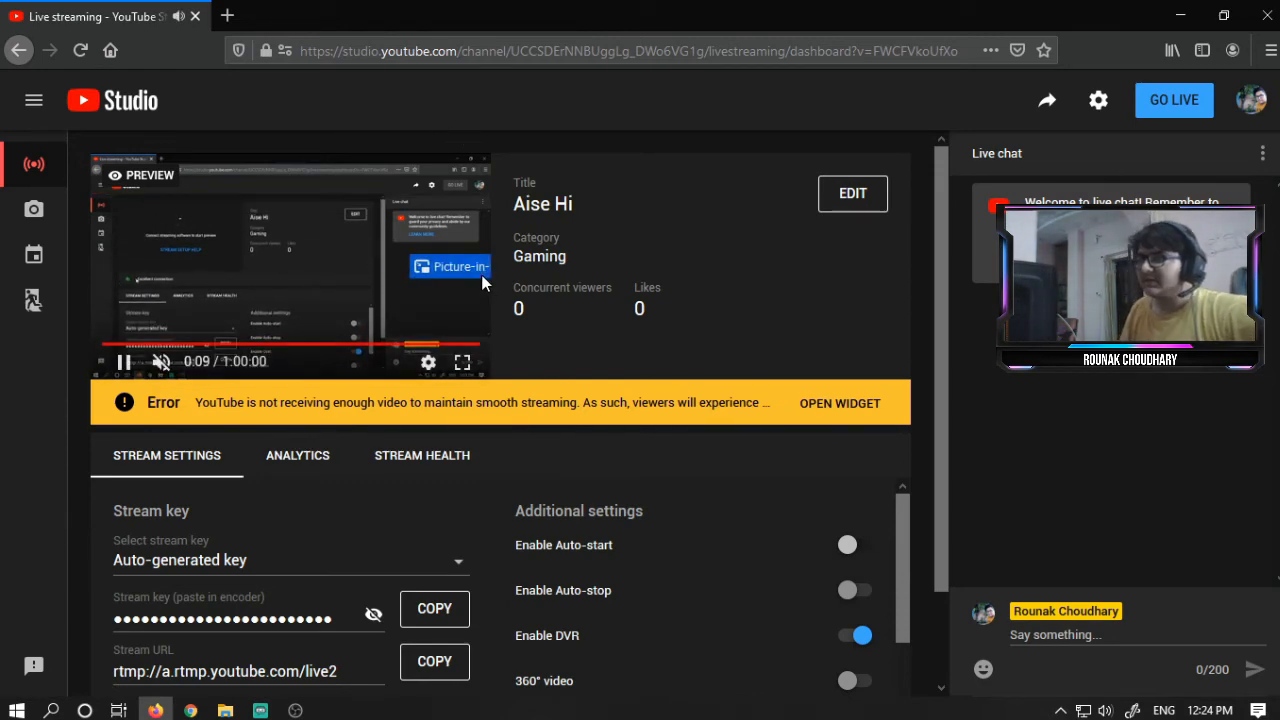
- Go live on YouTube Studio
{"action": "key", "text": "alt+Tab"}
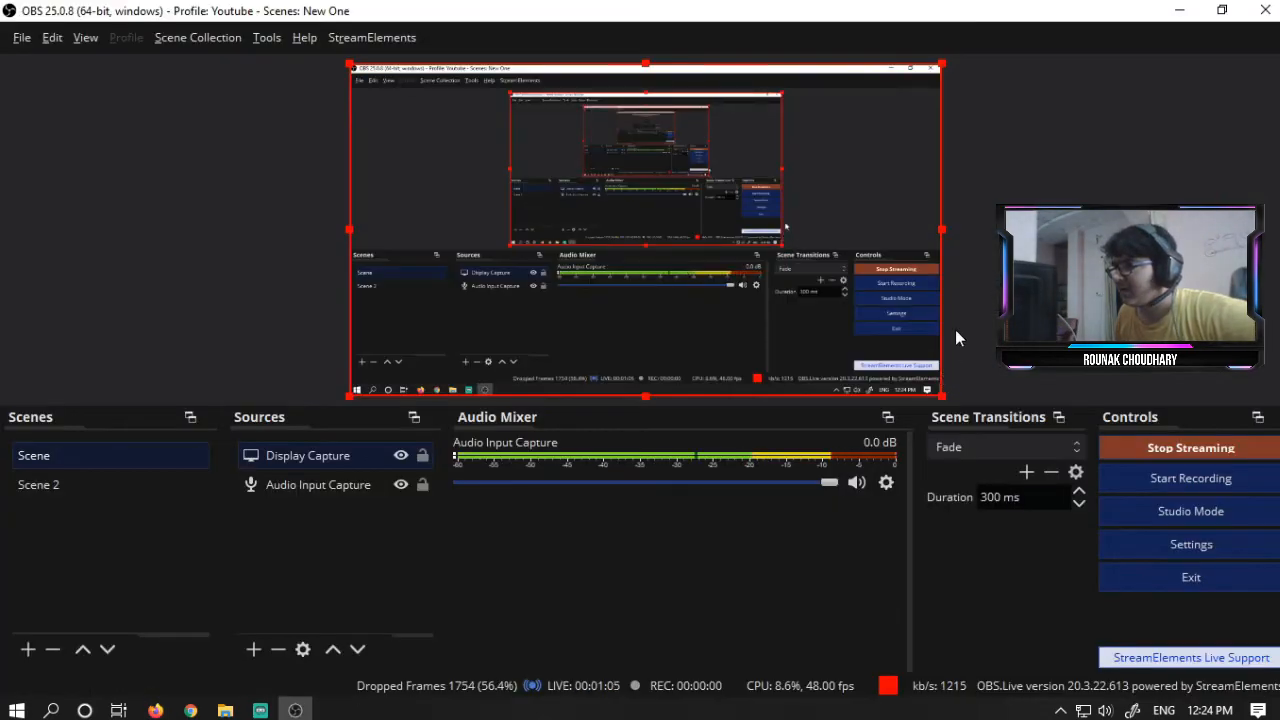
{"action": "key", "text": "alt+Tab"}
{"action": "left_click", "coordinate": [1170, 104]}
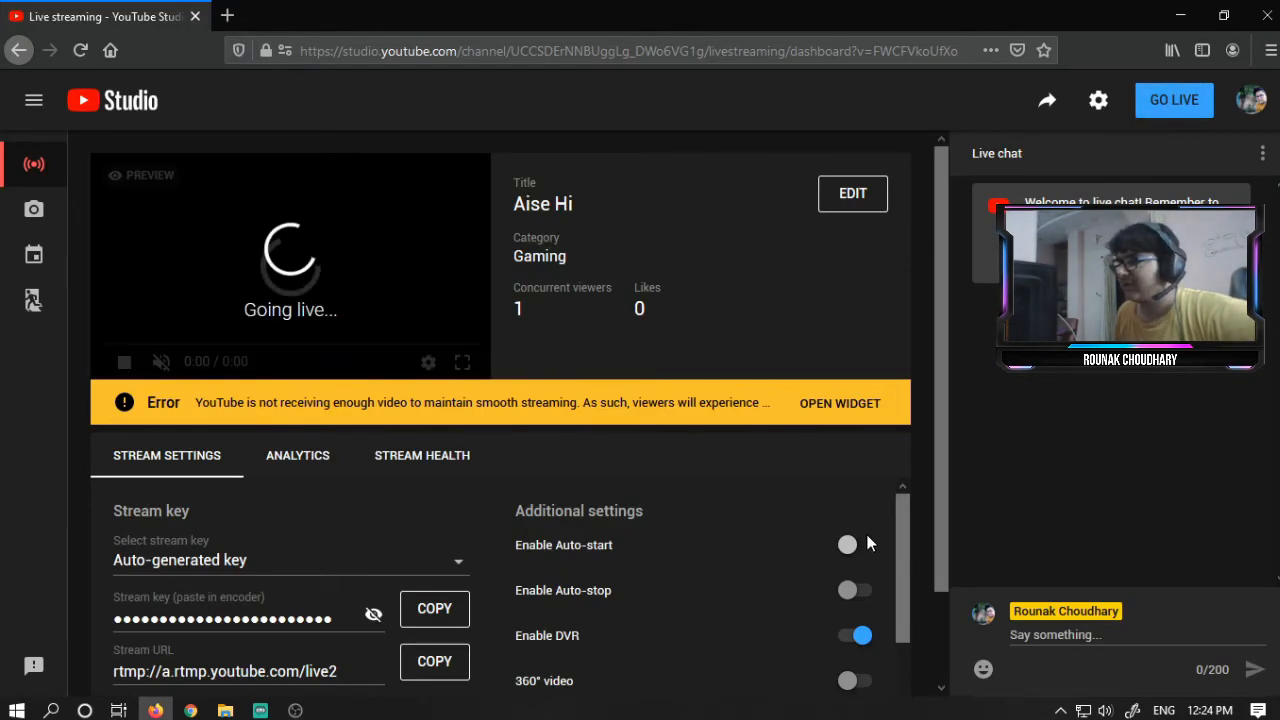
- End the live stream from YouTube Studio and confirm ending it
{"action": "key", "text": "alt+Tab"}
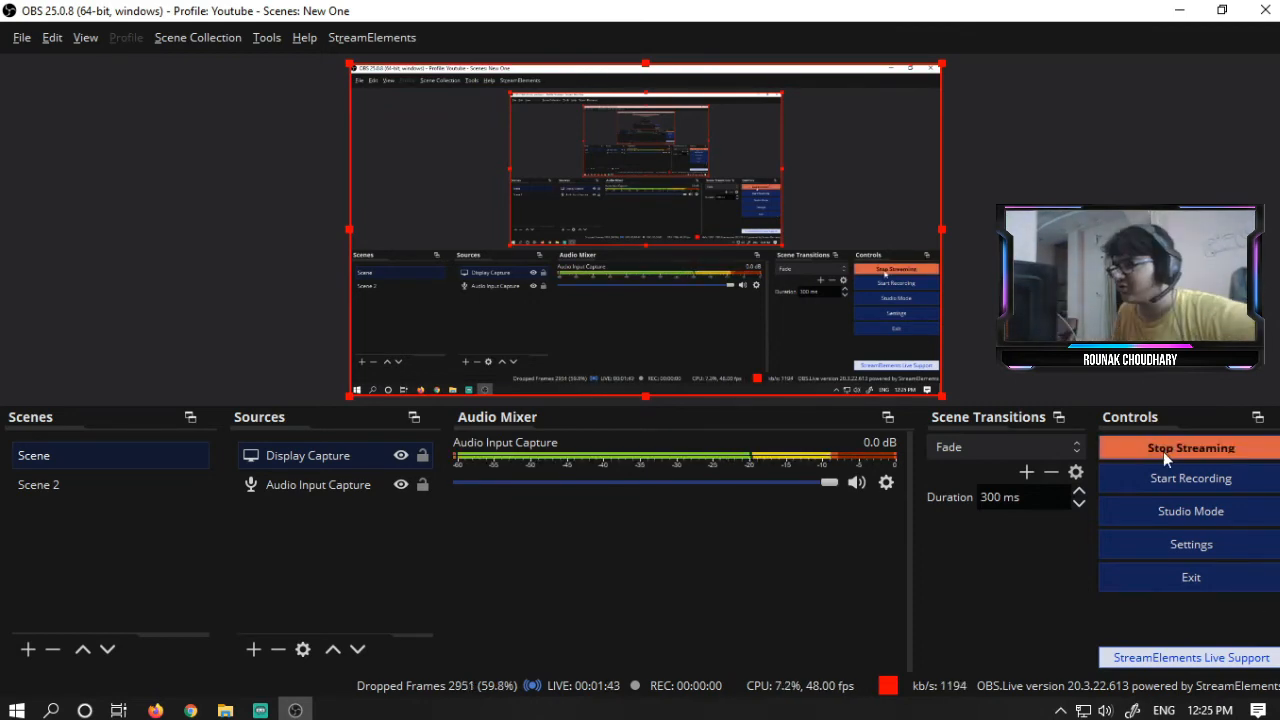
{"action": "key", "text": "alt+Tab"}
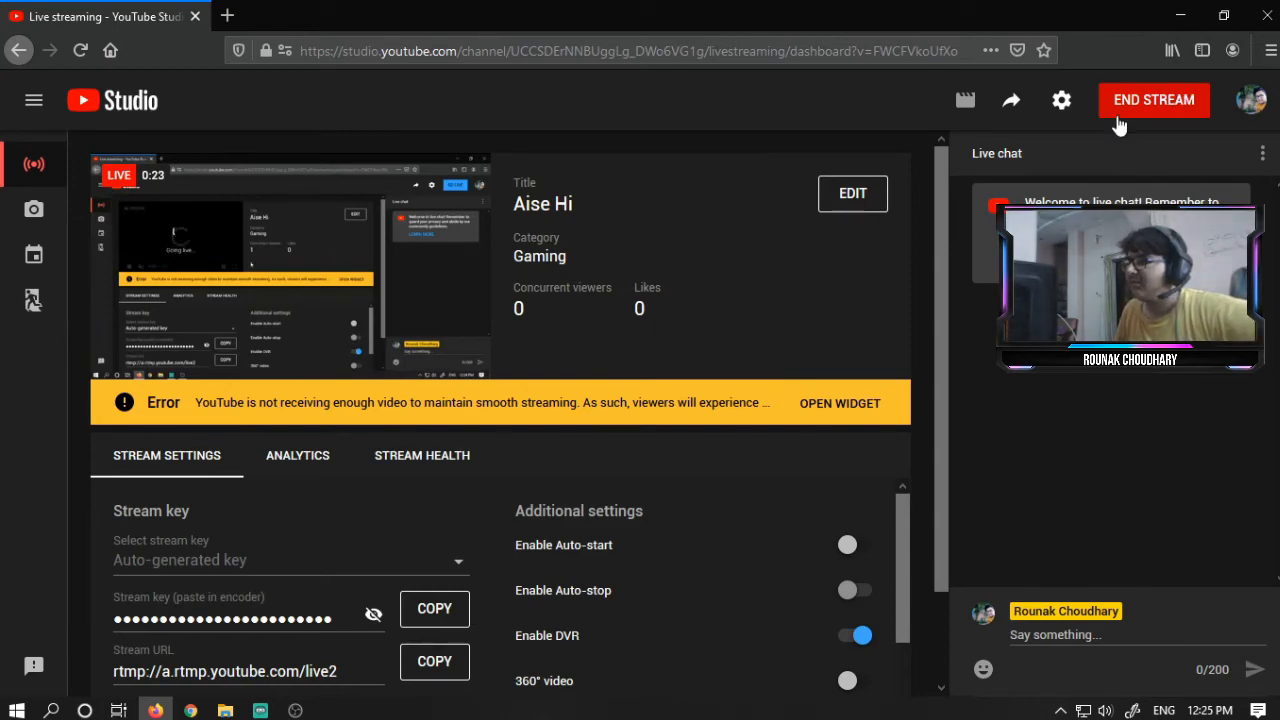
{"action": "left_click", "coordinate": [1170, 97]}
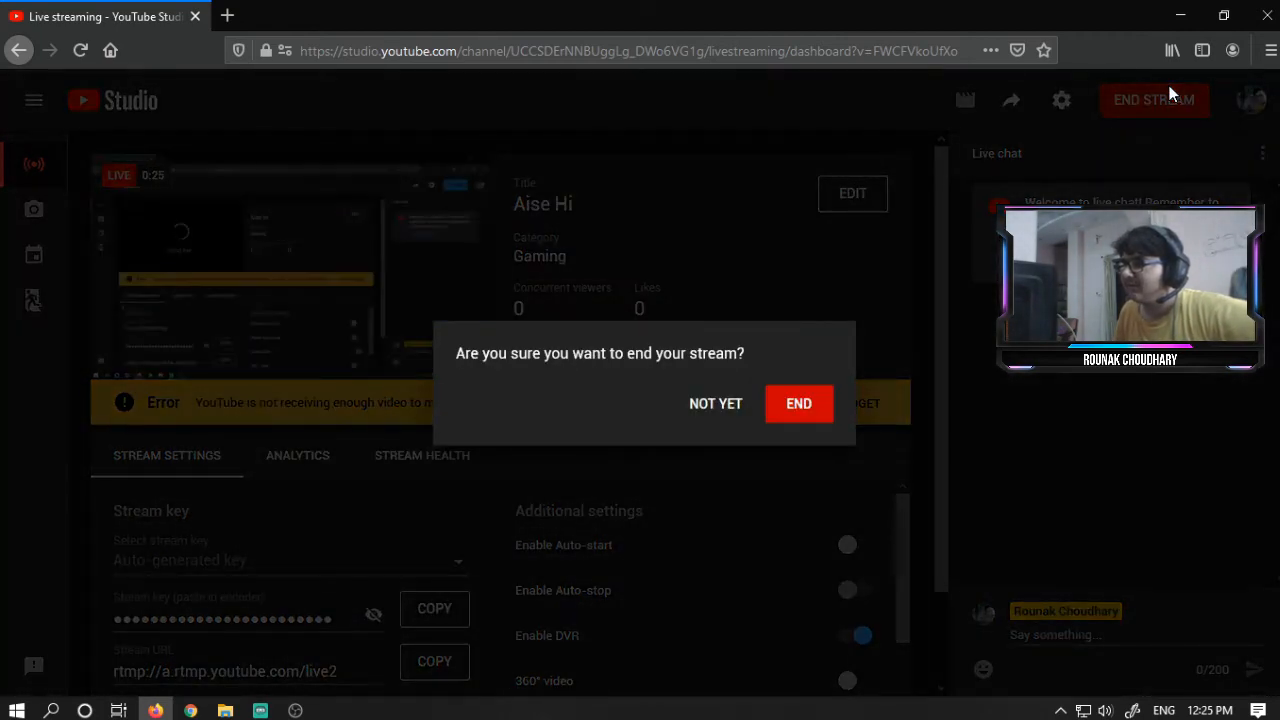
{"action": "left_click", "coordinate": [806, 414]}
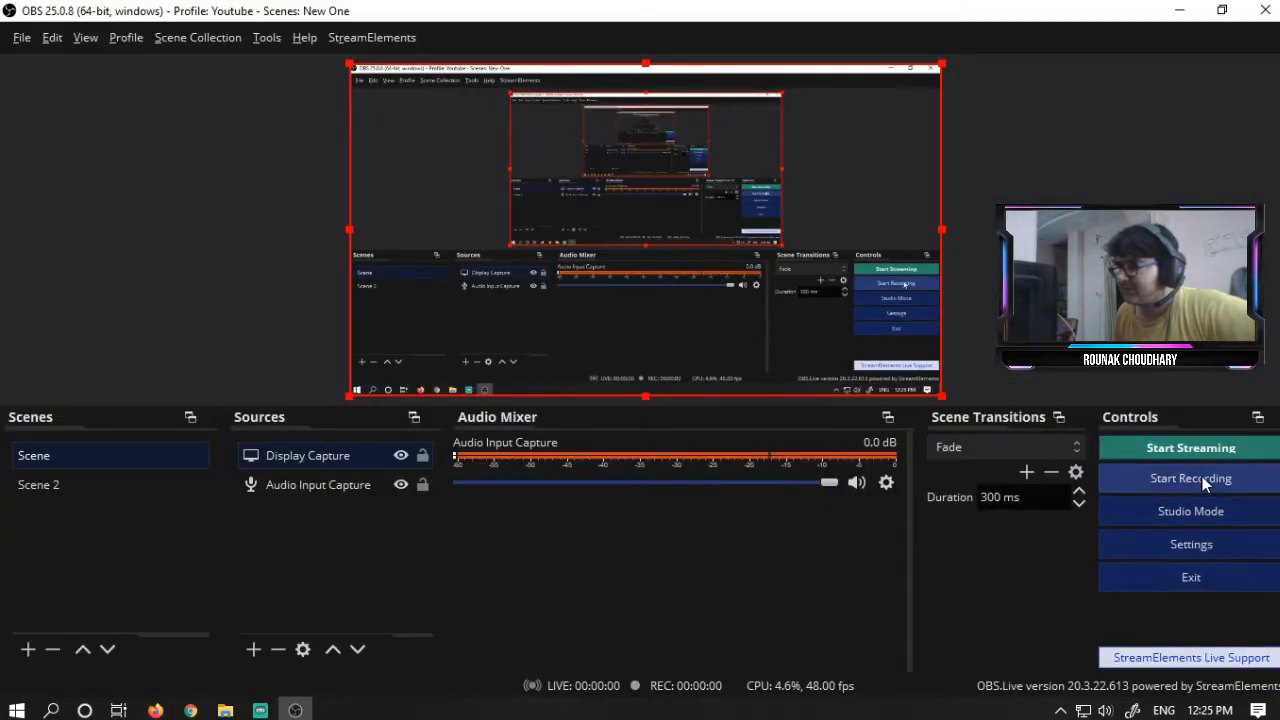
- Open the OBS recording output settings, turn off Psycho Visual Tuning, apply it, and close the settings
{"action": "left_click", "coordinate": [21, 37]}
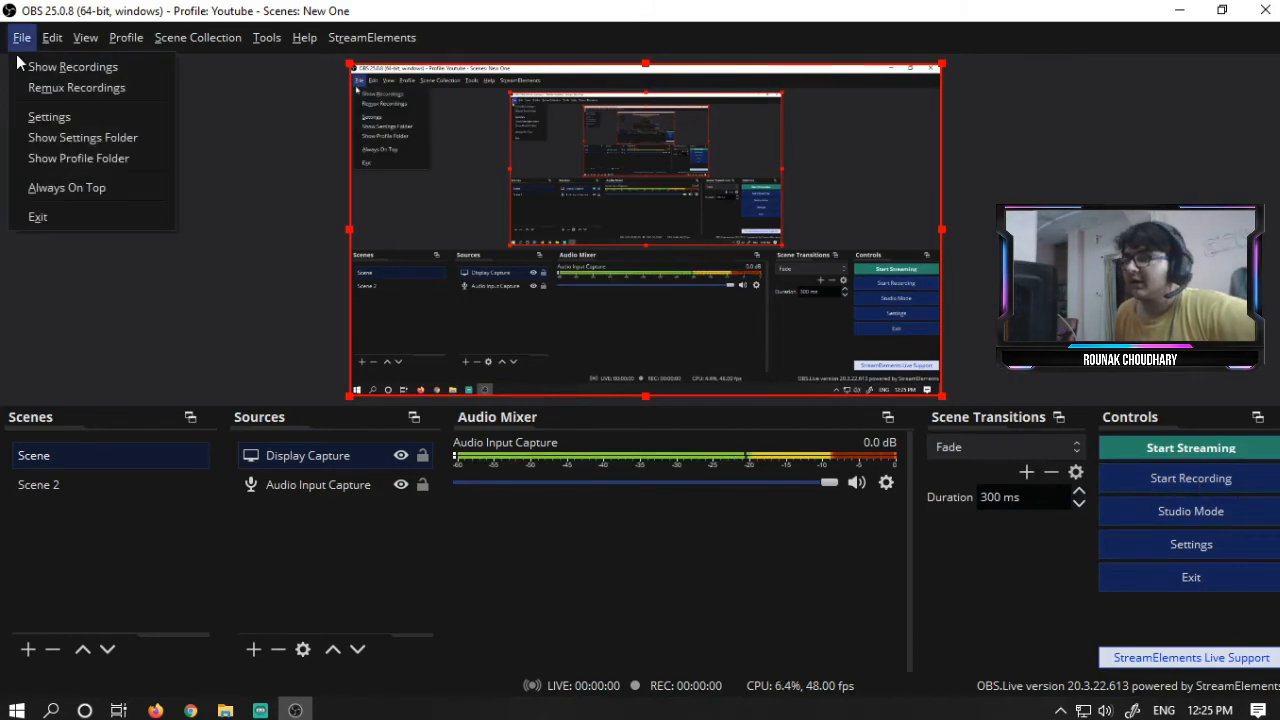
{"action": "left_click", "coordinate": [52, 118]}
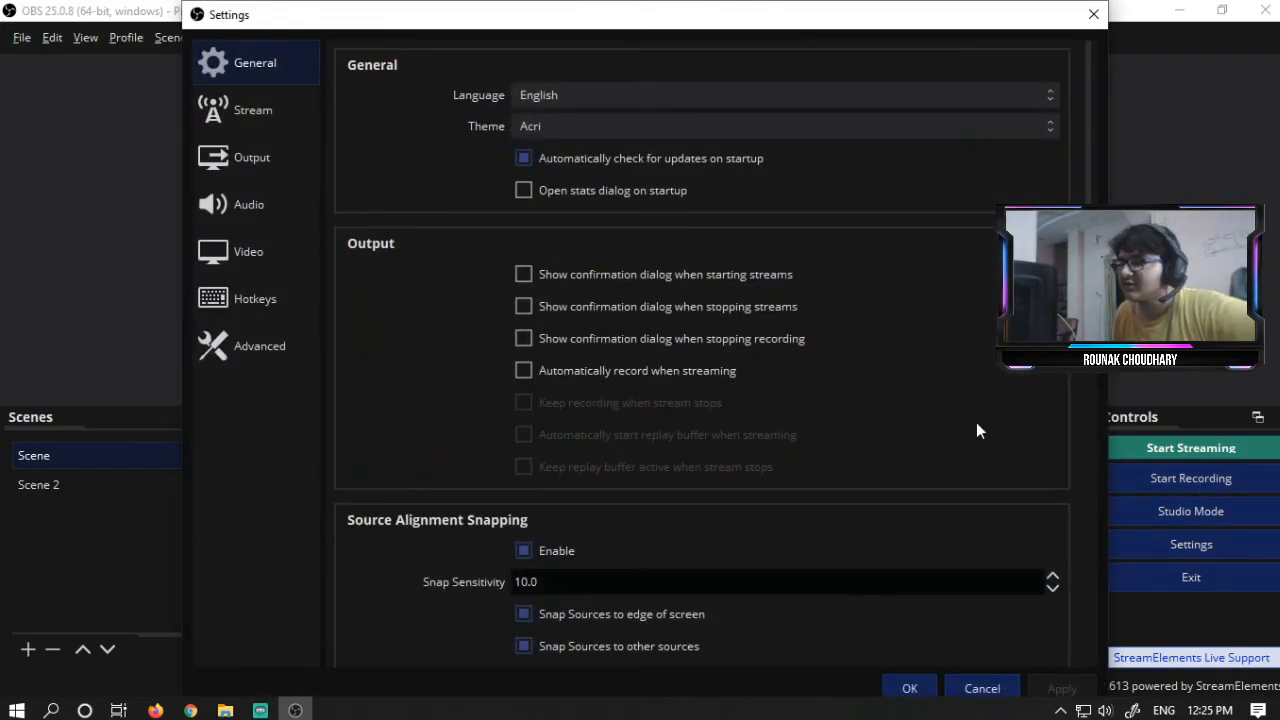
{"action": "left_click", "coordinate": [259, 126]}
{"action": "left_click", "coordinate": [256, 157]}
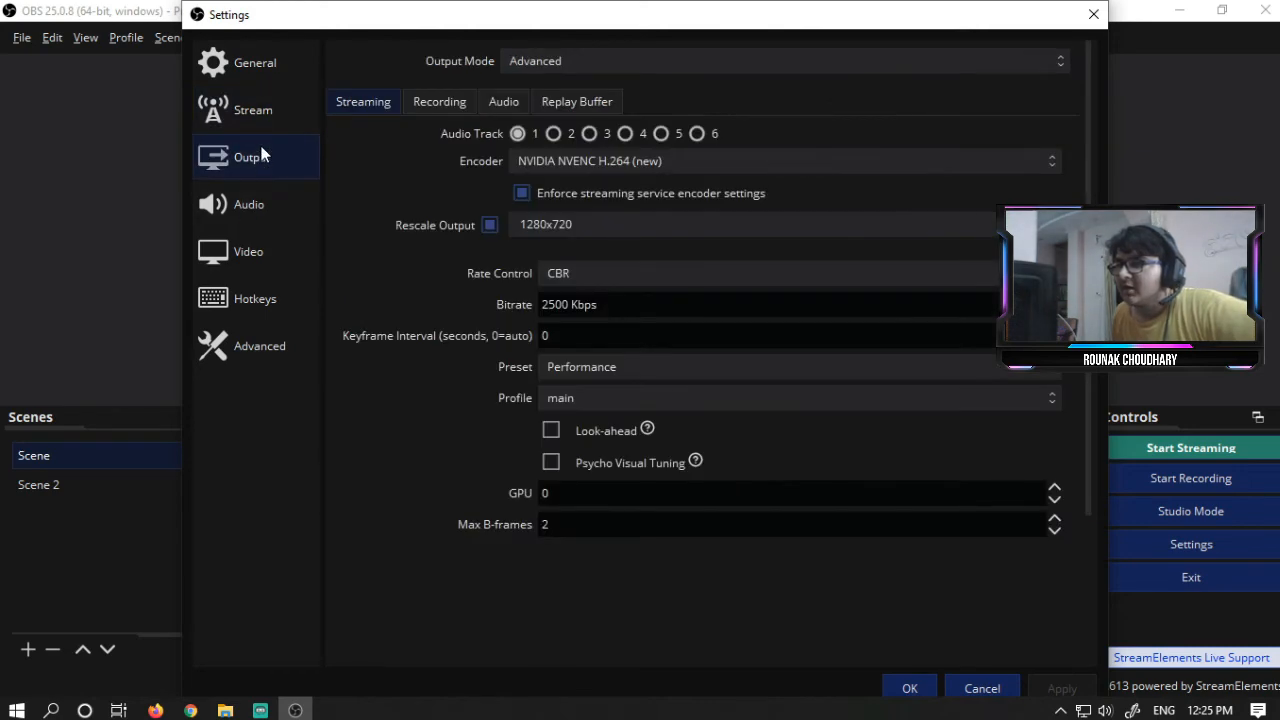
{"action": "left_click", "coordinate": [437, 104]}
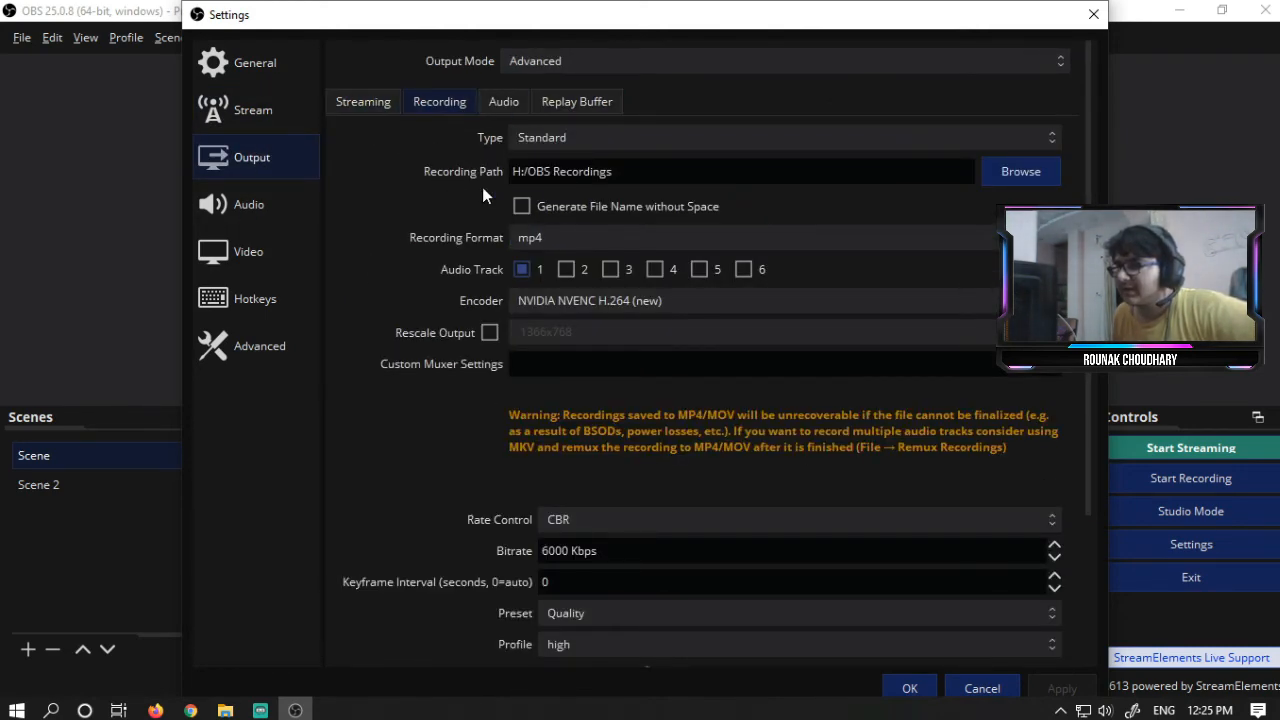
{"action": "scroll", "coordinate": [438, 318], "scroll_direction": "down", "scroll_amount": 3}
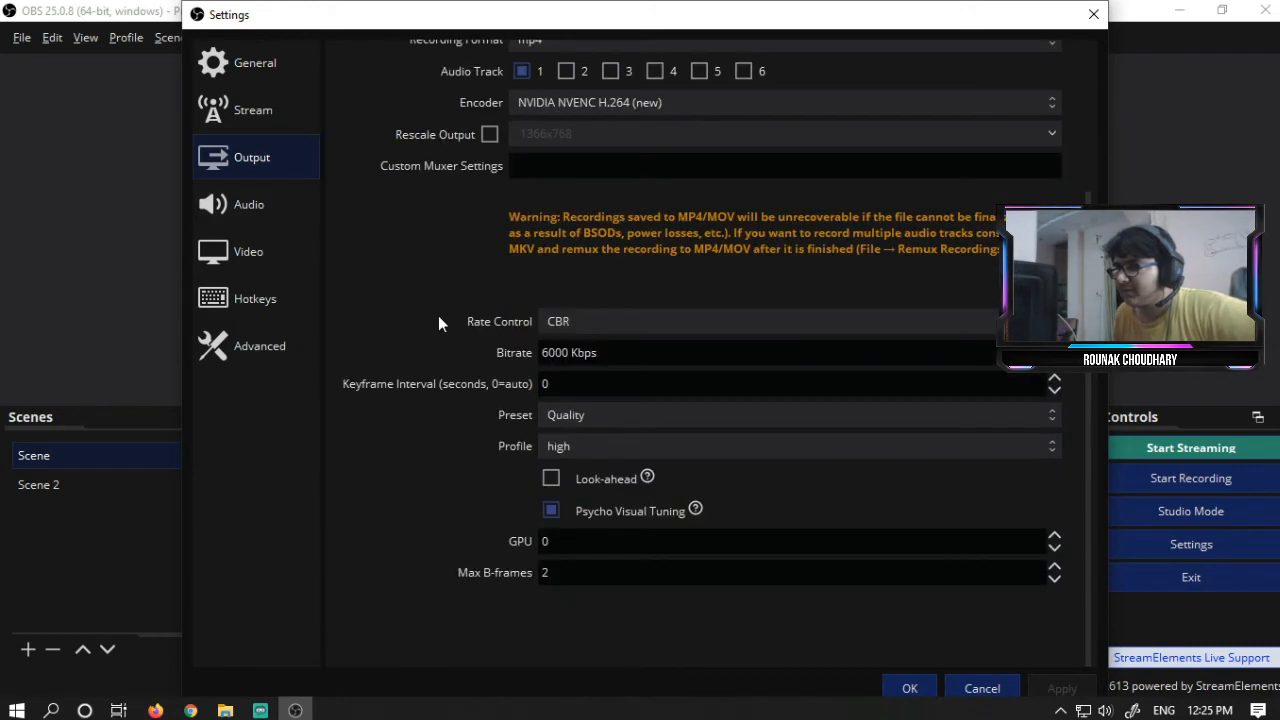
{"action": "left_click", "coordinate": [563, 507]}
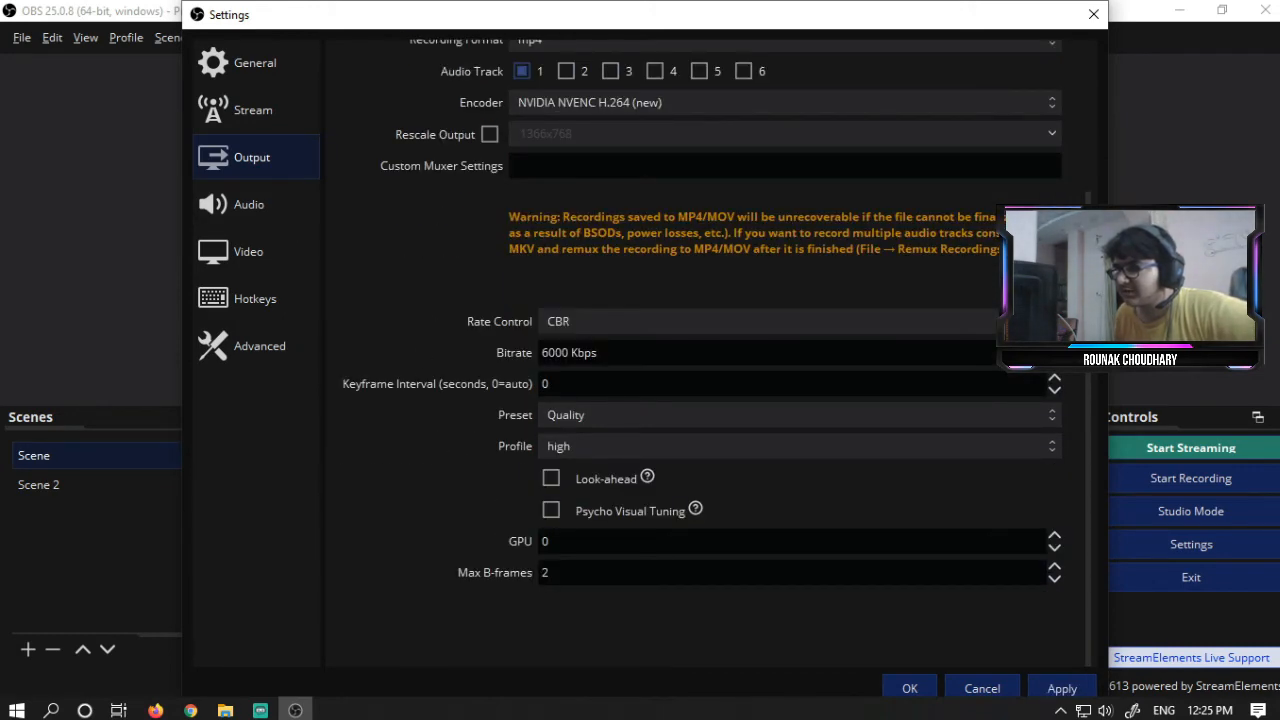
{"action": "left_click", "coordinate": [1060, 688]}
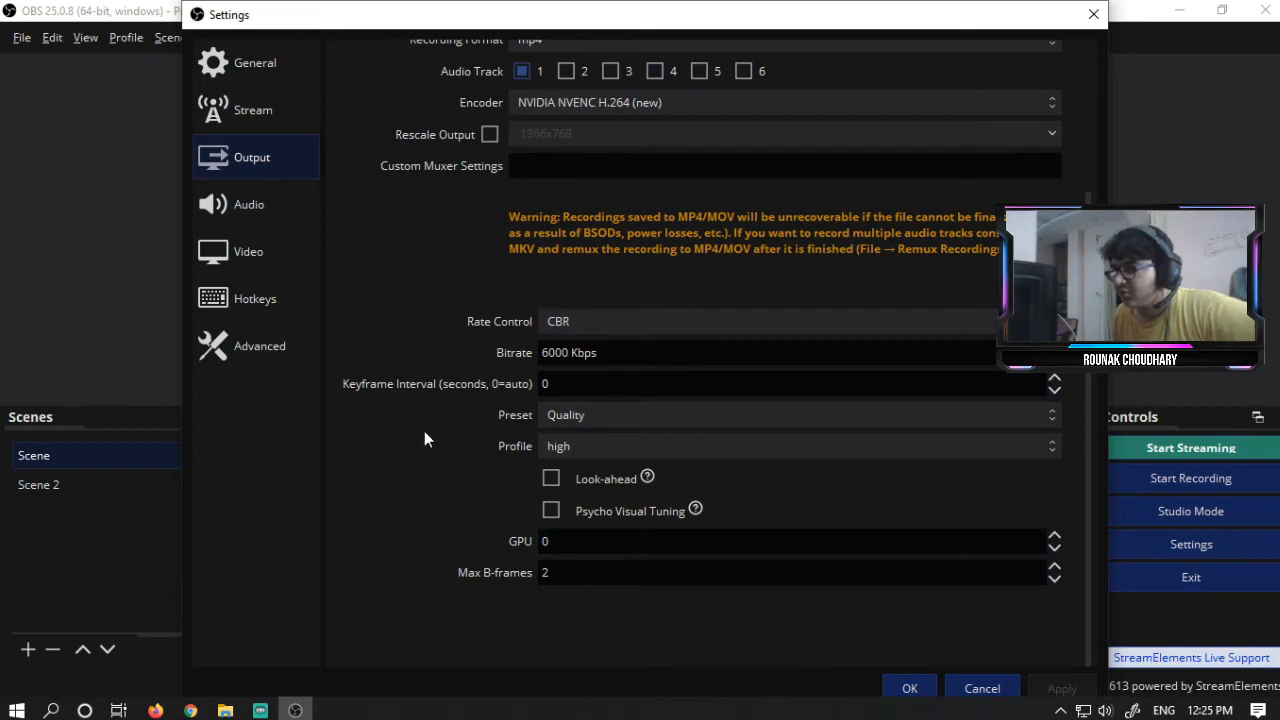
{"action": "scroll", "coordinate": [422, 440], "scroll_direction": "up", "scroll_amount": 3}
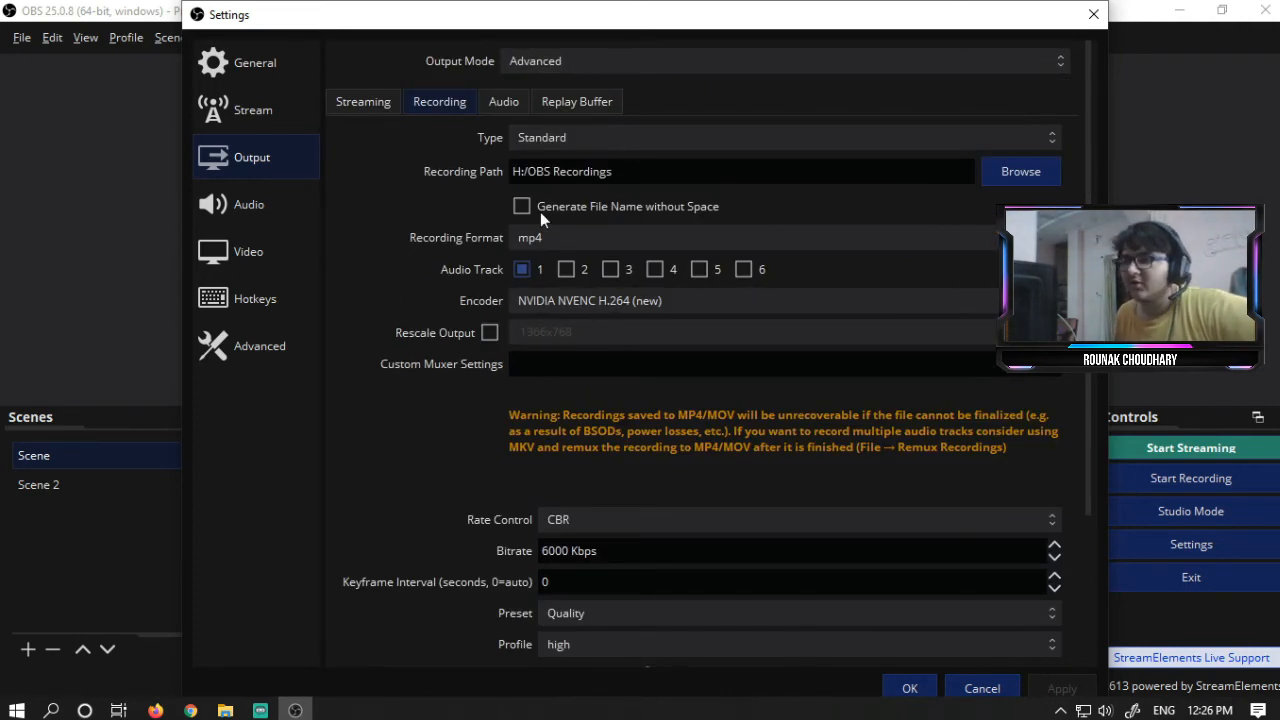
{"action": "left_click_drag", "start_coordinate": [615, 172], "coordinate": [464, 176]}
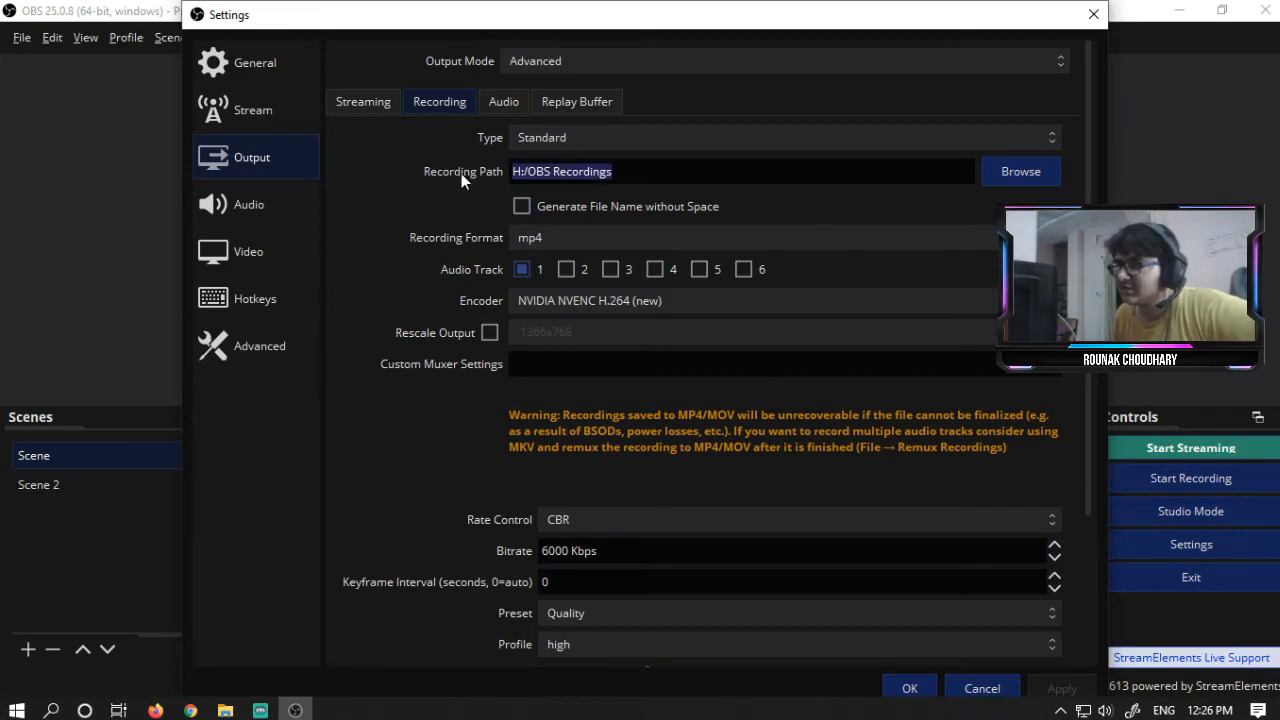
{"action": "left_click", "coordinate": [1094, 15]}
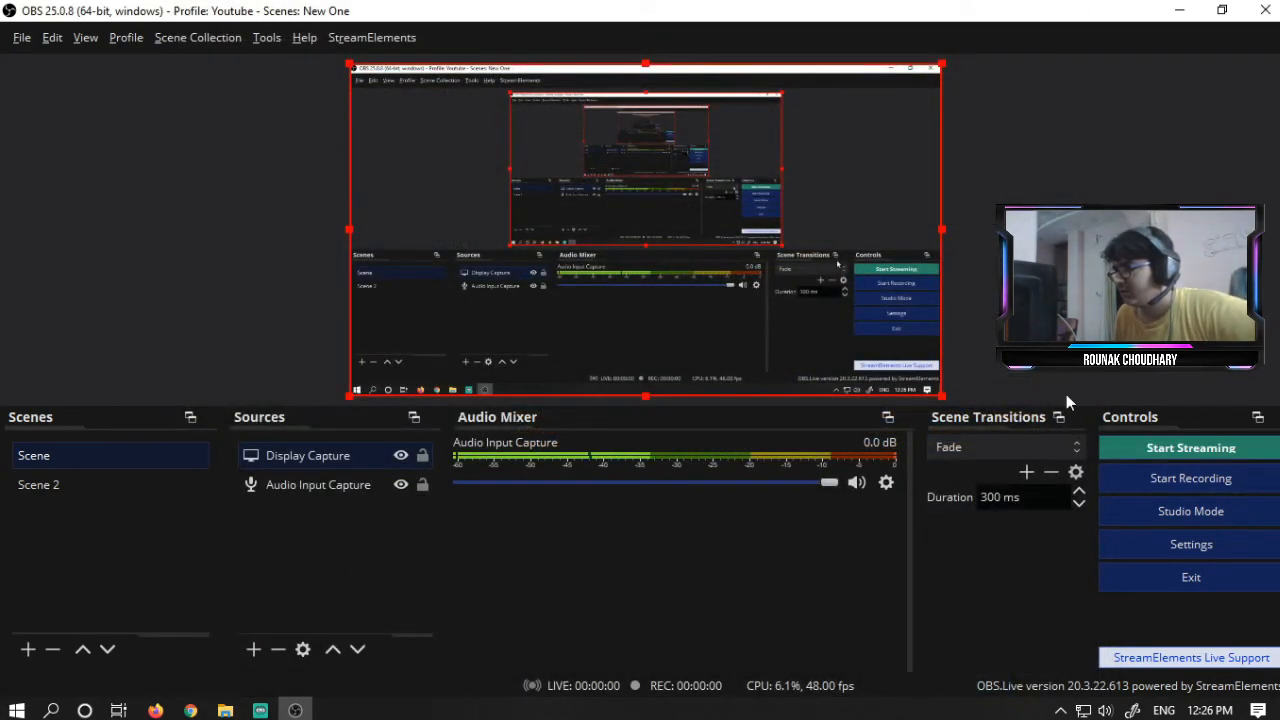
- Switch back to OBS and turn on Studio Mode
{"action": "key", "text": "alt+Tab"}
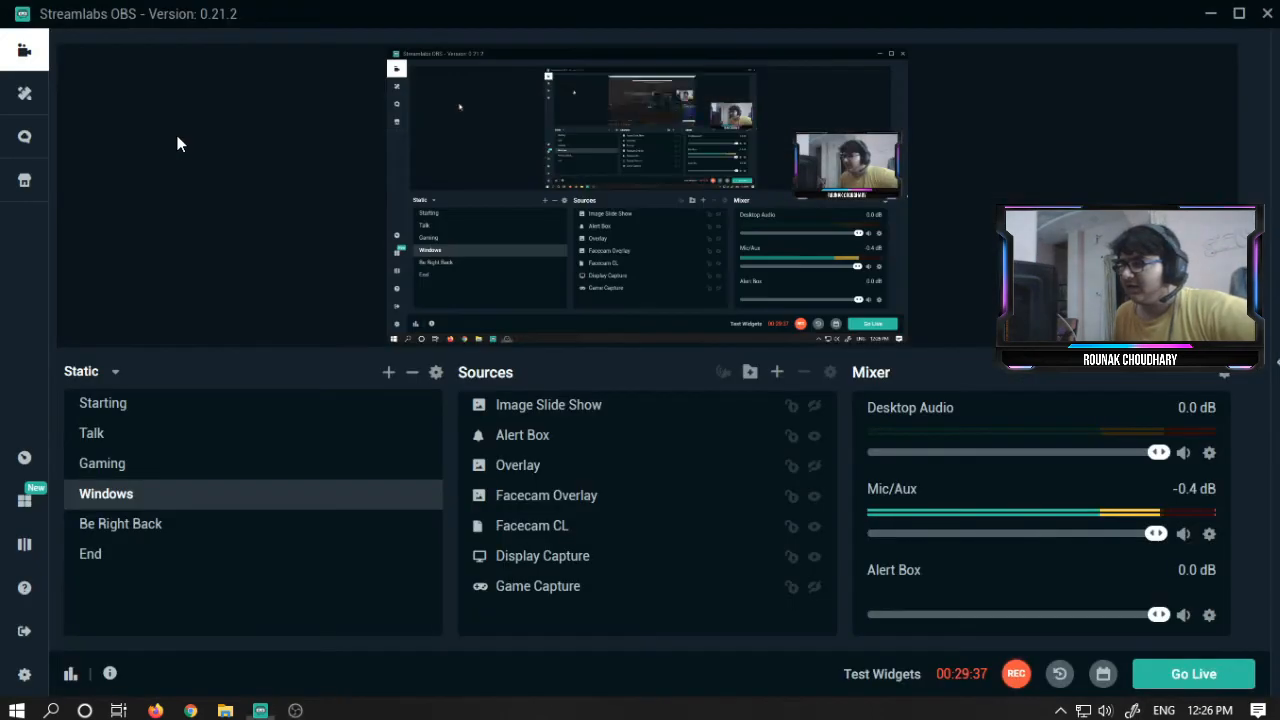
{"action": "key", "text": "alt+Tab"}
{"action": "key", "text": "alt+Tab"}
{"action": "key", "text": "alt+Tab"}
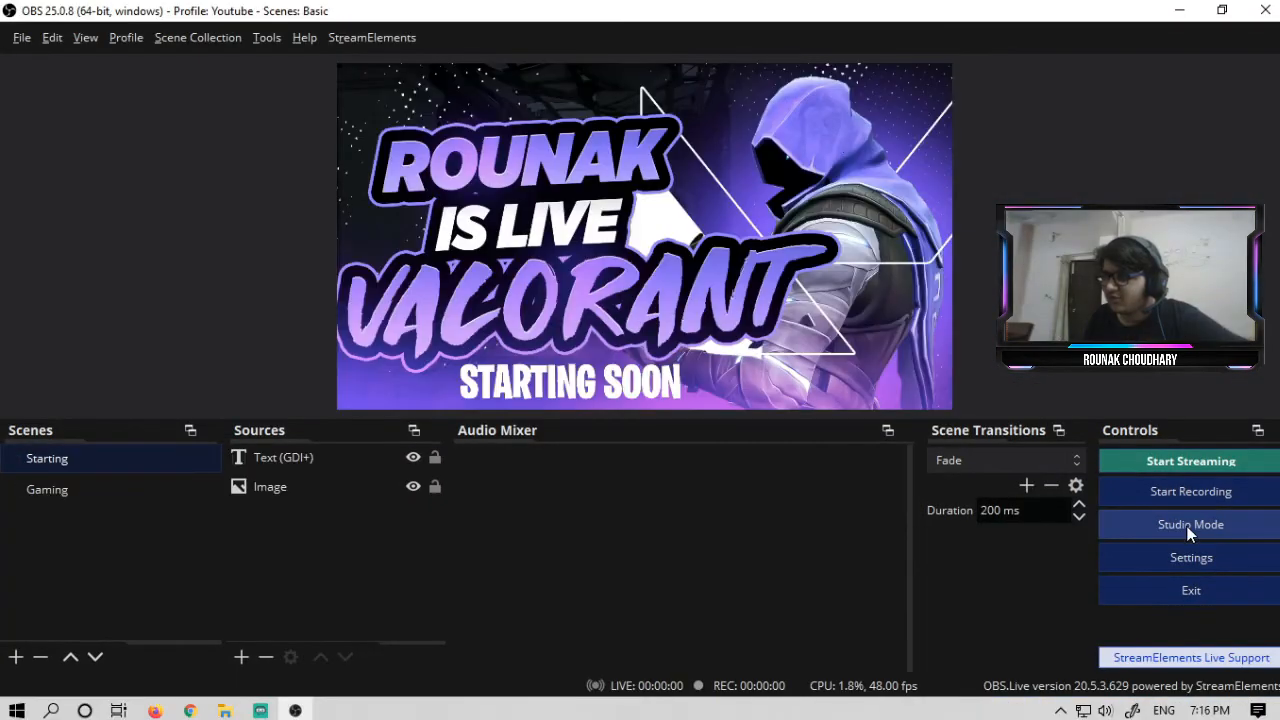
{"action": "left_click", "coordinate": [1190, 524]}
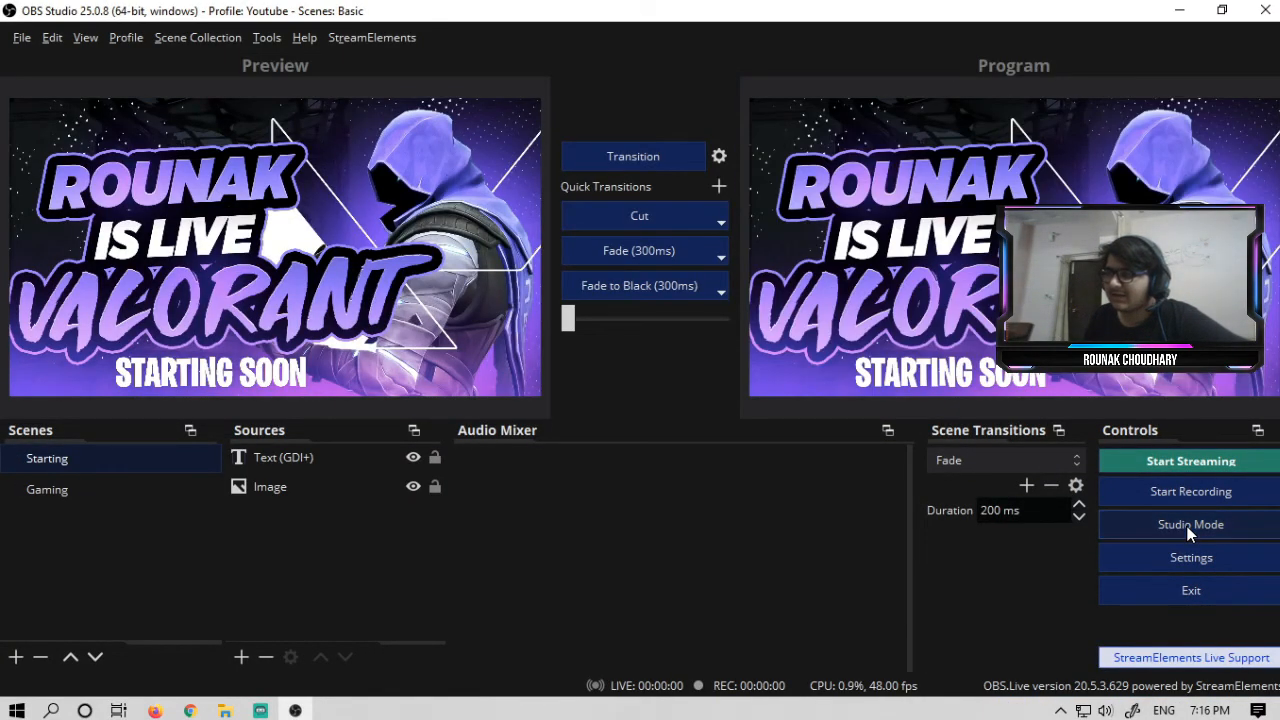
{"action": "left_click", "coordinate": [1190, 524]}
{"action": "left_click", "coordinate": [1190, 524]}
{"action": "left_click", "coordinate": [1190, 524]}
{"action": "left_click", "coordinate": [1190, 524]}
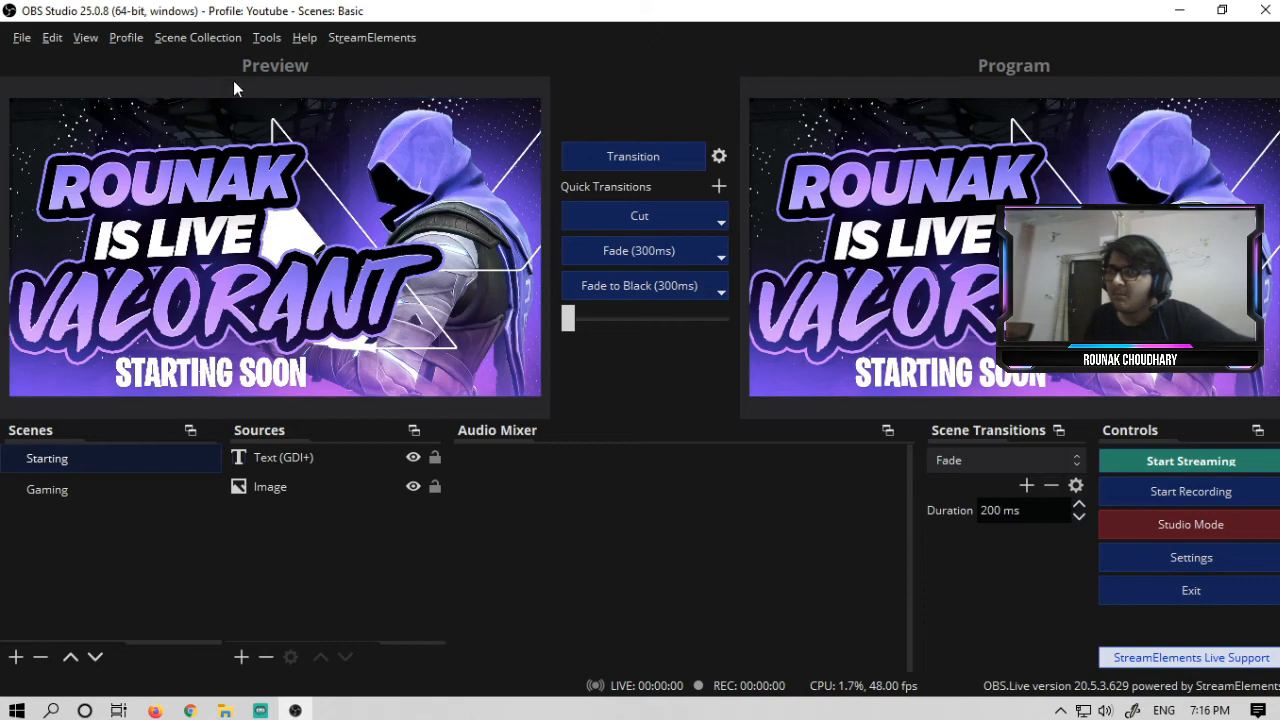
- In the Starting scene preview, move and shrink the STARTING SOON text to the lower-right corner, then transition it to program
{"action": "left_click", "coordinate": [145, 477]}
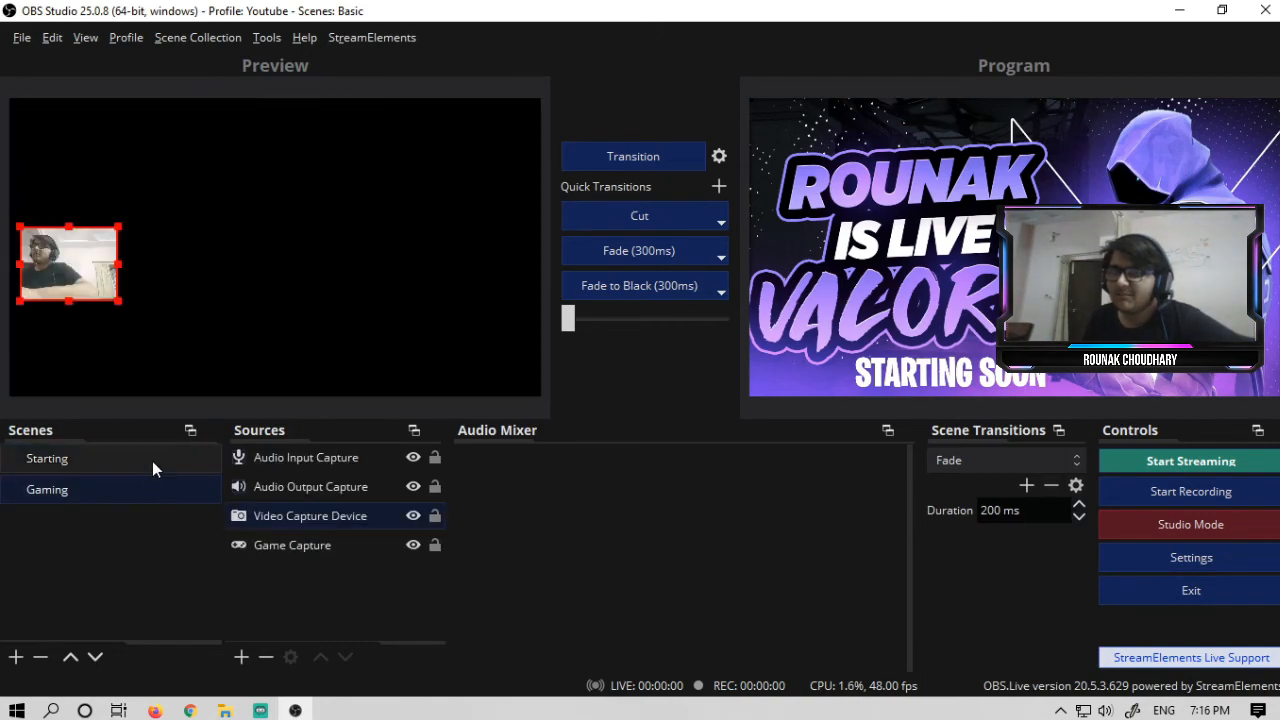
{"action": "left_click", "coordinate": [148, 459]}
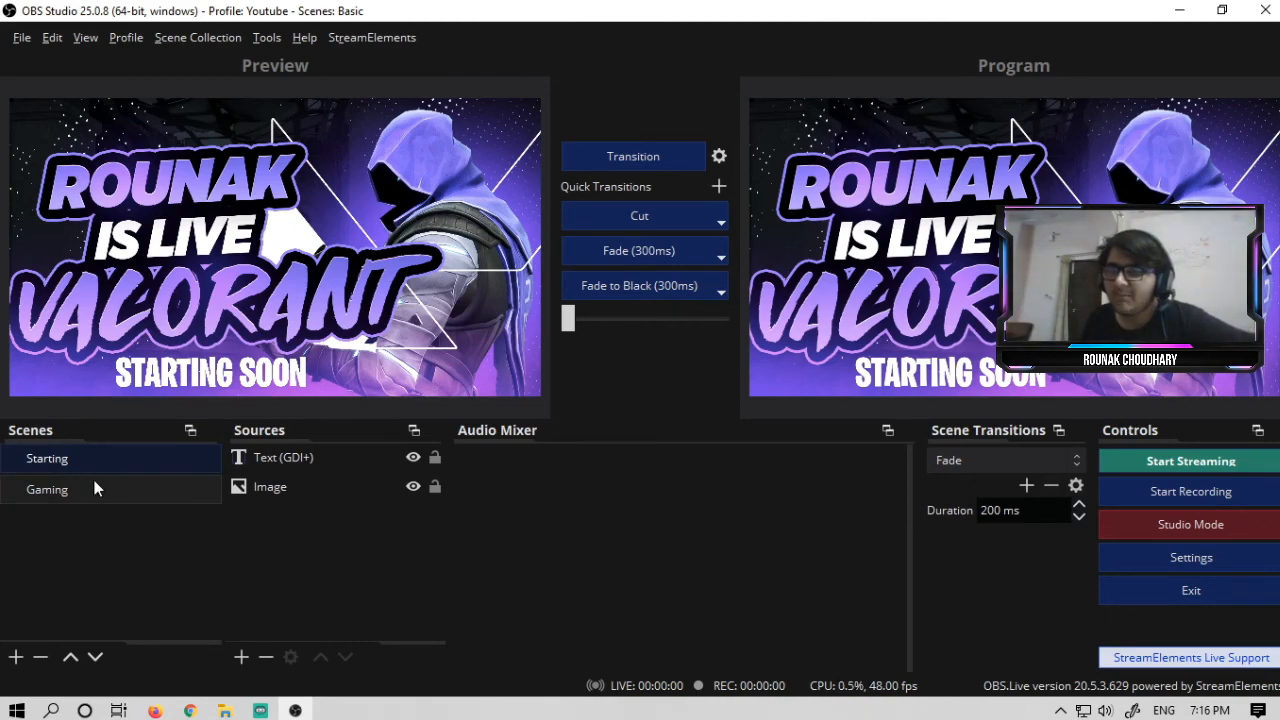
{"action": "left_click", "coordinate": [256, 372]}
{"action": "left_click_drag", "start_coordinate": [254, 373], "coordinate": [402, 195]}
{"action": "left_click_drag", "start_coordinate": [268, 215], "coordinate": [272, 267]}
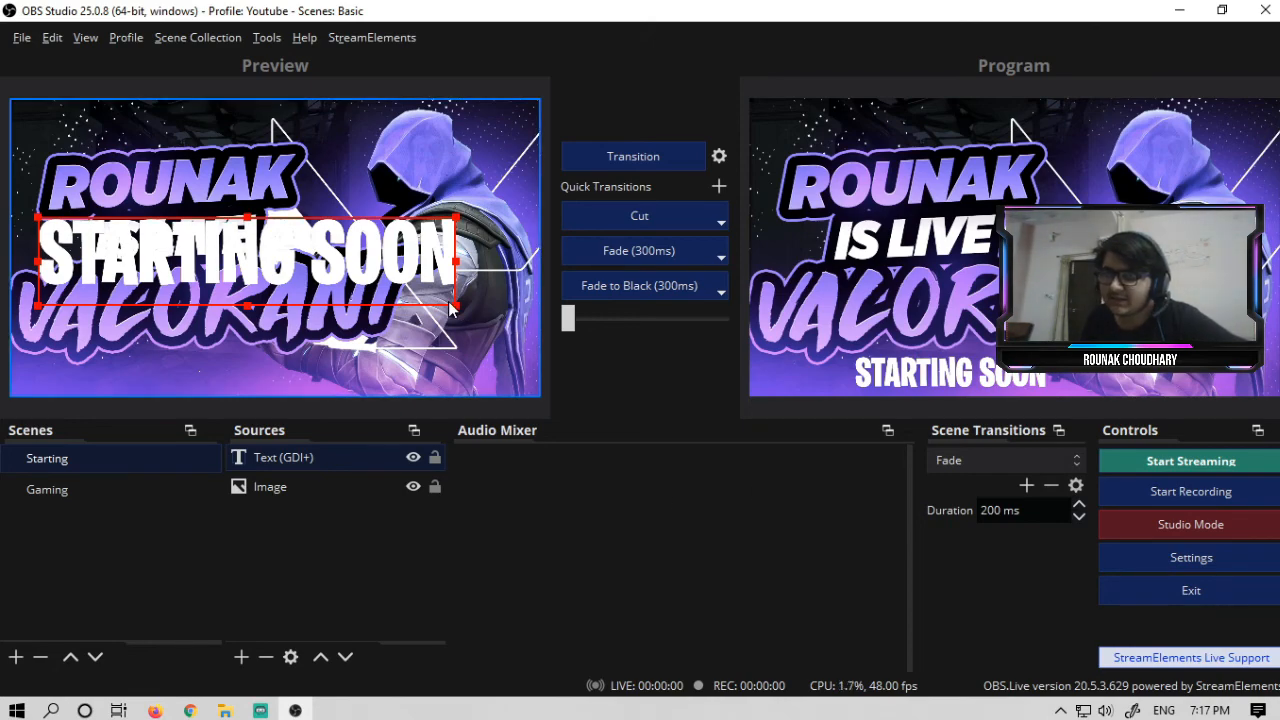
{"action": "left_click_drag", "start_coordinate": [450, 310], "coordinate": [514, 374]}
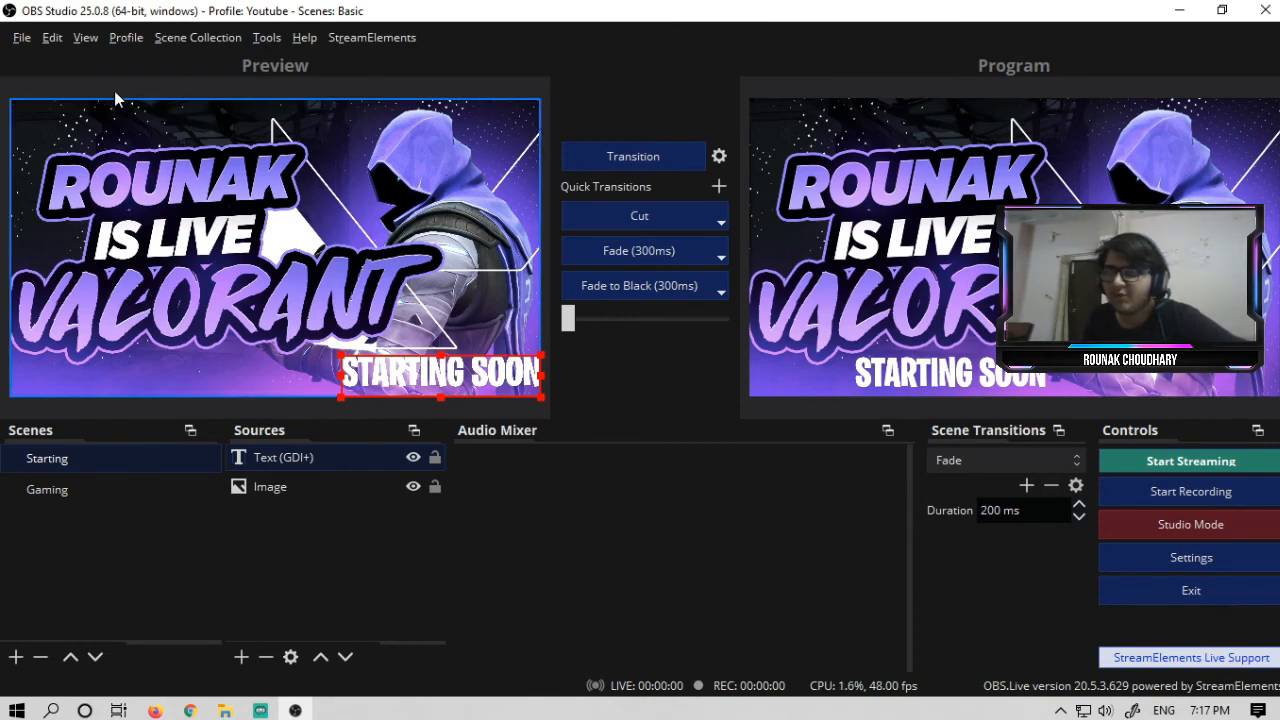
{"action": "left_click", "coordinate": [610, 155]}
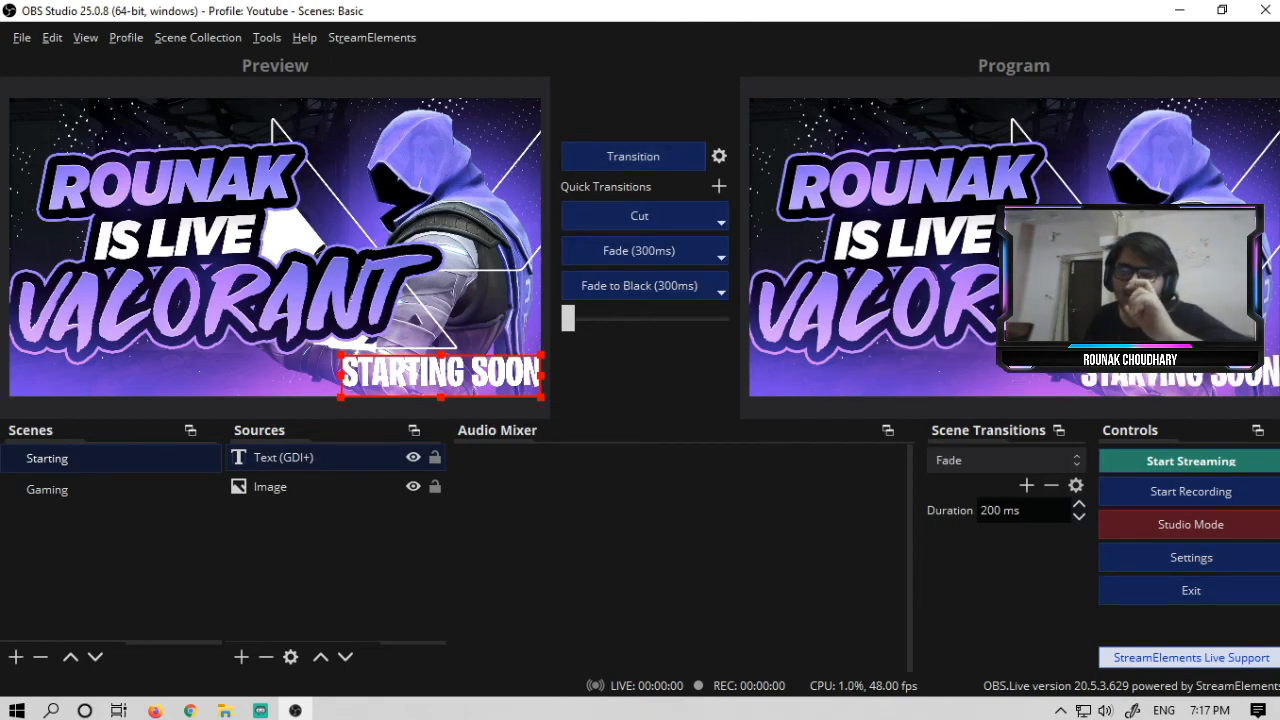
- Preview the Gaming scene, nudge the webcam capture slightly, and transition the Gaming scene to program
{"action": "left_click", "coordinate": [111, 497]}
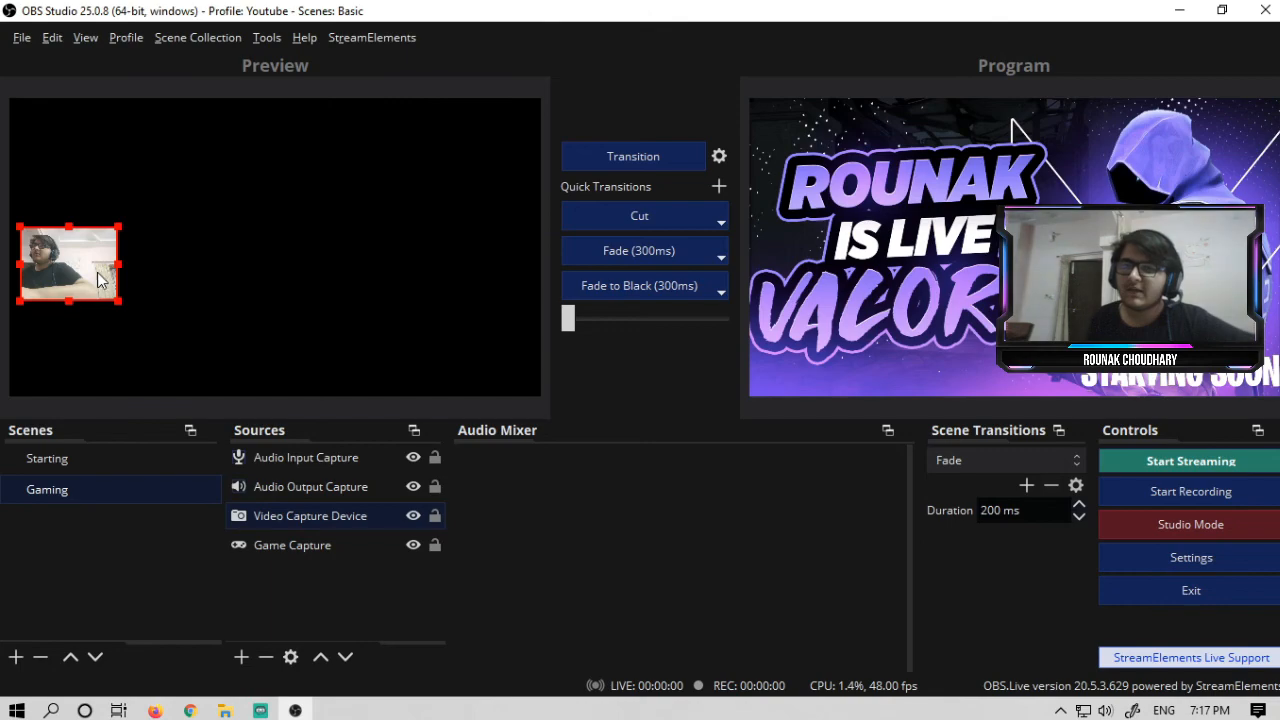
{"action": "left_click_drag", "start_coordinate": [97, 271], "coordinate": [106, 262]}
{"action": "left_click", "coordinate": [302, 300]}
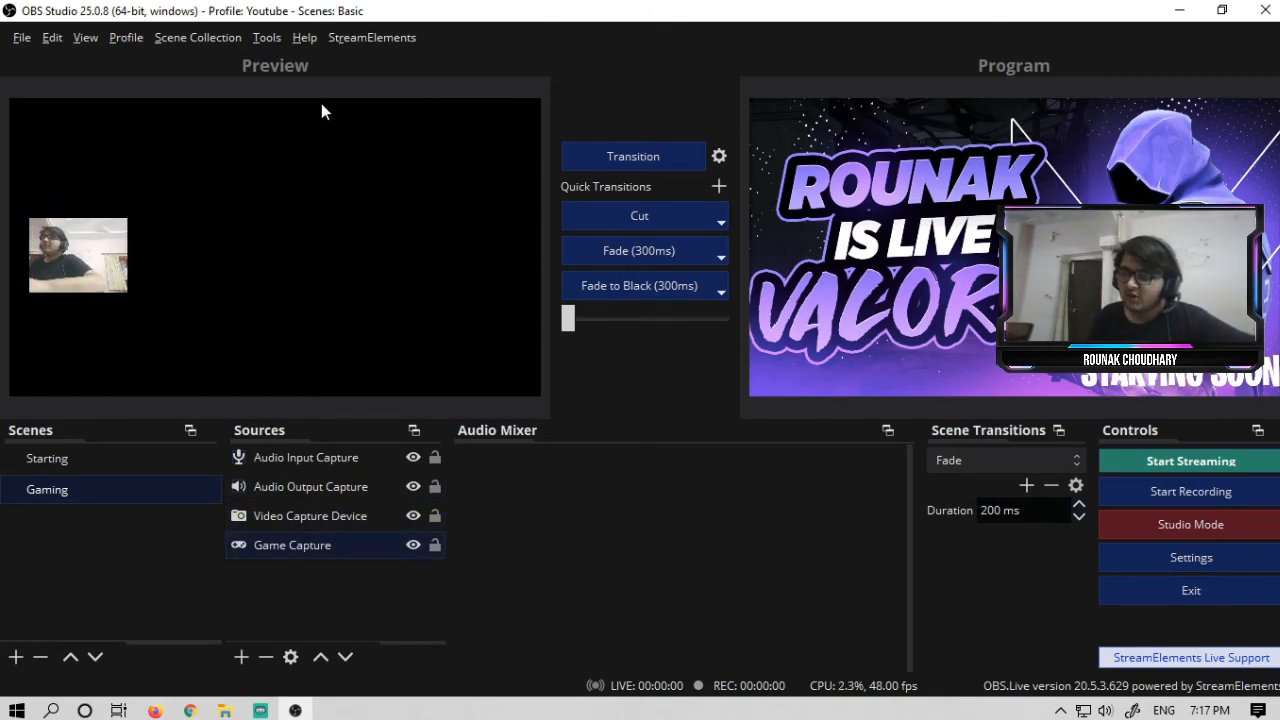
{"action": "left_click", "coordinate": [88, 263]}
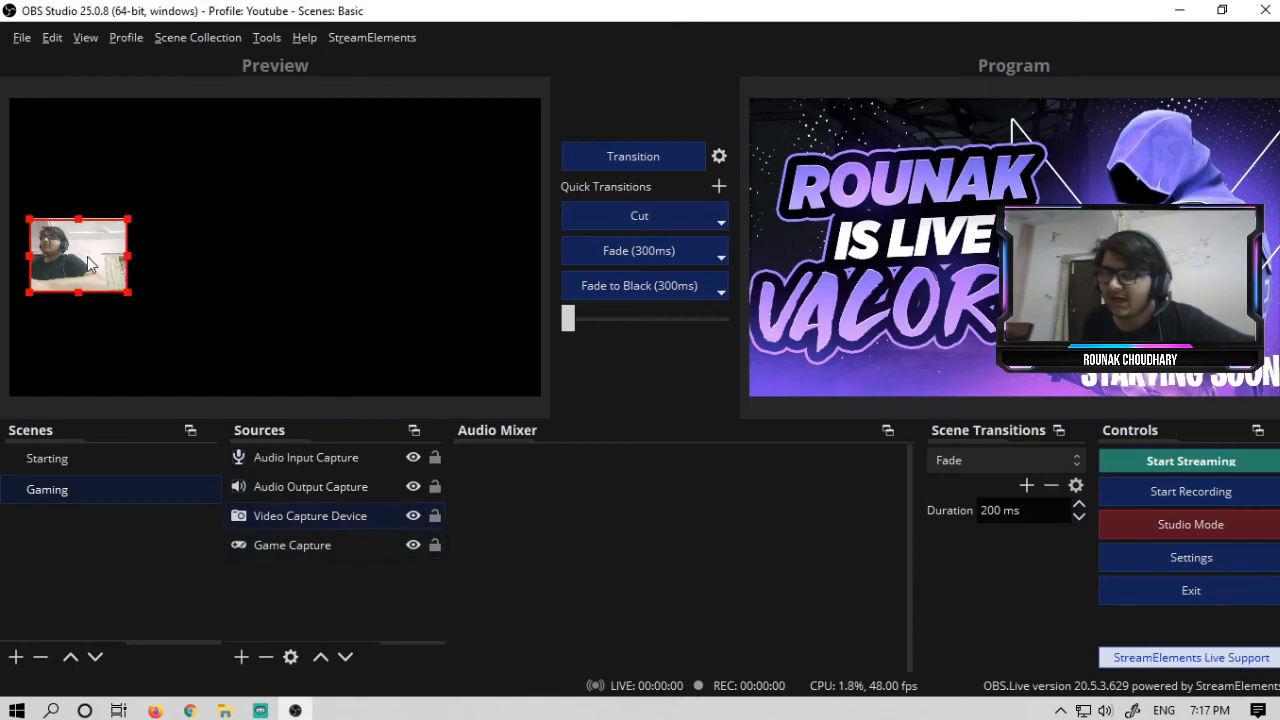
{"action": "left_click", "coordinate": [621, 164]}
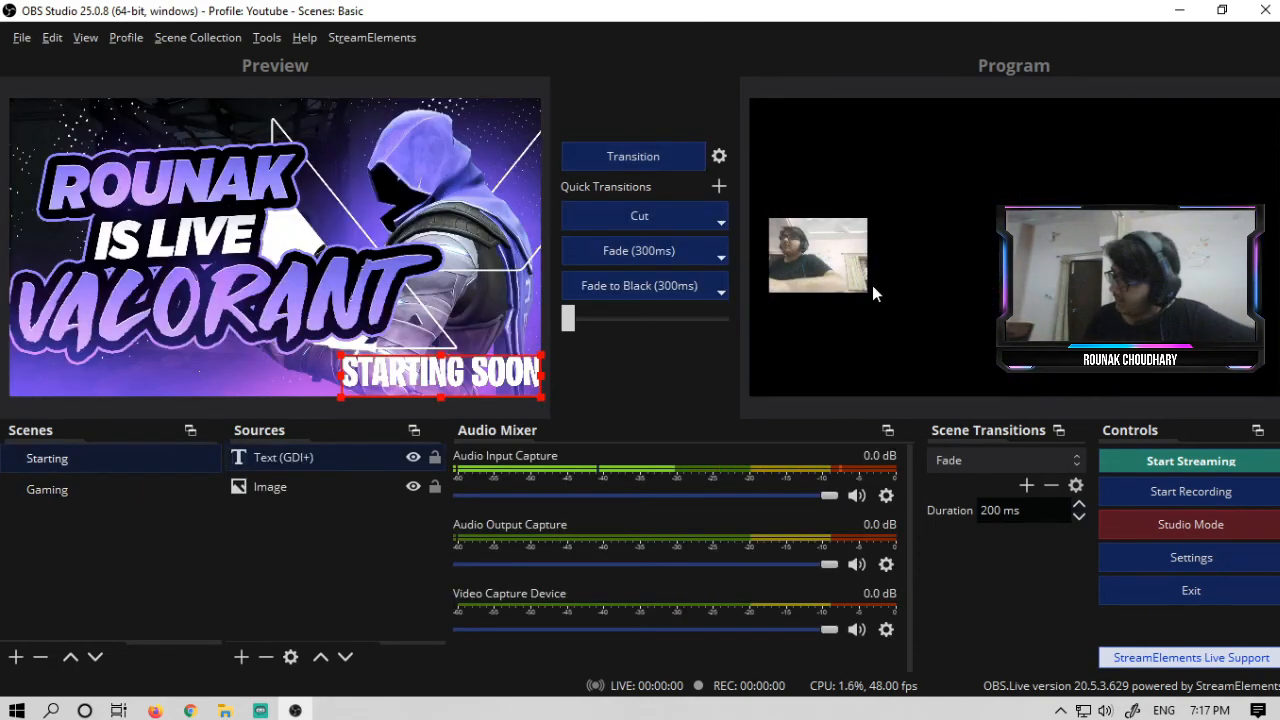
{"action": "left_click", "coordinate": [1140, 530]}
{"action": "left_click", "coordinate": [8, 458]}
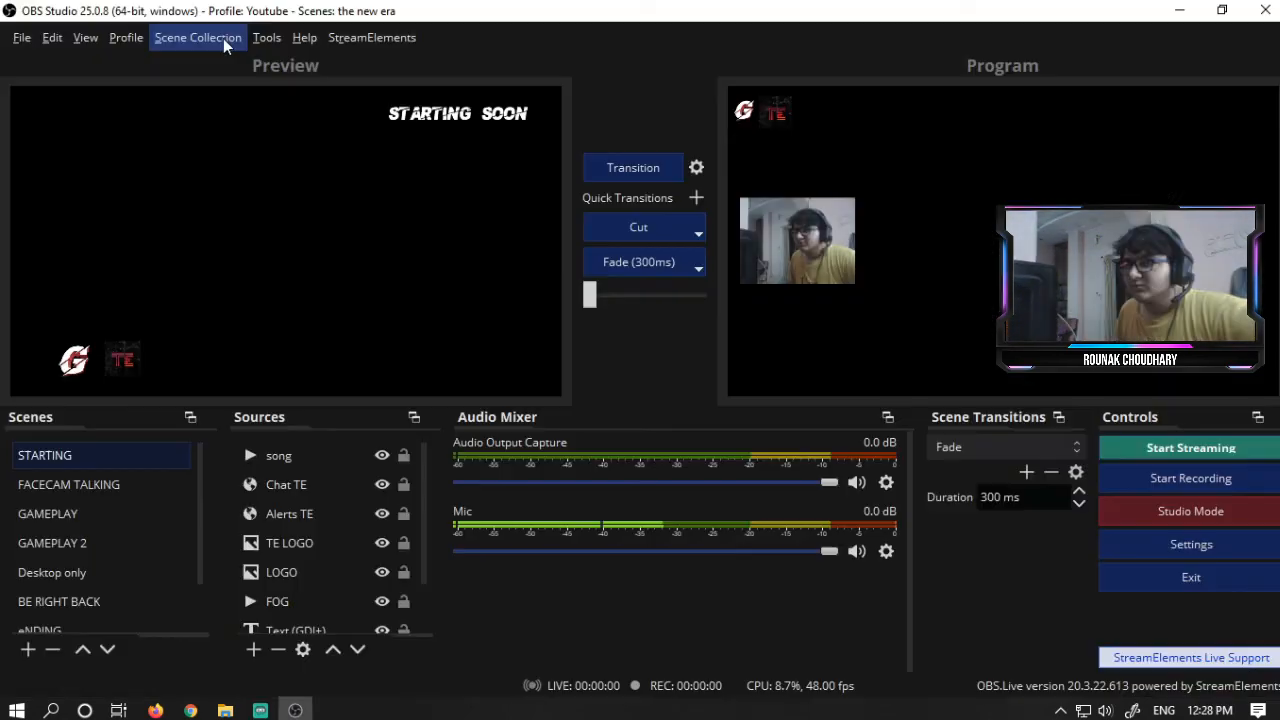
{"action": "left_click", "coordinate": [197, 37]}
{"action": "mouse_move", "coordinate": [86, 37]}
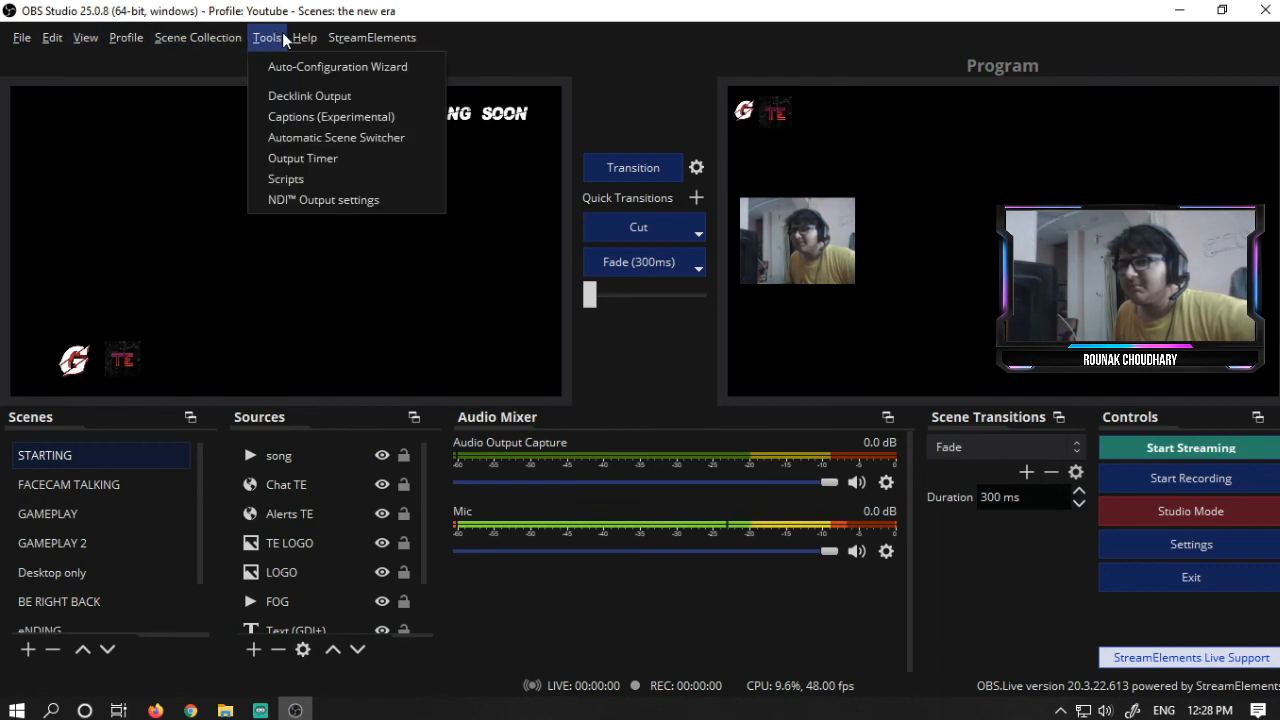
{"action": "mouse_move", "coordinate": [295, 45]}
{"action": "mouse_move", "coordinate": [21, 37]}
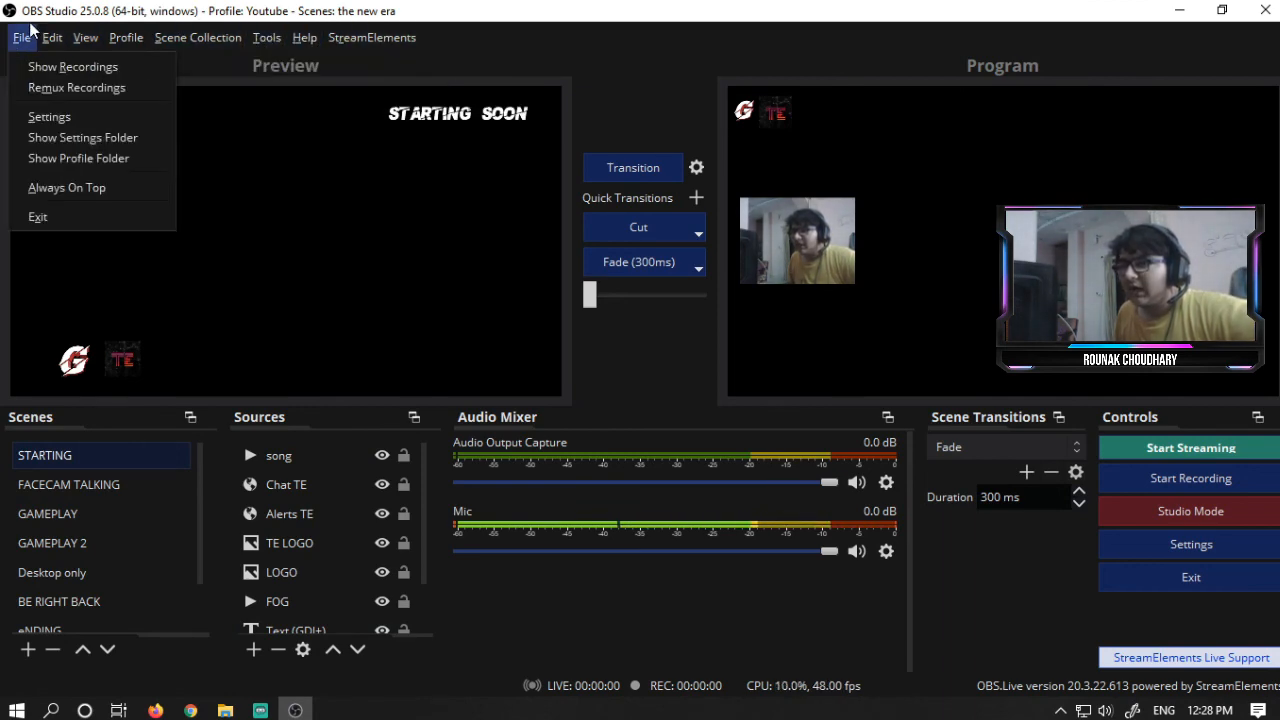
{"action": "left_click", "coordinate": [1235, 70]}
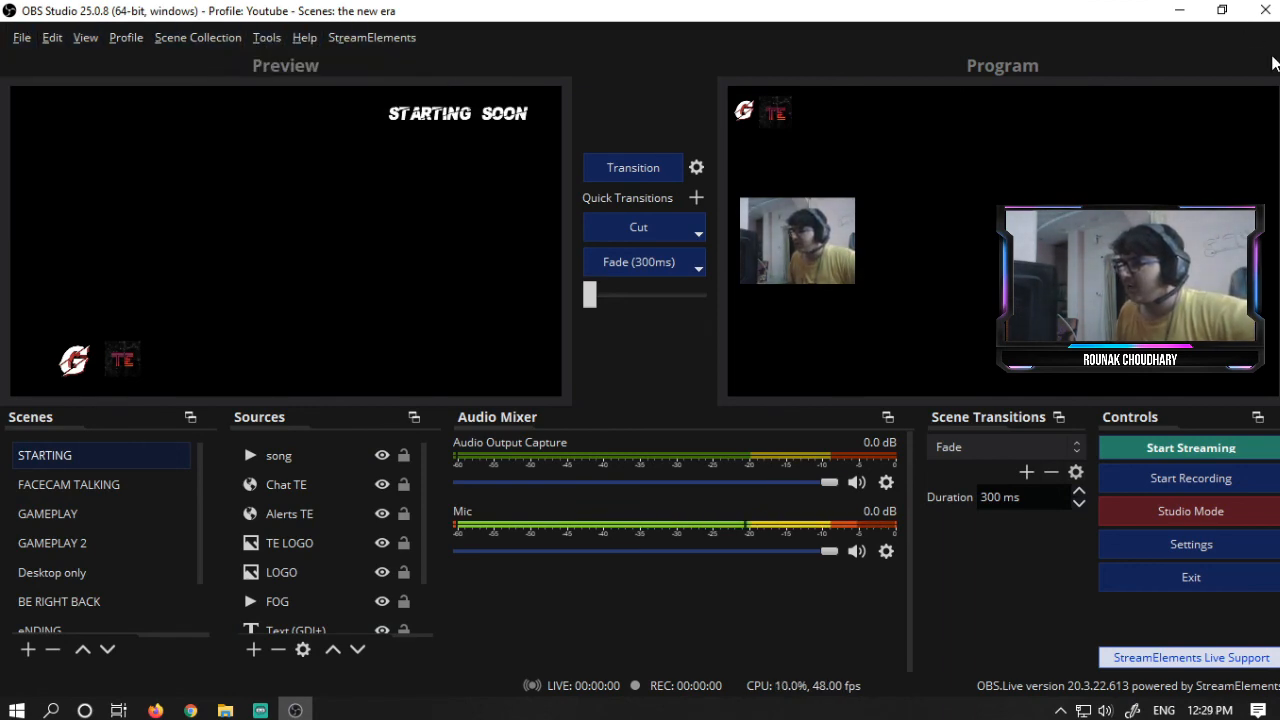